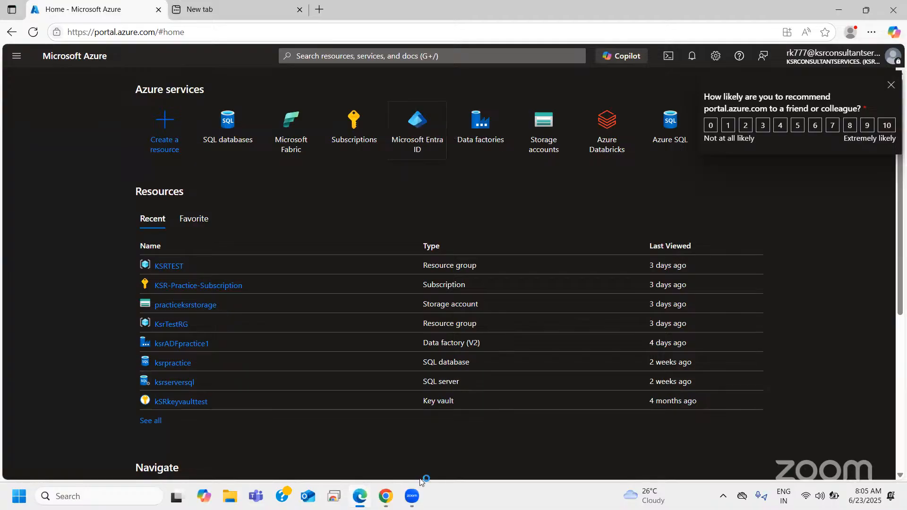
Open Notepad++ and review the notes from the SaaS limitations through the Azure portal access and customer approach sections.
click(116, 492)
text(note)
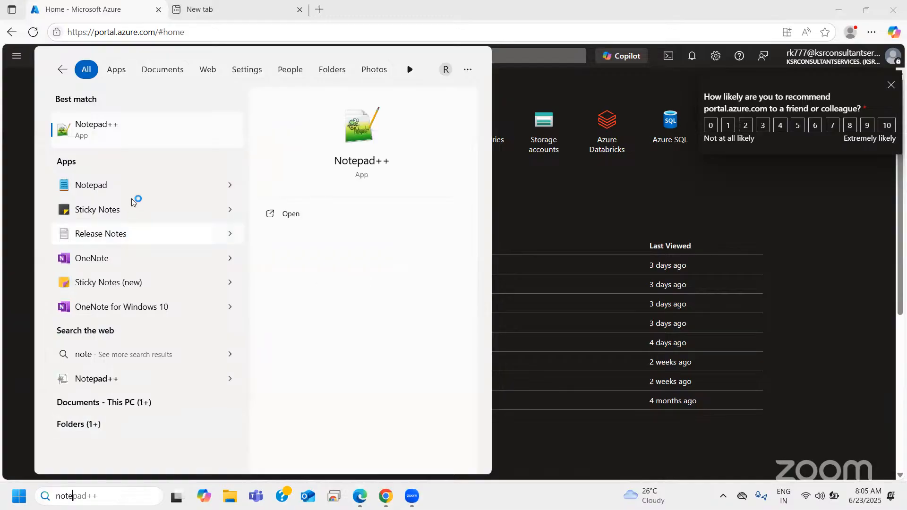
click(143, 125)
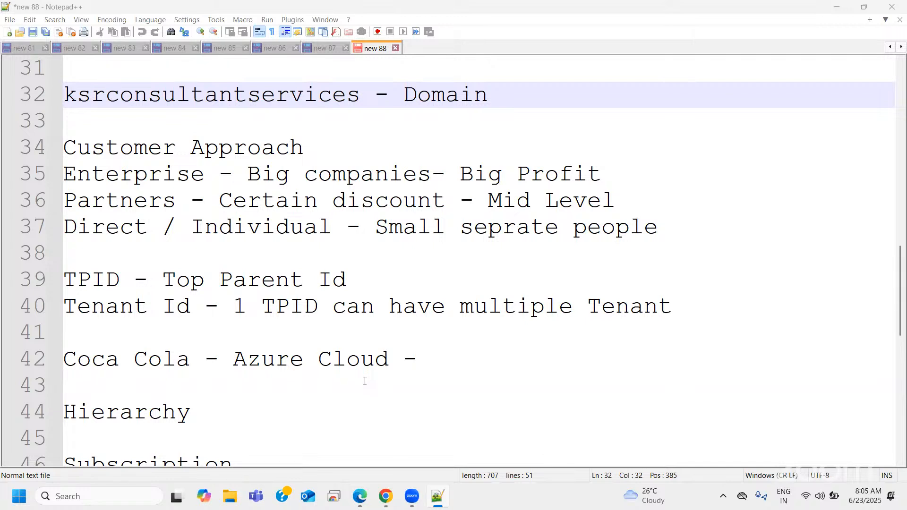
scroll(364, 381, up, 5)
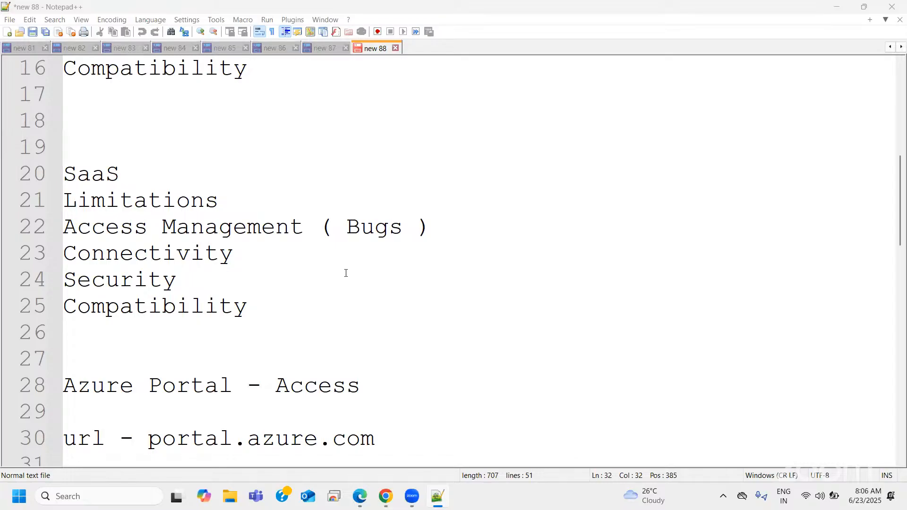
scroll(346, 274, down, 1)
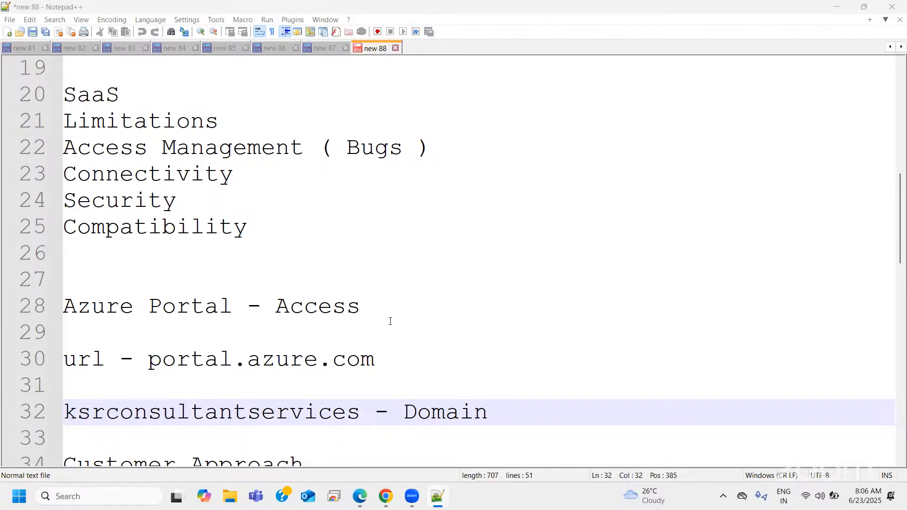
scroll(410, 311, down, 4)
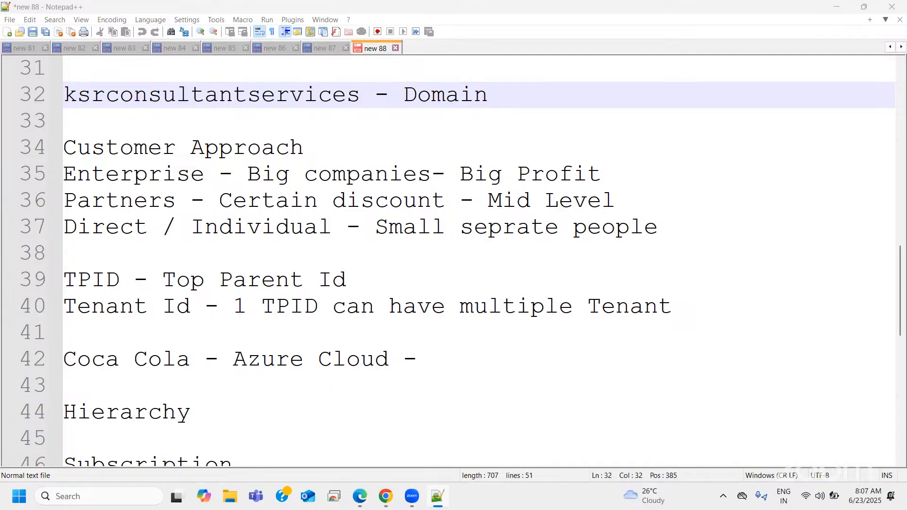
Switch to the Azure portal, dismiss the recommendation survey and open the Subscriptions service.
key(alt+Tab)
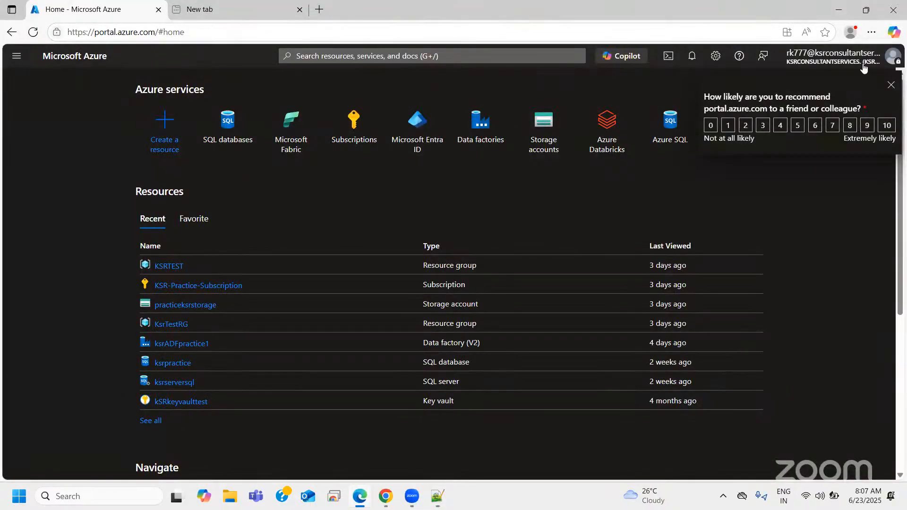
click(891, 84)
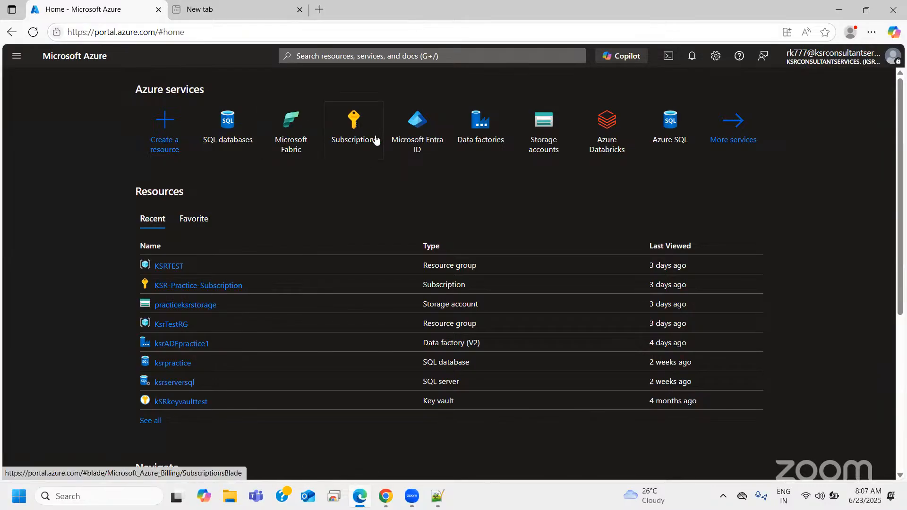
mouse_move(375, 139)
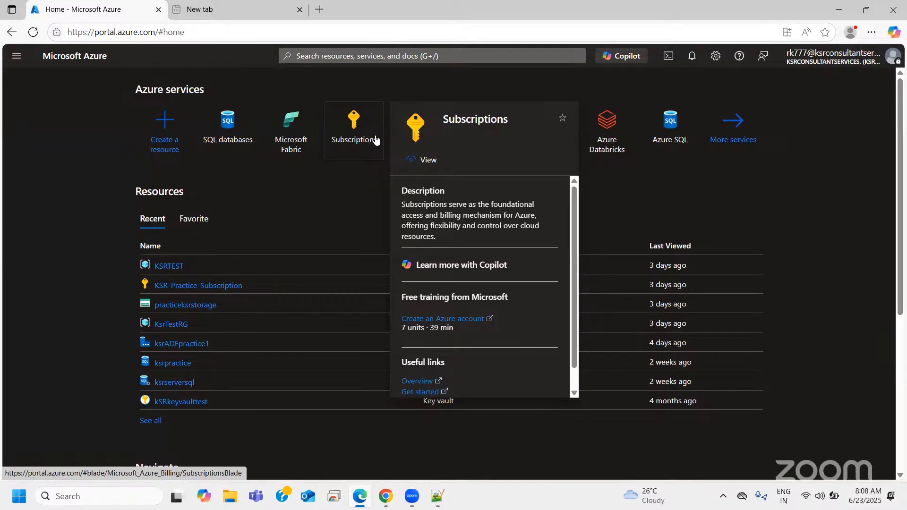
click(367, 146)
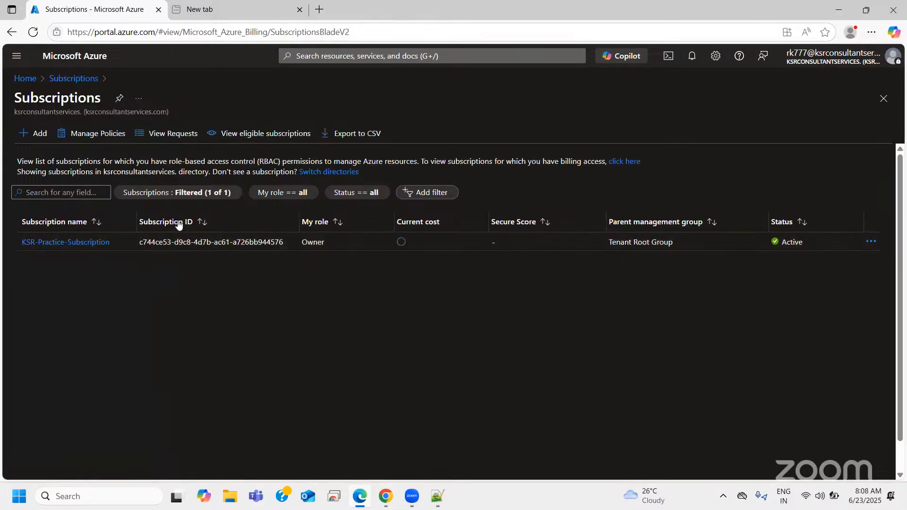
Look over the new subscription form, including the billing account explanation, and return to the portal home page.
click(38, 134)
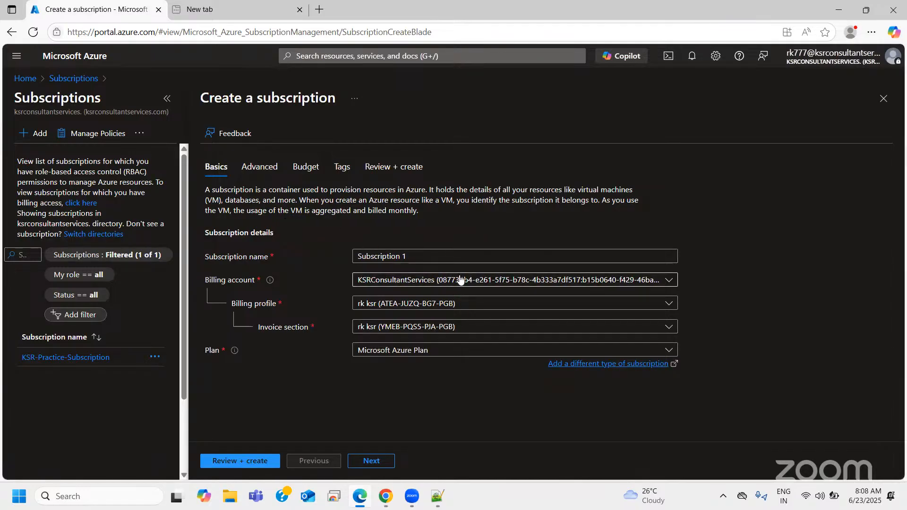
mouse_move(271, 280)
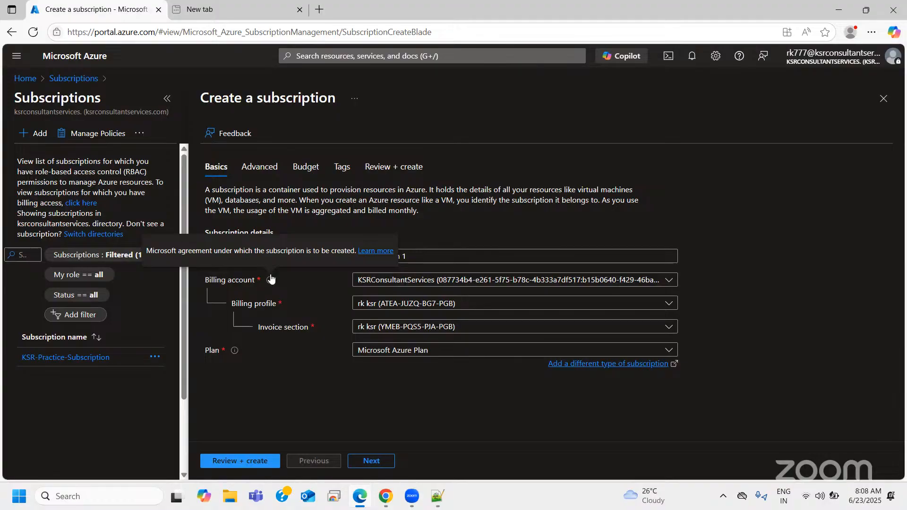
click(25, 78)
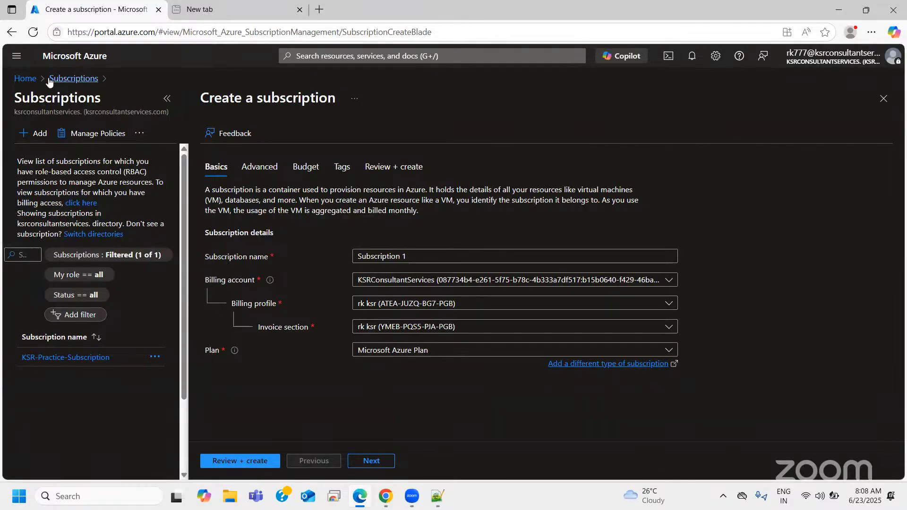
click(25, 78)
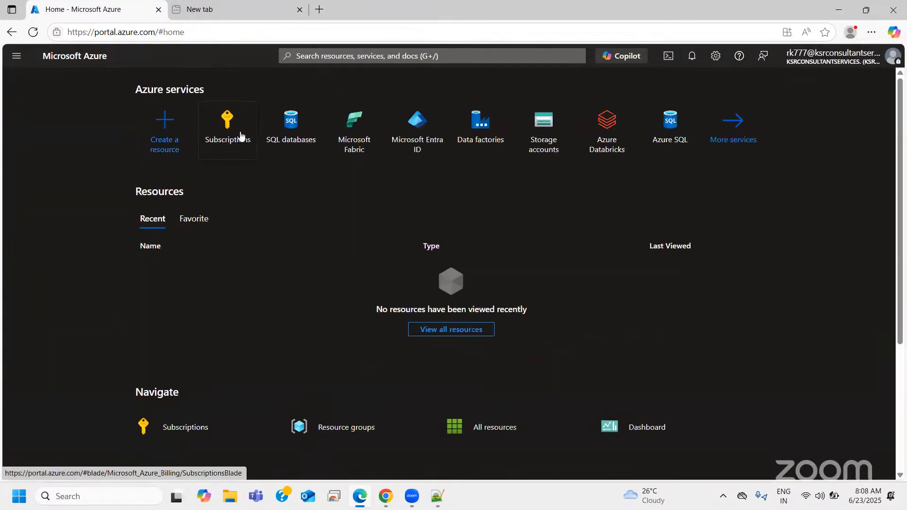
Open the overview of KSR-Practice-Subscription from the subscriptions list and collapse the list beside it.
click(241, 134)
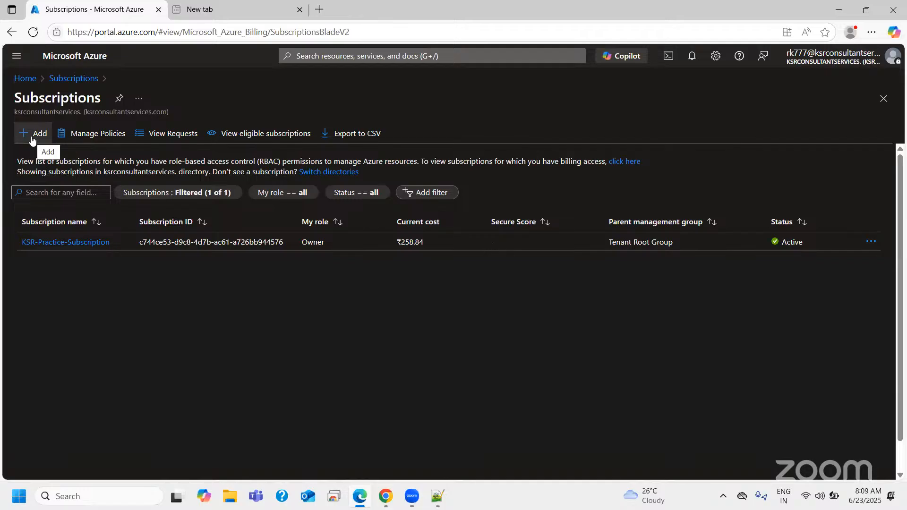
click(65, 243)
click(165, 98)
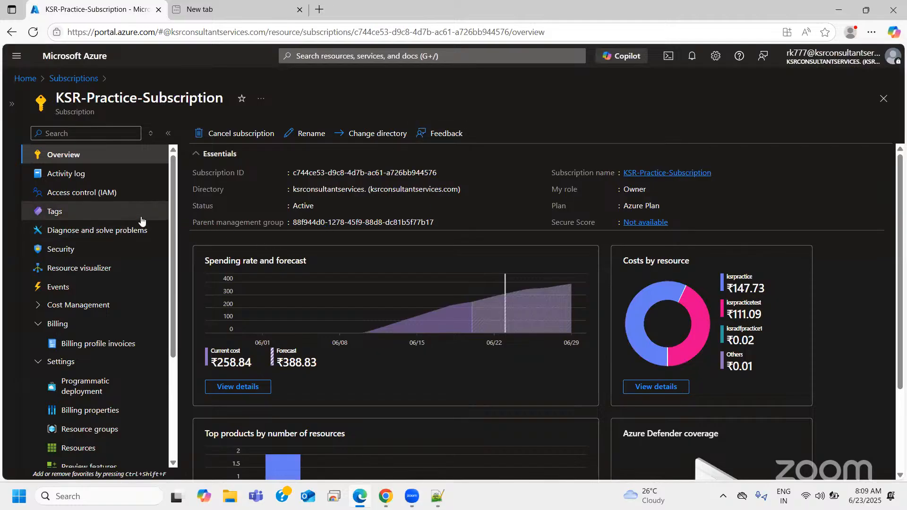
Start a Reader role assignment in the subscription's access control and open the member selection.
click(85, 193)
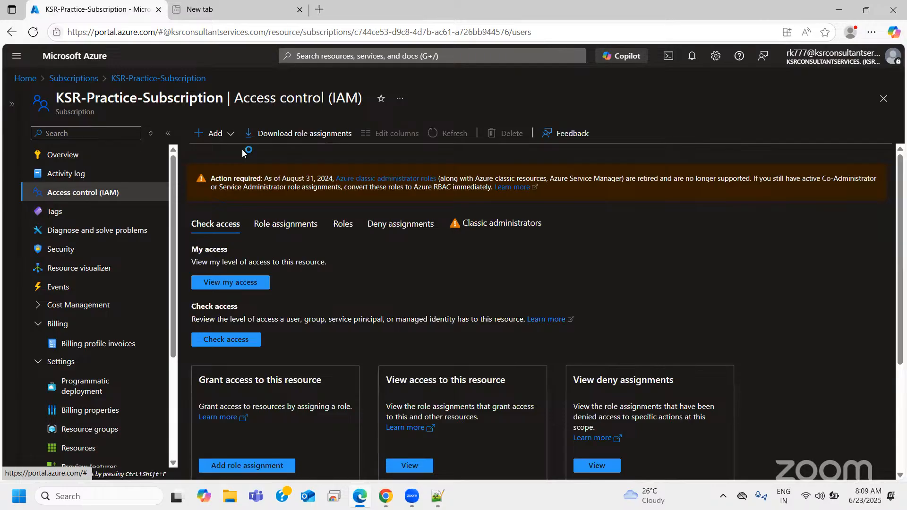
click(218, 134)
click(223, 150)
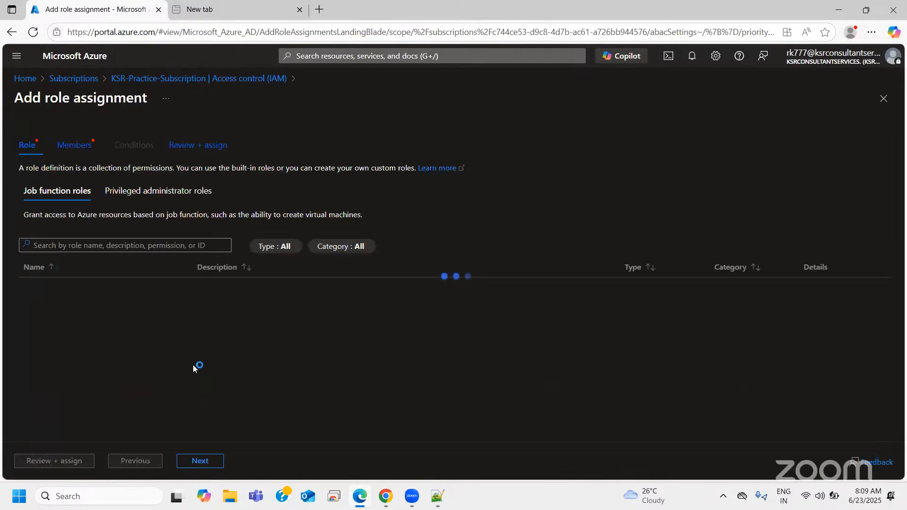
click(45, 289)
click(200, 461)
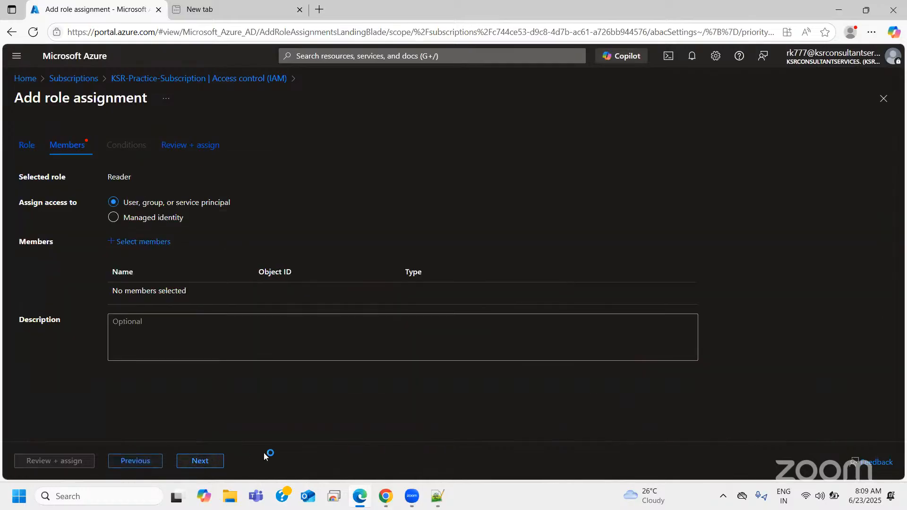
click(142, 242)
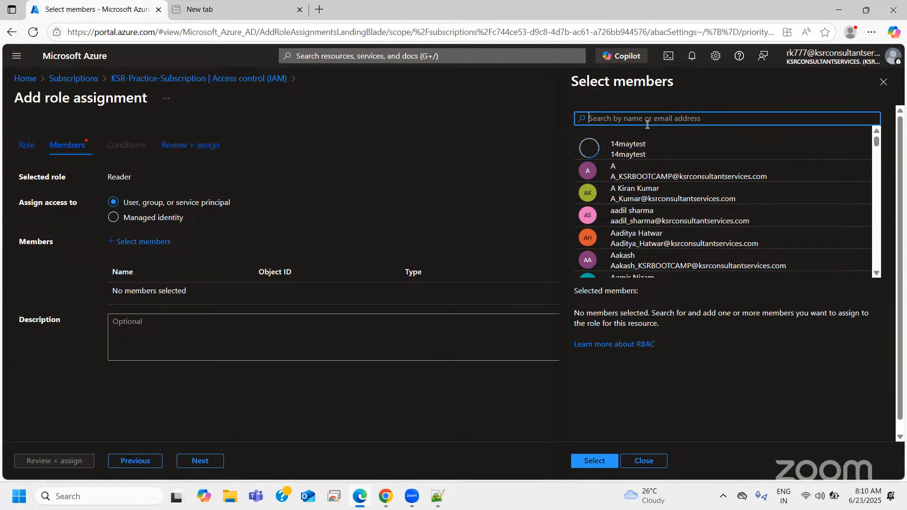
Switch to Notepad++ and add the line "Team - 4 members" below the hierarchy list, separated by a blank line.
click(437, 497)
scroll(243, 377, down, 4)
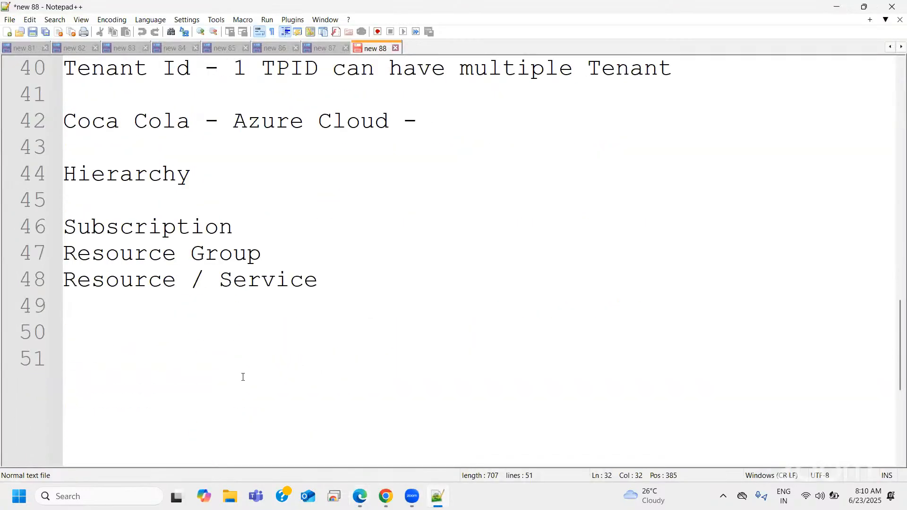
click(354, 210)
key(Return)
key(Return)
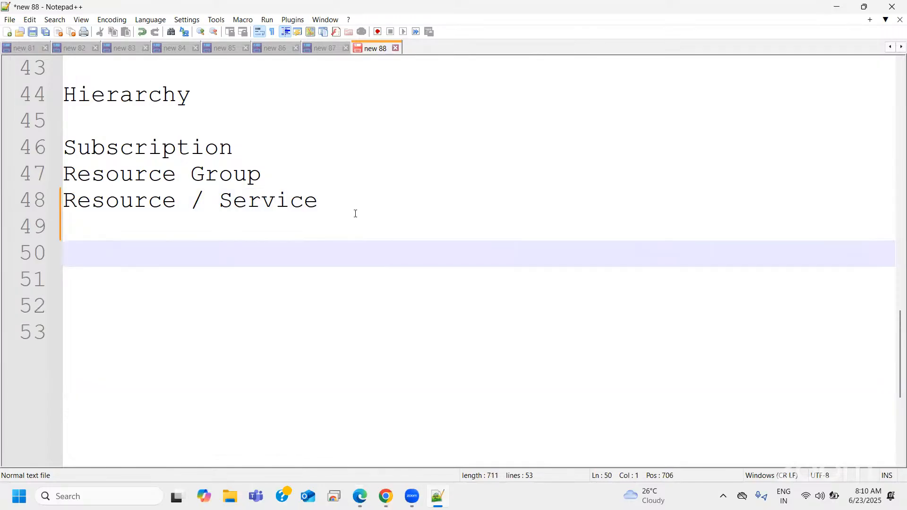
text(Team - )
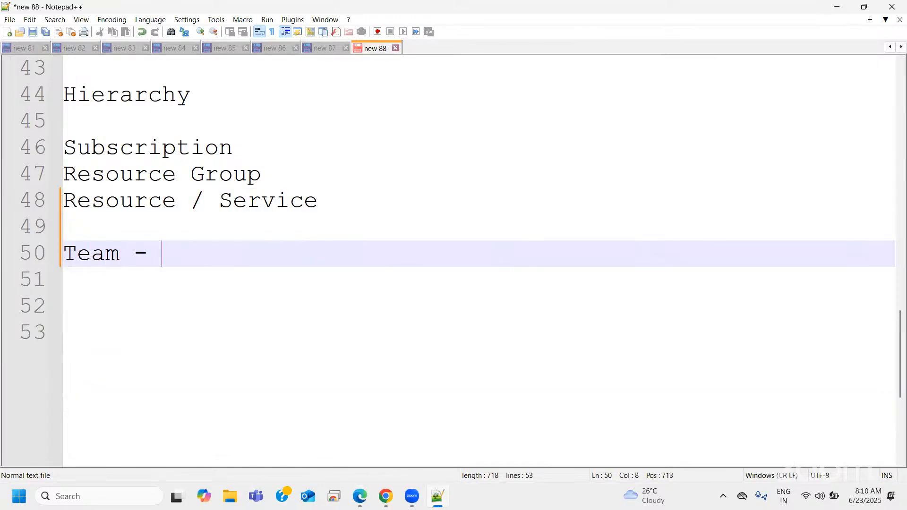
text(4 m)
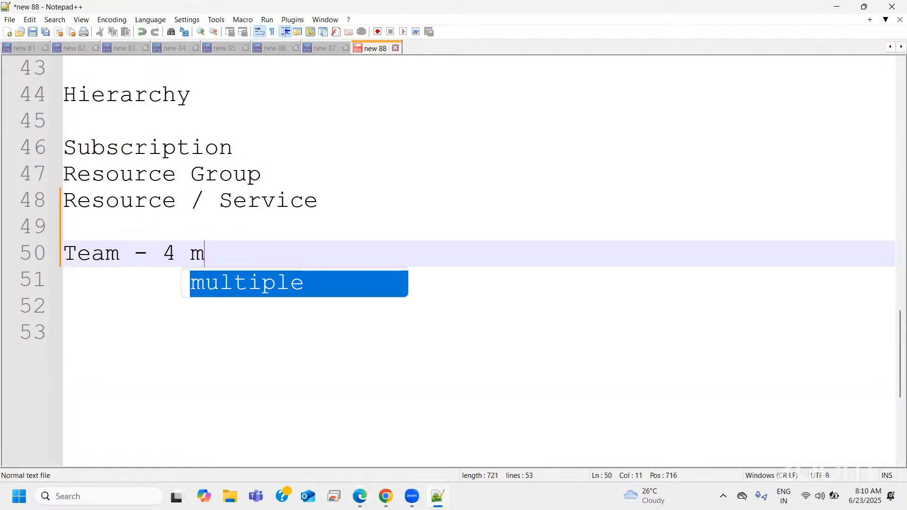
text(embers)
key(Return)
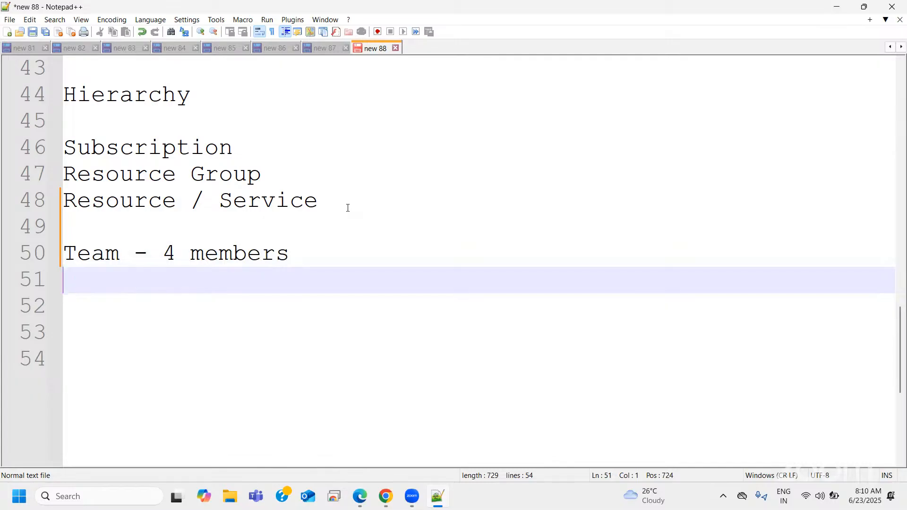
Add the line "4 teams - 20 members" to the notes and highlight the number 20.
text(4 teams - )
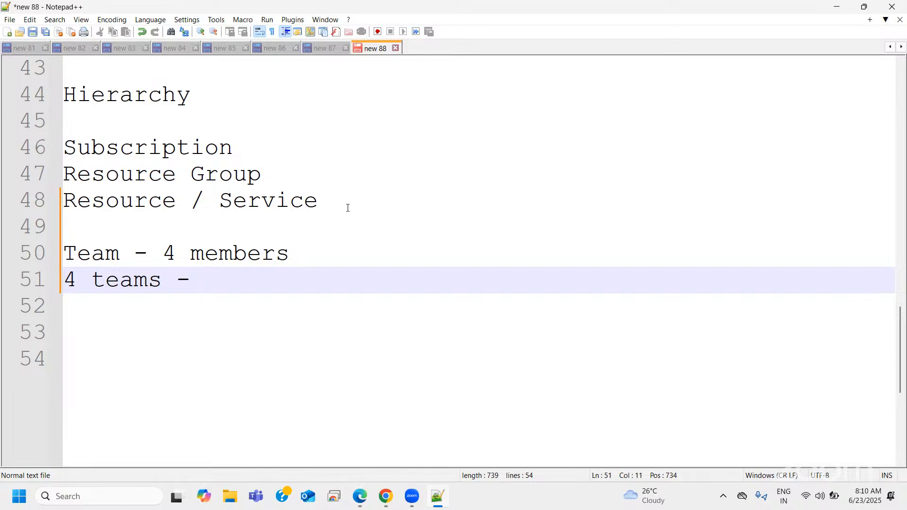
text(20 member)
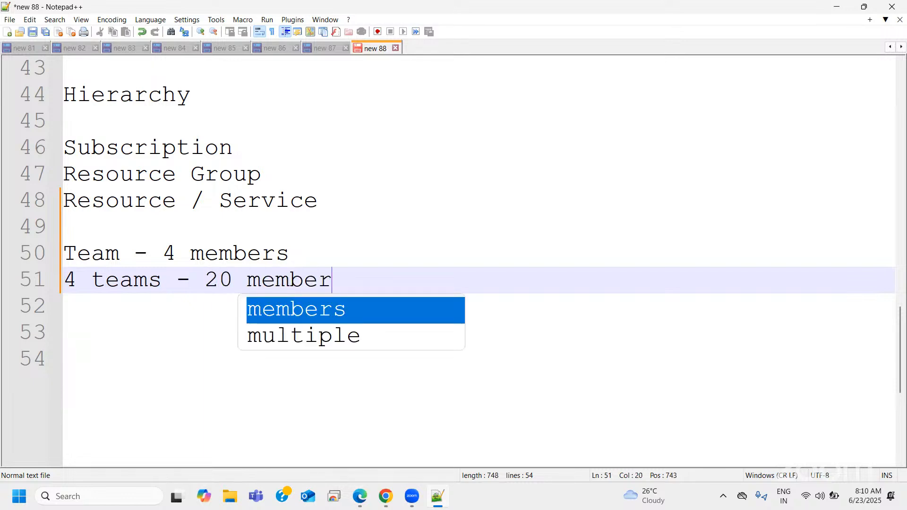
text(s)
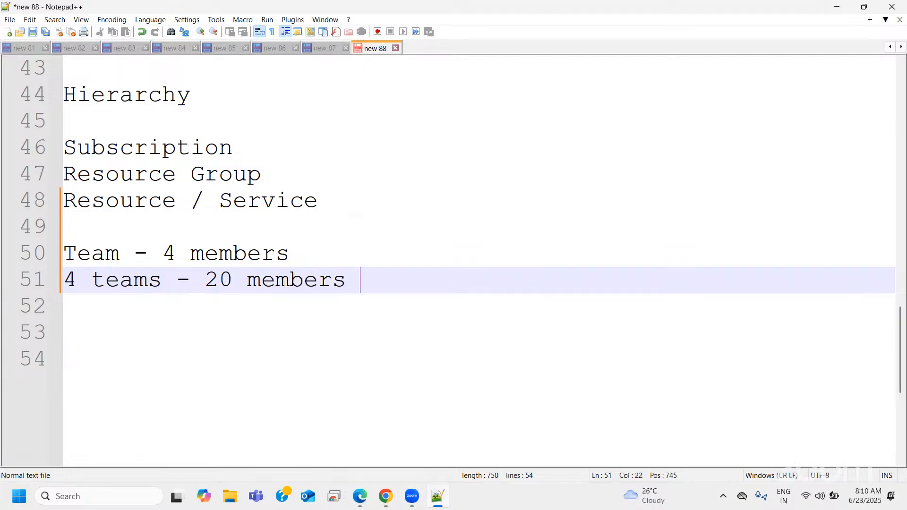
click(229, 281)
drag(229, 281, 205, 281)
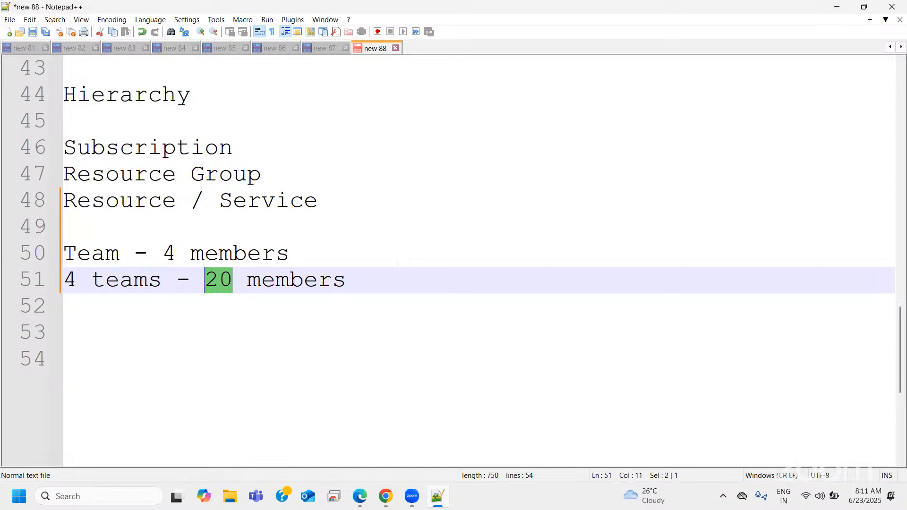
Add the line "DL - Group - Distributed List" after a blank line below the team notes.
click(393, 277)
key(Return)
key(Return)
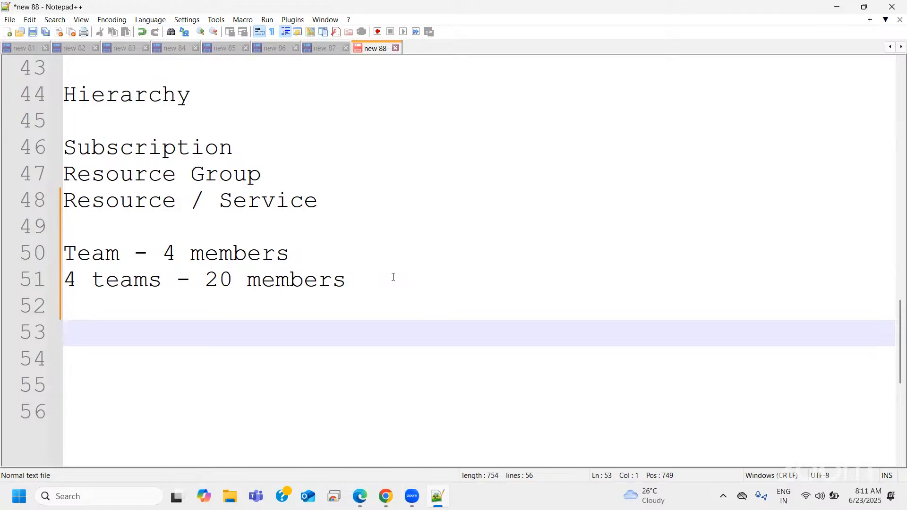
text(DL - Group )
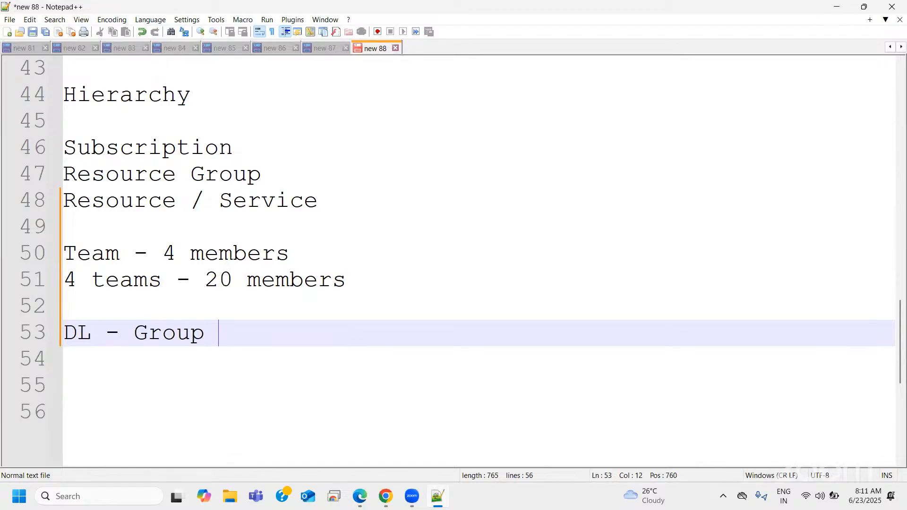
text(- Distrib)
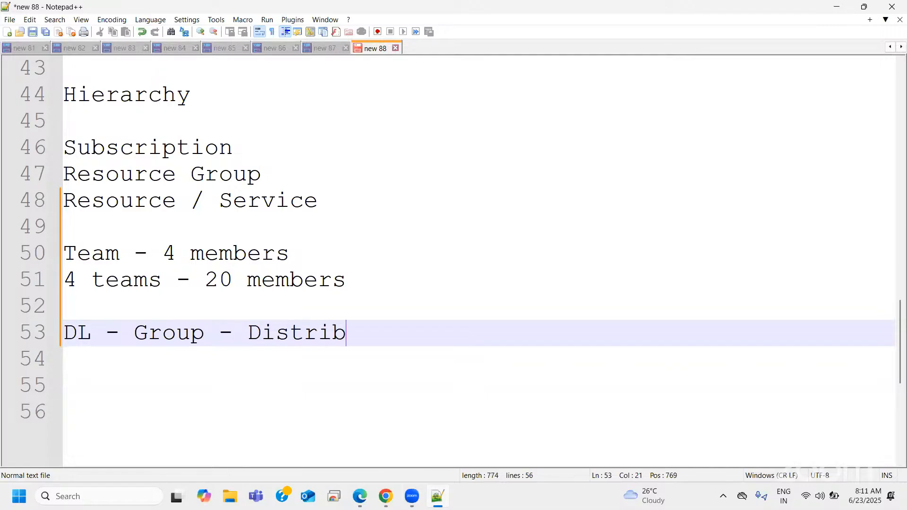
text(ure)
key(BackSpace)
key(BackSpace)
text(ted)
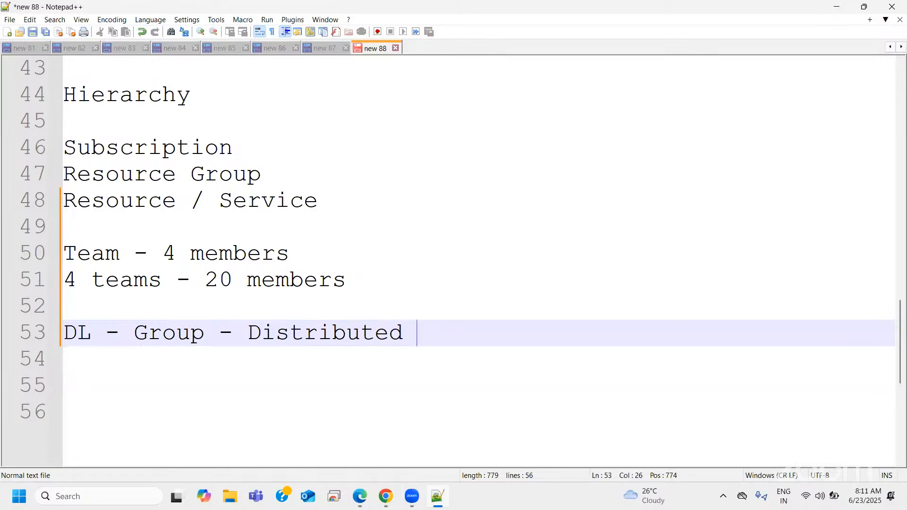
text(List -)
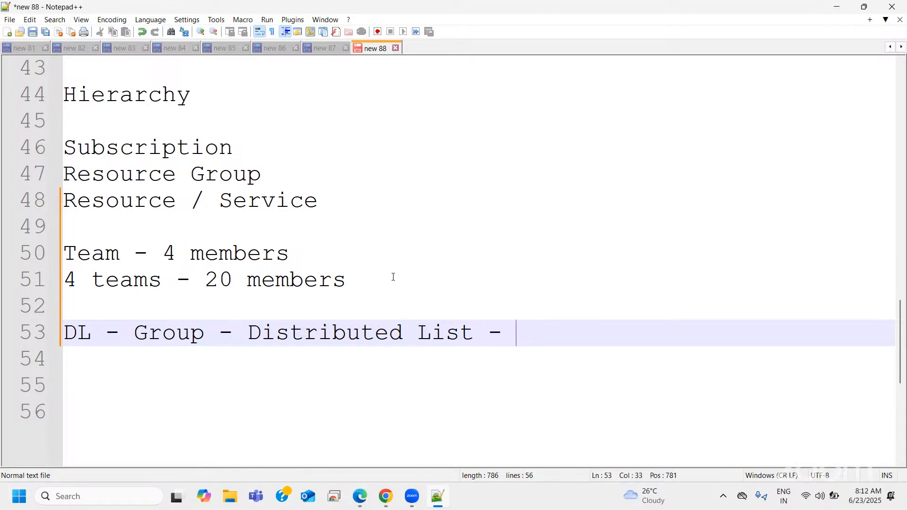
key(Left)
key(BackSpace)
Highlight "20 members" and "Distributed List" in the notes, and return to the member selection in the Azure portal.
drag(205, 278, 390, 290)
drag(252, 335, 510, 349)
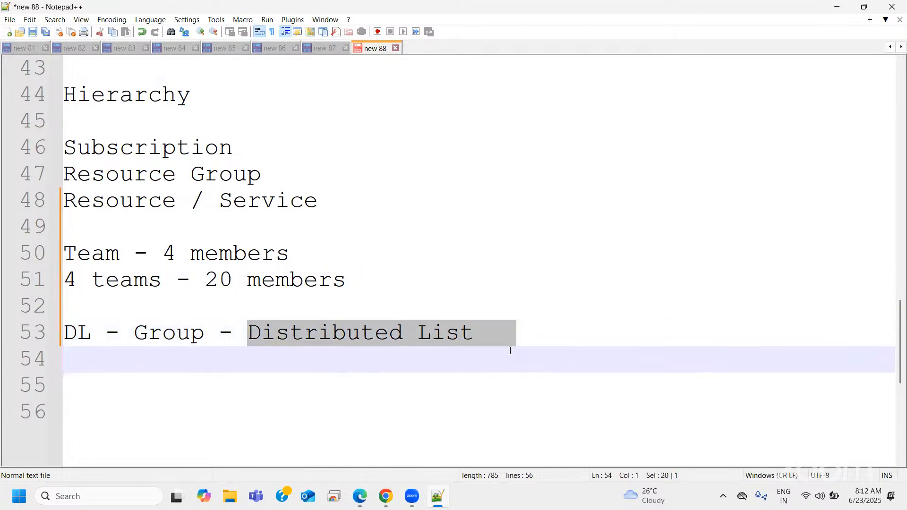
click(360, 496)
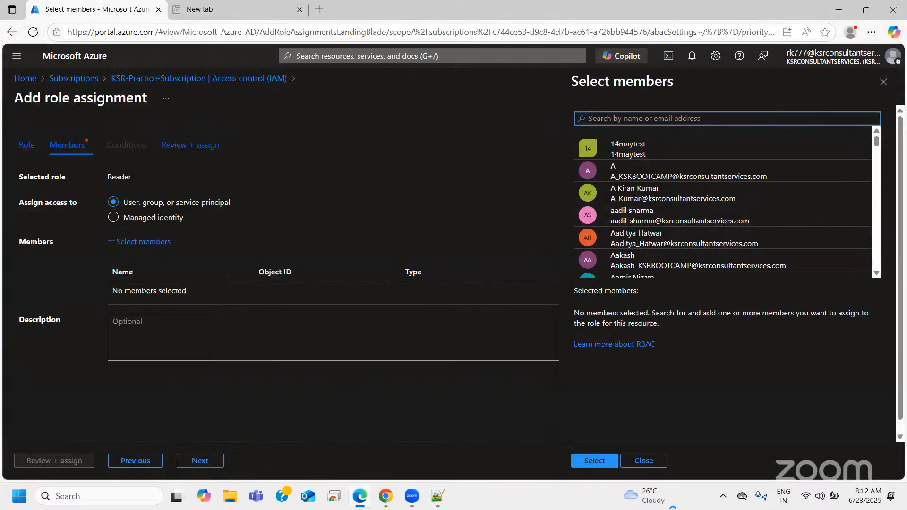
Close the member selection and check the team and group notes in Notepad++, returning to the Azure portal's member selection.
click(655, 466)
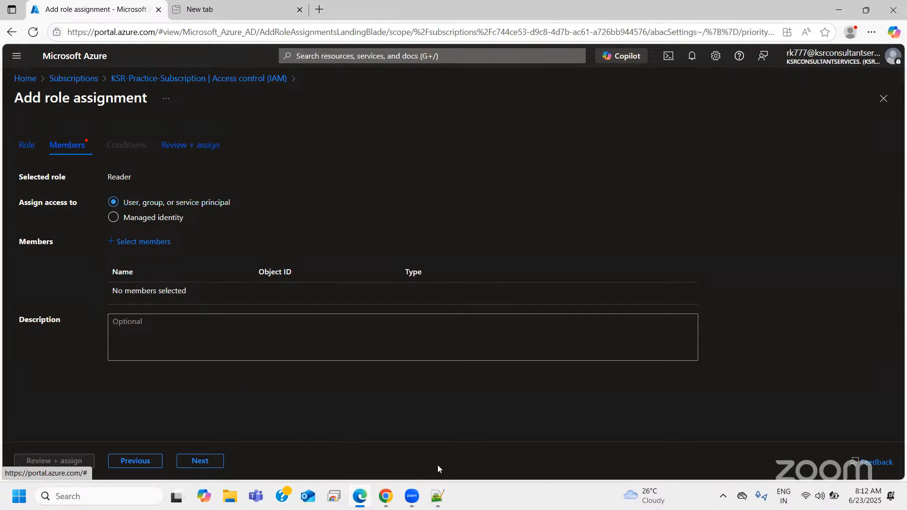
click(437, 496)
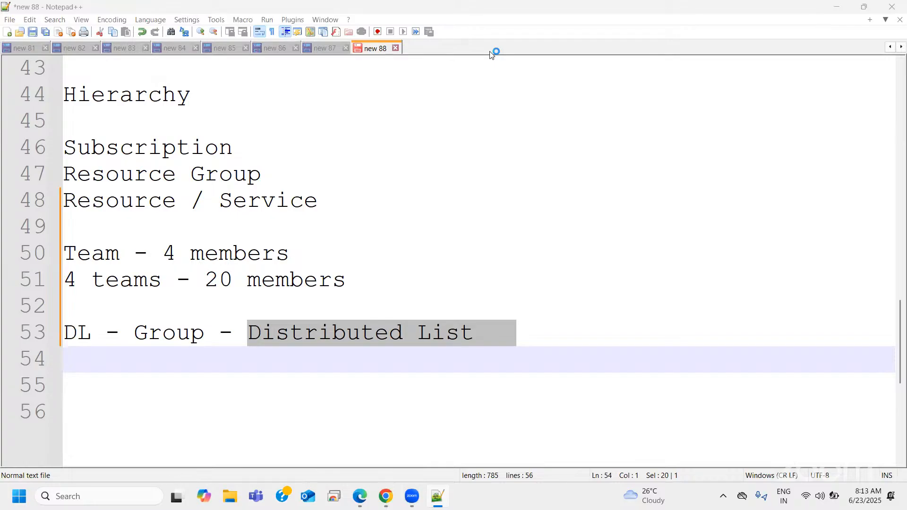
key(alt+Tab)
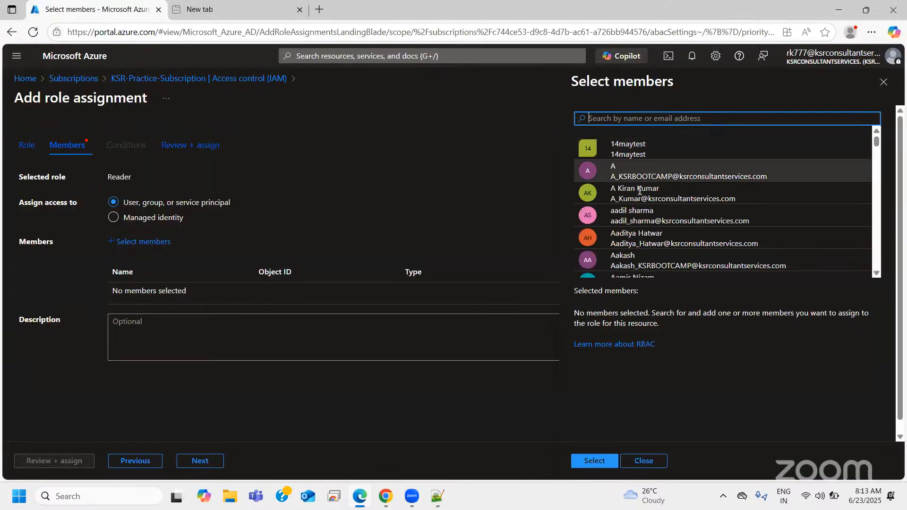
Highlight the 14maytest entry in the member selection and browse the list of users and groups available for the Reader role.
scroll(659, 217, down, 5)
scroll(660, 217, down, 10)
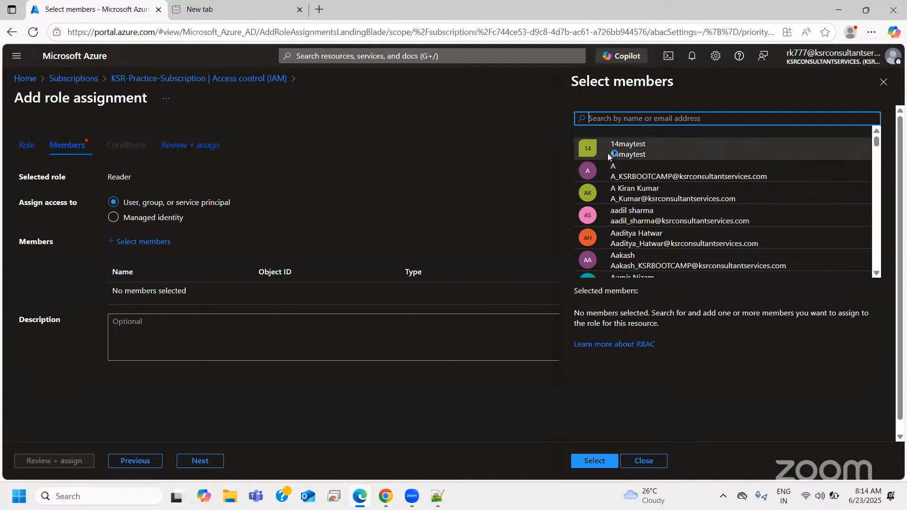
click(655, 151)
drag(654, 151, 611, 140)
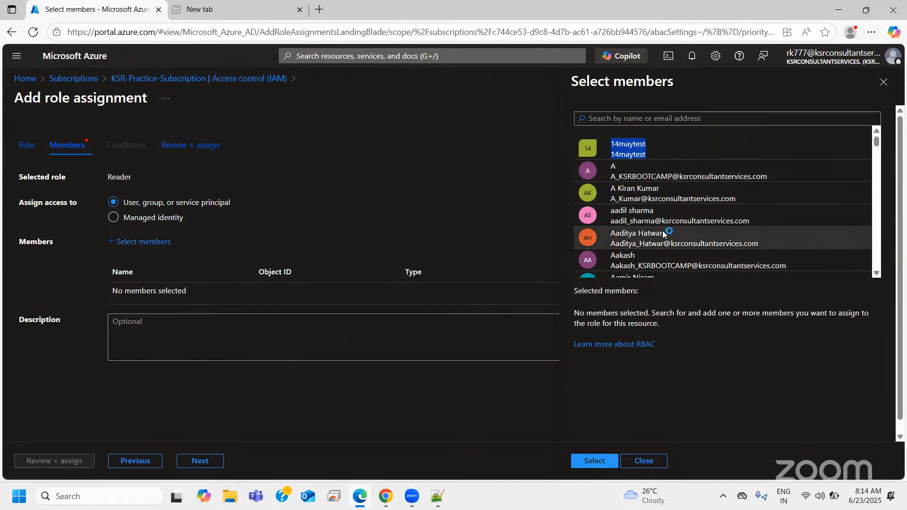
scroll(662, 234, down, 5)
scroll(663, 234, down, 10)
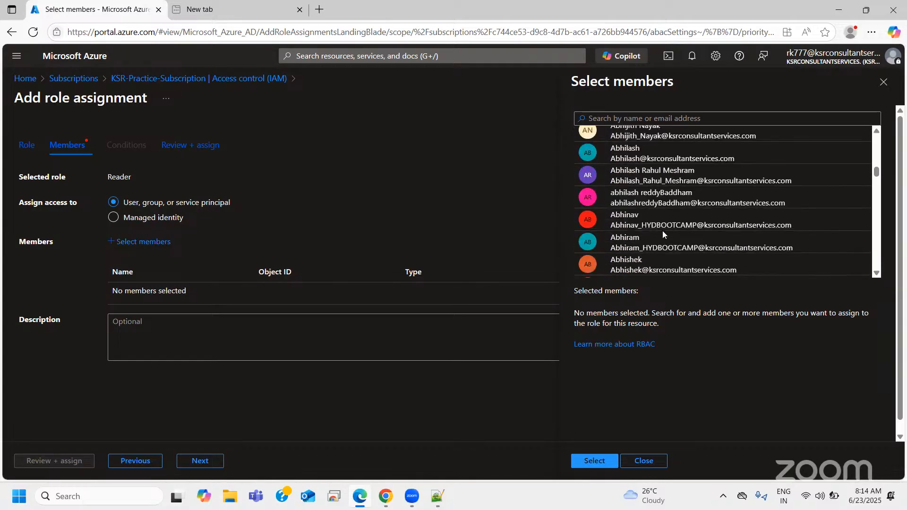
scroll(664, 232, down, 5)
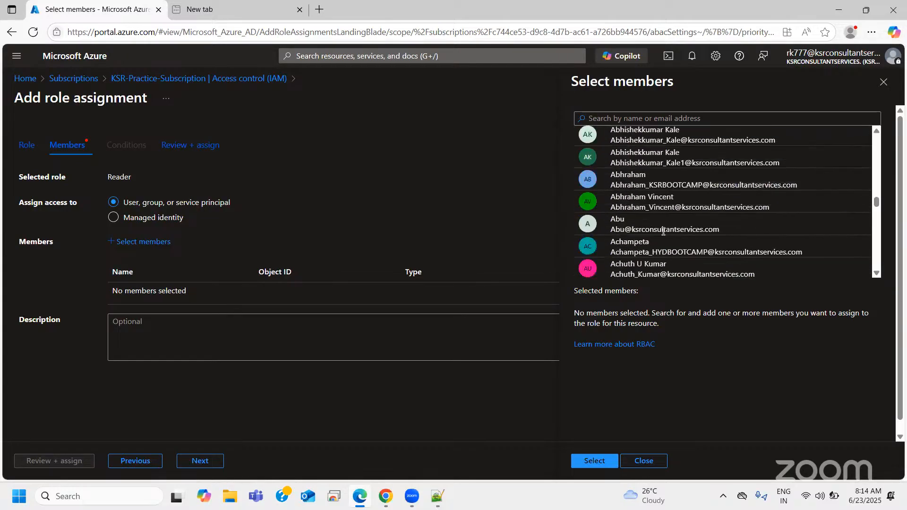
scroll(664, 231, down, 10)
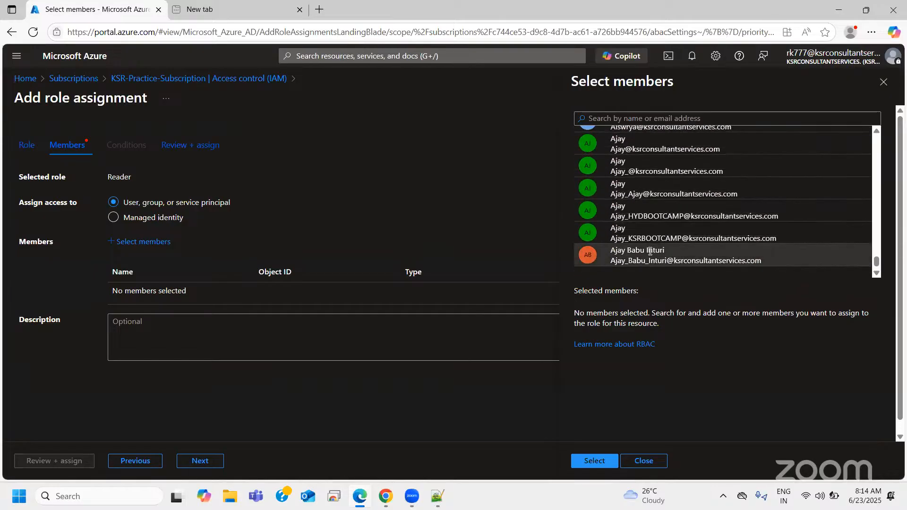
scroll(681, 219, up, 5)
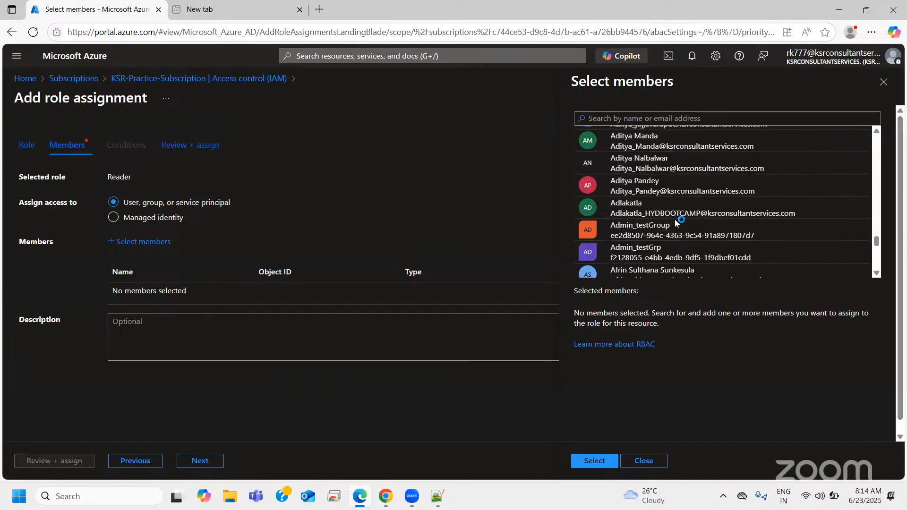
scroll(676, 222, up, 15)
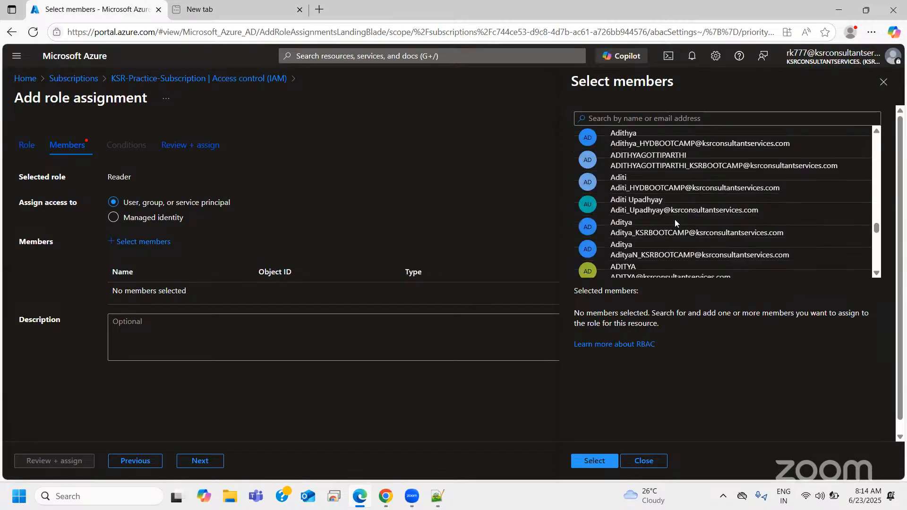
scroll(676, 220, up, 10)
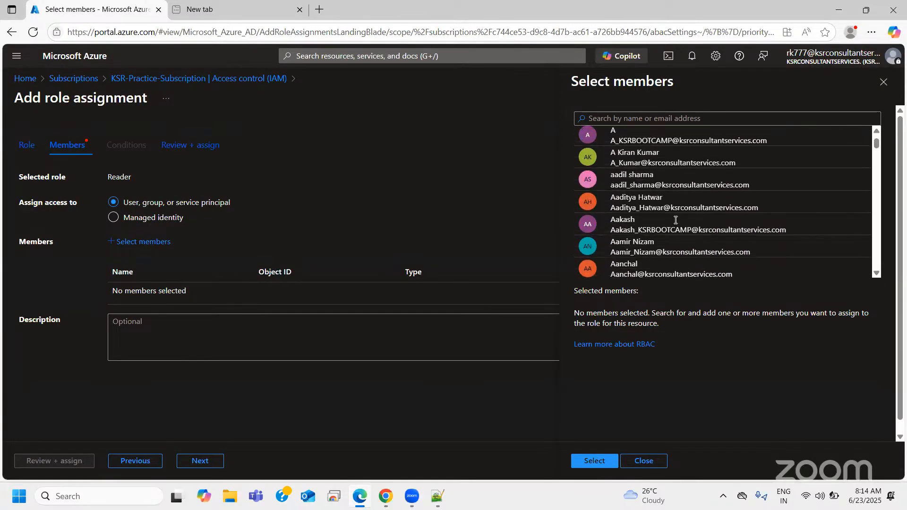
click(663, 118)
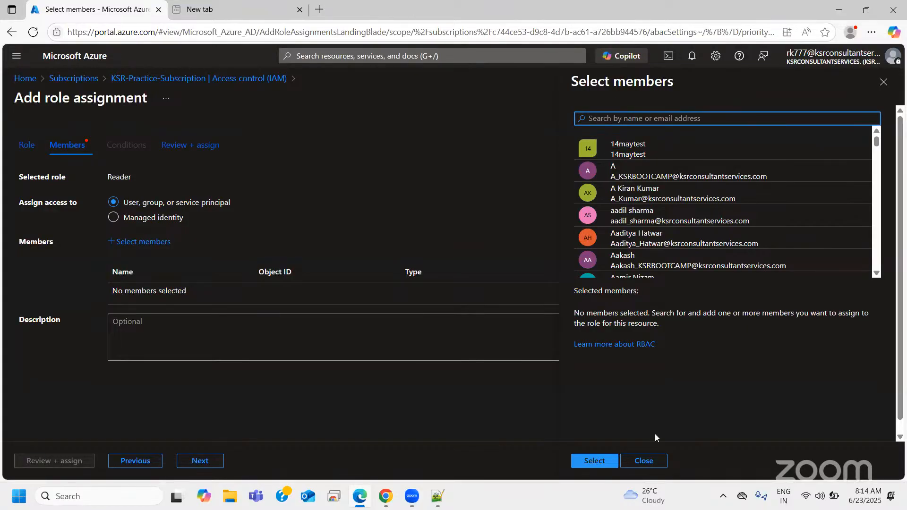
Switch to Notepad++, highlight the word "Group", and add the line "DL1 - Reader" below the Distributed List line.
click(438, 496)
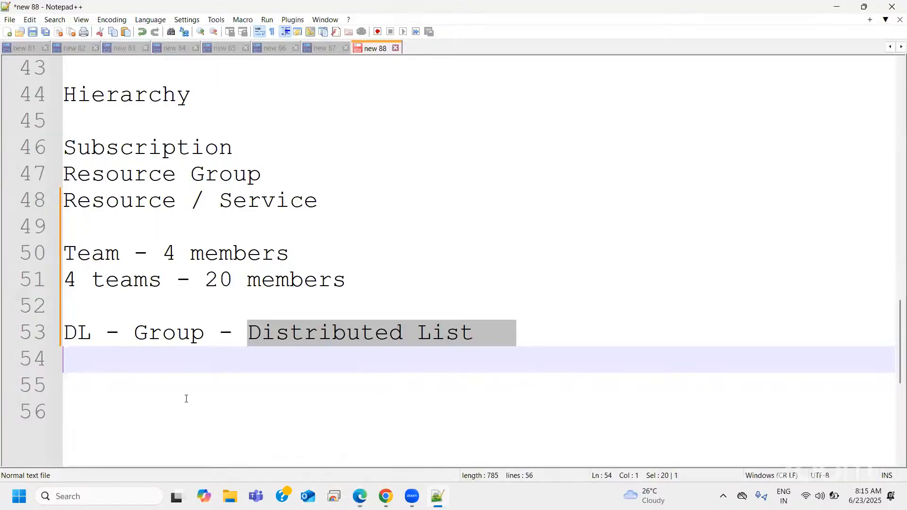
double_click(199, 335)
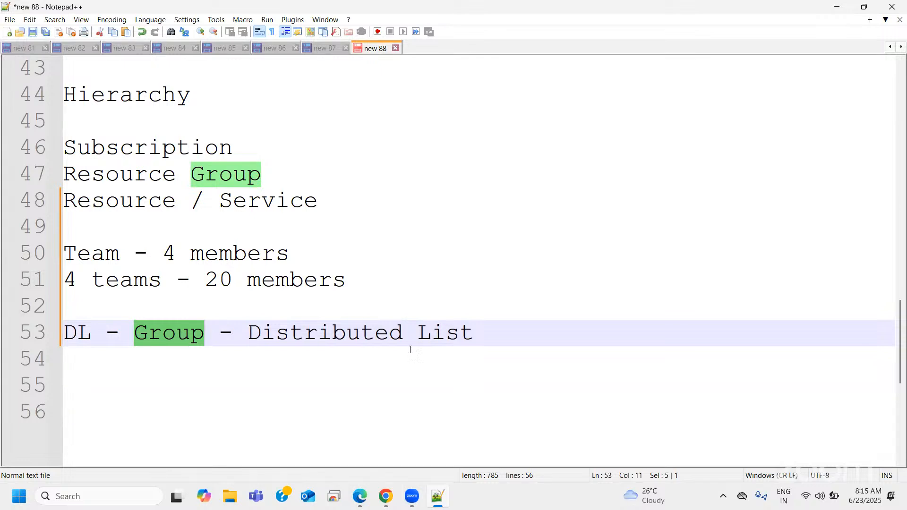
click(72, 360)
text(D)
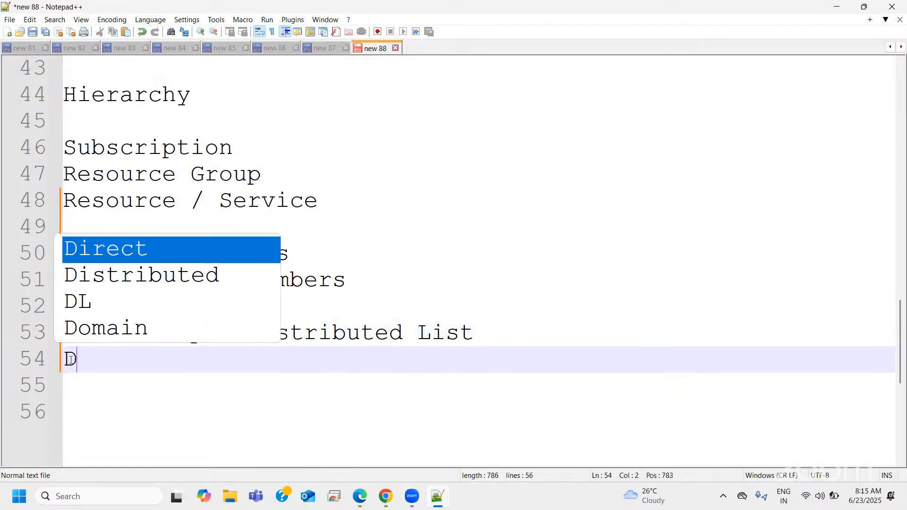
text(L -)
key(BackSpace)
key(BackSpace)
text(- )
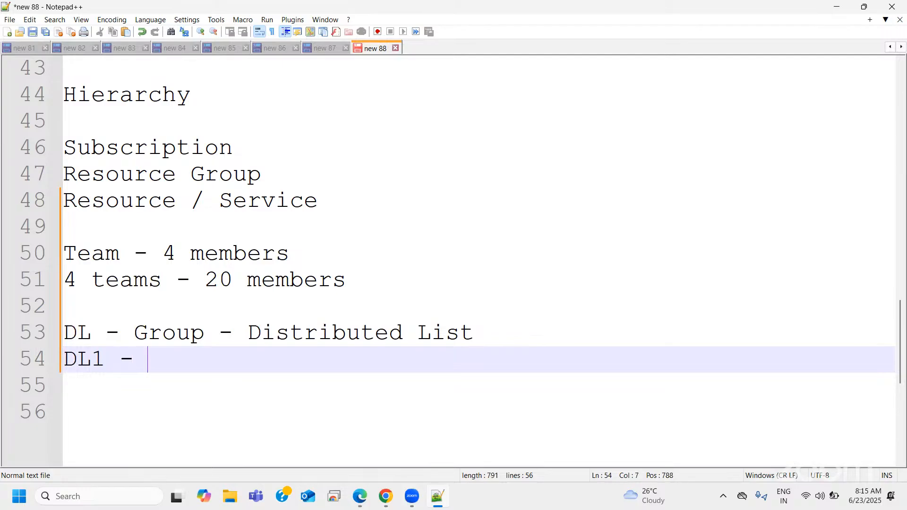
text(Reader)
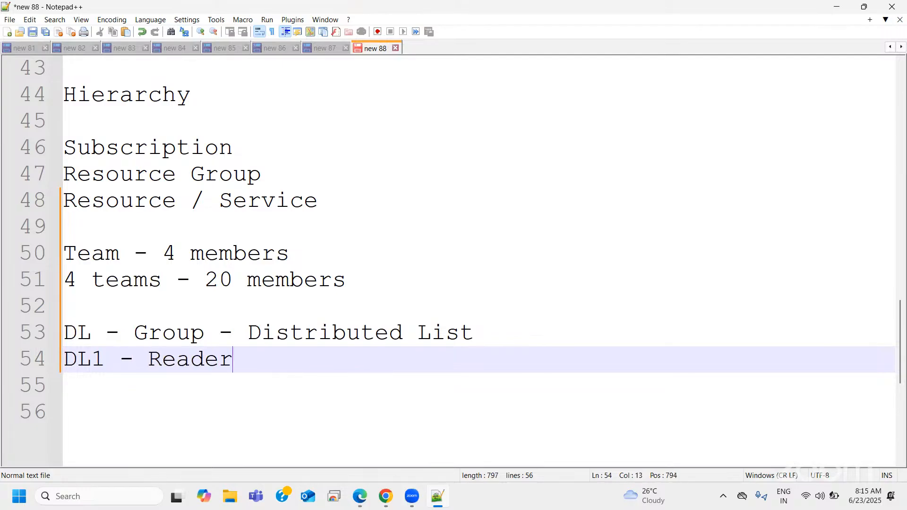
Add the line "DL2 - Contributor" below the DL1 line in the notes.
key(Return)
text(DL2 )
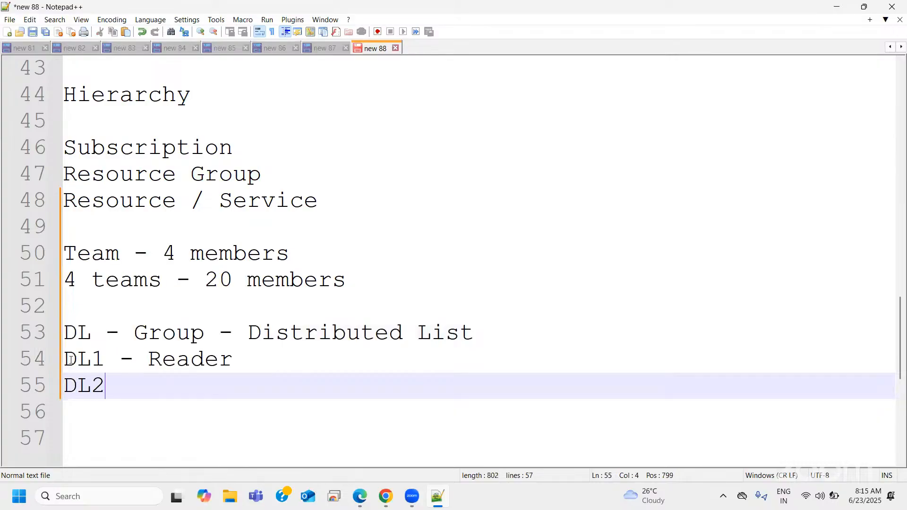
text(- Con)
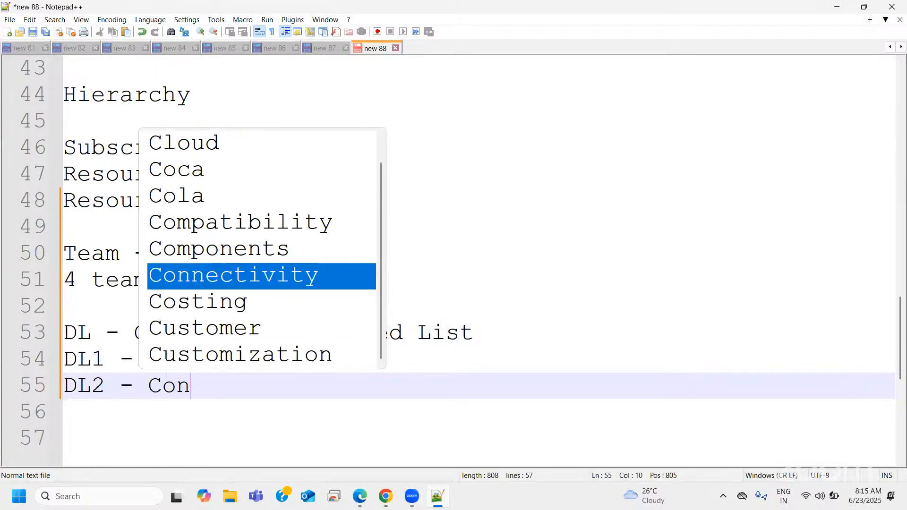
text(tribu)
key(BackSpace)
text(utor)
Add the line "DL3 - Full Access" below the DL2 line in the notes.
key(Return)
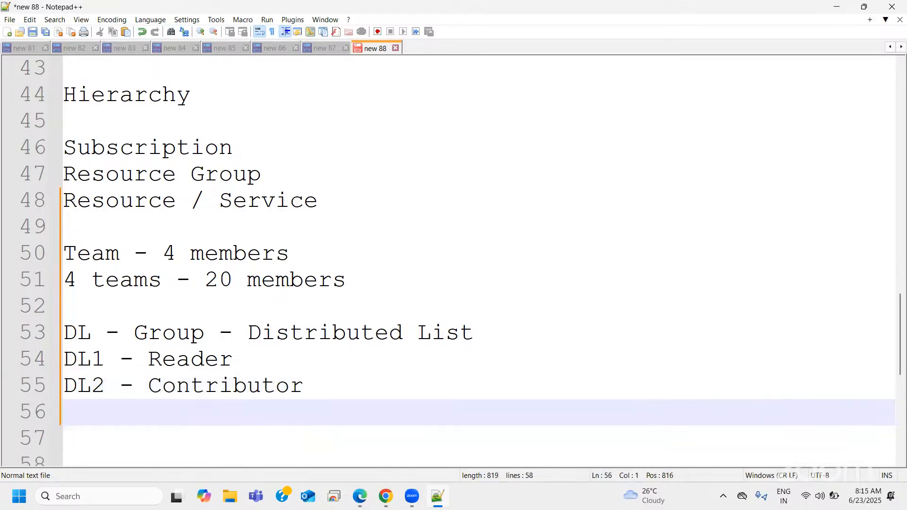
text(DL3 )
text(- Membe)
text(r)
key(BackSpace)
key(BackSpace)
key(BackSpace)
key(BackSpace)
key(BackSpace)
key(BackSpace)
key(BackSpace)
text(Full Access)
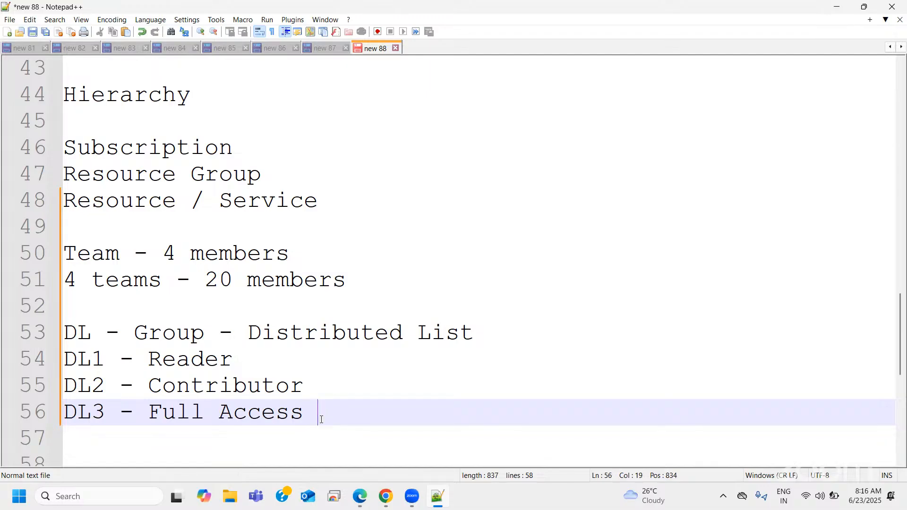
Switch to the Azure portal, close the member selection without choosing anyone, and return to the subscription's Access control (IAM) page.
click(360, 496)
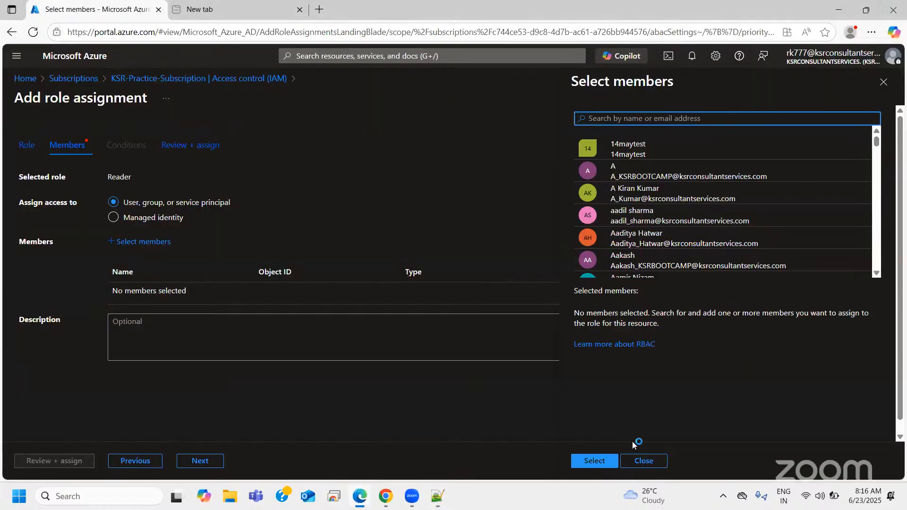
click(641, 461)
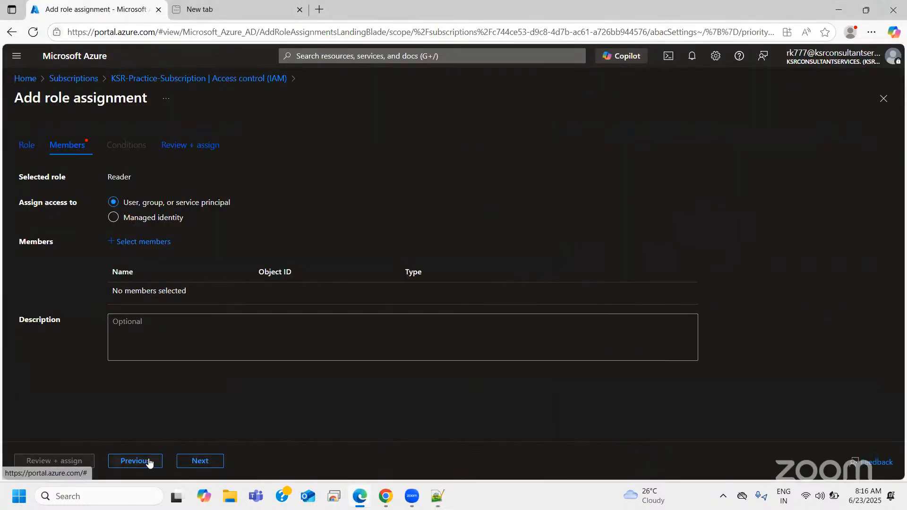
click(161, 78)
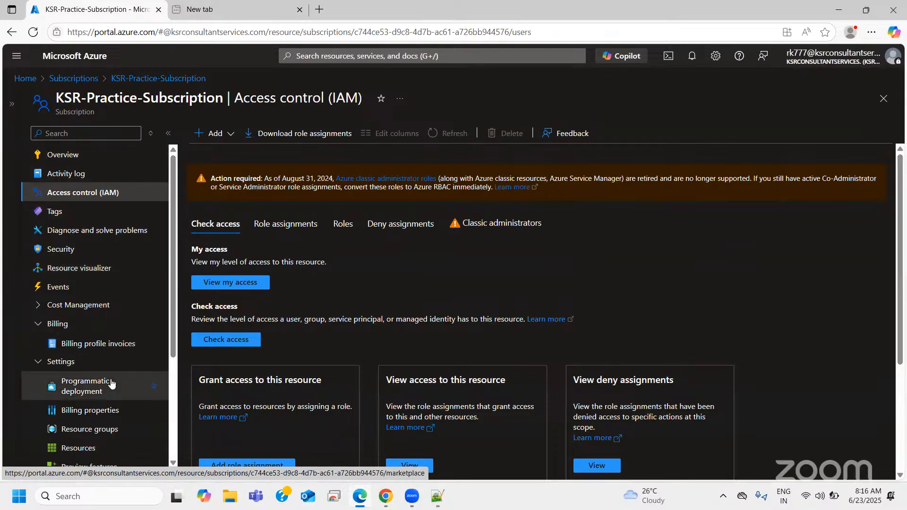
Open the Resource groups page of KSR-Practice-Subscription and bring up the form for creating a resource group.
scroll(29, 362, down, 3)
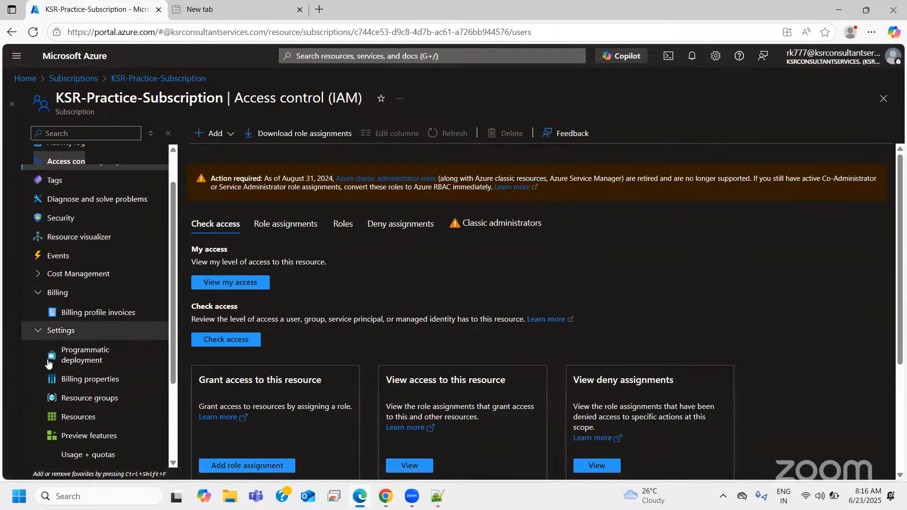
click(37, 202)
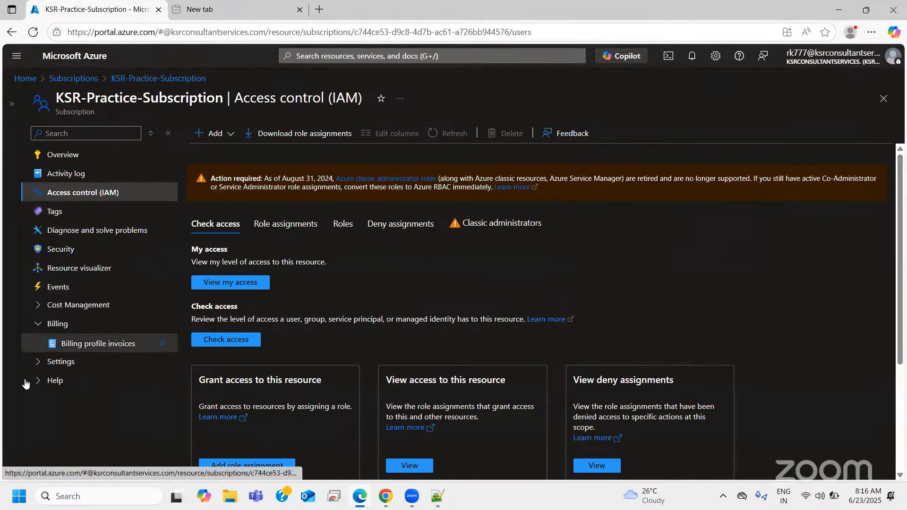
click(36, 364)
scroll(75, 354, down, 3)
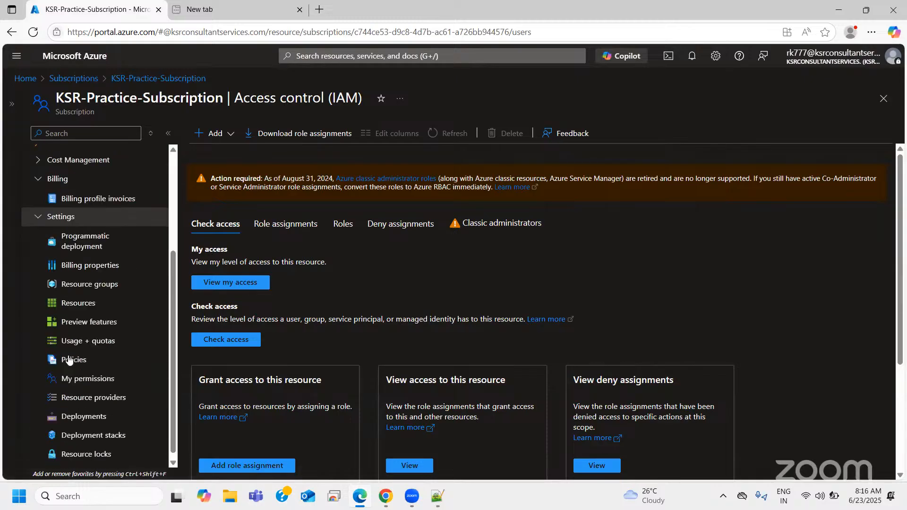
click(90, 272)
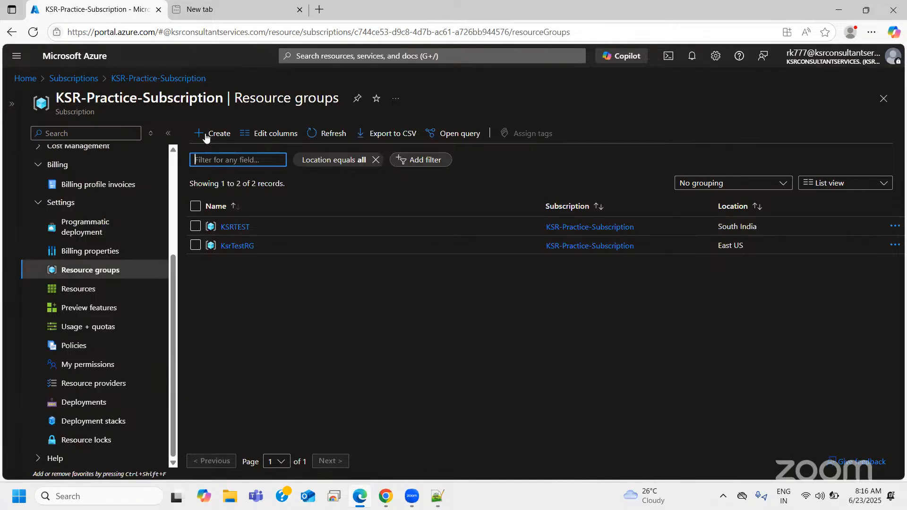
click(194, 135)
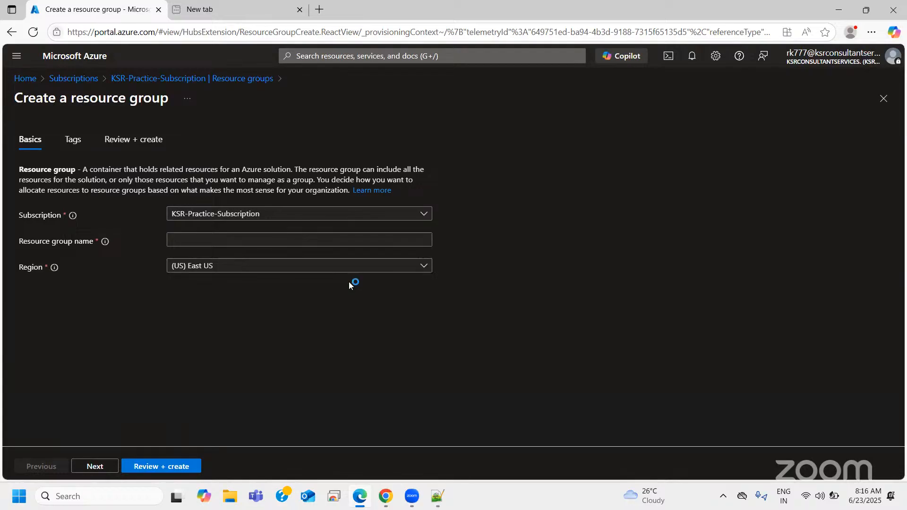
Leave the resource group form, reopen the KSR-Practice-Subscription overview from the subscriptions list, and collapse that list.
click(84, 79)
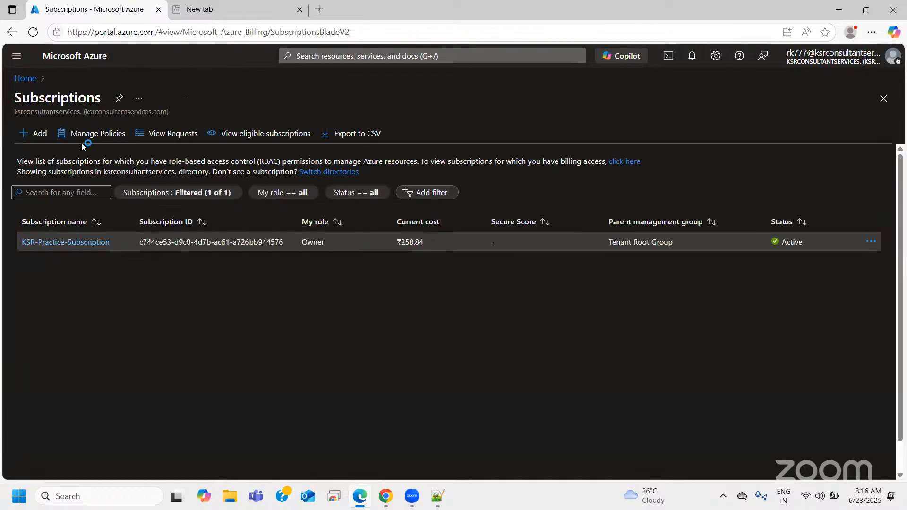
click(70, 243)
scroll(256, 379, down, 1)
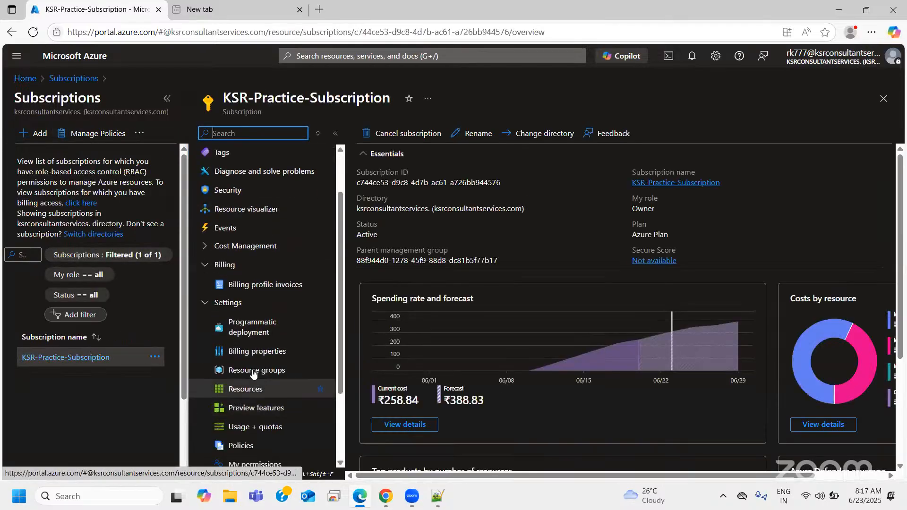
click(167, 100)
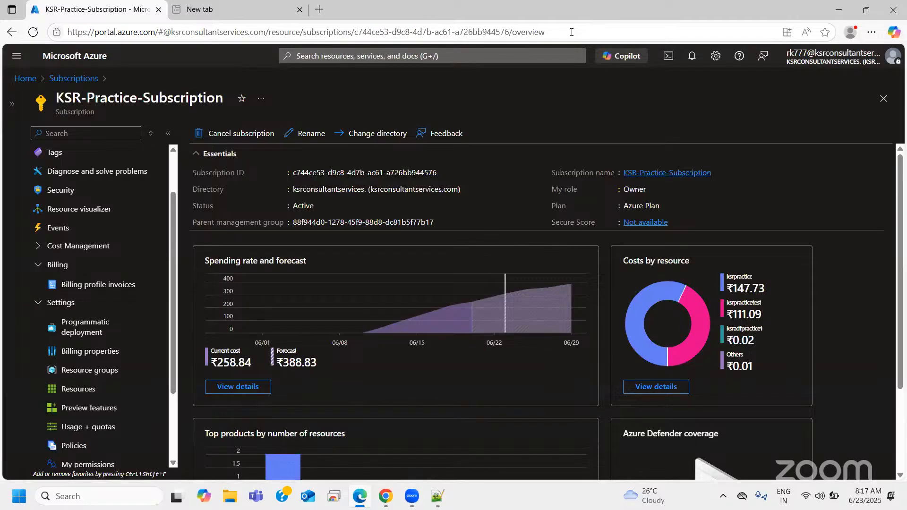
Open the subscription's billing profile invoices and highlight the billing period end date 9/23/2024 and the total amount of the 9/19/2024 invoice.
click(570, 320)
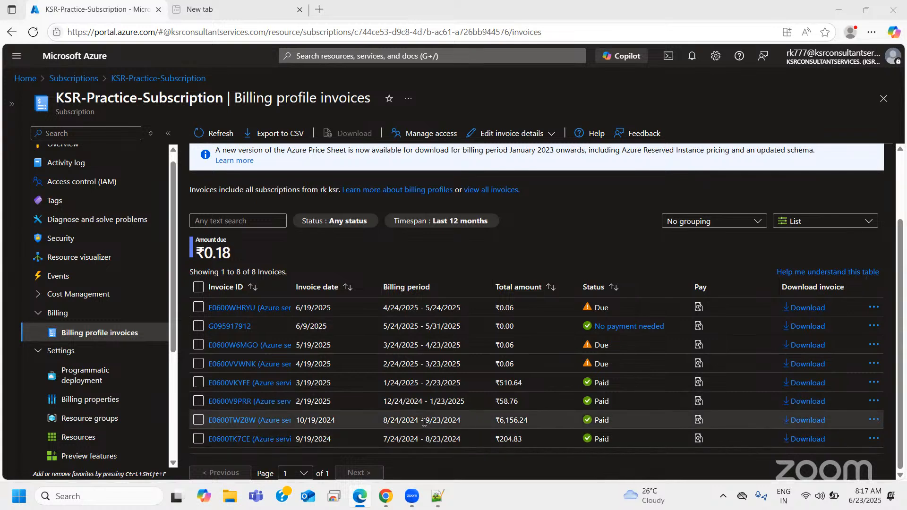
drag(424, 420, 461, 420)
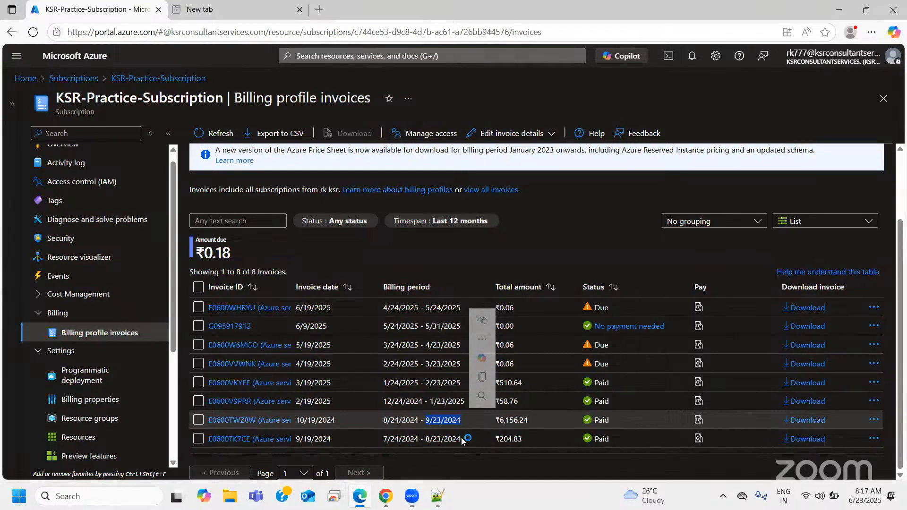
click(523, 439)
double_click(523, 439)
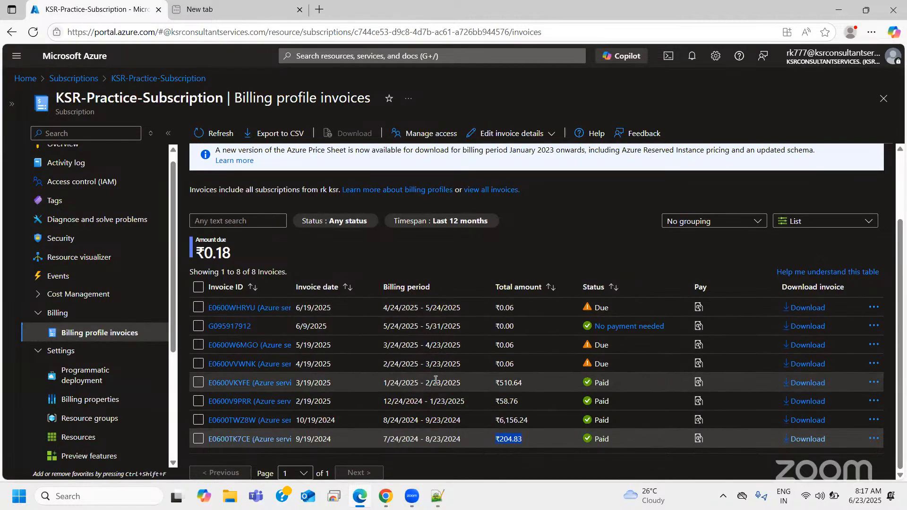
Highlight the total amounts of the 3/19/2025, 5/19/2025 and 4/19/2025 invoices one after another, and clear the highlight.
drag(494, 383, 537, 387)
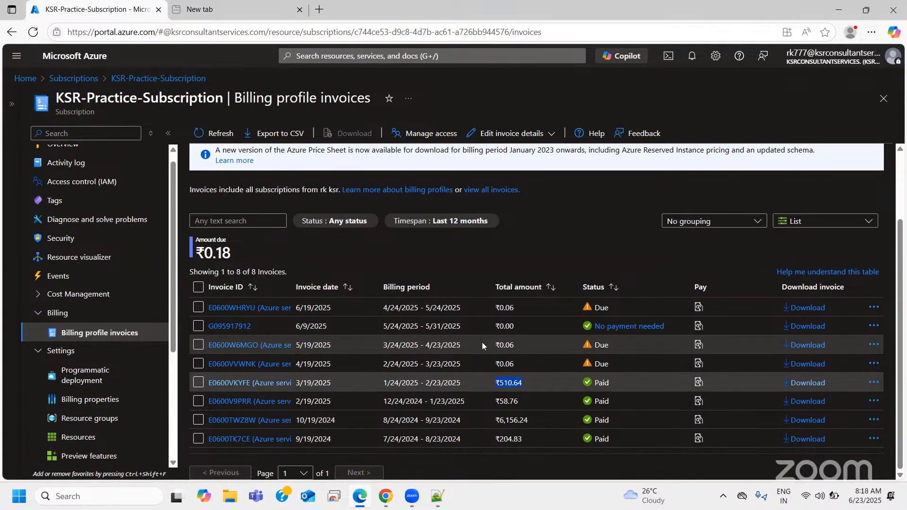
drag(515, 345, 499, 347)
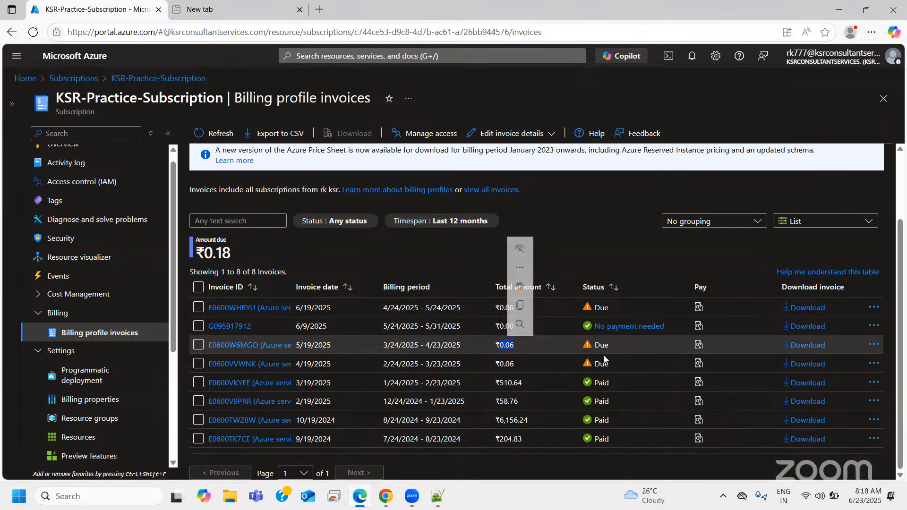
double_click(504, 364)
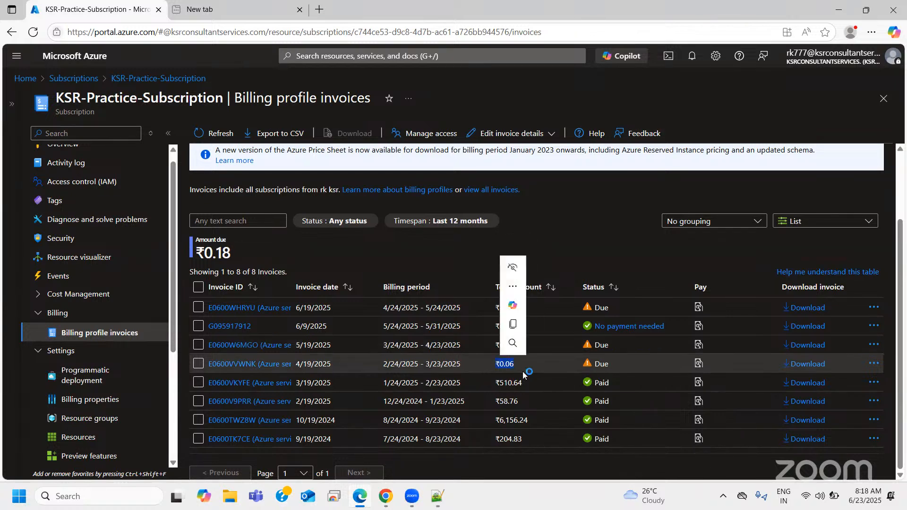
click(550, 235)
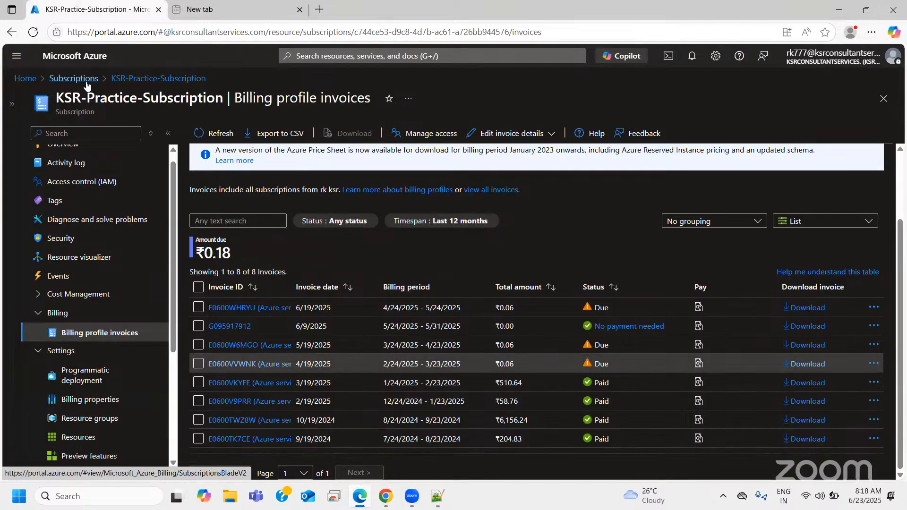
Reopen KSR-Practice-Subscription from the subscriptions list, go to its Resource groups page, and bring up the form for creating a resource group.
click(112, 83)
click(76, 243)
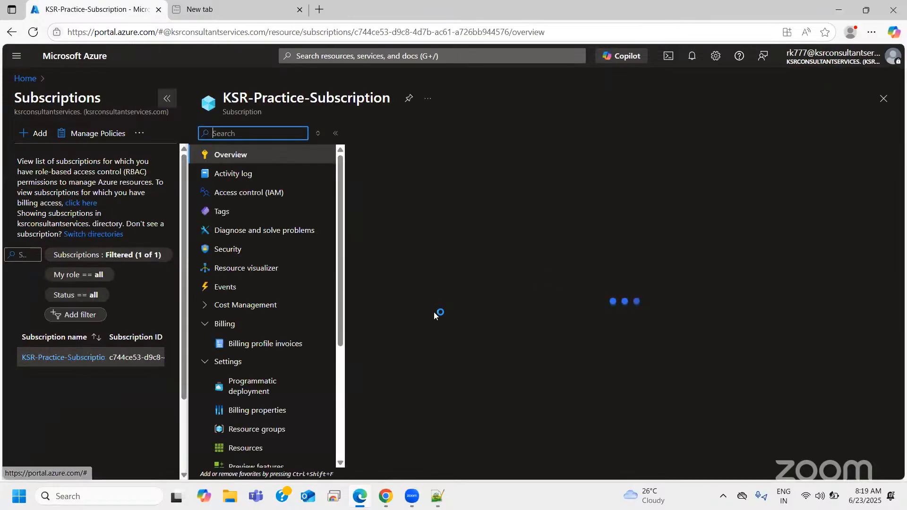
click(167, 98)
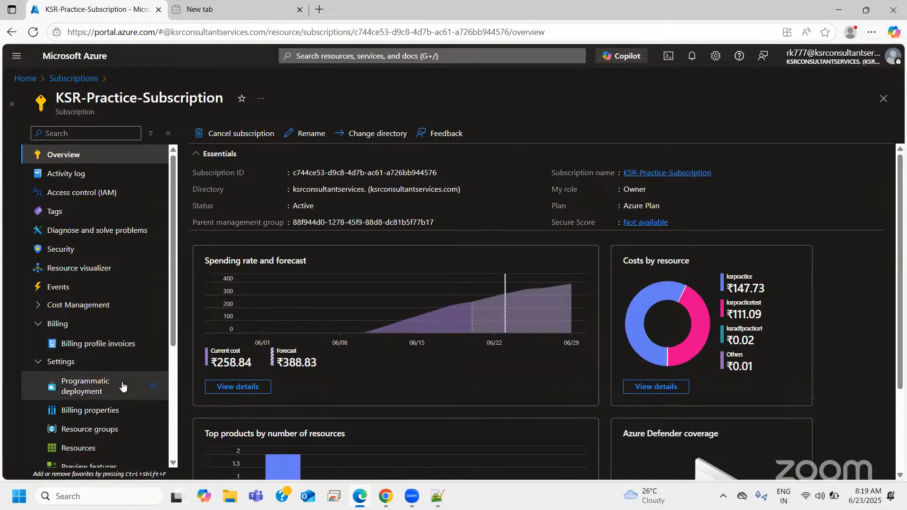
scroll(123, 386, down, 2)
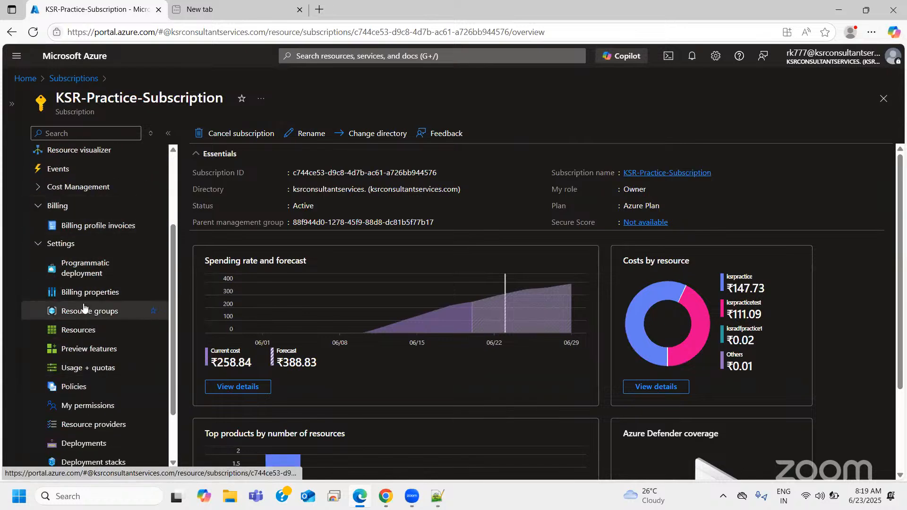
click(108, 314)
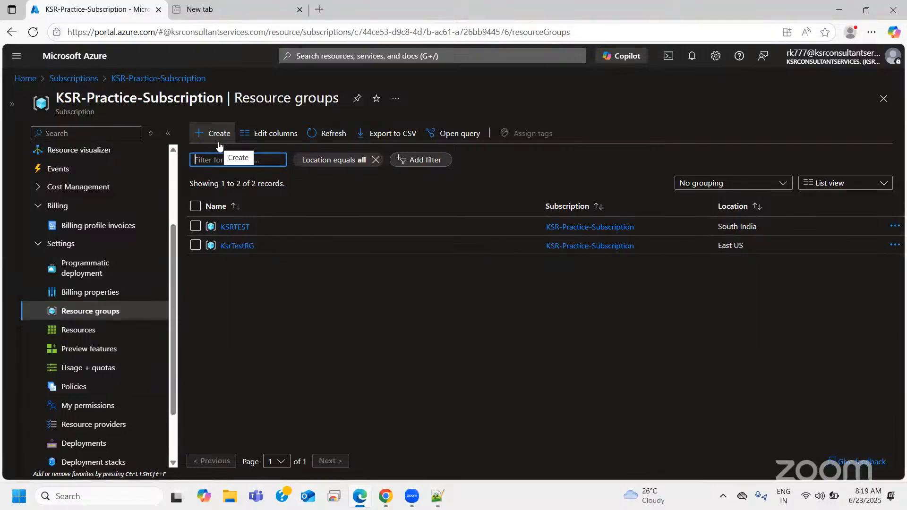
click(218, 134)
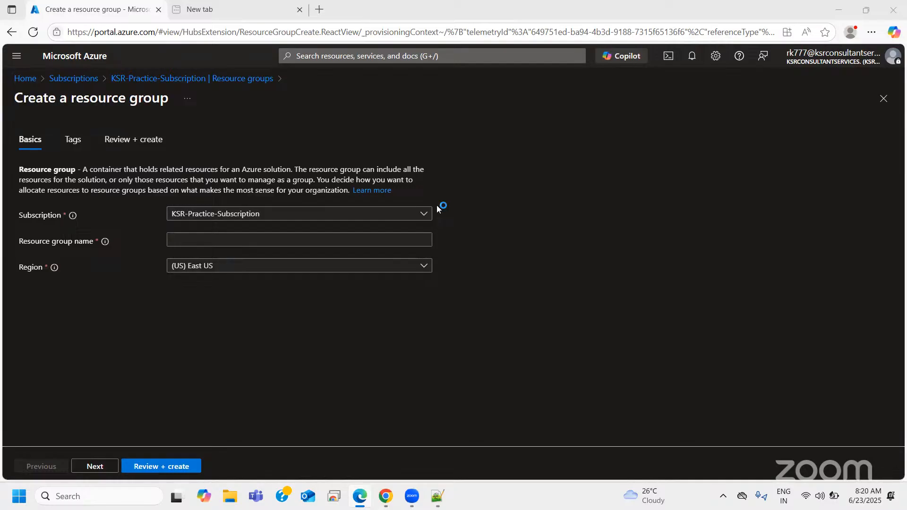
Name the new resource group JuneFabric2025RG.
click(206, 234)
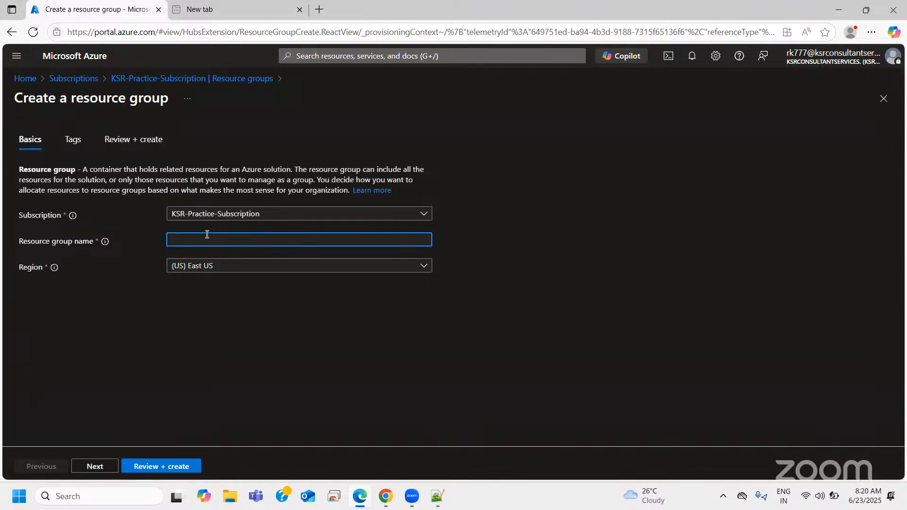
text(JuneFabricRG)
right_click(209, 241)
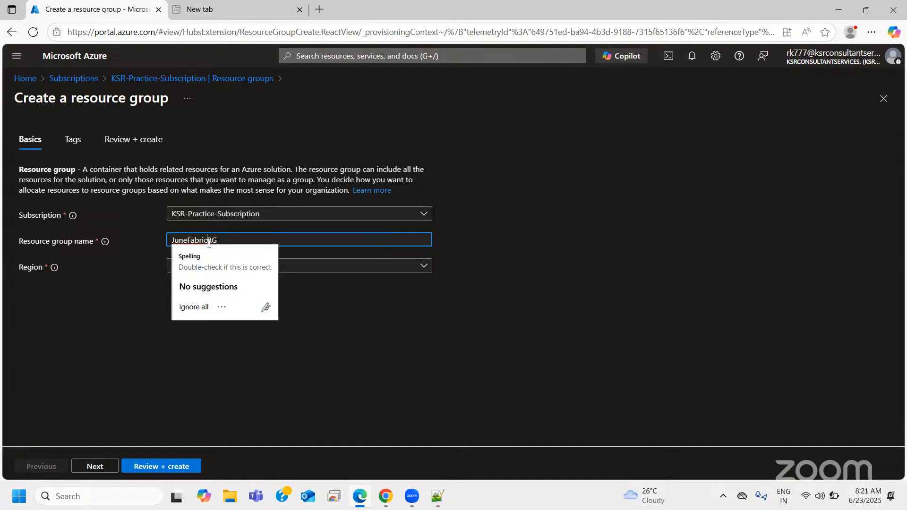
click(209, 242)
text(2025)
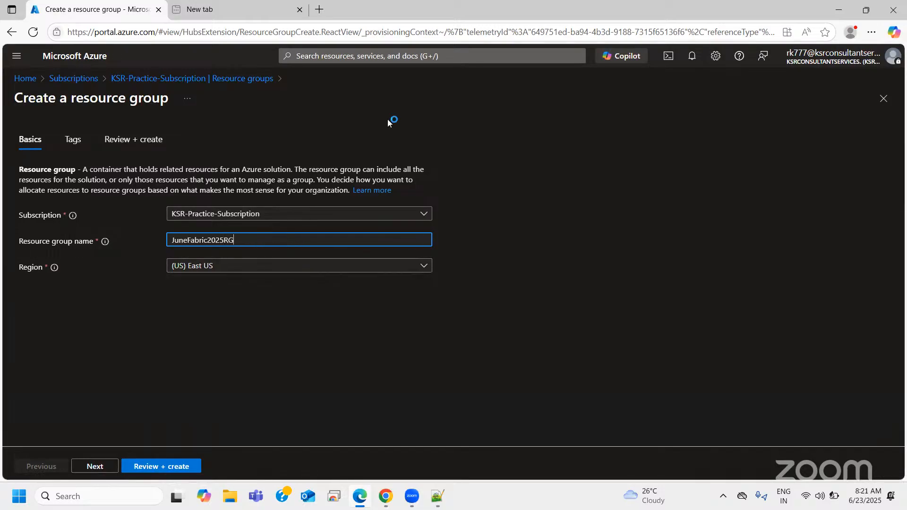
Set the resource group's region to (Asia Pacific) South India.
click(191, 271)
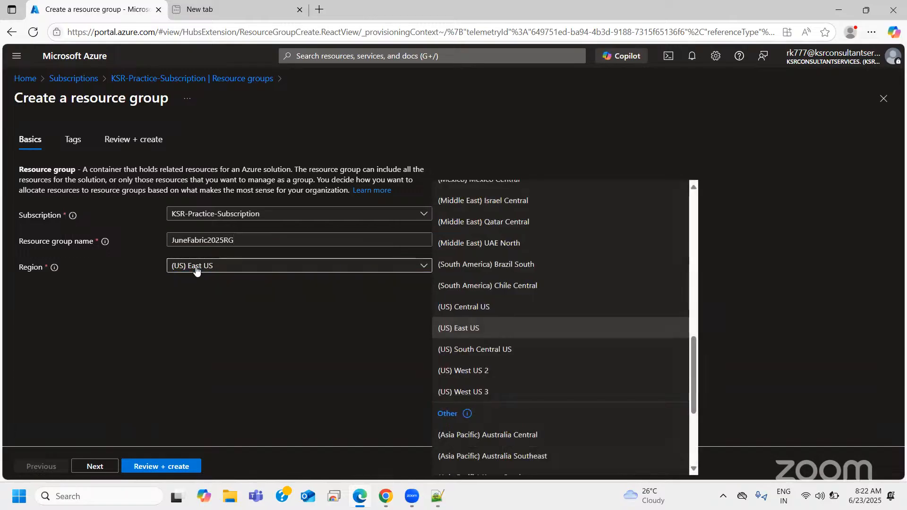
click(197, 268)
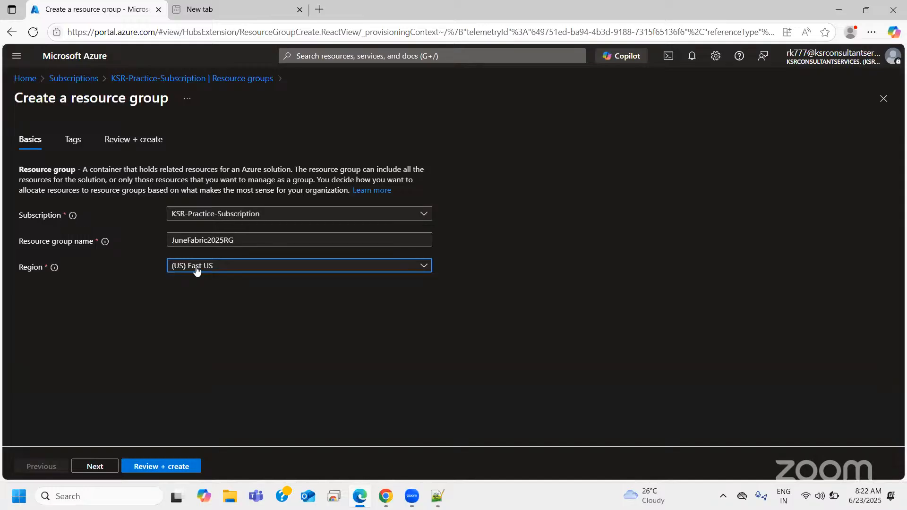
click(196, 269)
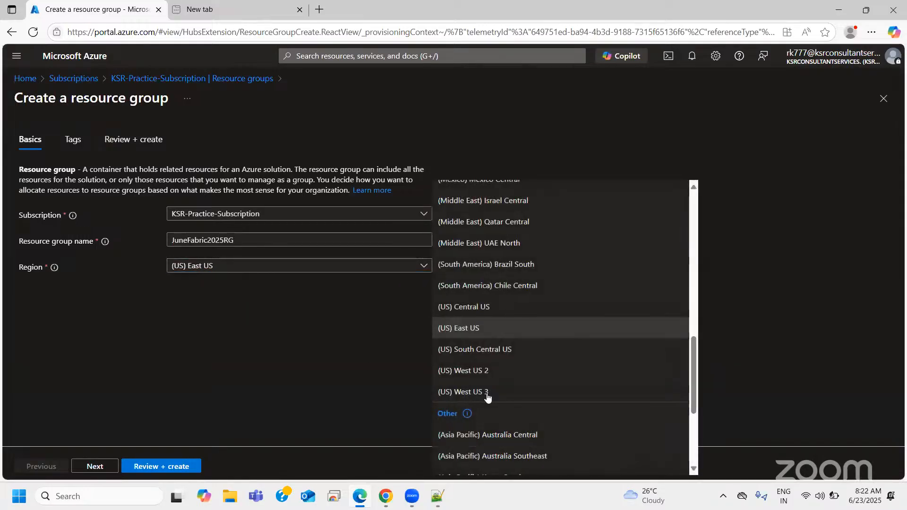
scroll(527, 412, down, 4)
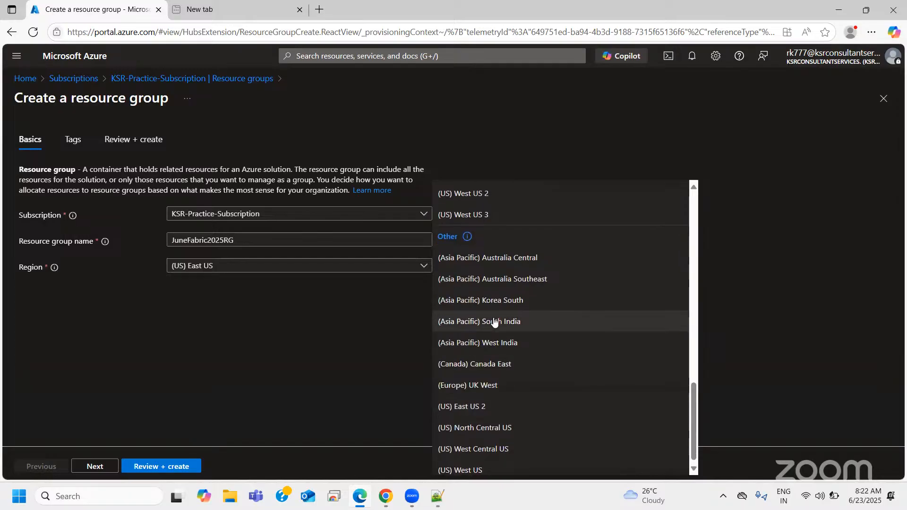
click(493, 322)
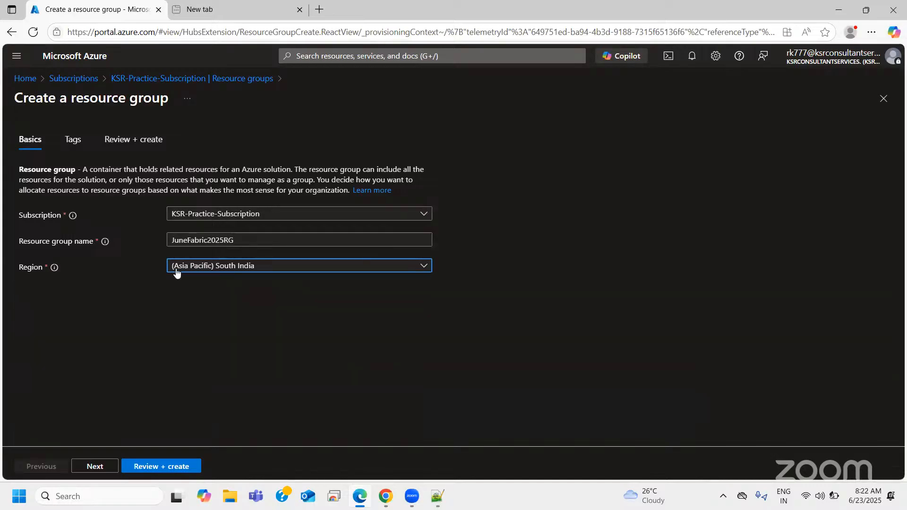
Leave the tags empty, proceed to the review, and create the resource group.
click(106, 470)
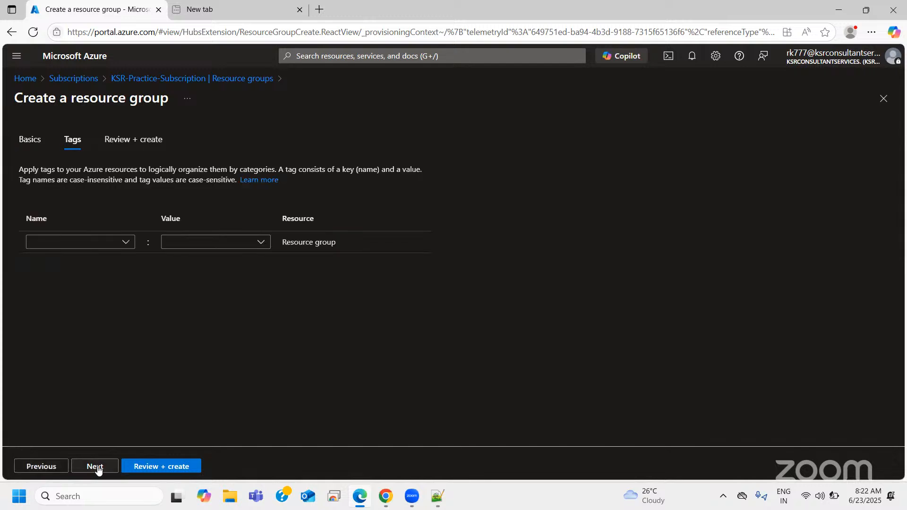
click(97, 467)
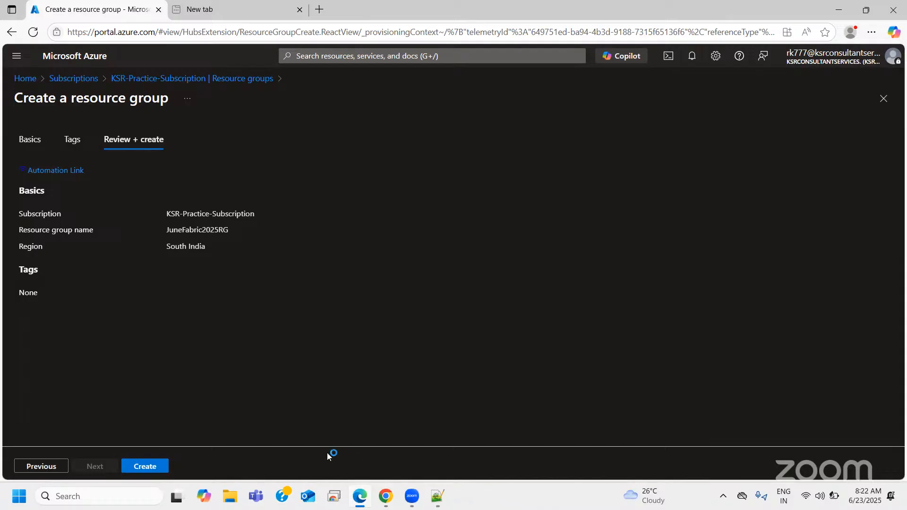
click(158, 466)
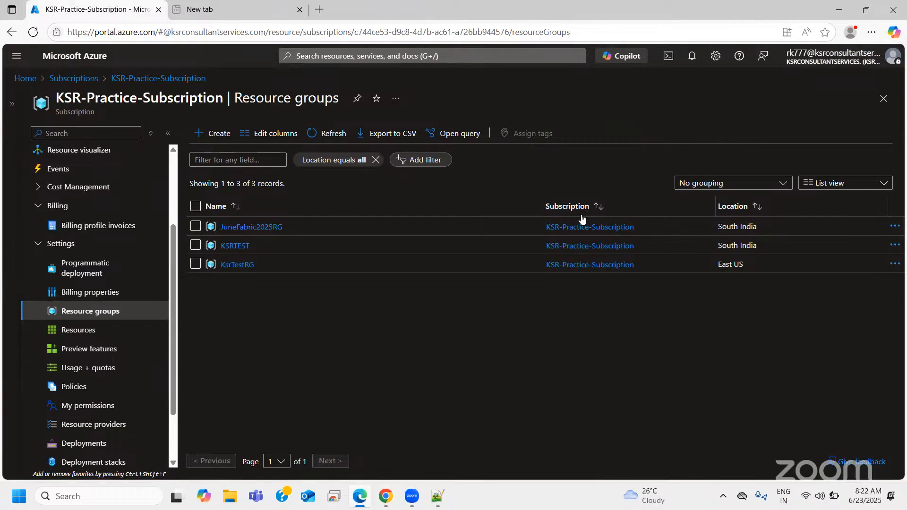
Open the JuneFabric2025RG resource group and start adding a resource to it from the Marketplace.
click(256, 229)
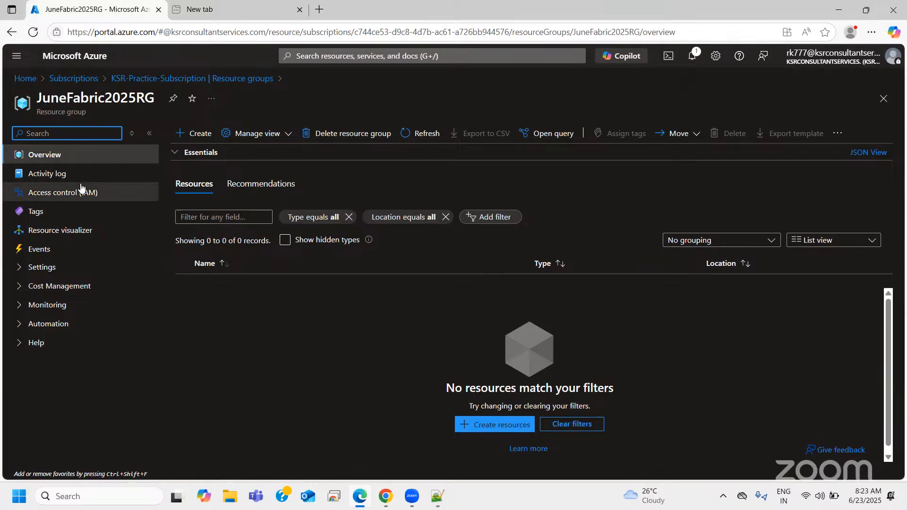
click(185, 135)
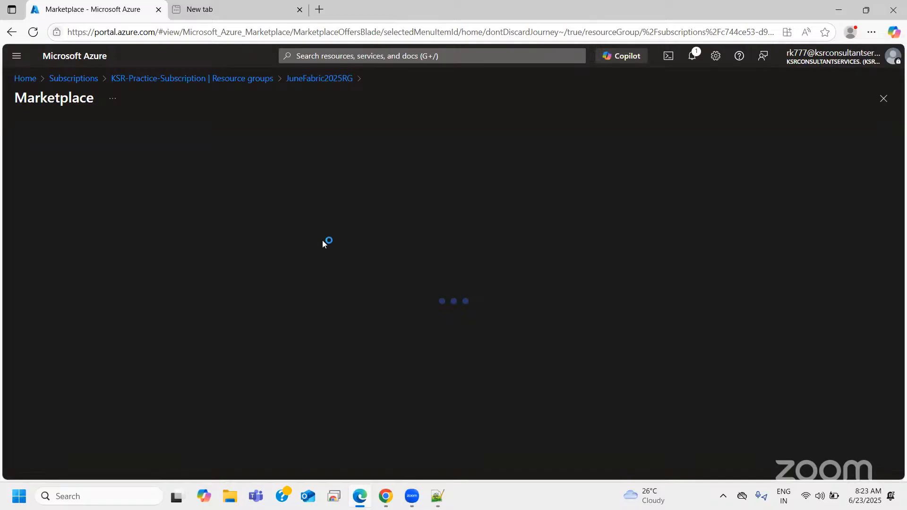
click(160, 299)
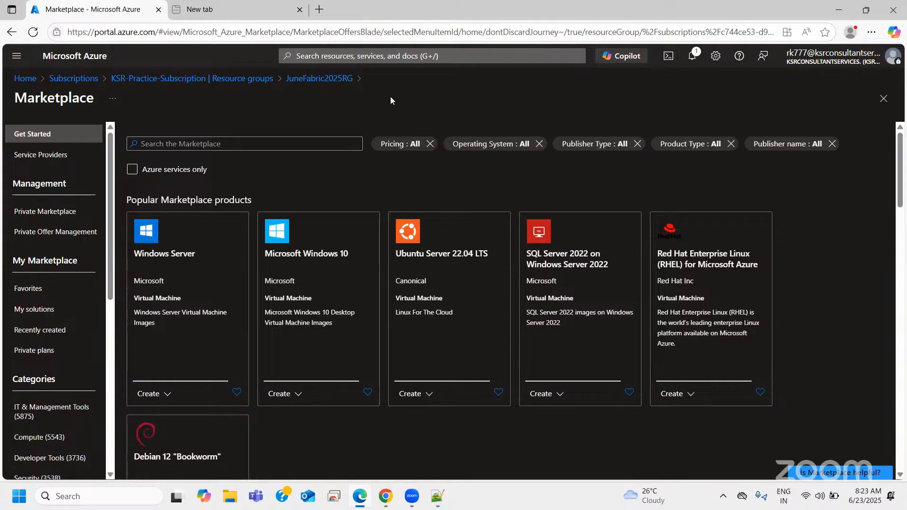
Search the Marketplace for "data factory" and look over the offers.
click(295, 143)
text(dataf)
key(BackSpace)
text(fac)
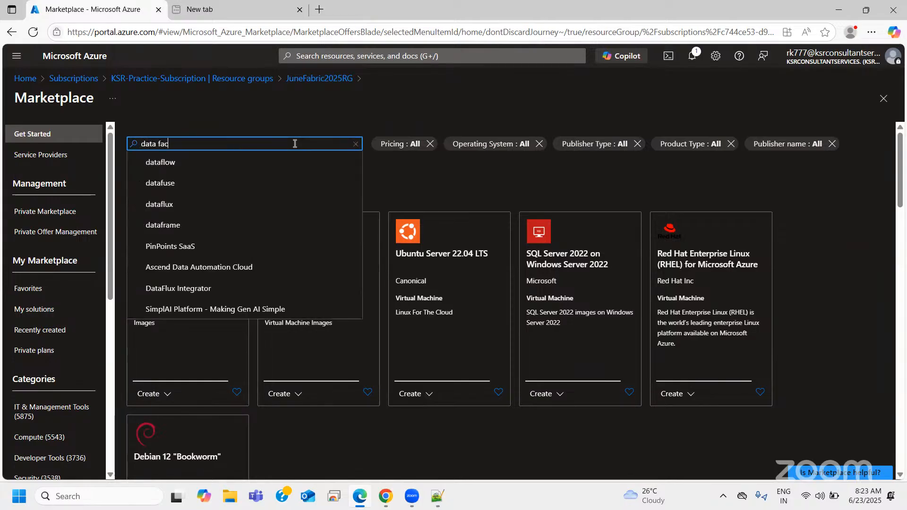
click(181, 169)
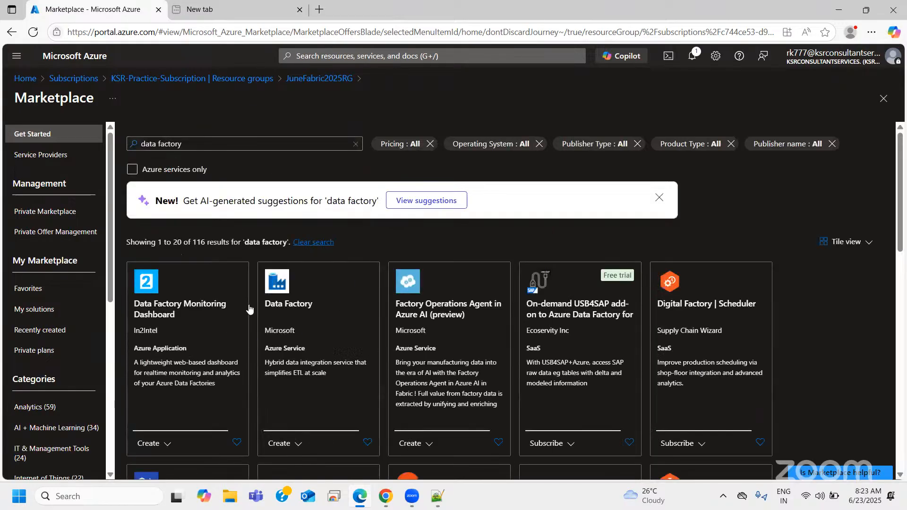
scroll(325, 336, down, 1)
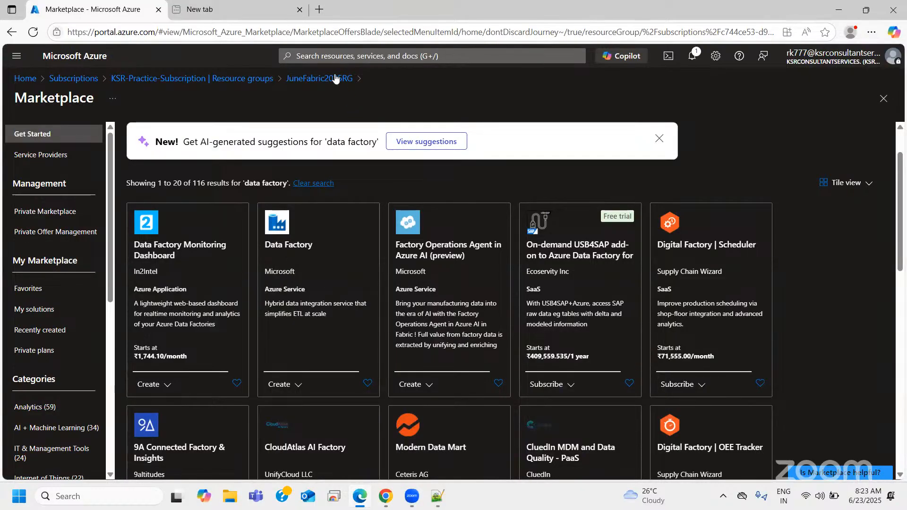
Search the whole portal for "data factory" and dismiss the results without opening any.
click(331, 56)
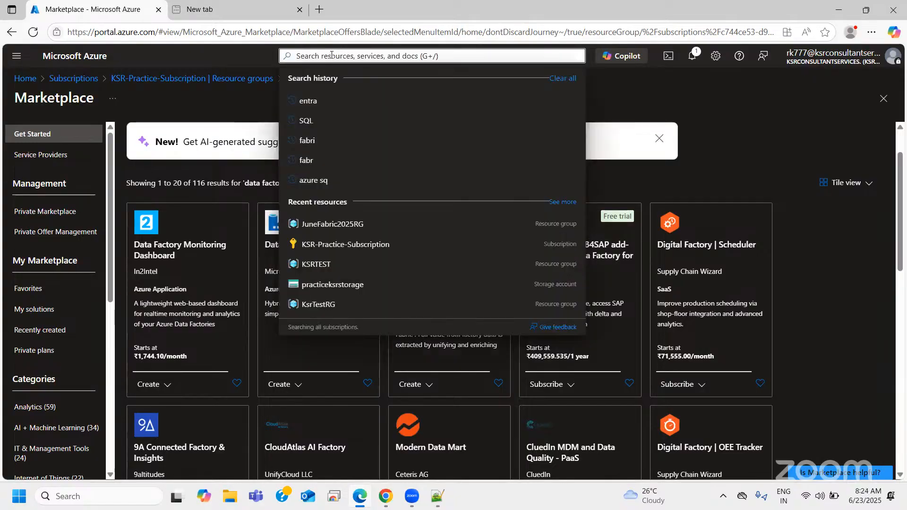
text(data)
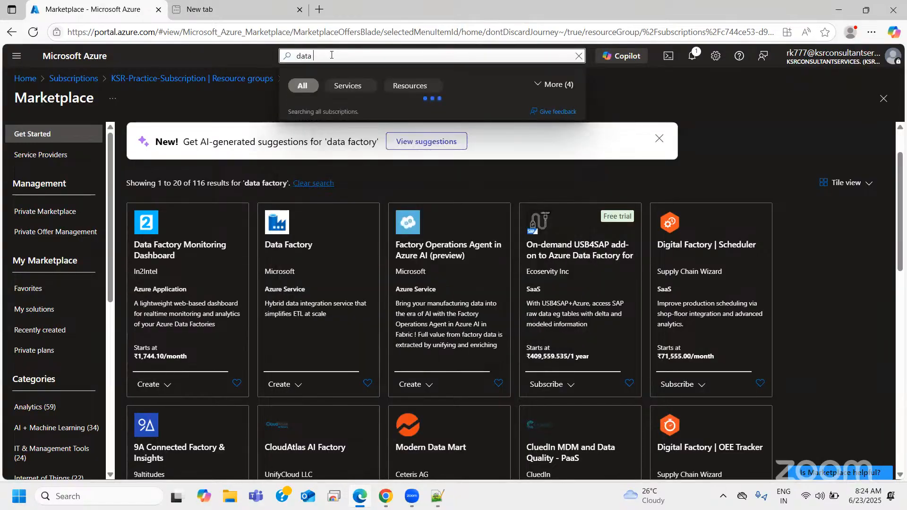
text( factory)
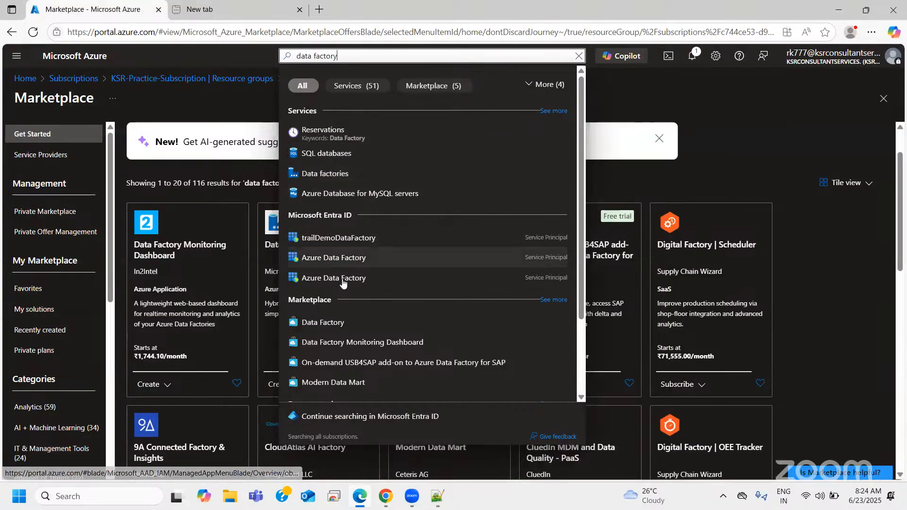
click(600, 179)
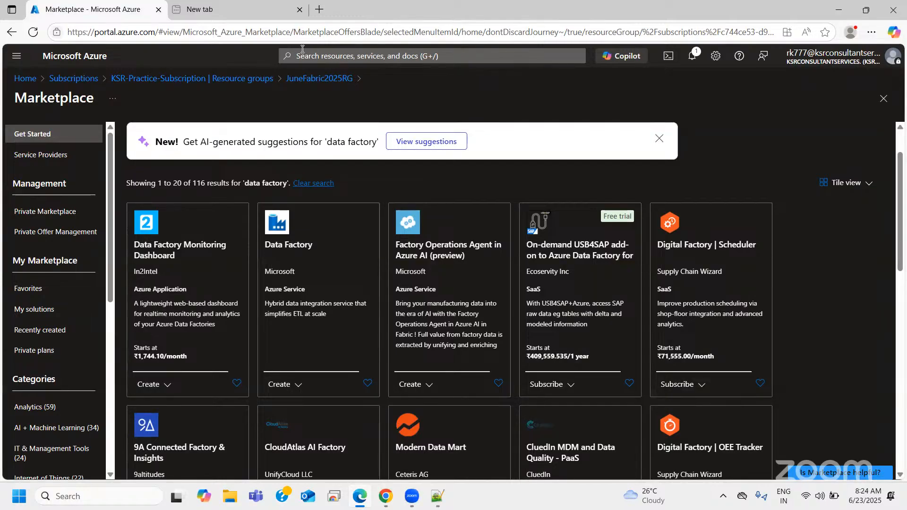
Bring up the creation form of Microsoft's Data Factory service and enter June2025ADF as the instance name.
click(298, 261)
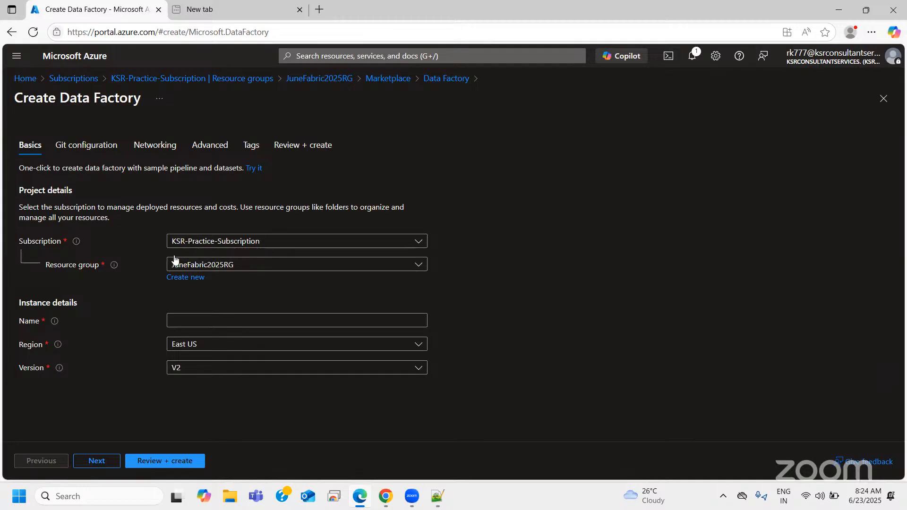
click(193, 321)
text(JuneA)
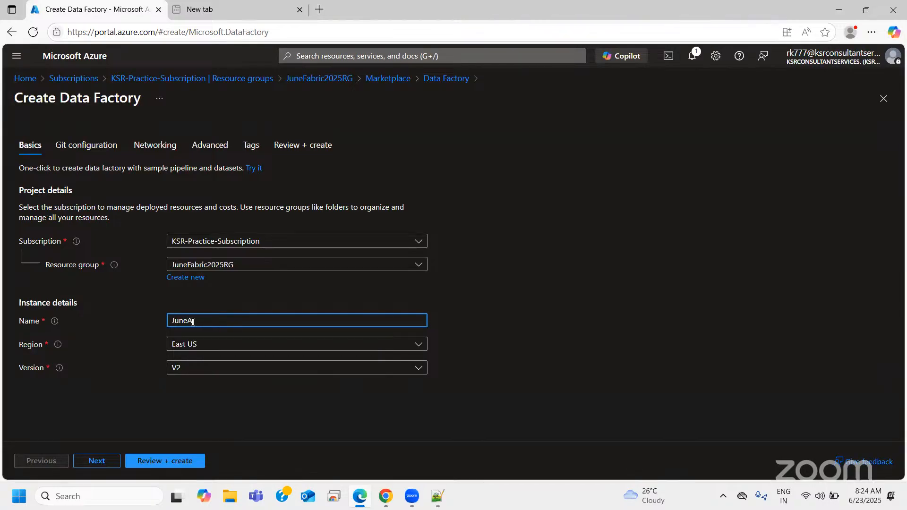
key(BackSpace)
text(2025ADF)
click(490, 302)
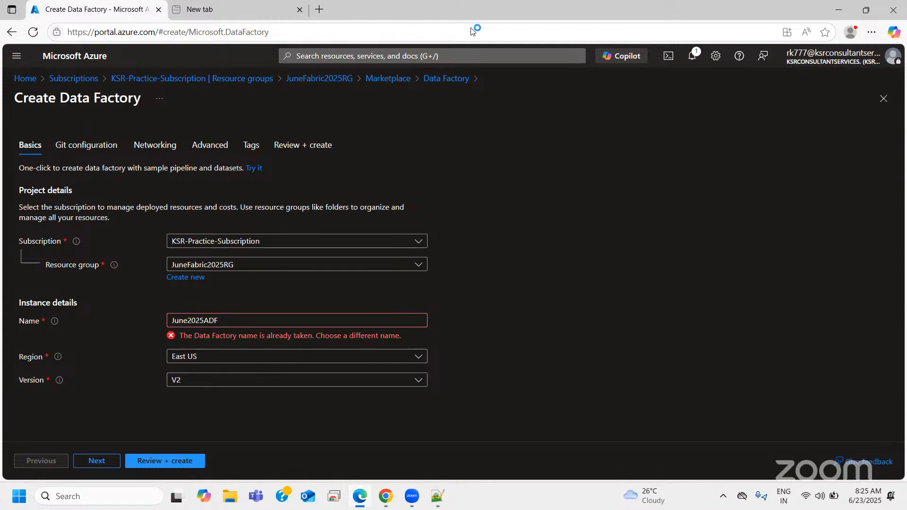
Change the data factory's name to JuneFabric2025ADF.
click(190, 320)
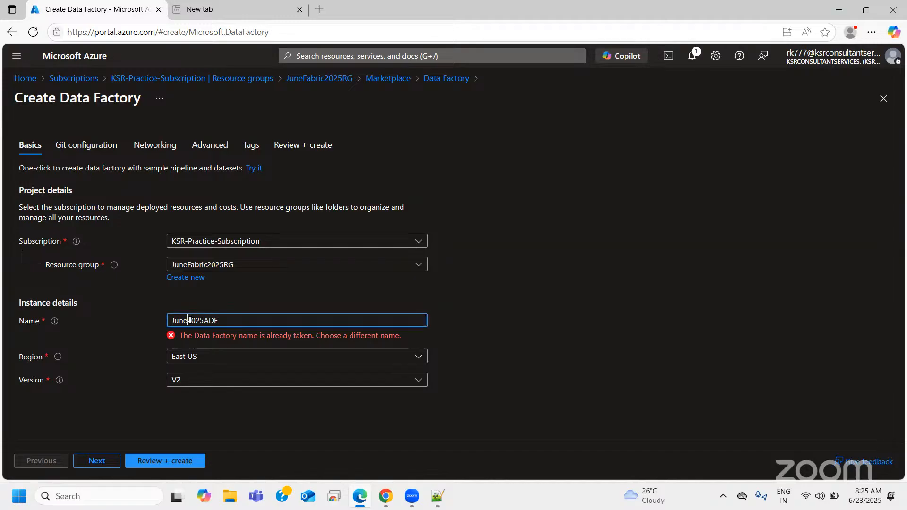
text(Fabric)
click(304, 340)
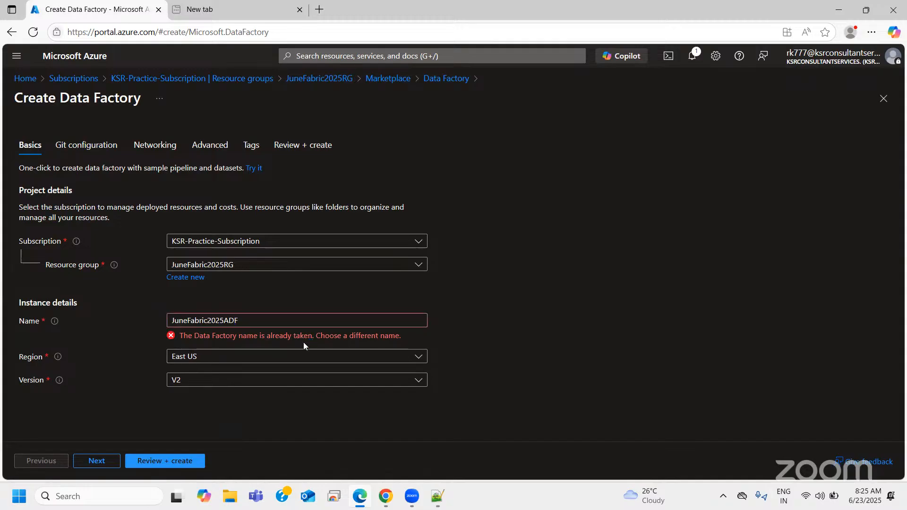
Recheck the data factory name, then switch to the Notepad++ notes and add "Downtime" below the DL3 - Full Access line.
click(259, 318)
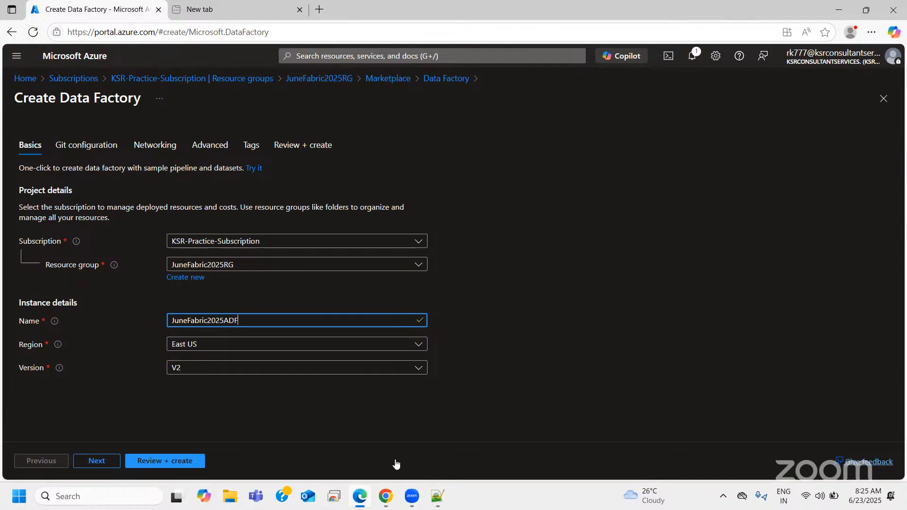
click(444, 505)
scroll(334, 348, down, 1)
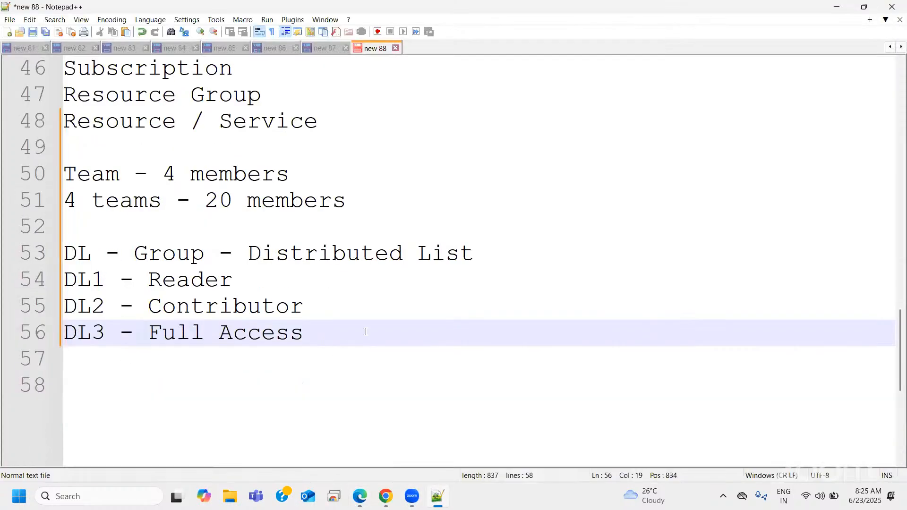
key(Return)
key(Return)
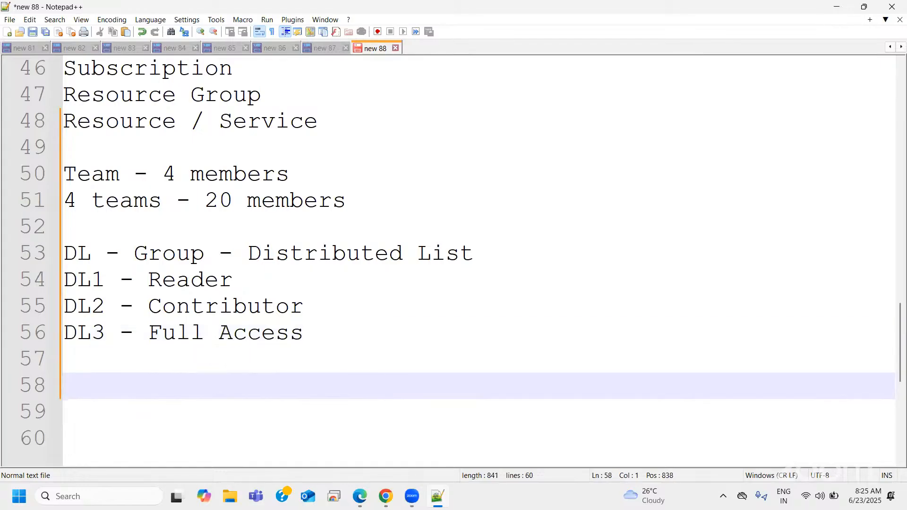
scroll(479, 260, down, 1)
text(Downtime)
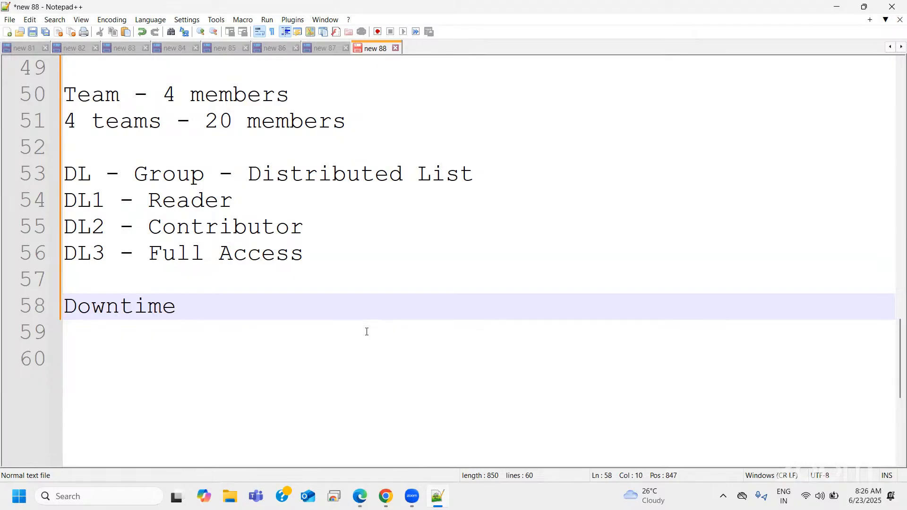
Add the line "India - 8.30" to the notes beneath Downtime, leaving a blank line between them.
key(Return)
key(Return)
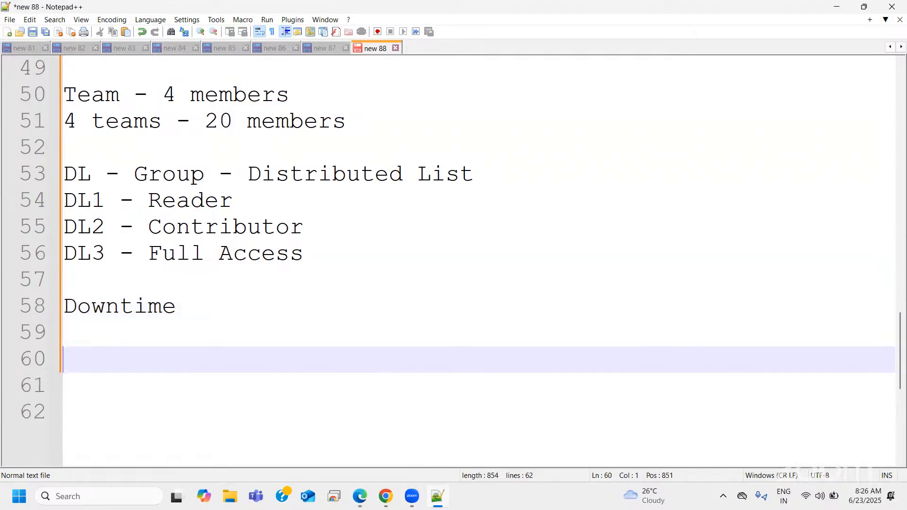
text(n)
key(BackSpace)
text(Inda)
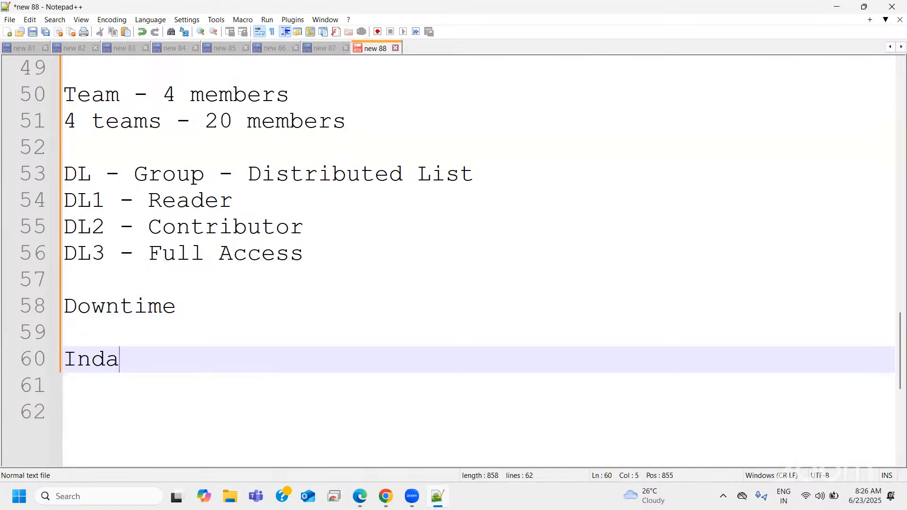
key(BackSpace)
text(ia - )
text(8.30)
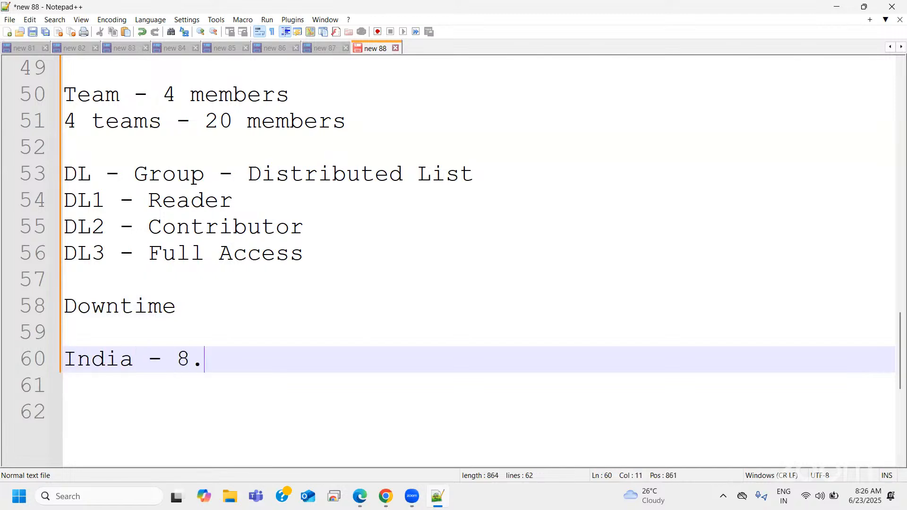
key(BackSpace)
key(Return)
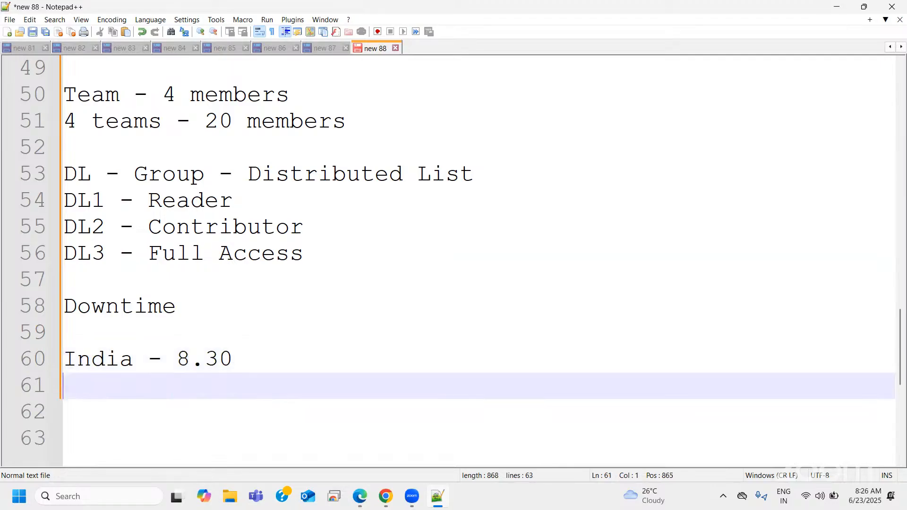
Add the line "US - Evening" below the India entry and highlight it.
key(Return)
text(US - )
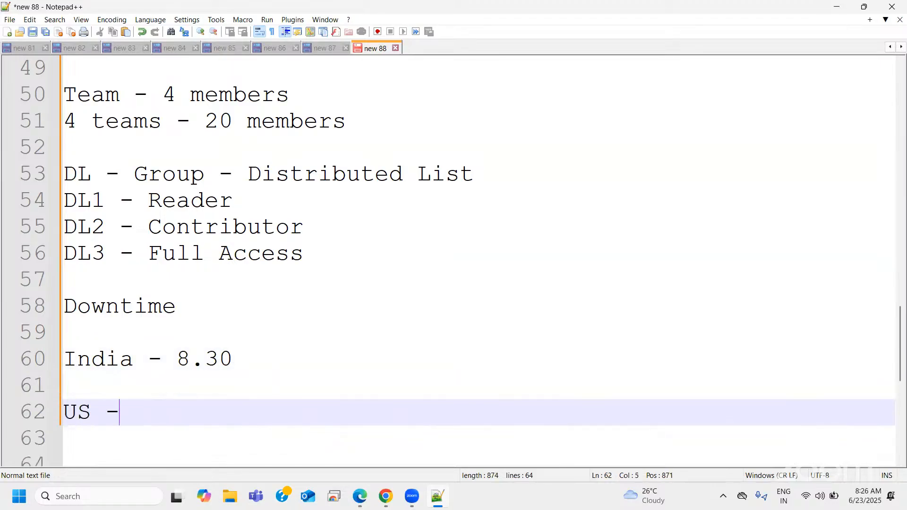
text(Evv)
key(BackSpace)
text(ening)
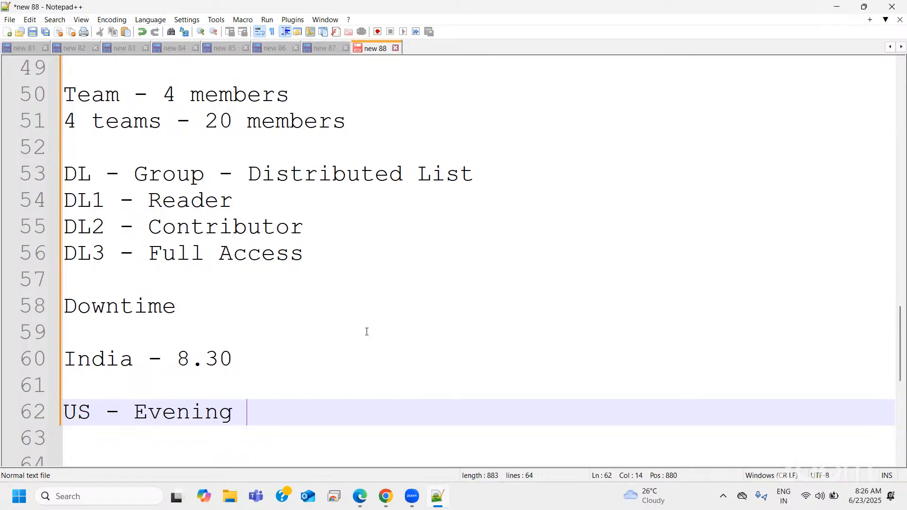
drag(247, 413, 37, 412)
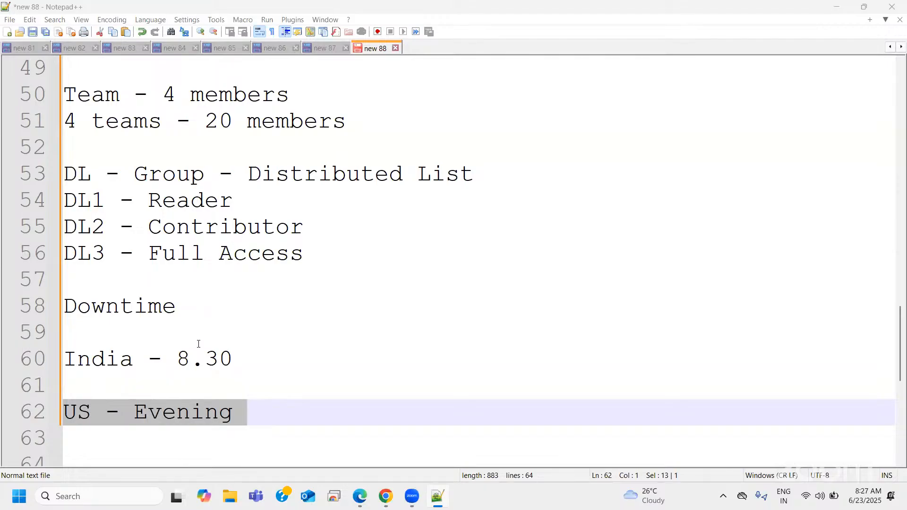
Switch back to Edge and search the web for "azure regions" in the empty second tab.
click(359, 504)
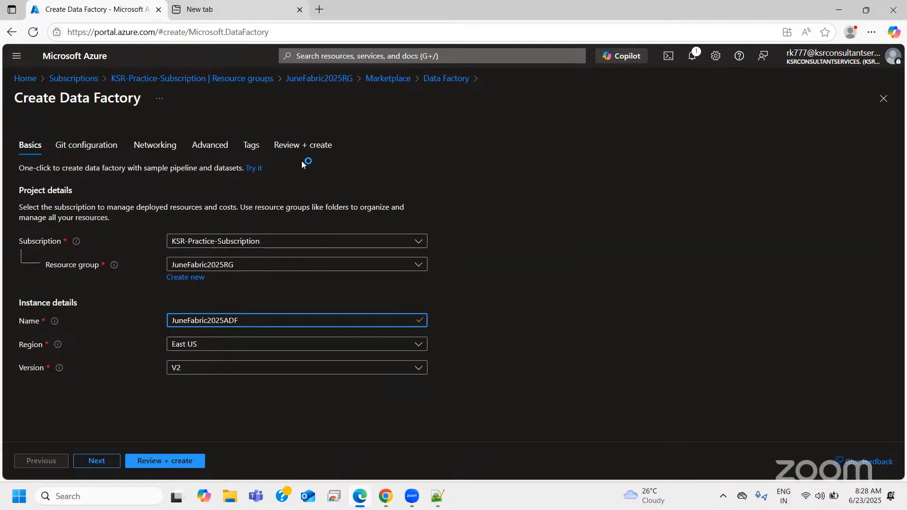
key(ctrl+Tab)
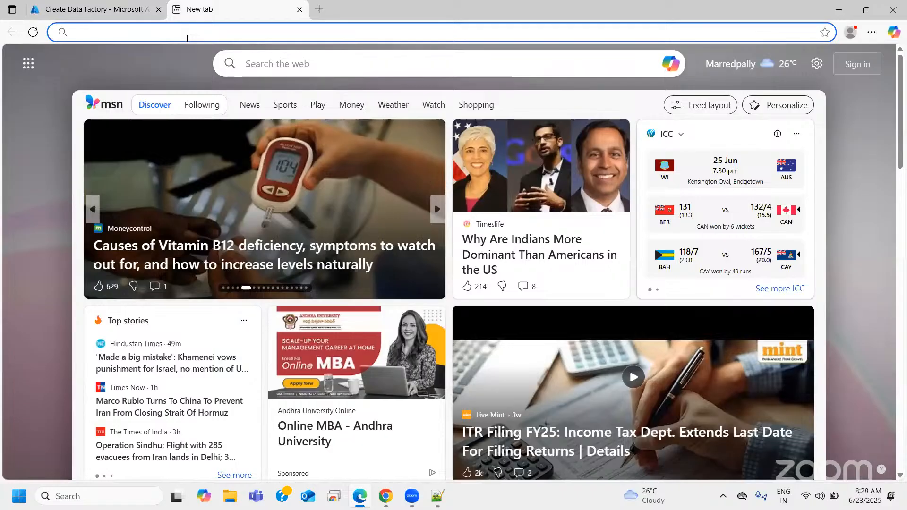
text(azure)
text( regions)
key(Return)
Open the Azure regions list article from the search results and follow its Azure geographies link to the Explore the globe section.
scroll(209, 229, down, 5)
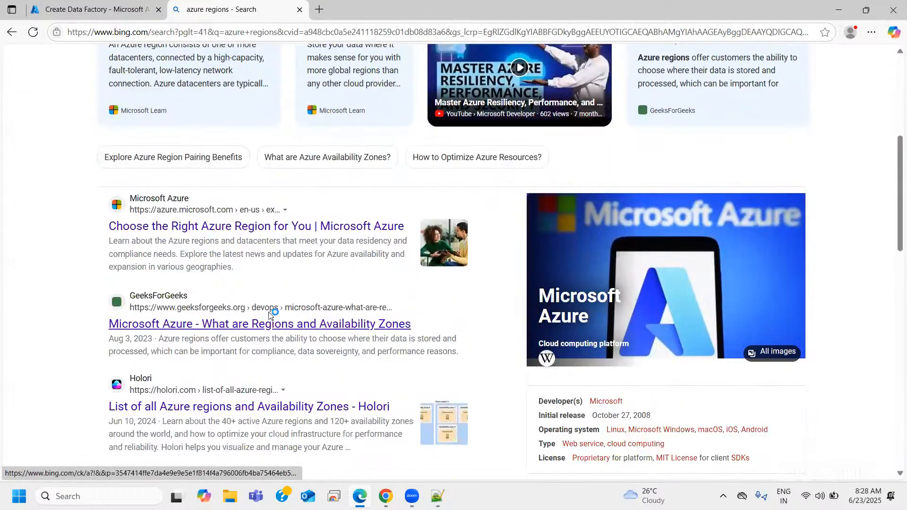
scroll(270, 314, up, 5)
scroll(269, 314, down, 3)
scroll(269, 314, up, 3)
click(225, 217)
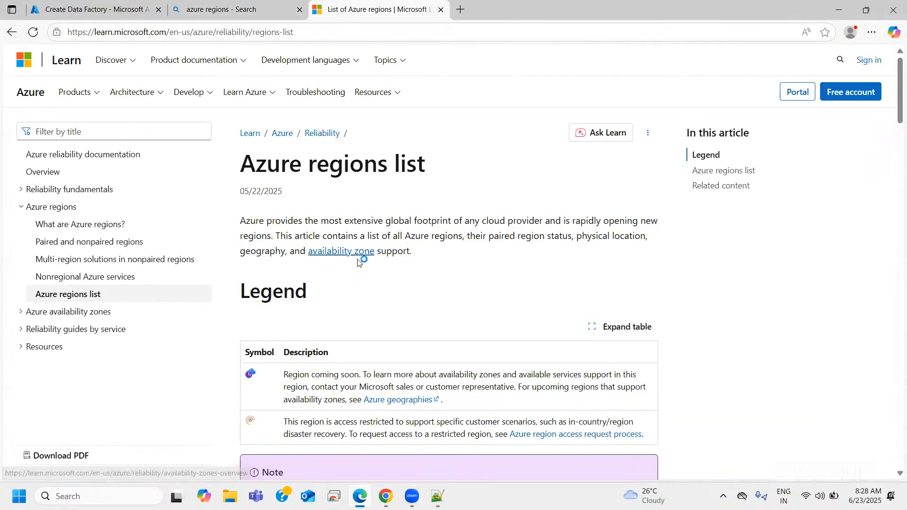
scroll(357, 261, down, 1)
click(399, 341)
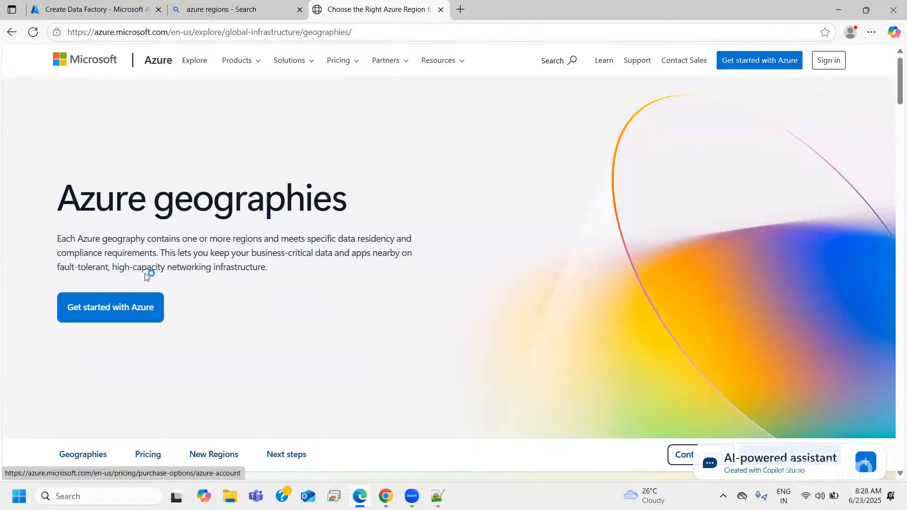
scroll(549, 290, down, 5)
scroll(509, 289, down, 3)
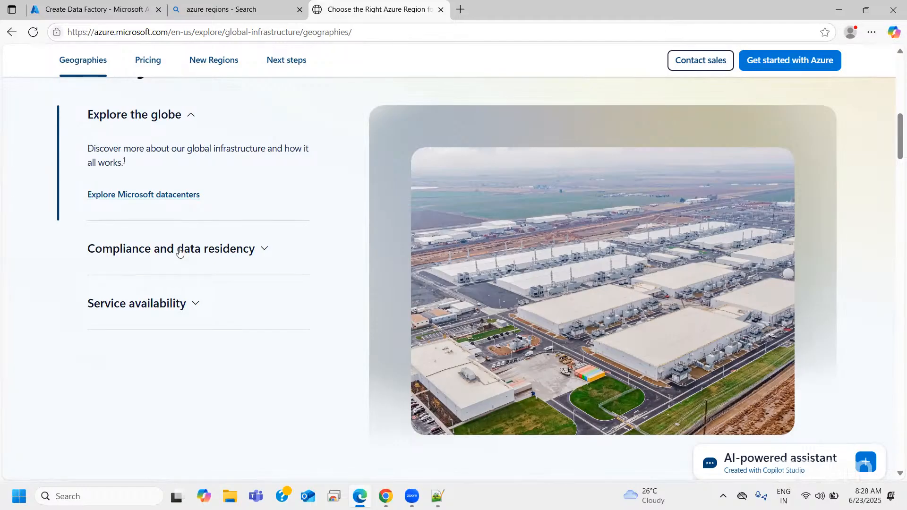
Launch Microsoft Whiteboard and start a new blank whiteboard without using a template.
click(84, 496)
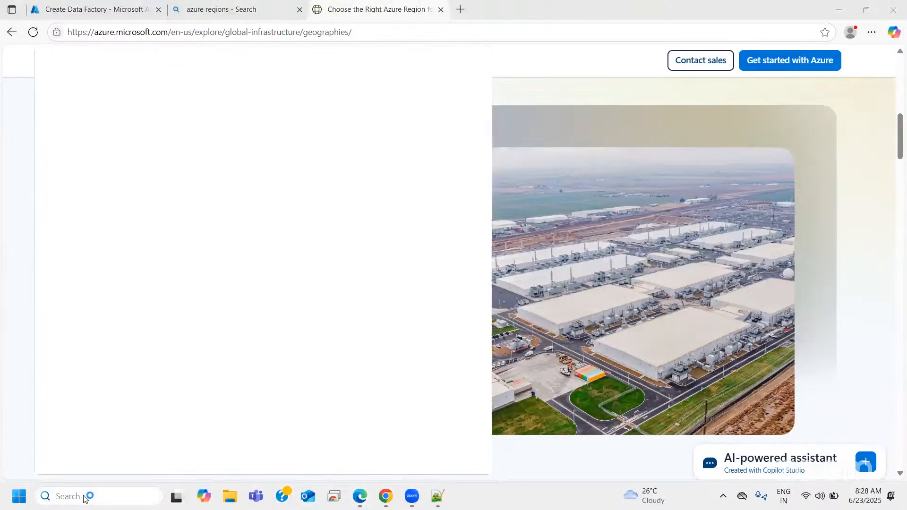
text(micro)
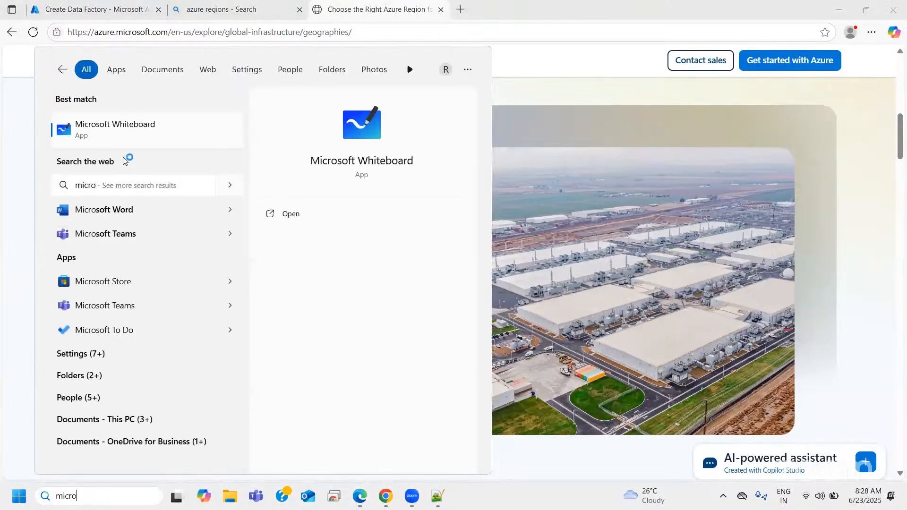
click(136, 132)
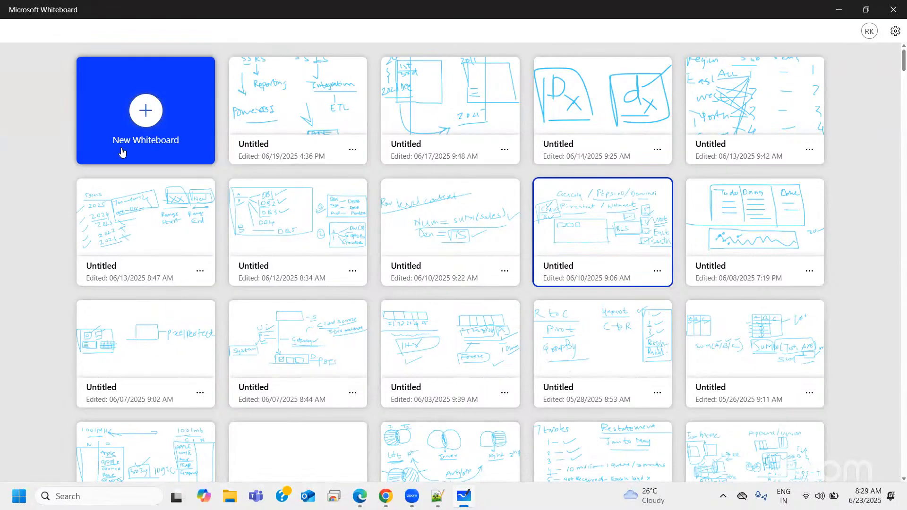
click(135, 110)
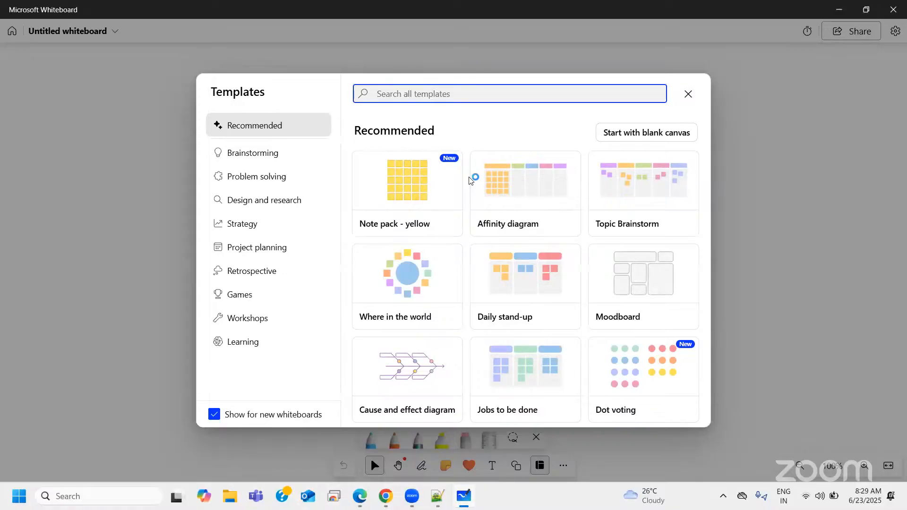
key(Escape)
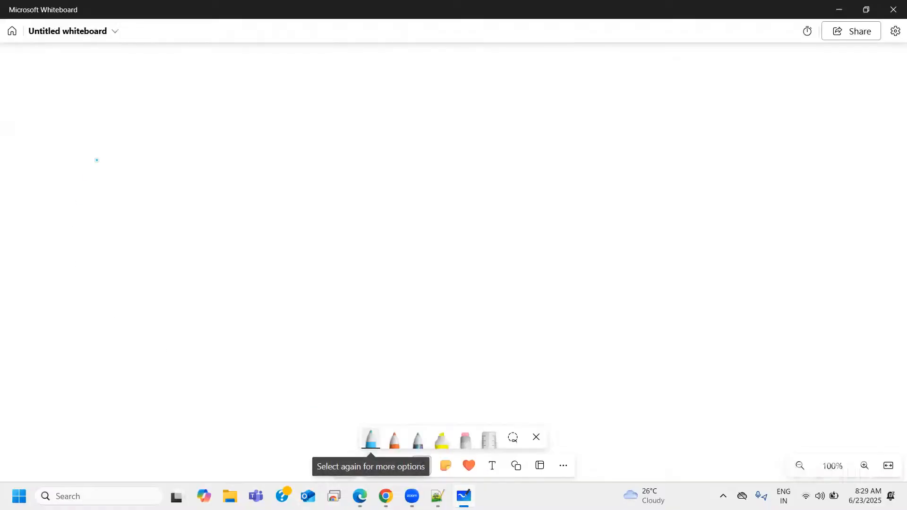
Handwrite "South India" in blue ink near the upper edge of the canvas and underline it.
mouse_move(114, 82)
mouse_down()
mouse_move(59, 90)
mouse_move(58, 108)
mouse_move(122, 84)
mouse_move(137, 108)
mouse_move(153, 108)
mouse_move(159, 89)
mouse_up()
mouse_move(159, 102)
mouse_down()
mouse_move(166, 88)
mouse_move(188, 113)
mouse_move(208, 113)
mouse_move(258, 85)
mouse_move(269, 114)
mouse_move(280, 101)
mouse_move(292, 108)
mouse_up()
click(198, 93)
click(263, 91)
drag(63, 133, 289, 132)
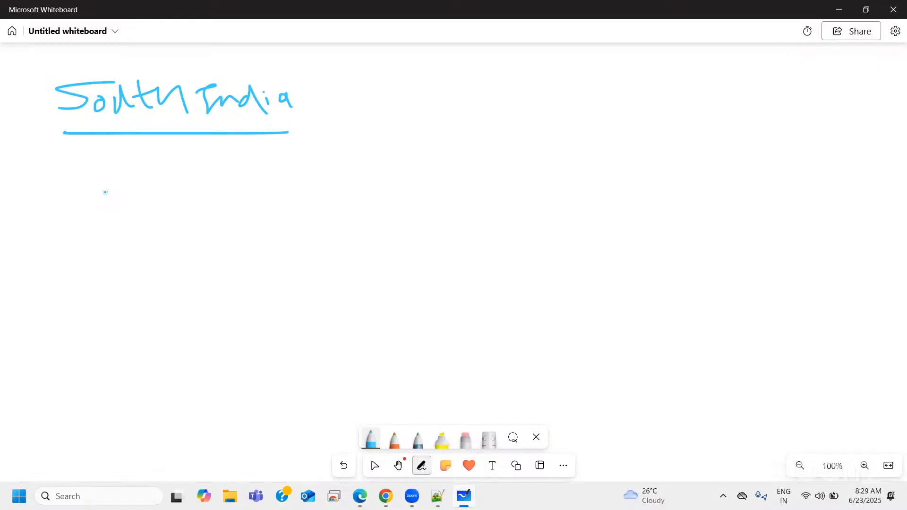
Handwrite "R — Multiple DC's" below the South India heading and underline DC's.
mouse_move(105, 179)
mouse_down()
mouse_move(105, 201)
mouse_move(106, 188)
mouse_move(139, 202)
mouse_move(222, 197)
mouse_move(245, 177)
mouse_move(245, 195)
mouse_move(255, 193)
mouse_move(265, 181)
mouse_up()
drag(277, 173, 278, 197)
mouse_move(292, 179)
mouse_down()
mouse_move(294, 196)
mouse_move(300, 185)
mouse_move(316, 201)
mouse_move(334, 196)
mouse_up()
click(297, 171)
mouse_move(334, 195)
mouse_down()
mouse_move(347, 182)
mouse_move(373, 190)
mouse_up()
drag(371, 168, 371, 192)
mouse_move(372, 168)
mouse_down()
mouse_move(378, 191)
mouse_move(409, 174)
mouse_move(417, 189)
mouse_move(426, 176)
mouse_move(437, 186)
mouse_move(442, 173)
mouse_up()
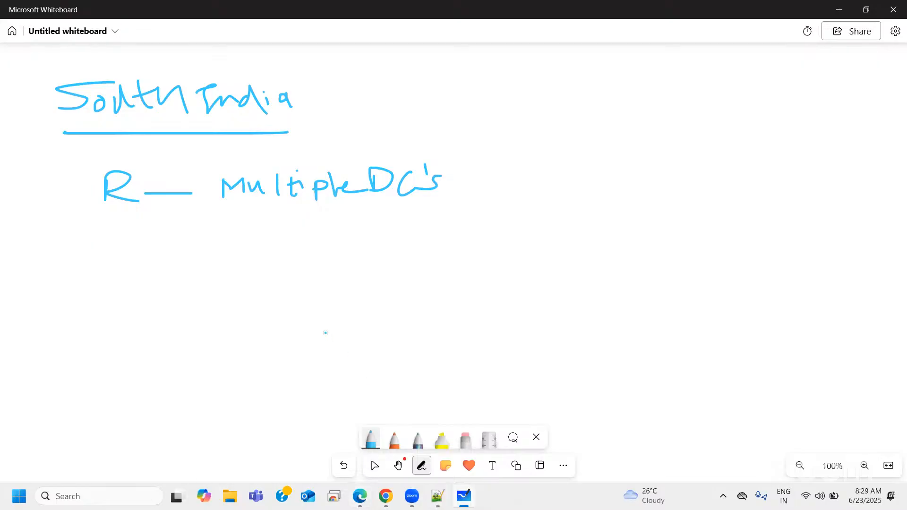
drag(380, 213, 469, 212)
Sketch a box below the text with one straight outgoing arrow and a curved arrow path leading up to DC's.
mouse_move(47, 291)
mouse_down()
mouse_move(54, 339)
mouse_move(154, 296)
mouse_move(55, 344)
mouse_up()
mouse_move(134, 319)
mouse_down()
mouse_move(217, 318)
mouse_move(205, 311)
mouse_move(200, 326)
mouse_up()
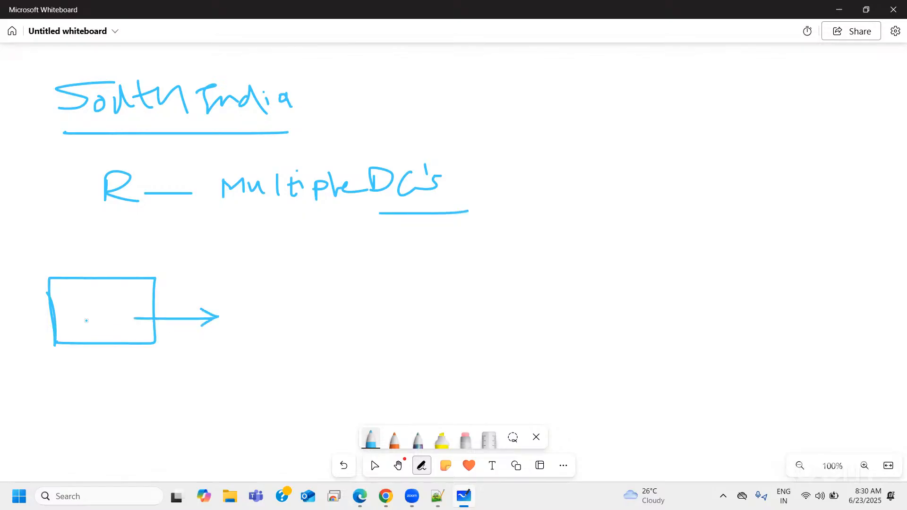
mouse_move(78, 286)
mouse_down()
mouse_move(308, 240)
mouse_move(300, 256)
mouse_up()
drag(378, 213, 323, 239)
mouse_move(372, 215)
mouse_down()
mouse_move(355, 222)
mouse_move(367, 246)
mouse_up()
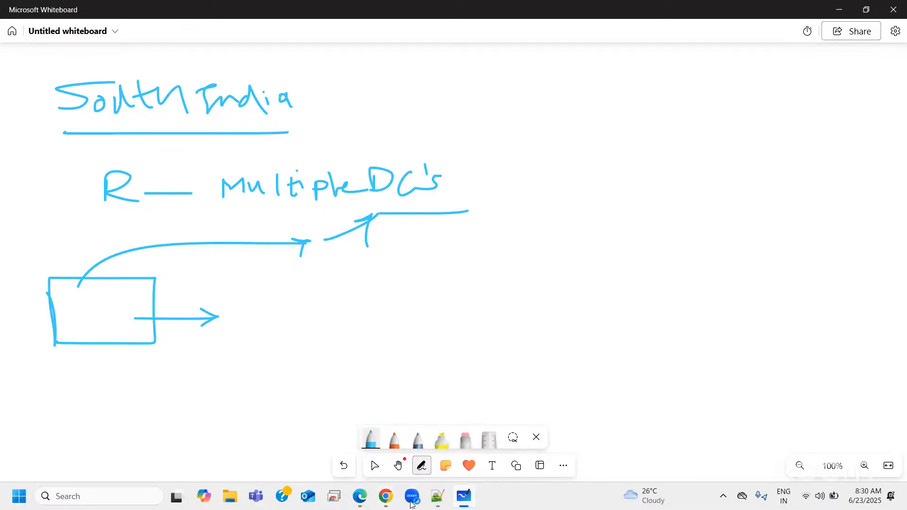
Switch back to Edge, dismiss the chat offer on the Azure geographies page, and open the Microsoft datacenters globe.
mouse_move(362, 505)
click(357, 506)
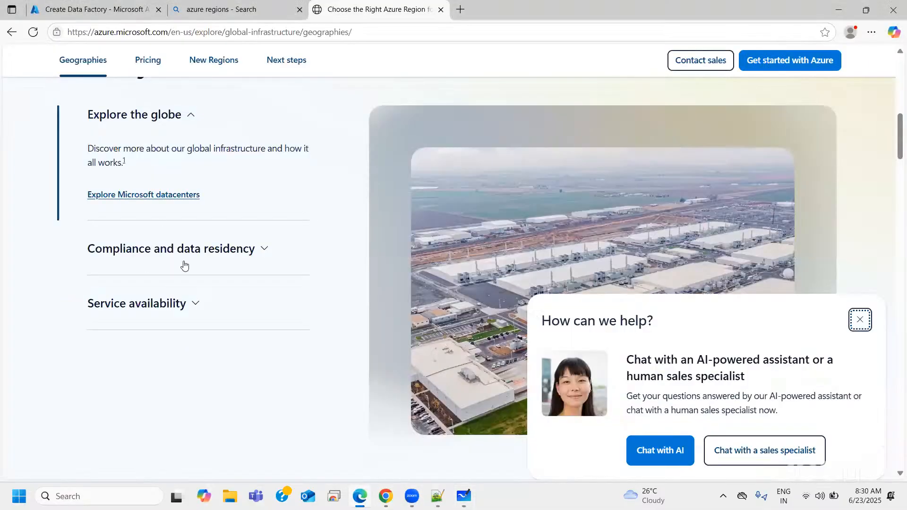
click(860, 319)
click(121, 196)
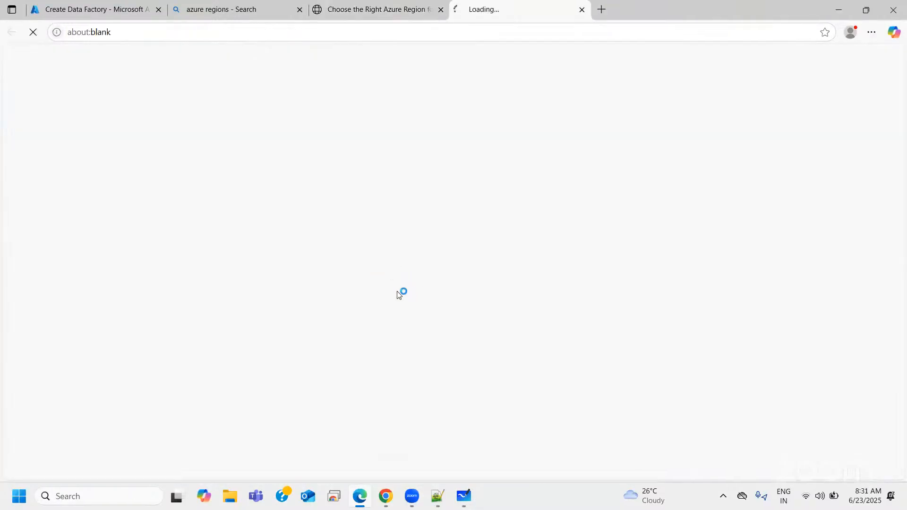
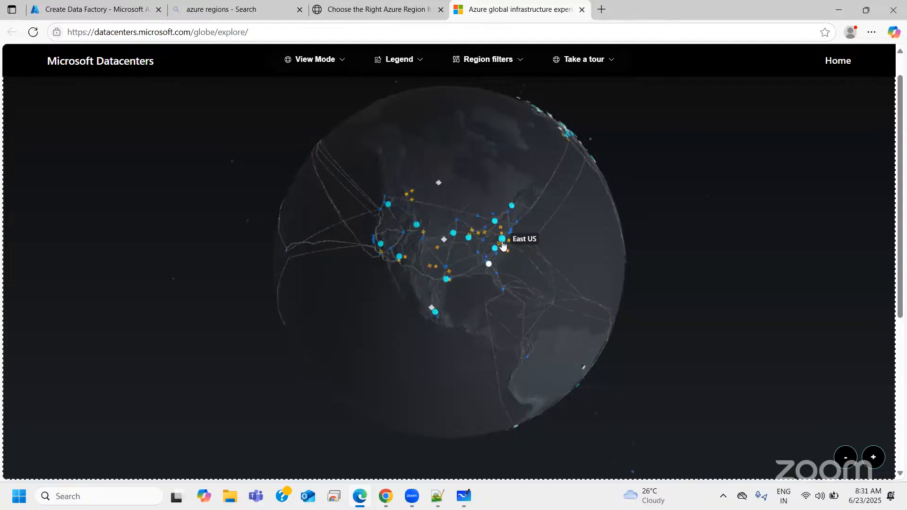
Open the East US region details on the globe and examine its location and availability zones.
click(503, 243)
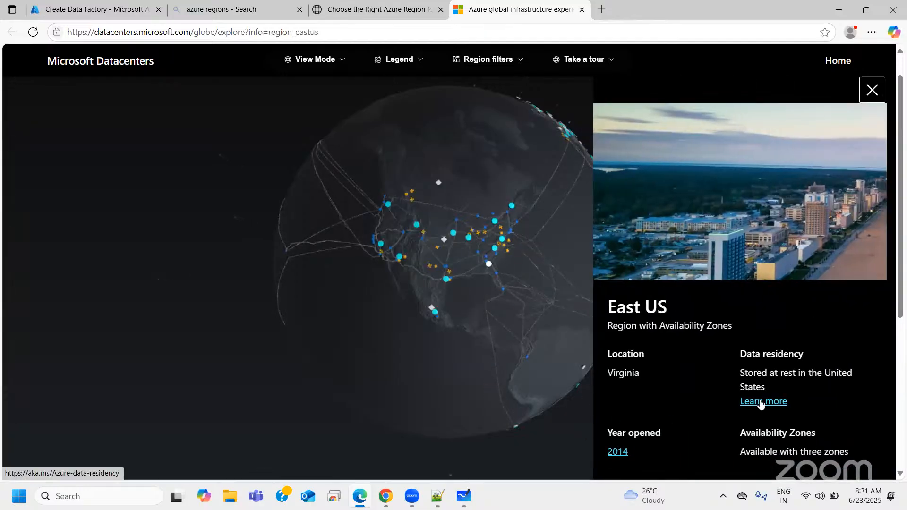
drag(645, 373, 616, 373)
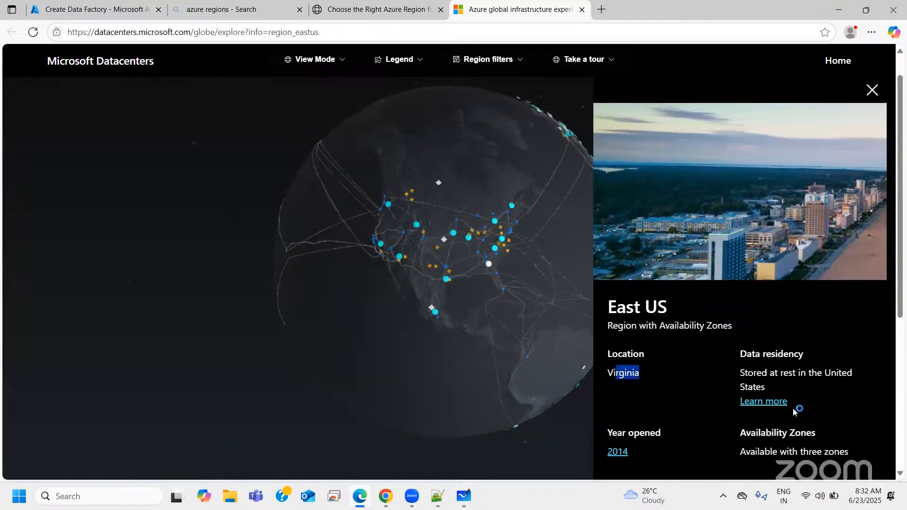
scroll(798, 412, down, 1)
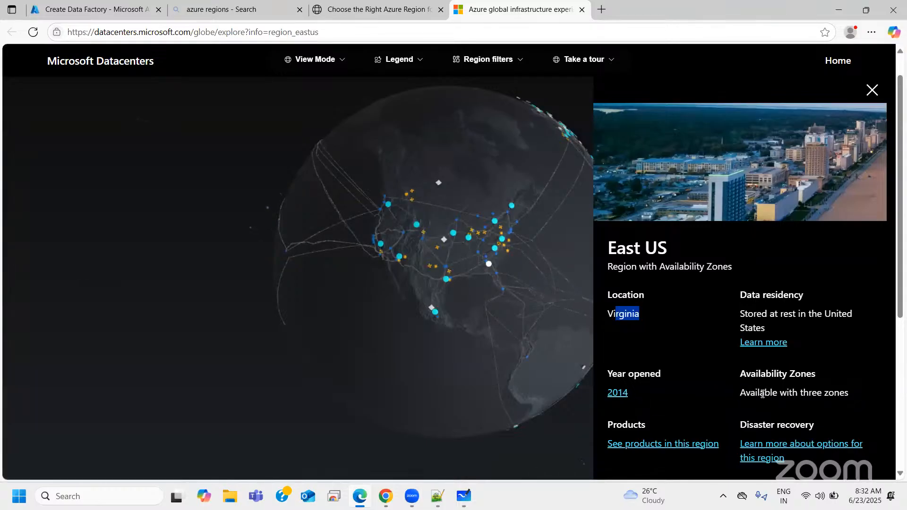
drag(745, 395, 856, 398)
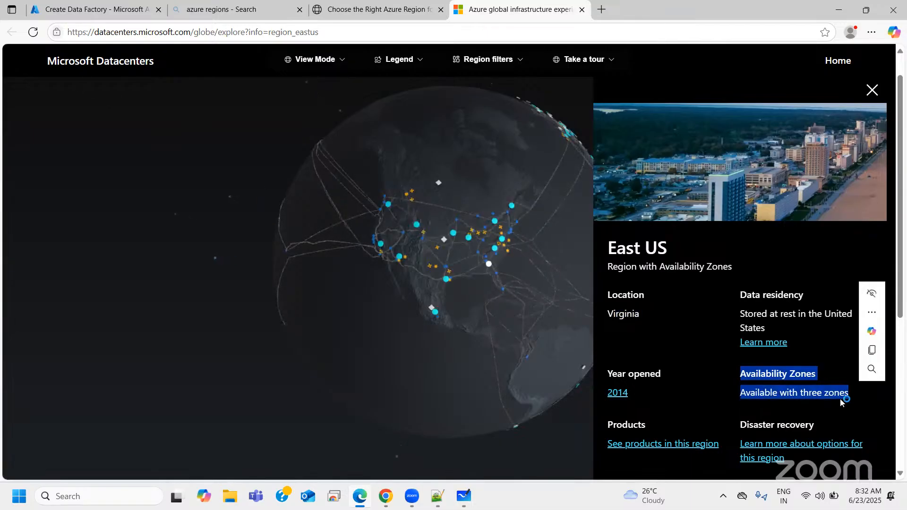
click(871, 91)
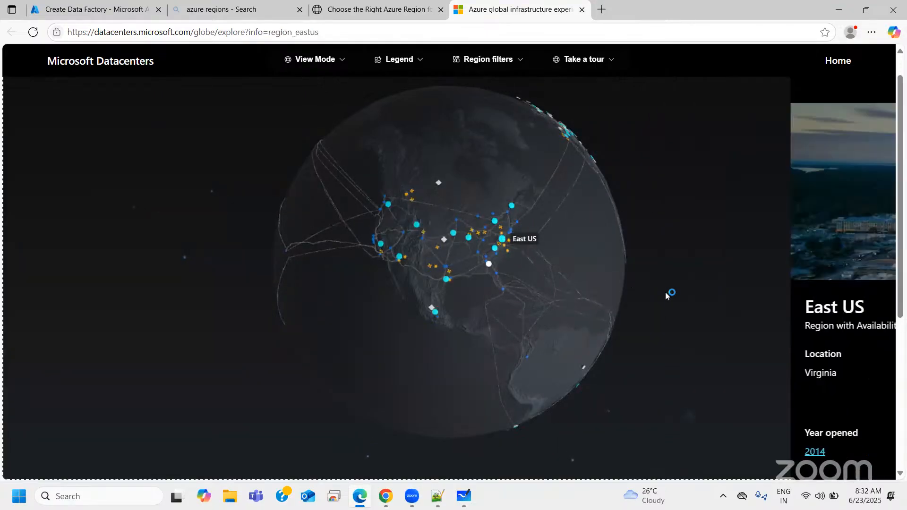
drag(747, 430, 823, 438)
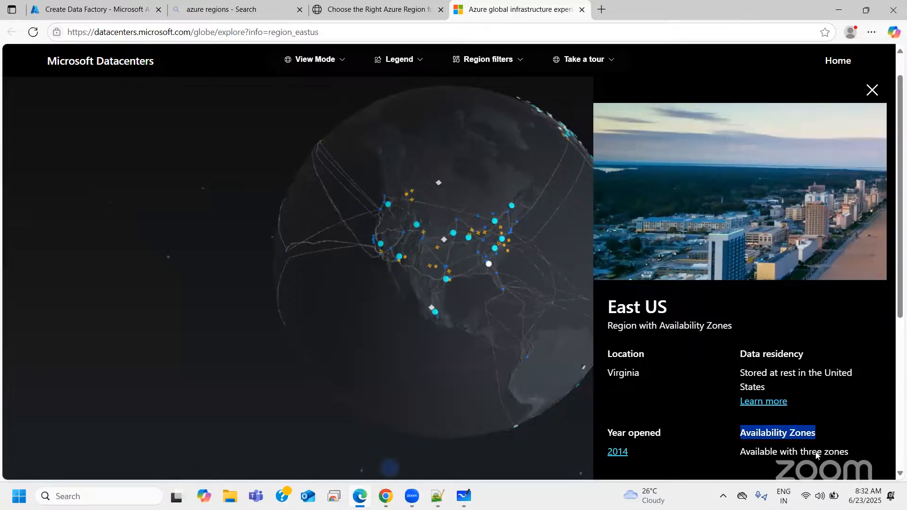
Examine the East US availability zones, disaster recovery and compliance details, then close the region details.
drag(741, 449, 849, 451)
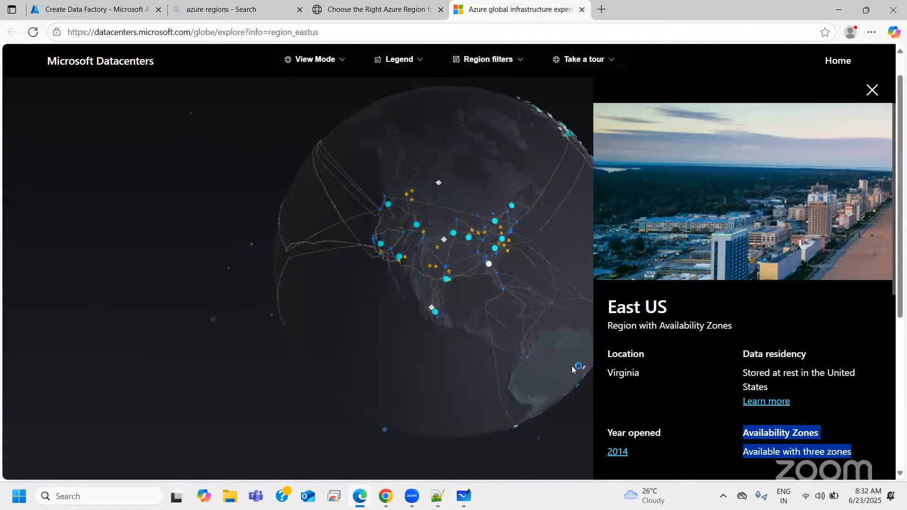
scroll(694, 425, down, 4)
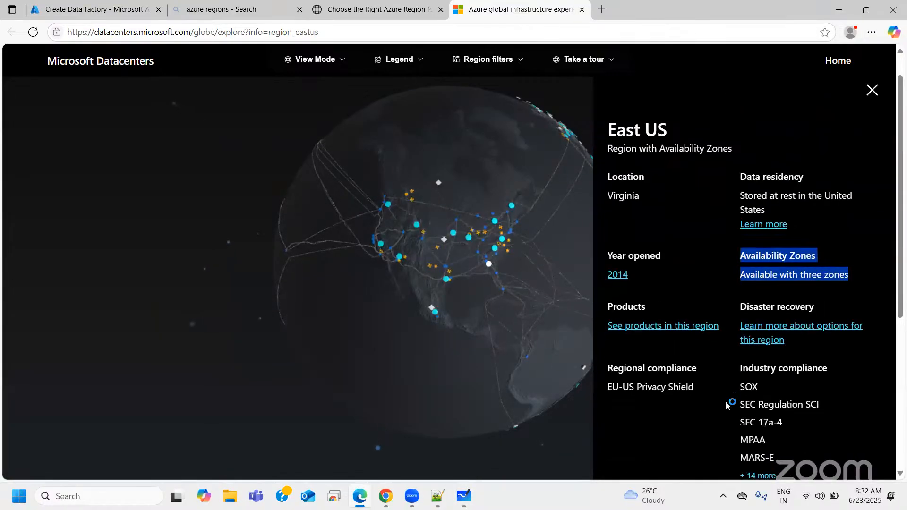
click(871, 91)
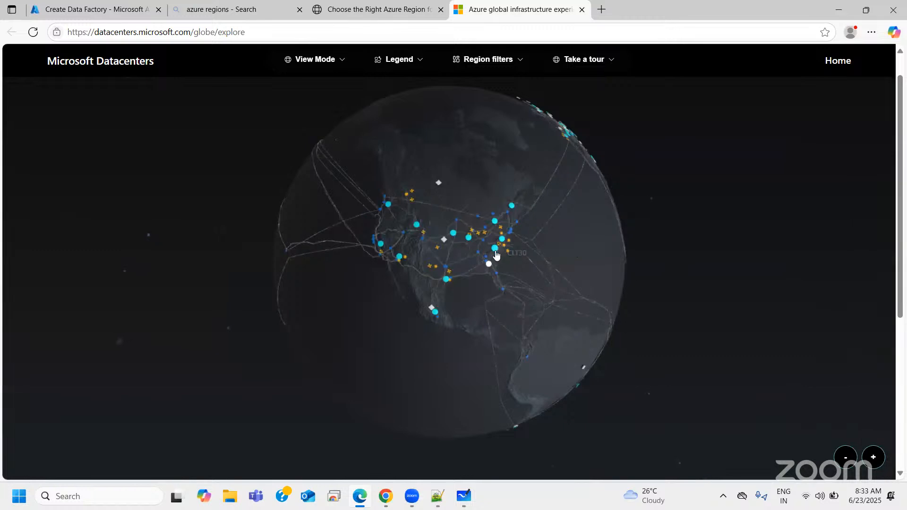
Open the East US 2 region details on the globe, examine its location and availability zones, and close them.
click(496, 254)
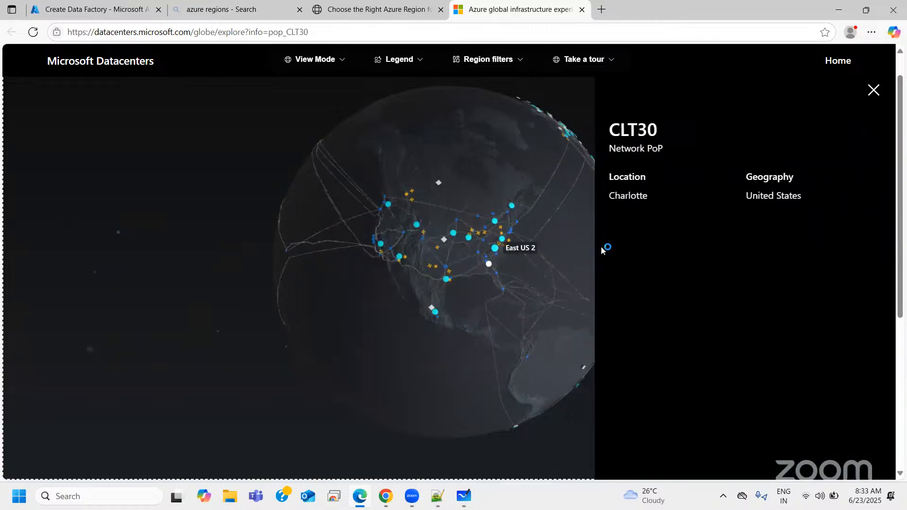
click(870, 96)
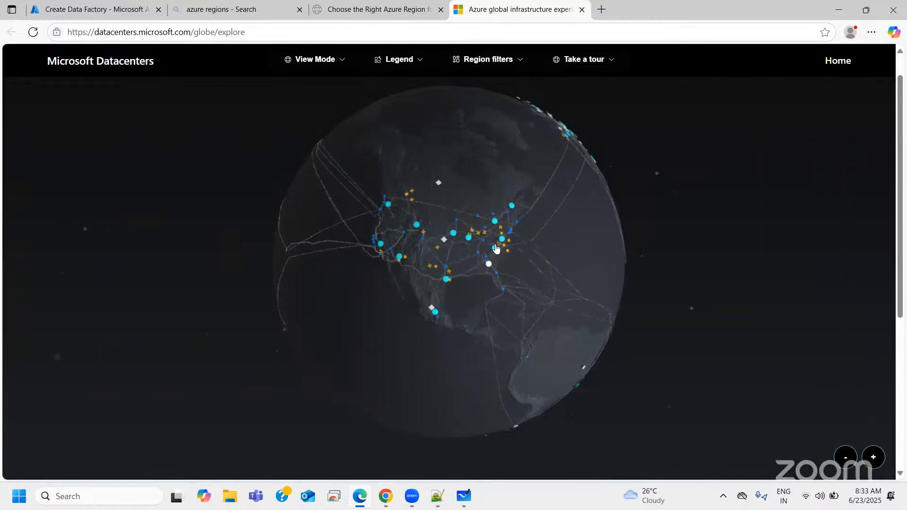
click(494, 251)
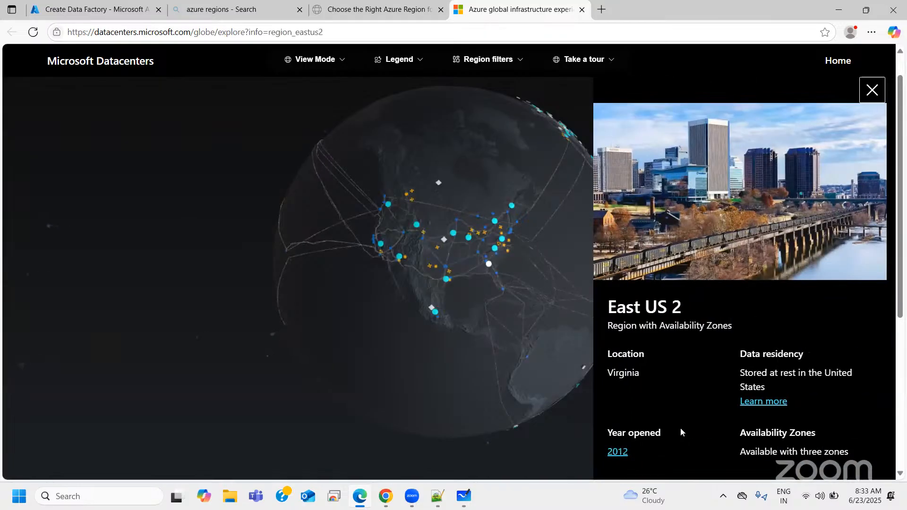
scroll(662, 425, down, 1)
drag(592, 395, 655, 419)
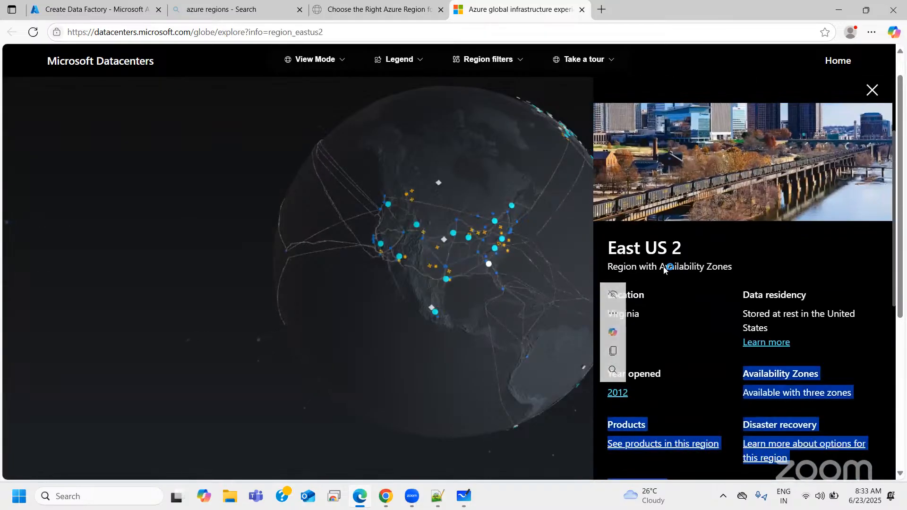
click(680, 337)
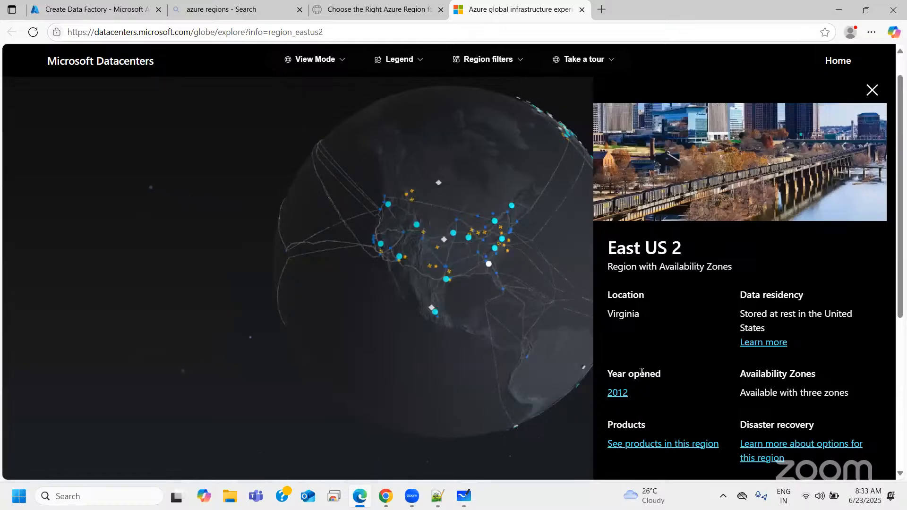
click(872, 90)
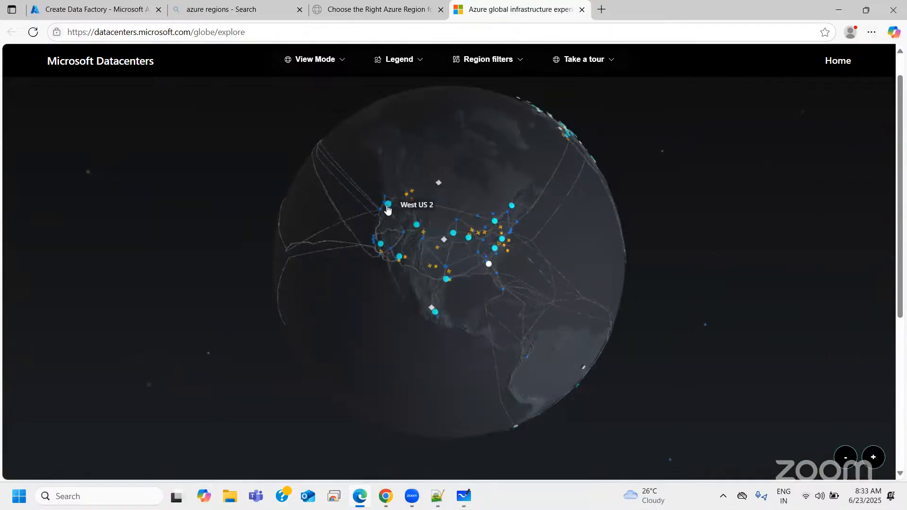
Open the Central India region details on the globe, examine its location and availability zones, and close them.
click(409, 324)
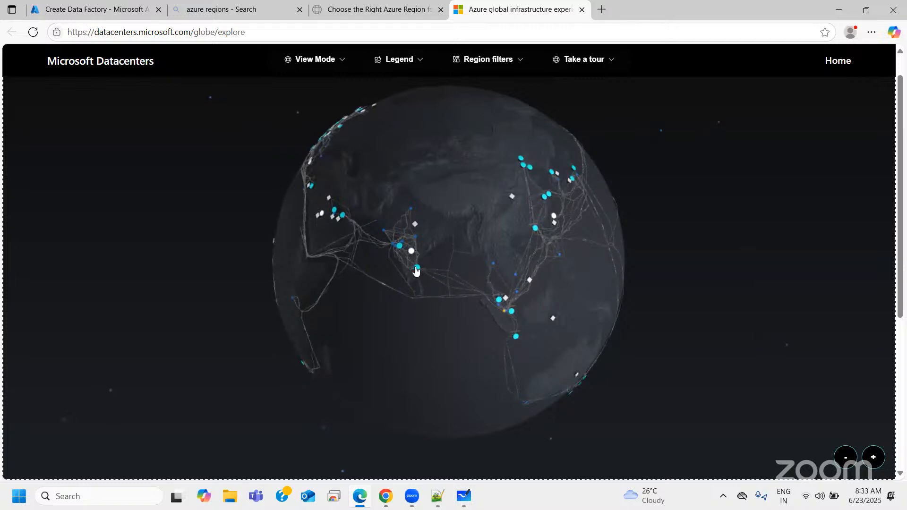
click(400, 248)
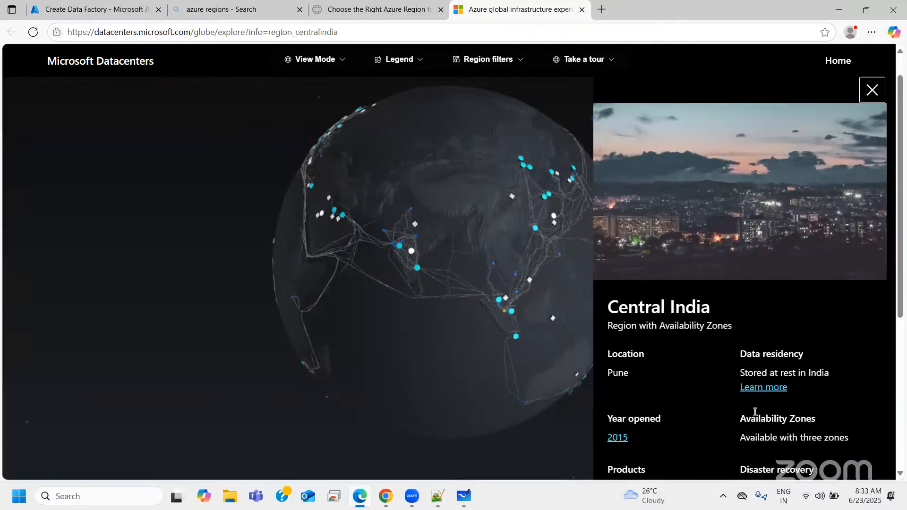
scroll(755, 416, down, 5)
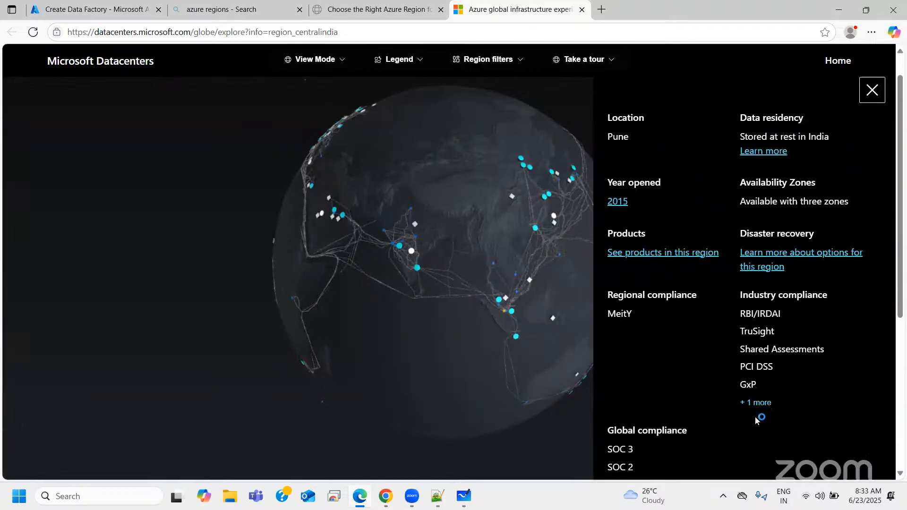
double_click(619, 137)
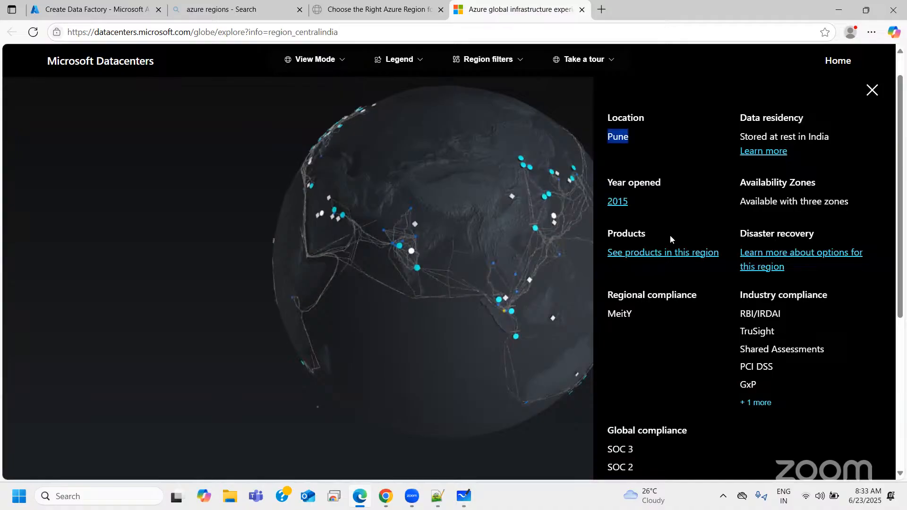
click(872, 89)
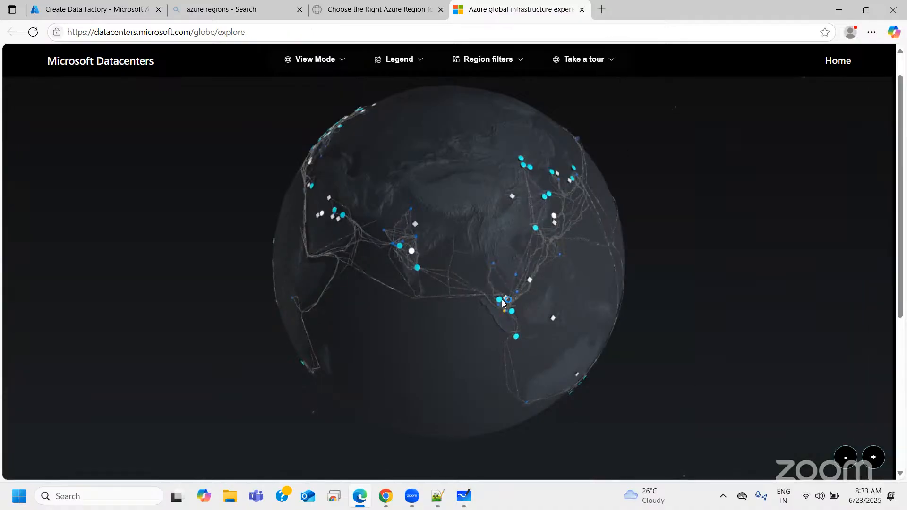
Examine the South India and India South Central region details, covering location, opening year and availability zones, and close them.
click(418, 268)
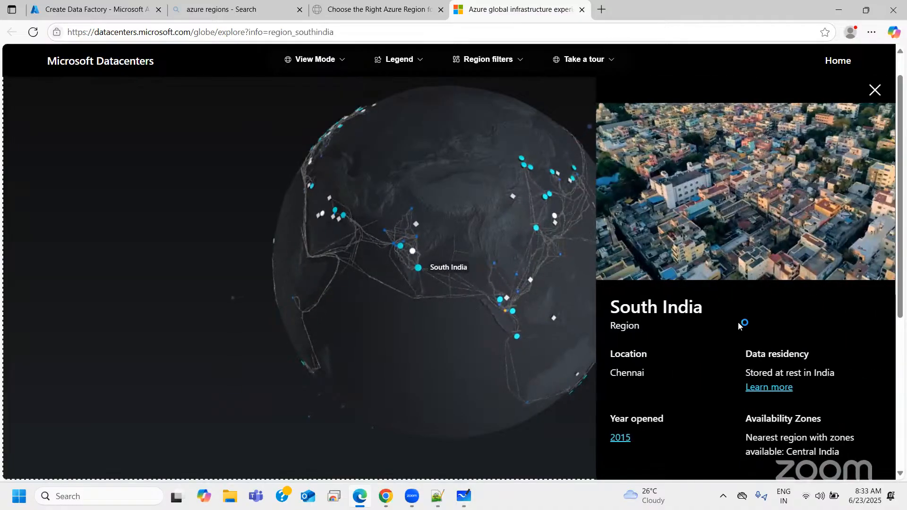
drag(624, 370, 666, 365)
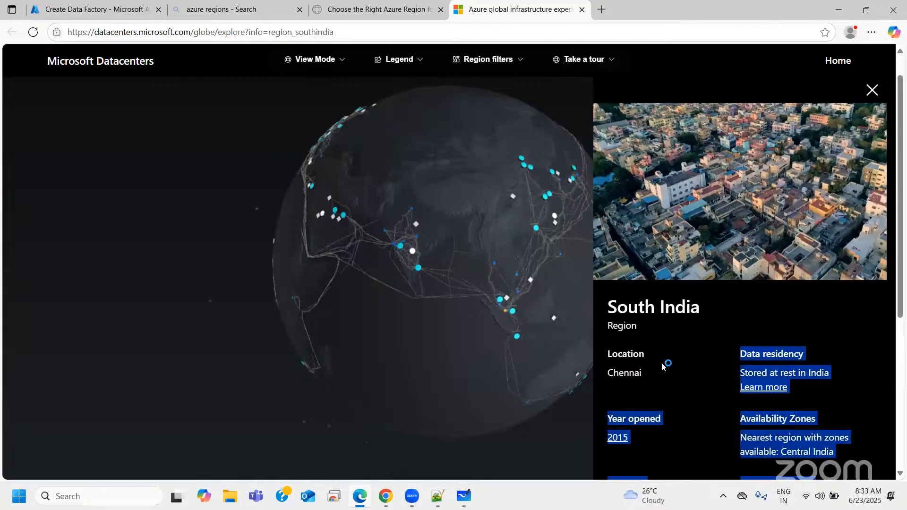
click(413, 251)
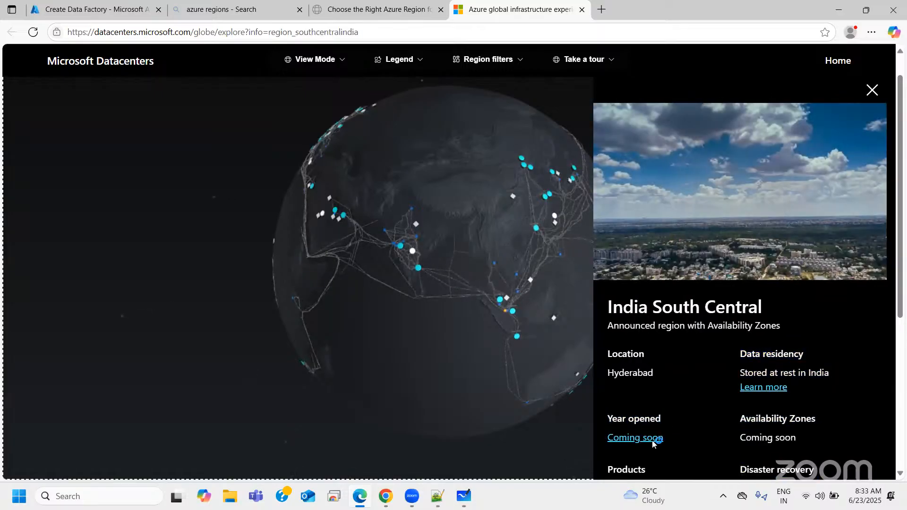
drag(674, 435, 589, 435)
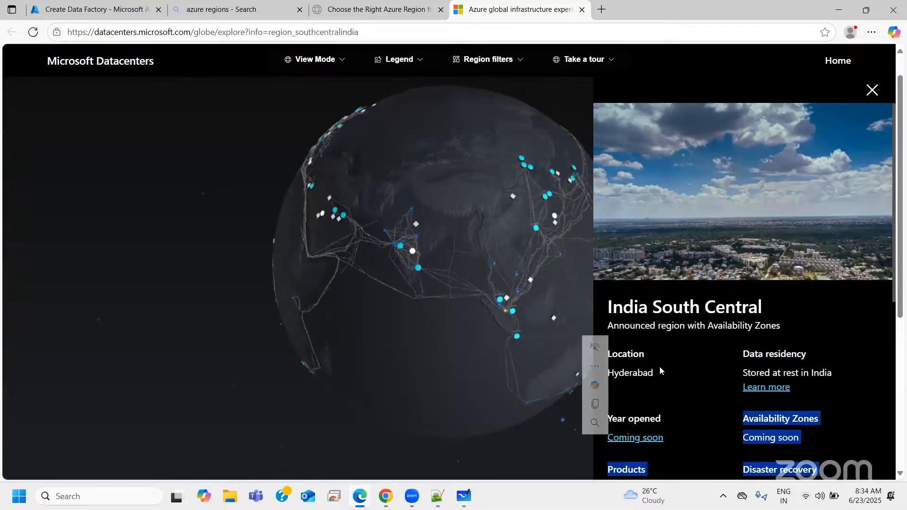
click(652, 379)
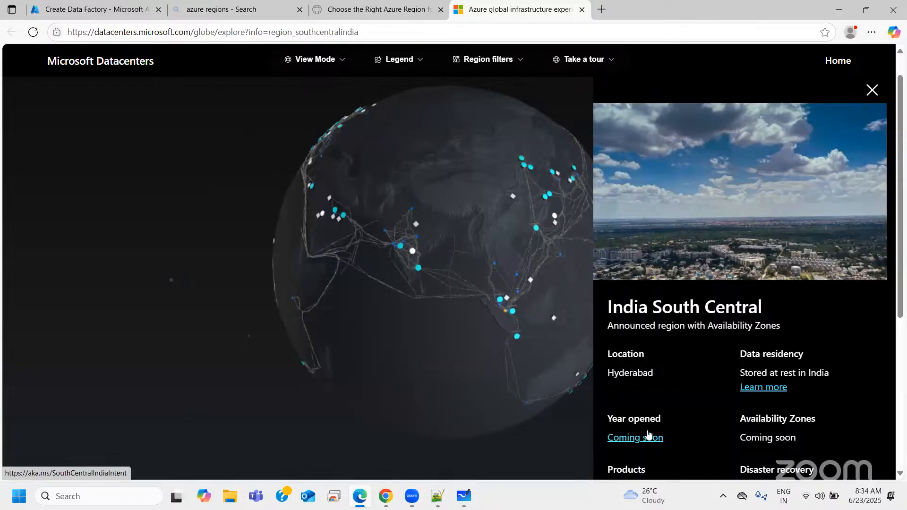
click(871, 89)
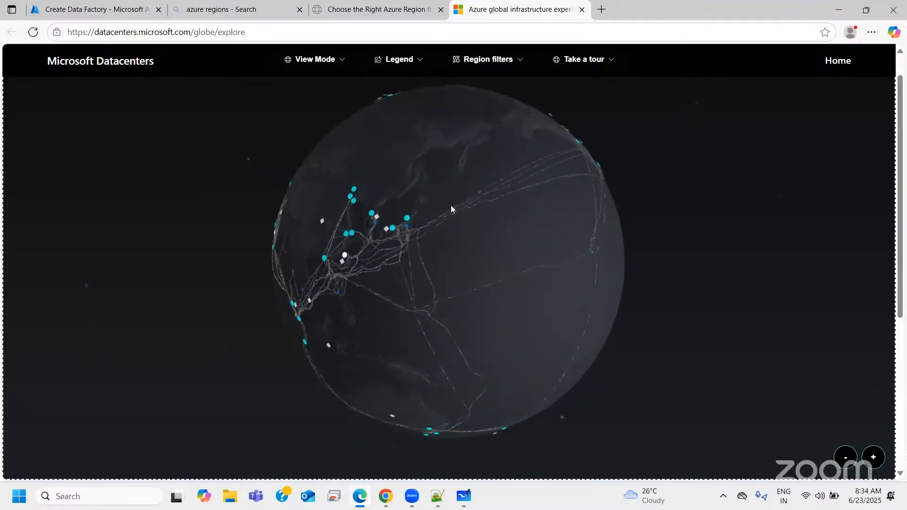
Start the virtual datacenter tour from the globe page and enter the lobby.
drag(447, 201, 563, 255)
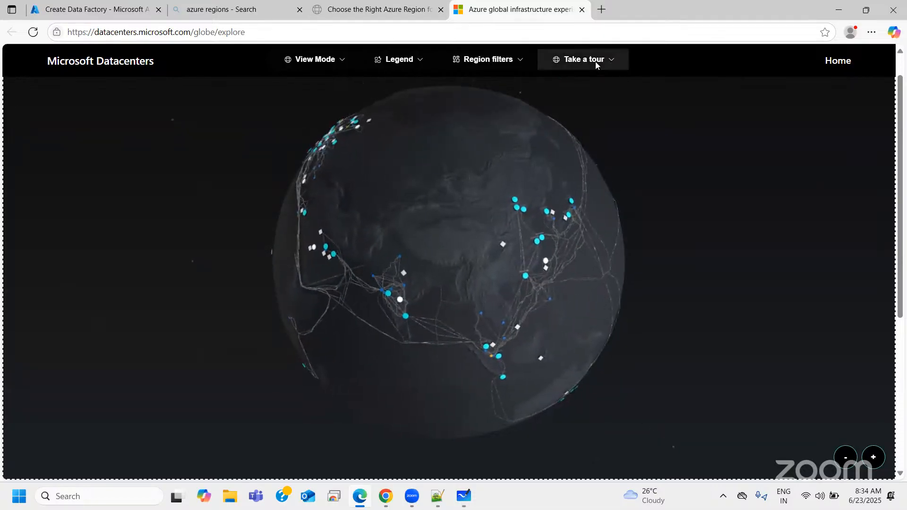
click(586, 96)
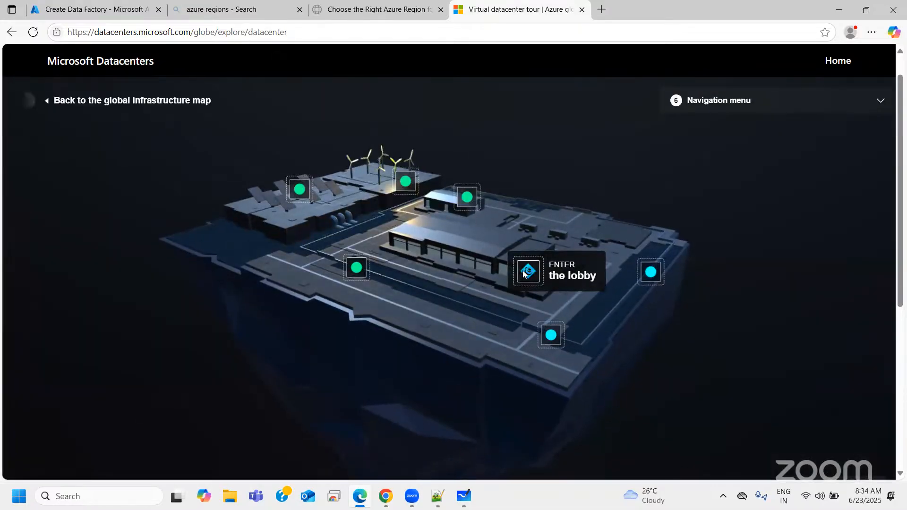
click(501, 271)
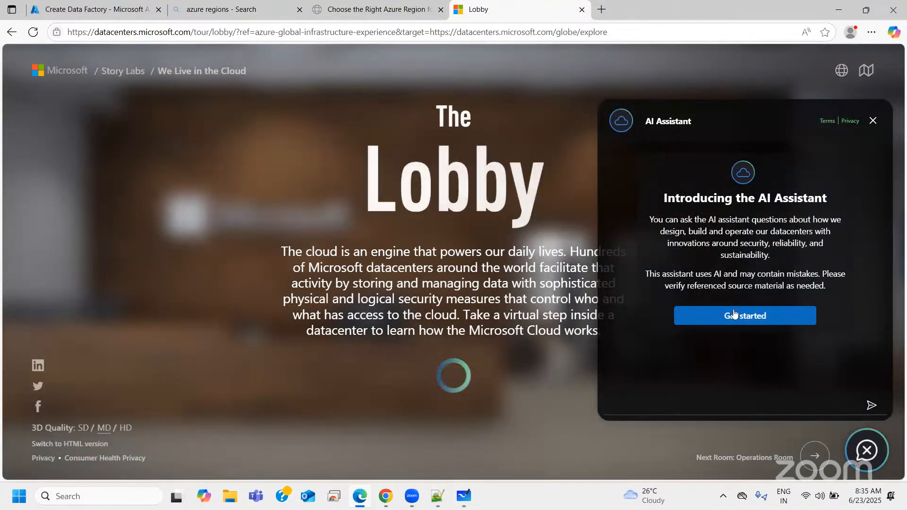
Start and dismiss the AI Assistant chat, then begin exploring the lobby.
click(747, 316)
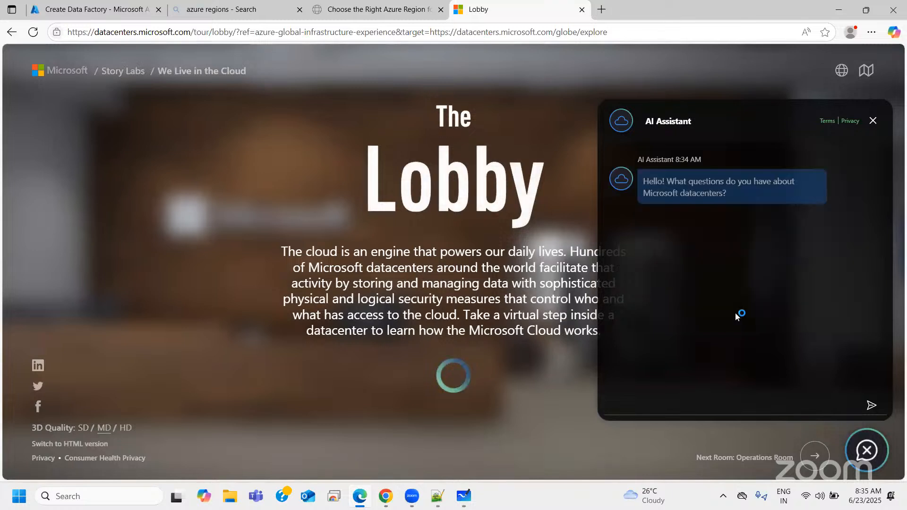
click(874, 121)
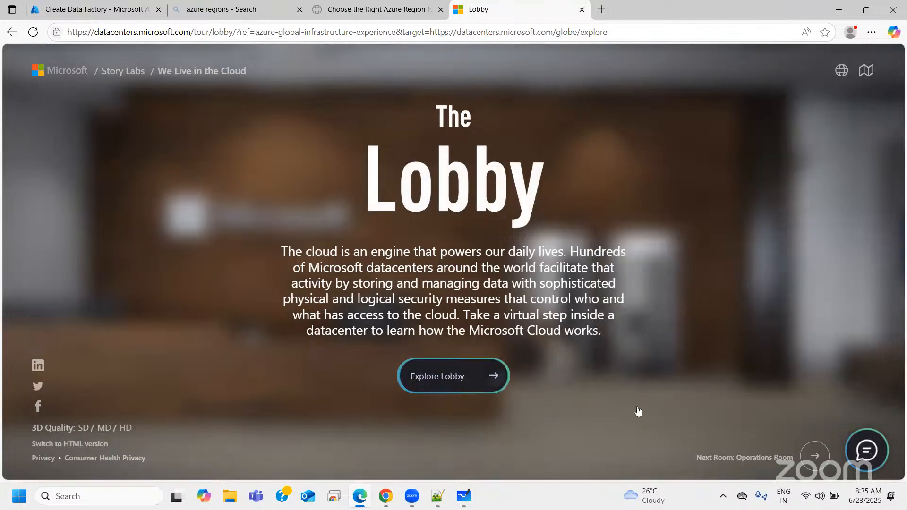
click(489, 377)
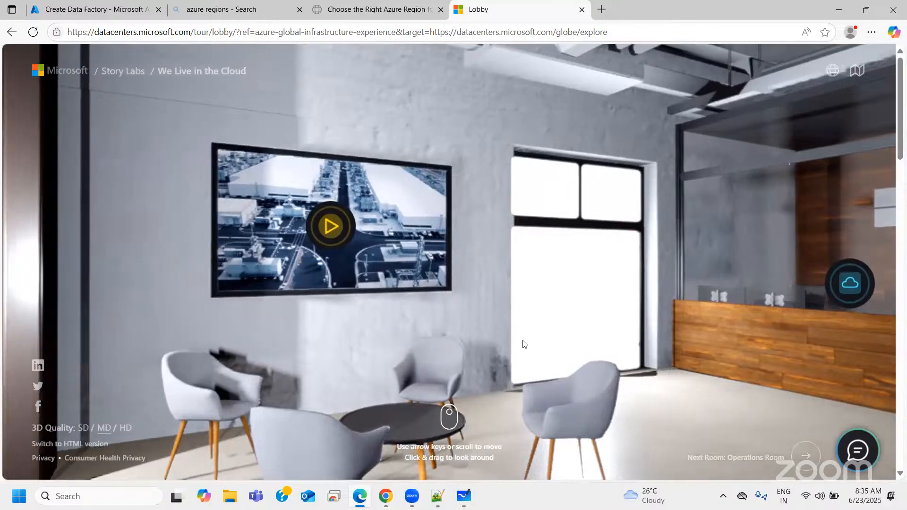
Look around the virtual datacenter lobby, including its windows, wall displays, reception desk and the entrance to the Operations Room.
drag(522, 344, 324, 331)
drag(556, 345, 376, 343)
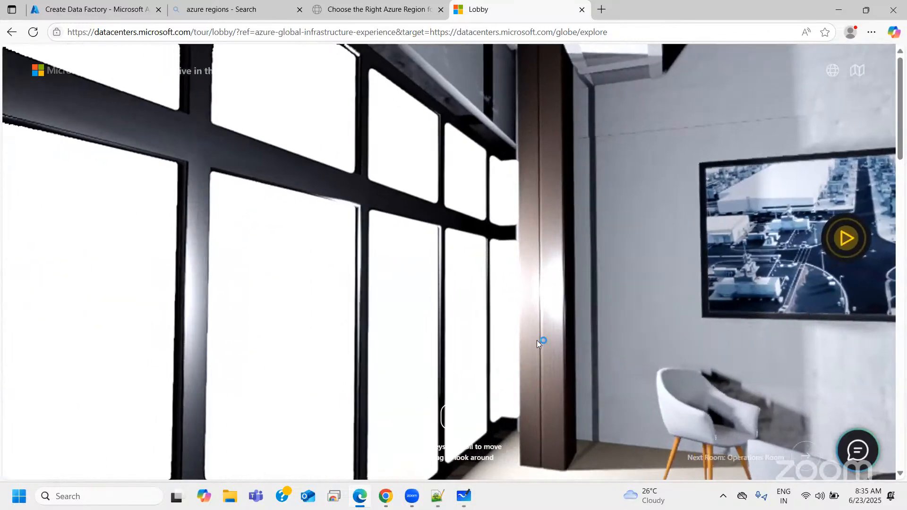
drag(541, 340, 184, 320)
drag(633, 375, 276, 353)
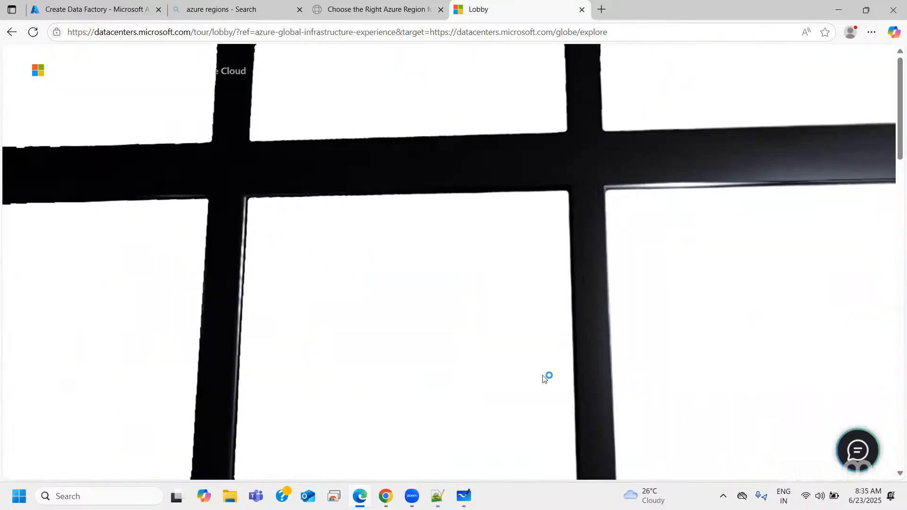
drag(546, 376, 227, 370)
drag(410, 362, 109, 335)
drag(391, 377, 223, 438)
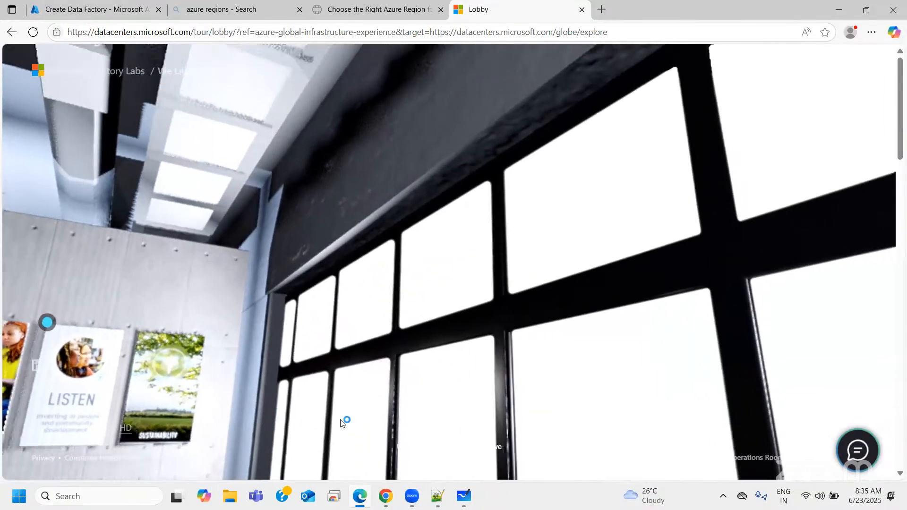
click(534, 381)
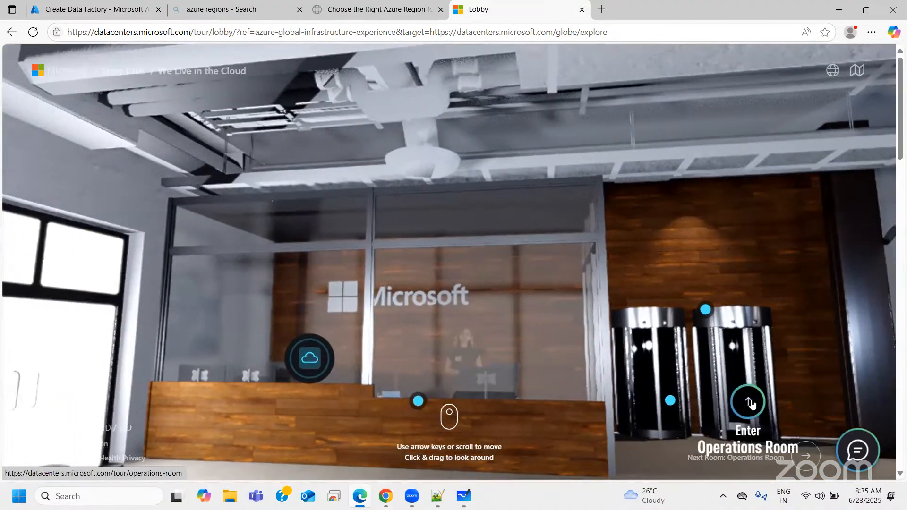
Enter the Operations Room and look around its workstations and monitoring wall.
click(749, 400)
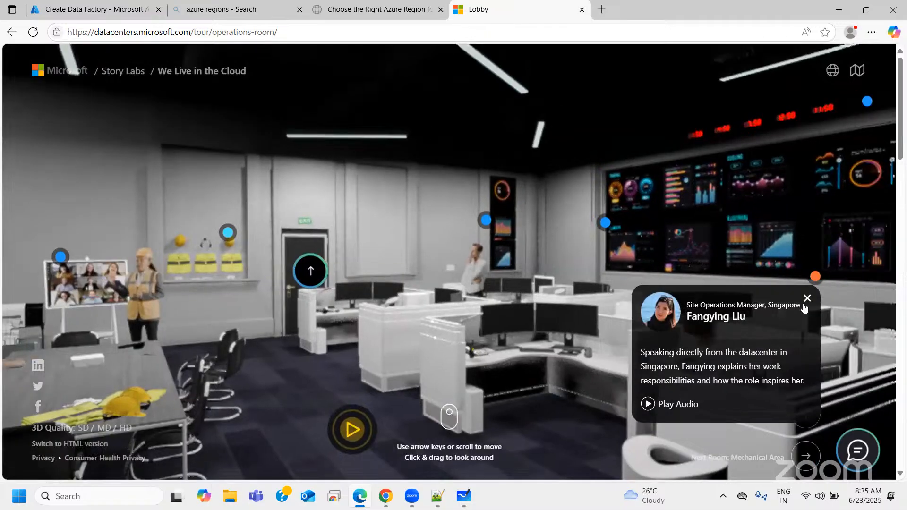
click(720, 308)
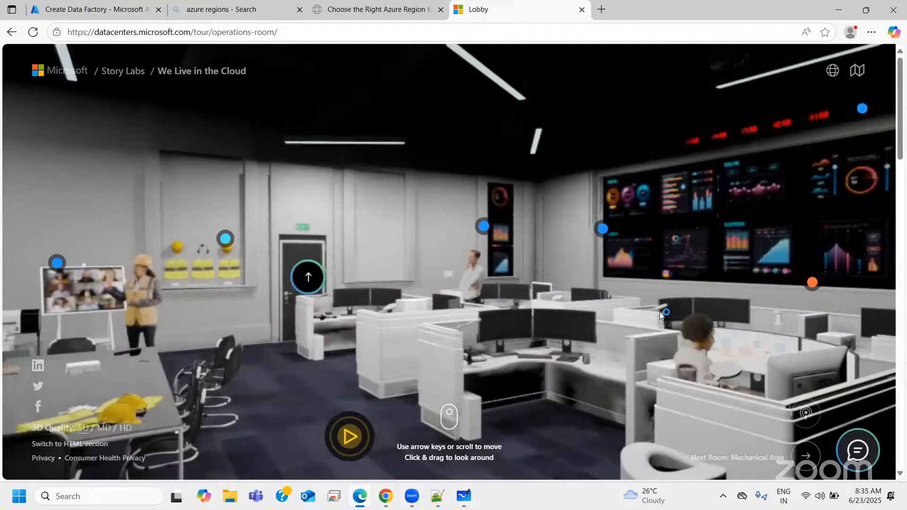
drag(660, 312, 793, 289)
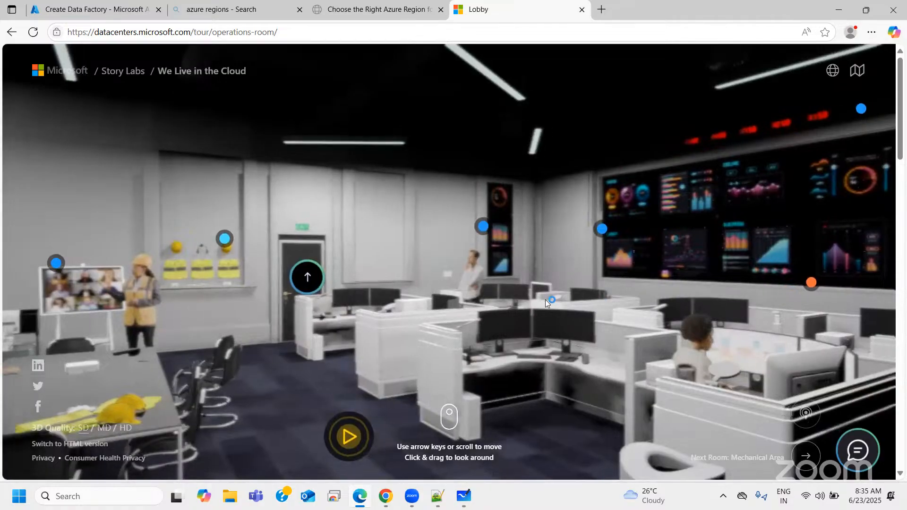
drag(545, 300, 506, 338)
drag(405, 321, 601, 316)
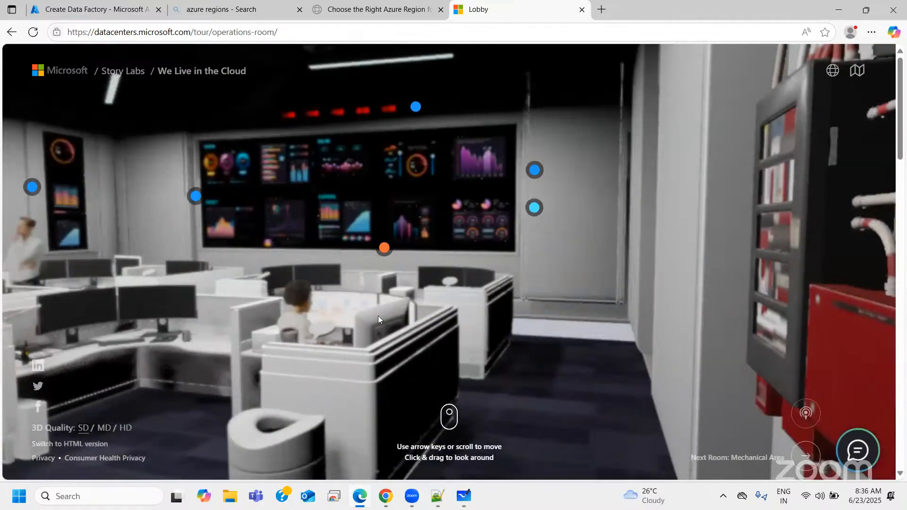
drag(378, 316, 253, 316)
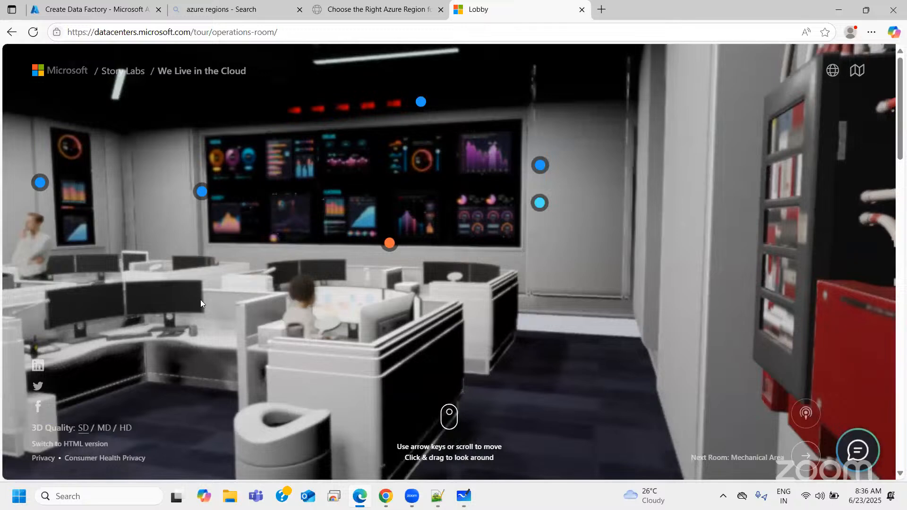
Look around the Operations Room towards its far exit door, enter the Mechanical Area and start exploring it.
drag(438, 314, 317, 308)
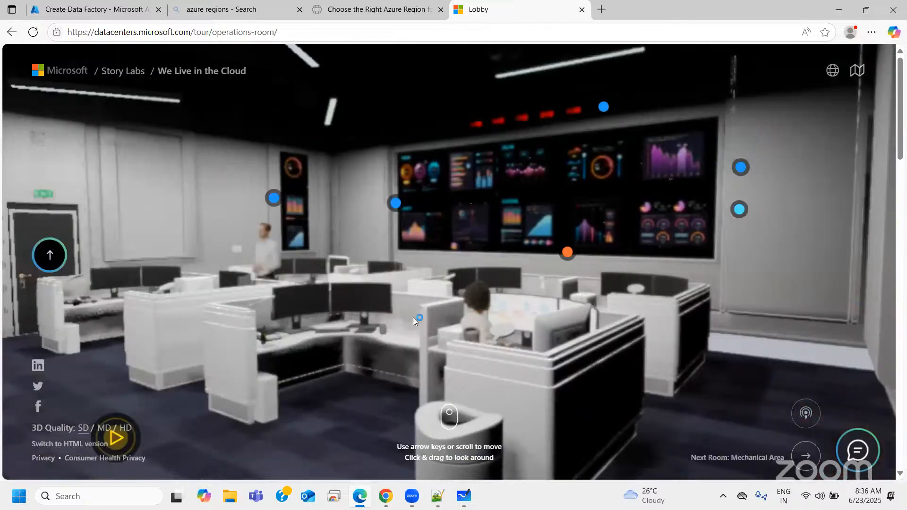
drag(413, 318, 273, 333)
drag(524, 361, 522, 311)
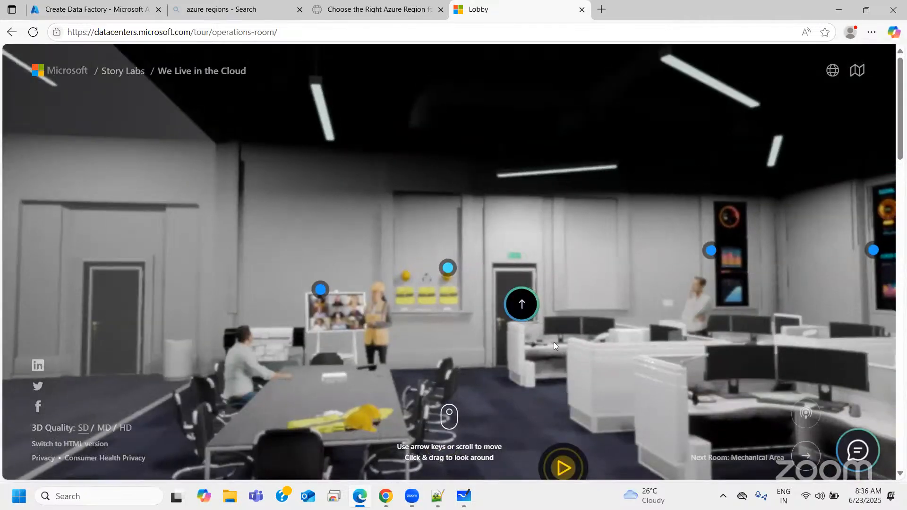
click(522, 305)
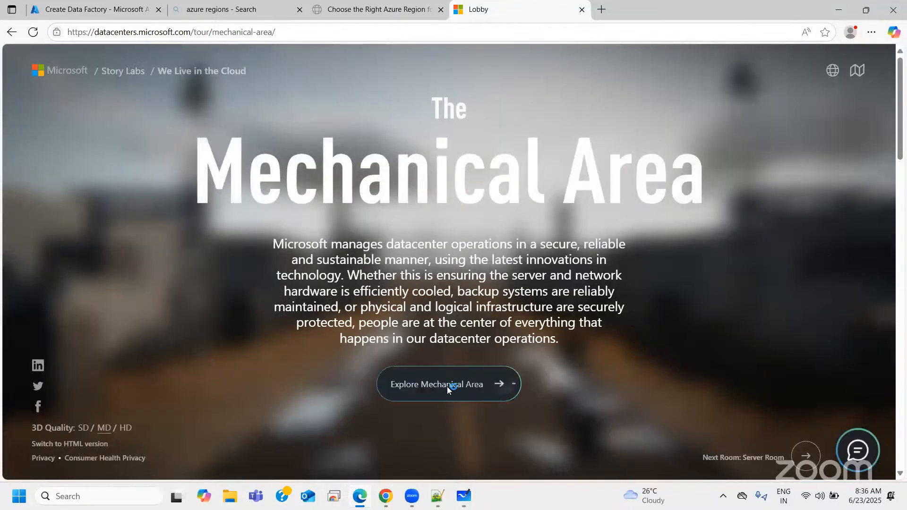
click(447, 387)
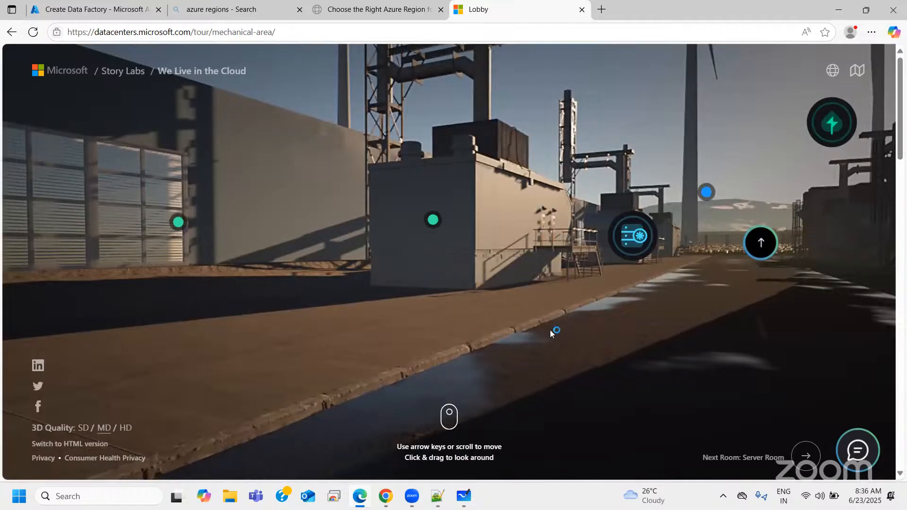
Look around the Mechanical Area along the outdoor equipment on both sides of the road.
drag(731, 258, 370, 317)
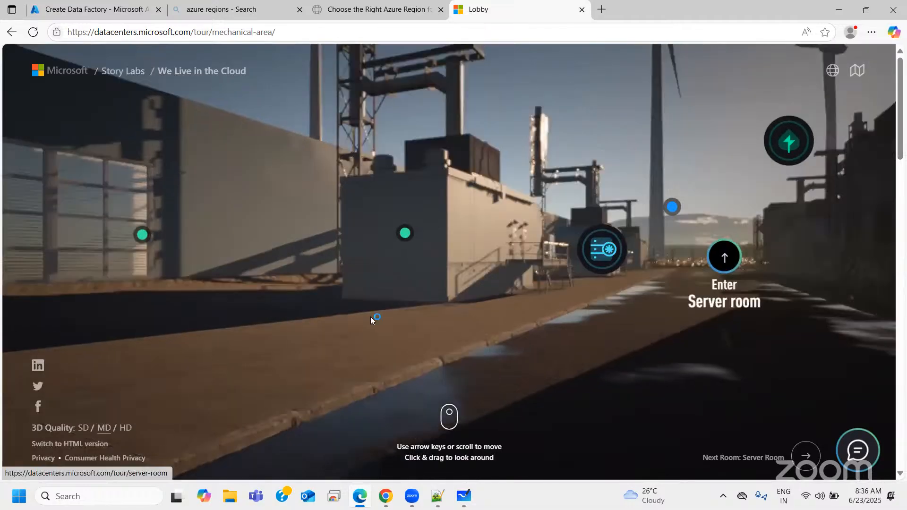
drag(98, 244, 179, 234)
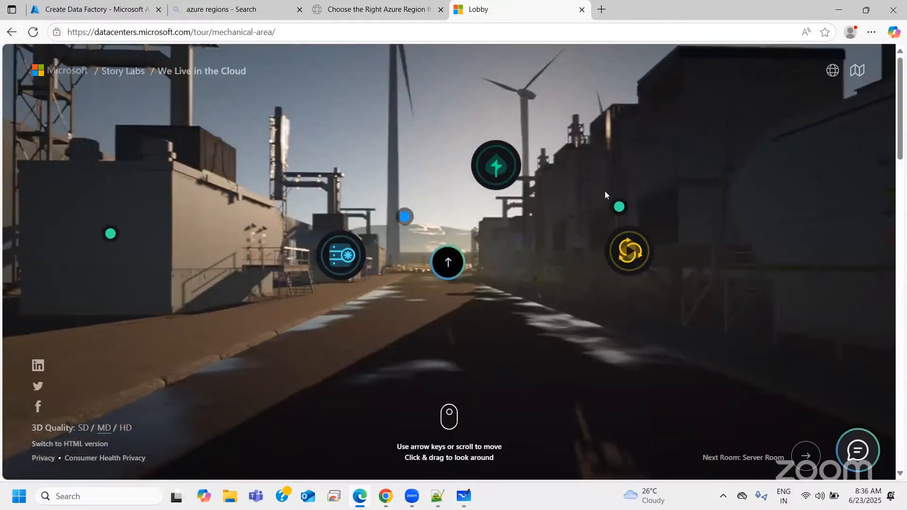
drag(709, 250, 436, 264)
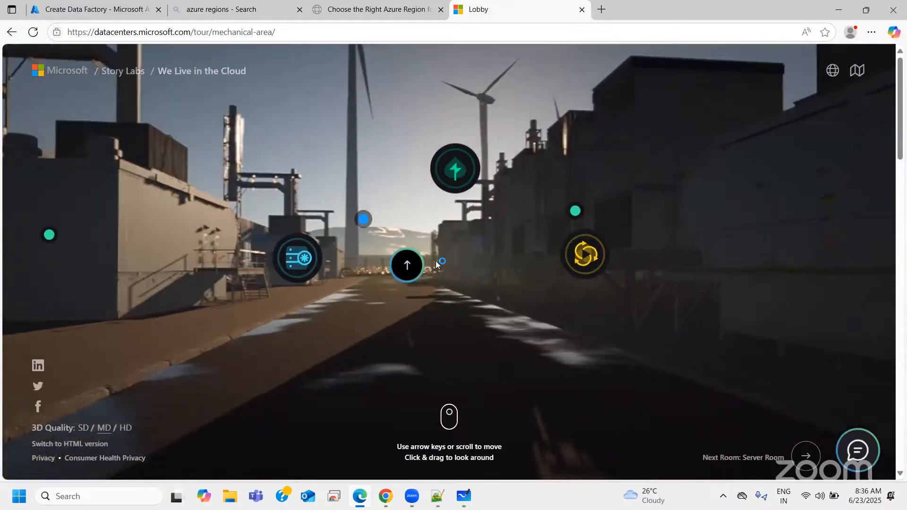
Enter the Server Room, start exploring it and dismiss the staff profile card.
click(409, 263)
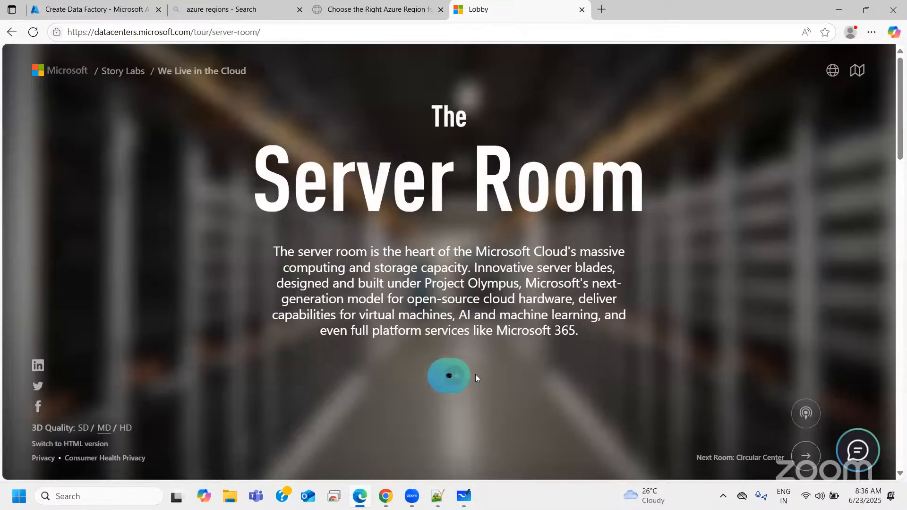
click(545, 381)
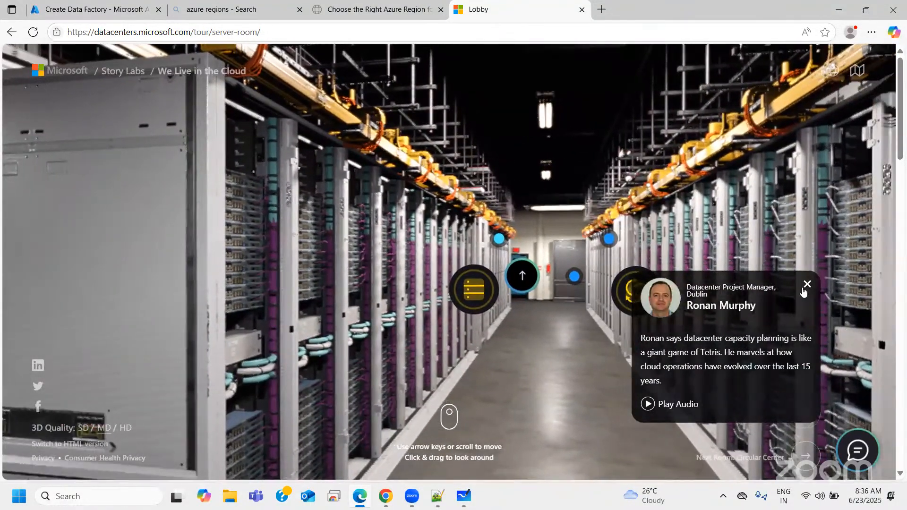
click(807, 283)
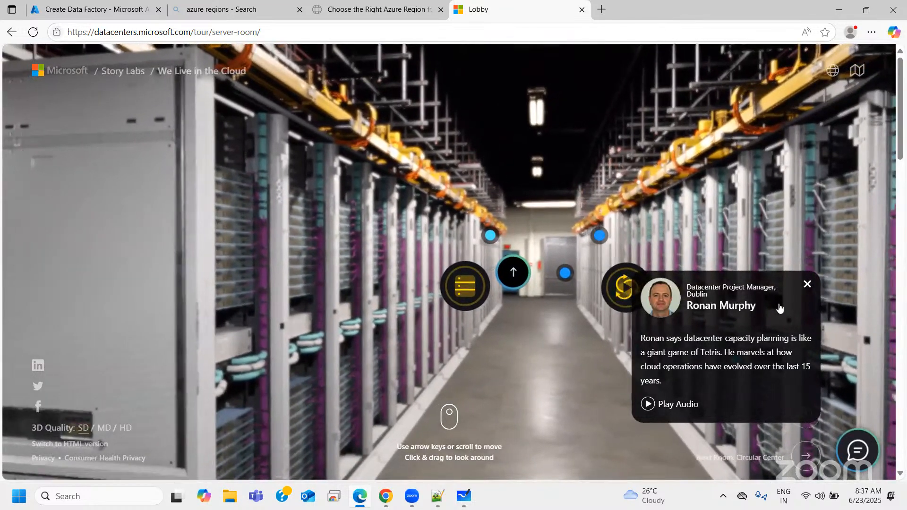
click(807, 283)
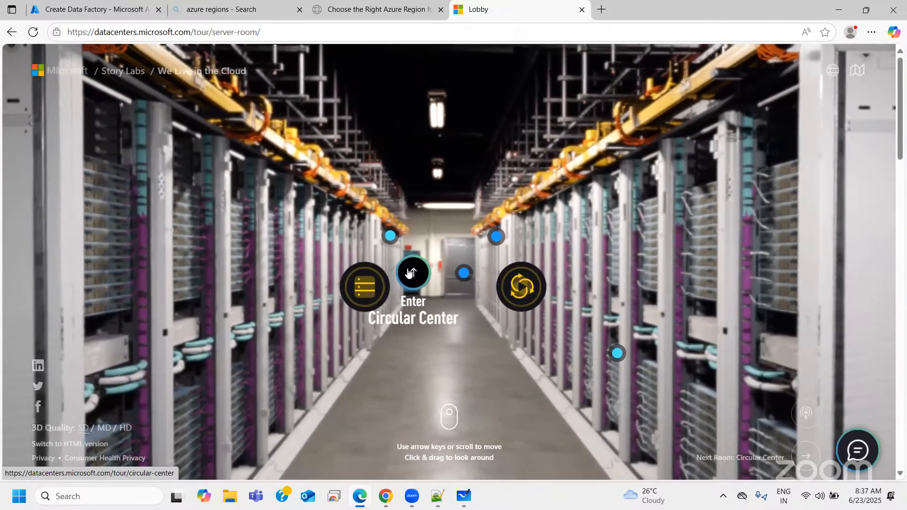
Enter the Circular Center, start exploring it and dismiss the staff profile card.
click(410, 273)
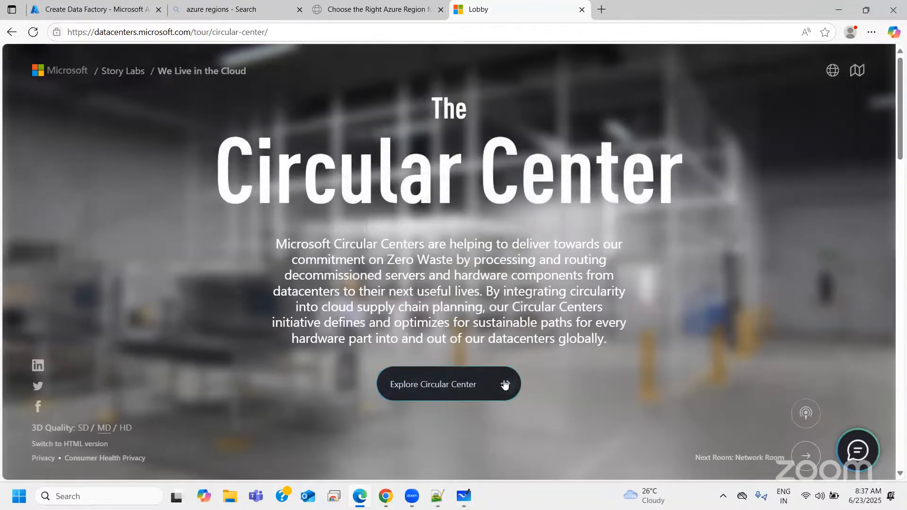
click(426, 300)
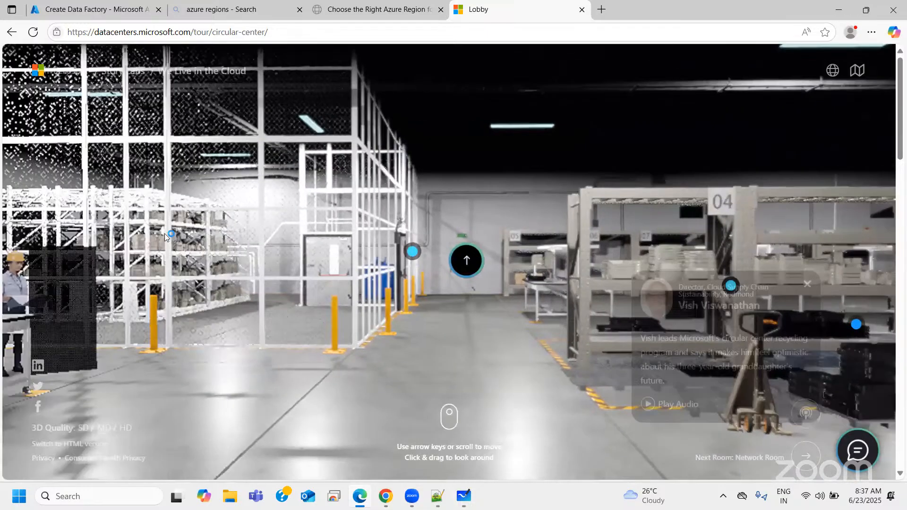
click(205, 265)
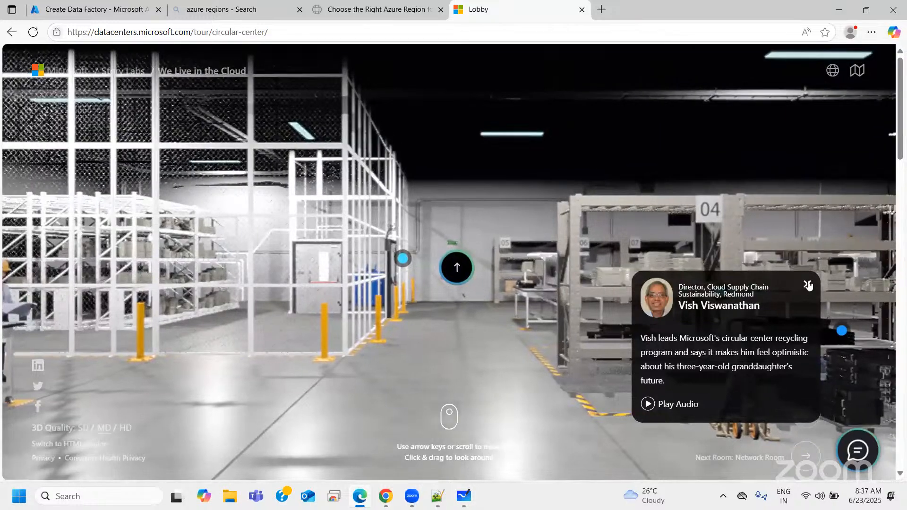
click(808, 285)
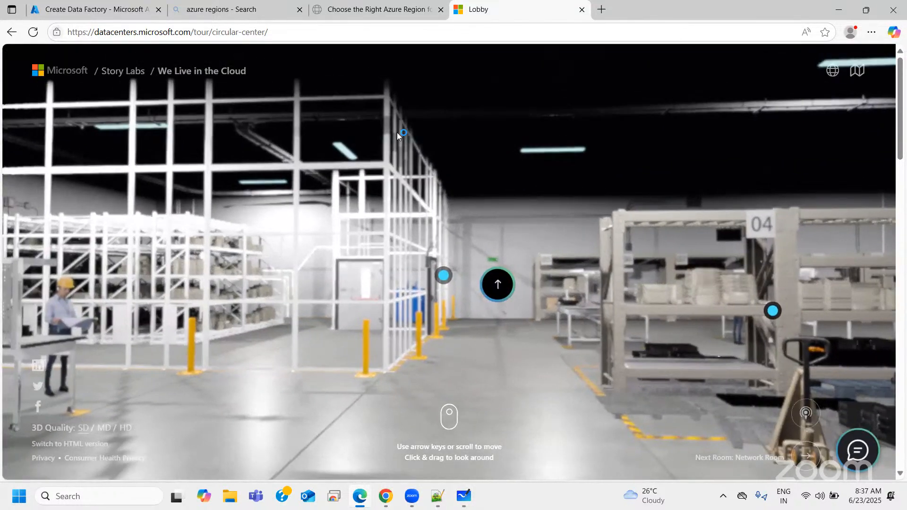
Reopen the Azure geographies page from the Azure regions list and launch the interactive datacenter globe from it.
click(372, 9)
click(239, 10)
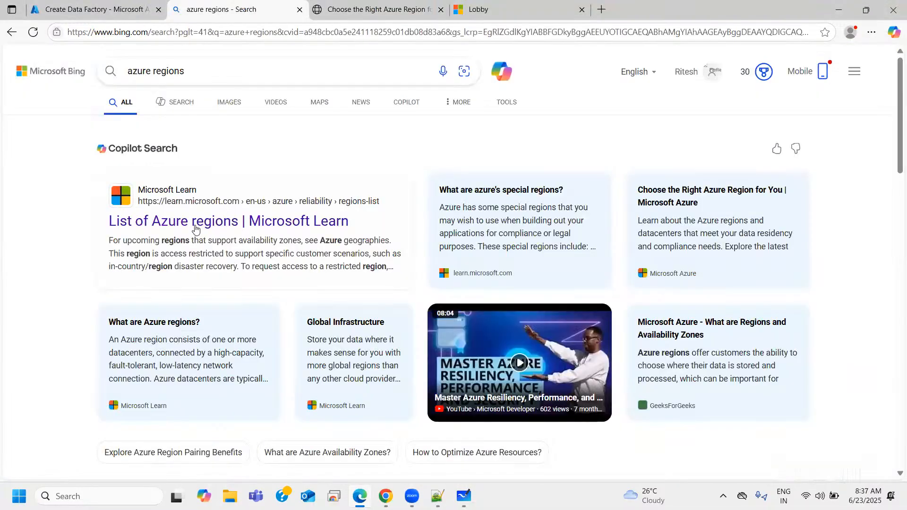
click(372, 9)
scroll(156, 241, up, 2)
click(11, 32)
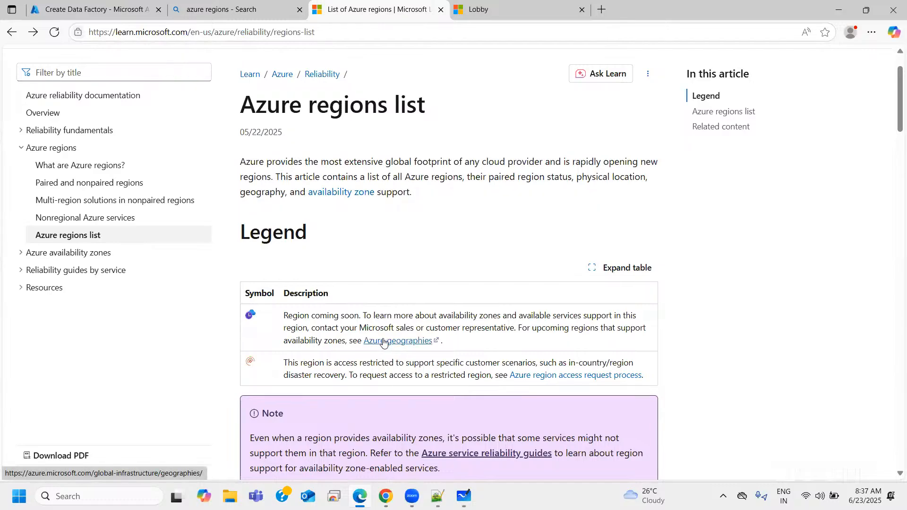
click(384, 342)
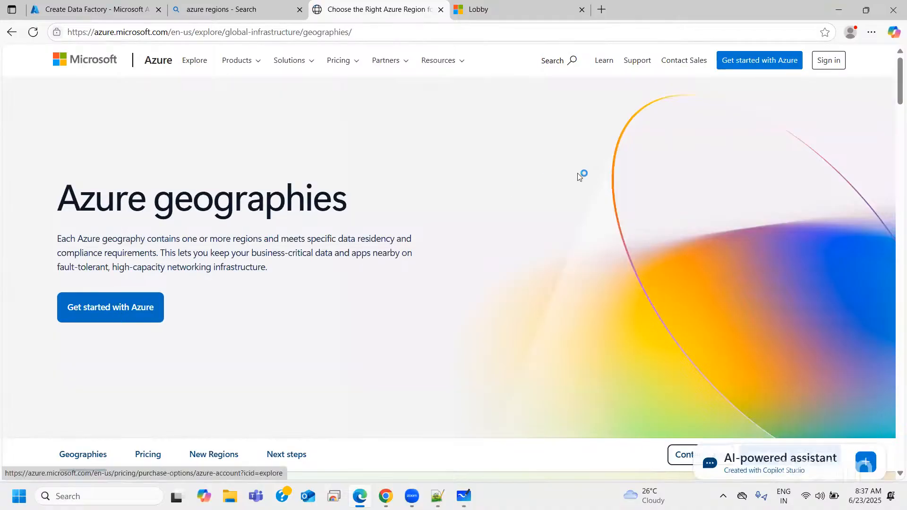
scroll(281, 409, down, 9)
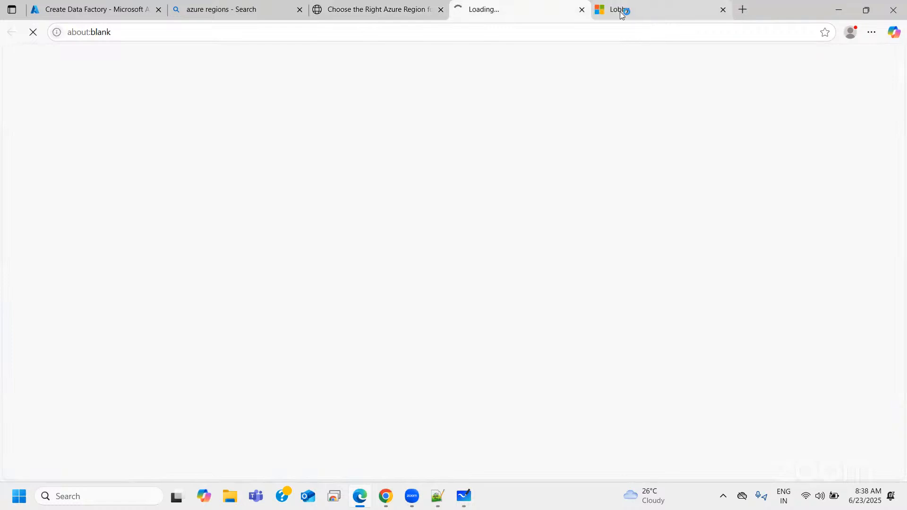
click(622, 14)
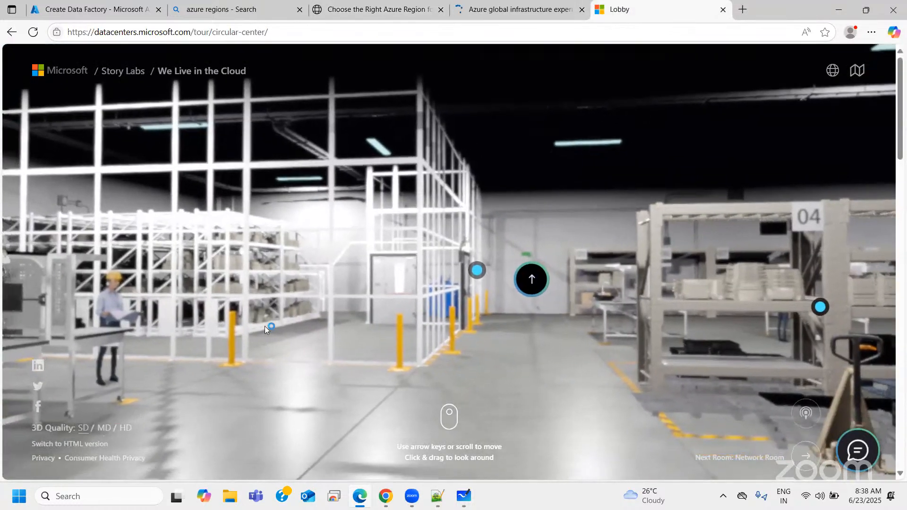
click(508, 13)
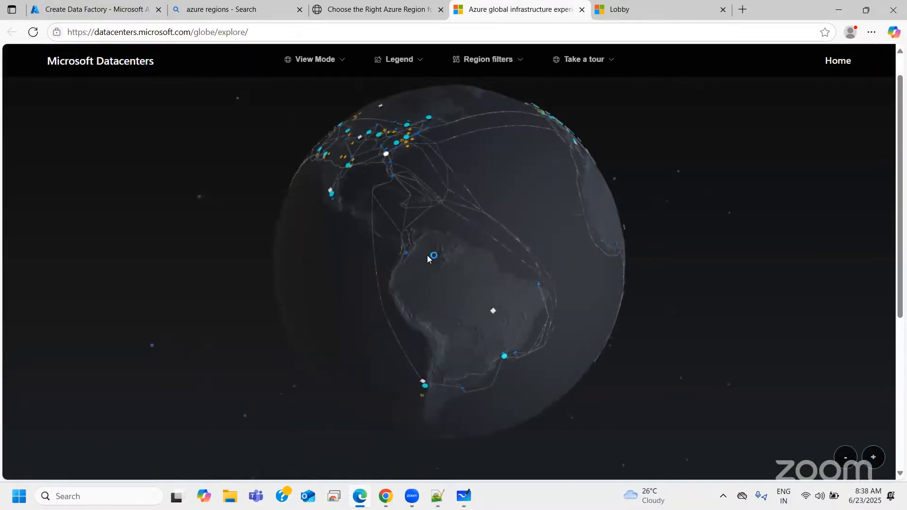
Rotate the globe to North America, view and close the DEN02 network PoP details, and inspect the nearby site markers.
click(419, 212)
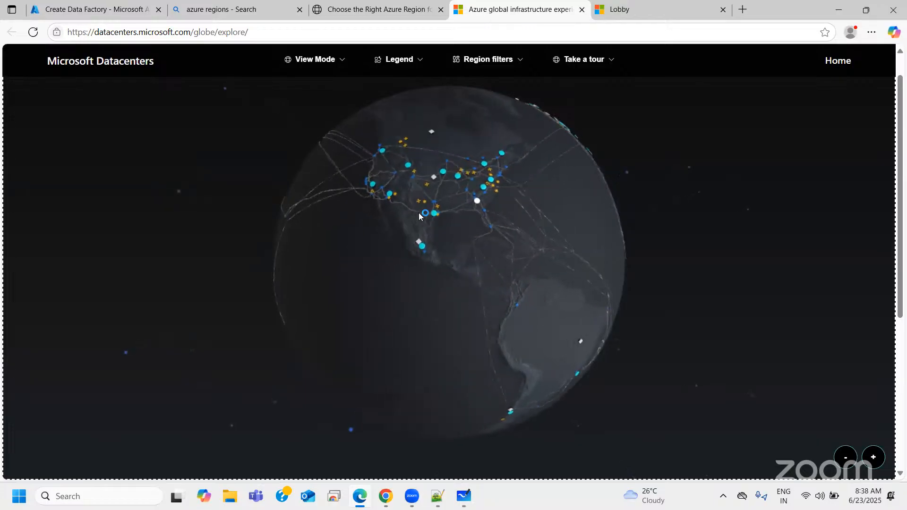
mouse_move(430, 205)
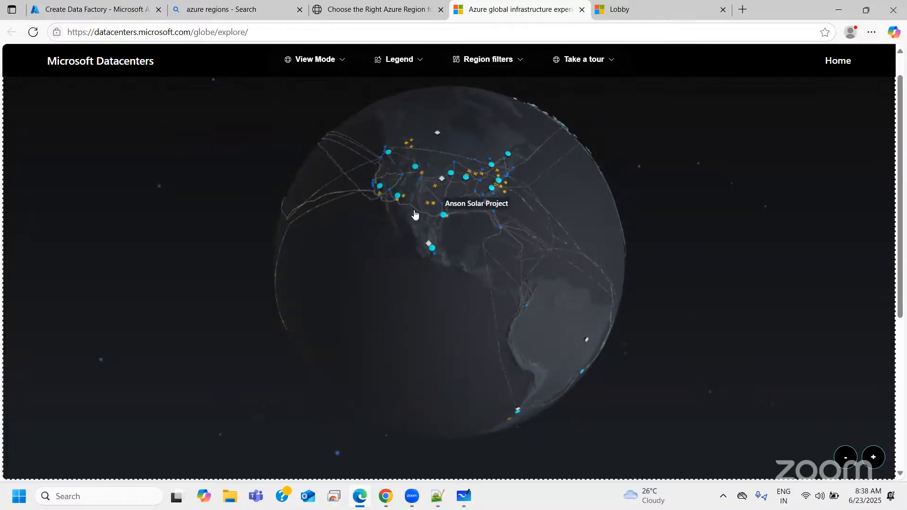
click(391, 247)
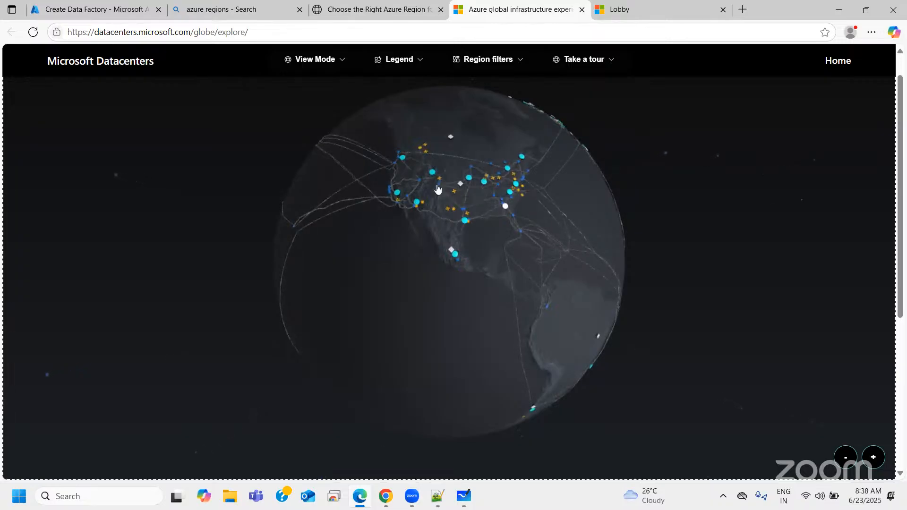
click(440, 189)
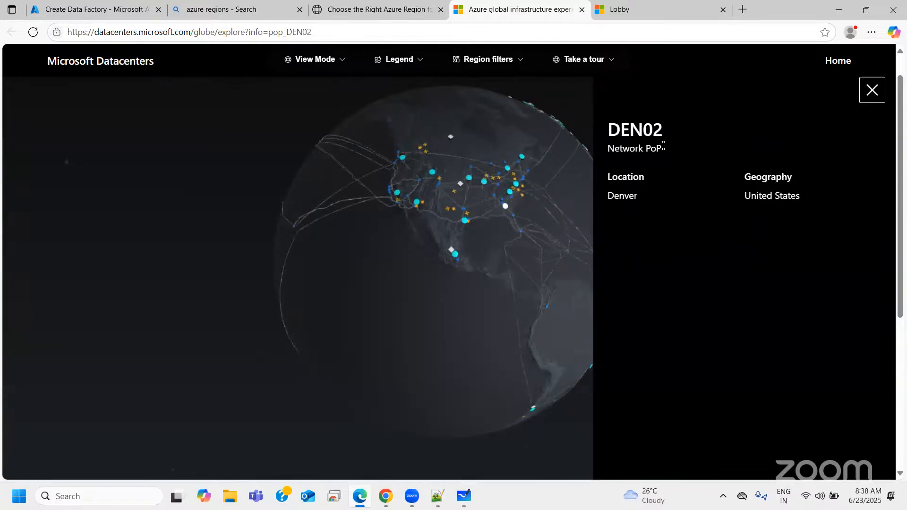
click(872, 90)
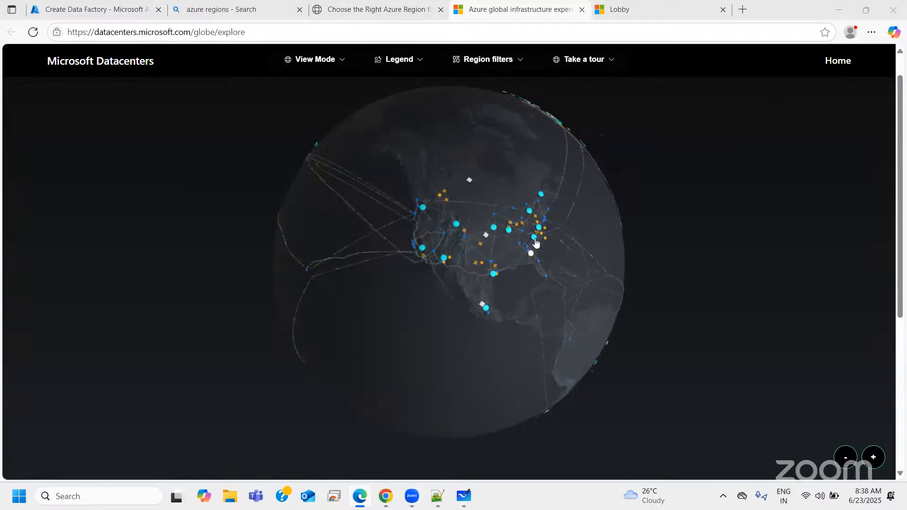
mouse_move(545, 241)
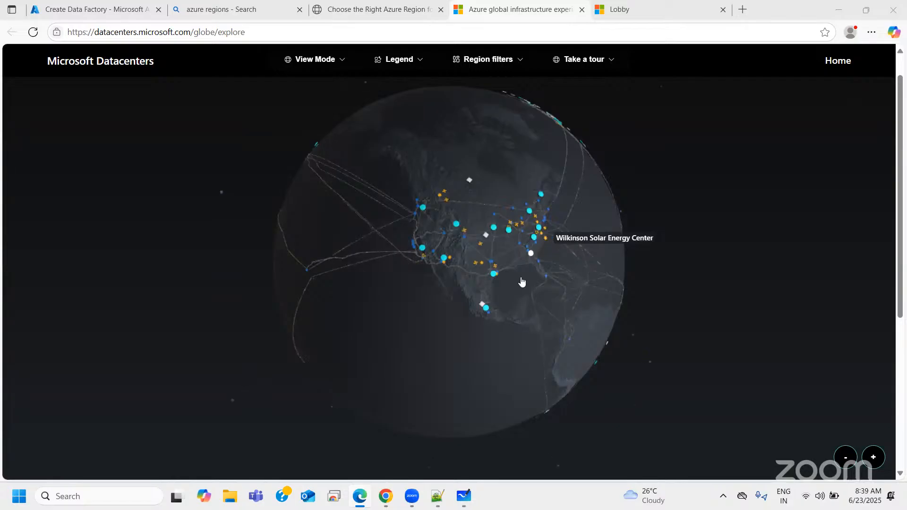
Rotate the globe to Asia, view the Qatar geography and Central India region details, close them and inspect the surrounding markers.
click(430, 261)
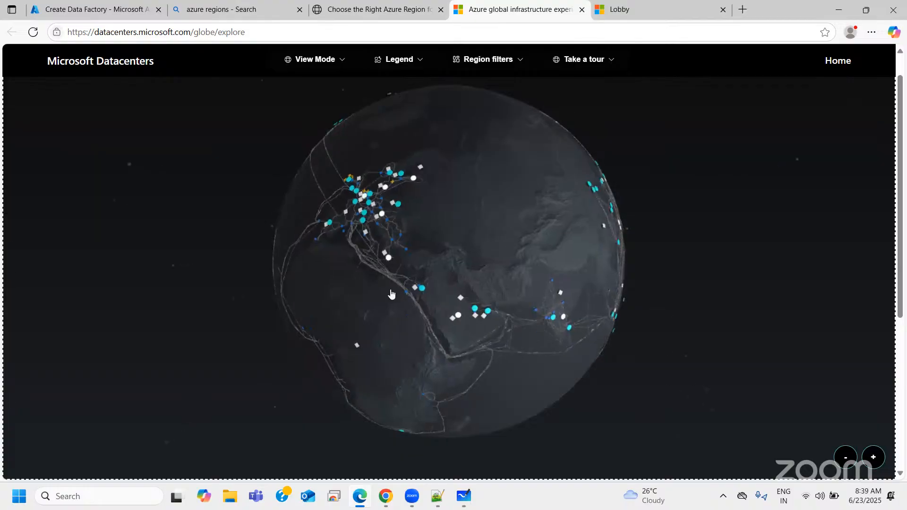
click(483, 319)
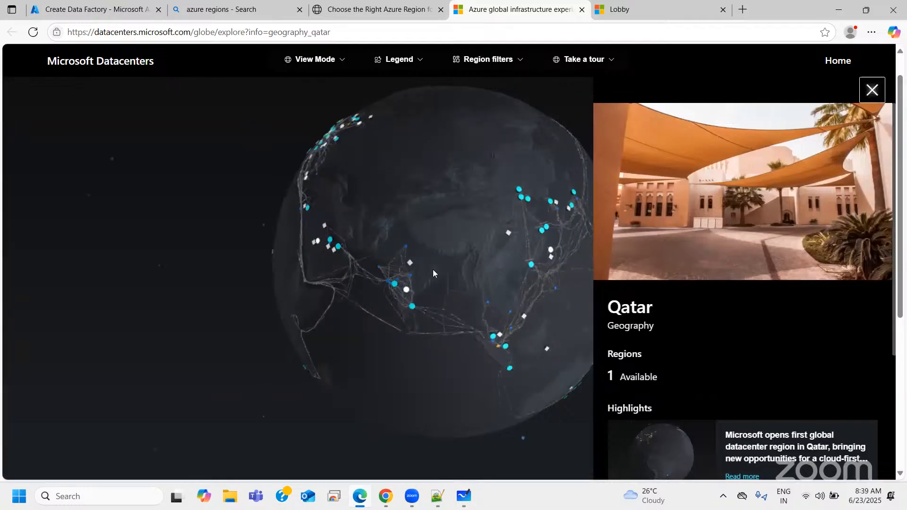
click(416, 311)
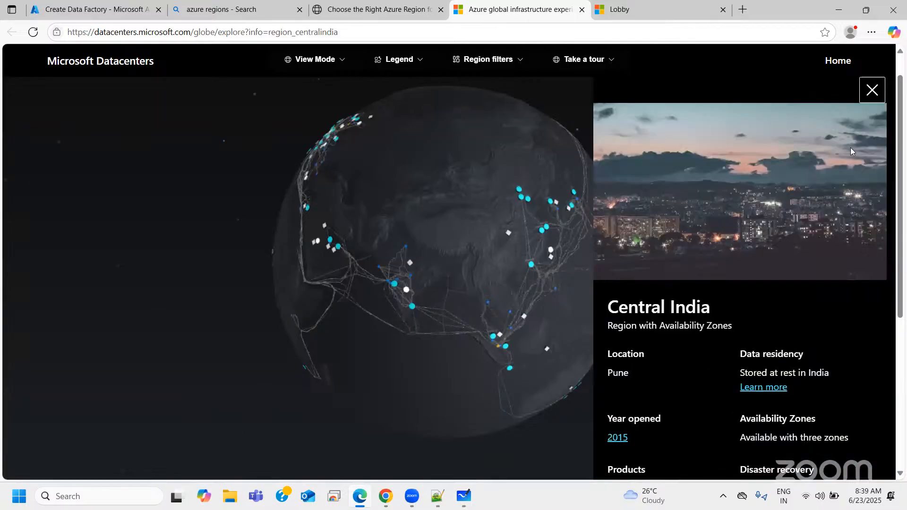
click(341, 256)
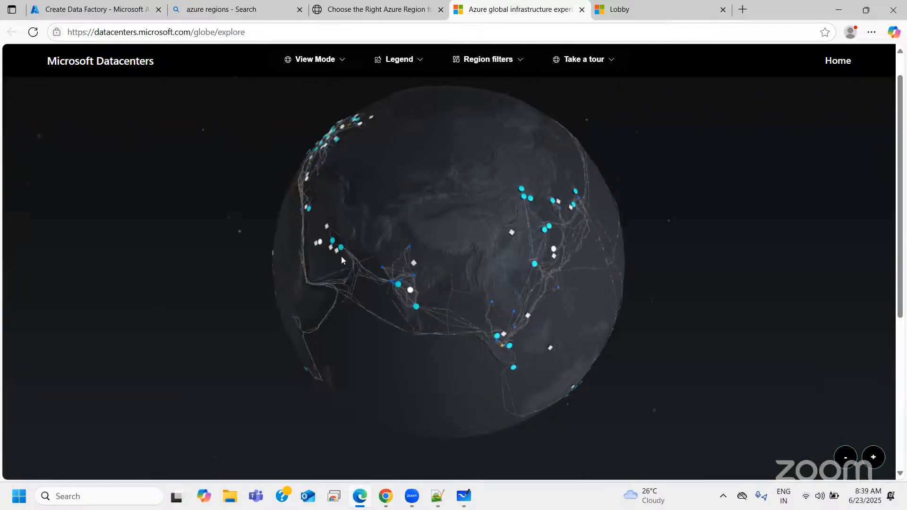
drag(412, 262, 425, 203)
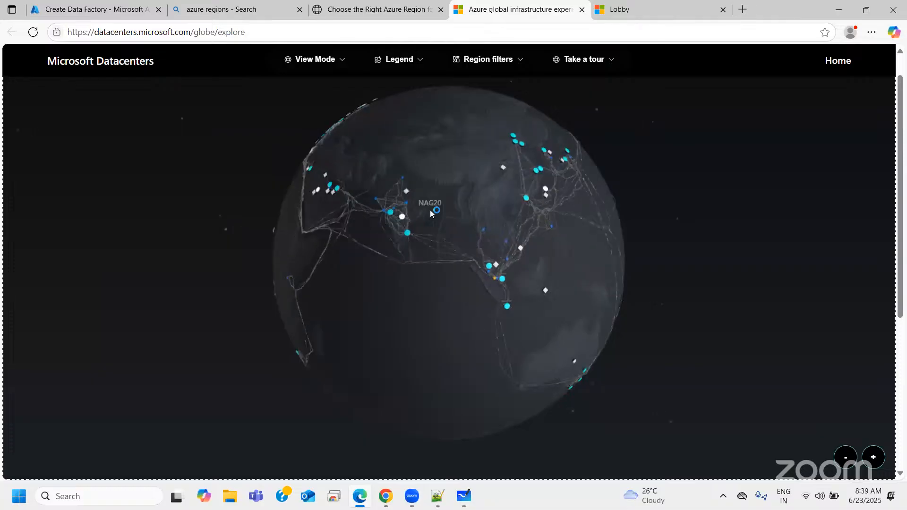
drag(412, 236, 408, 269)
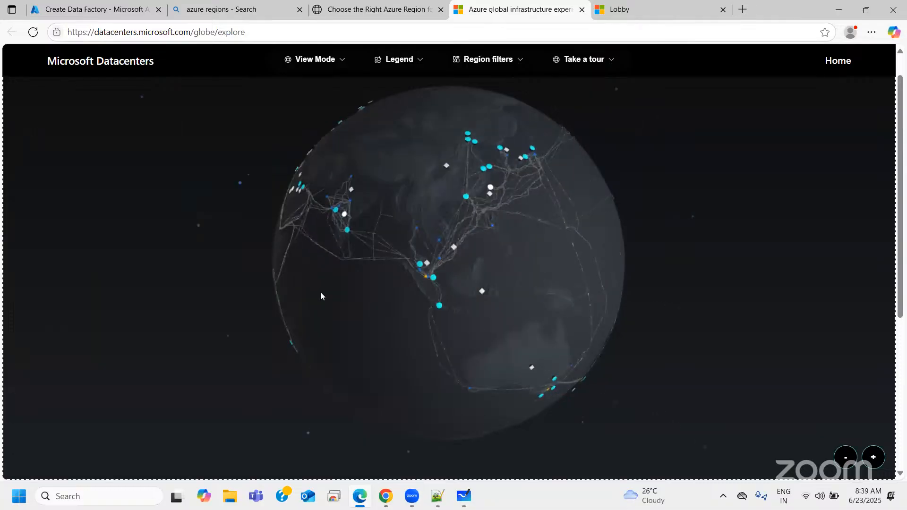
Search the web for "azure underwater data center" in a new browser tab, open the Microsoft underwater datacenters article and skim it.
click(743, 9)
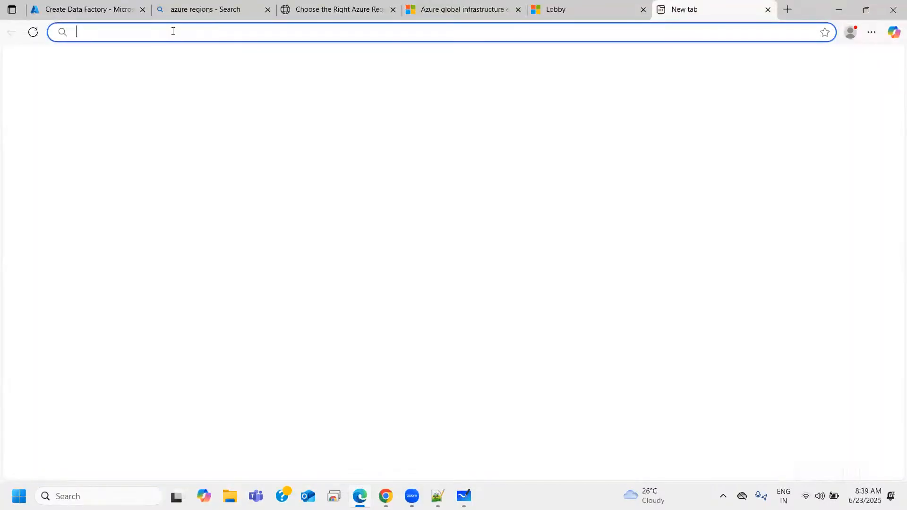
text(Azure)
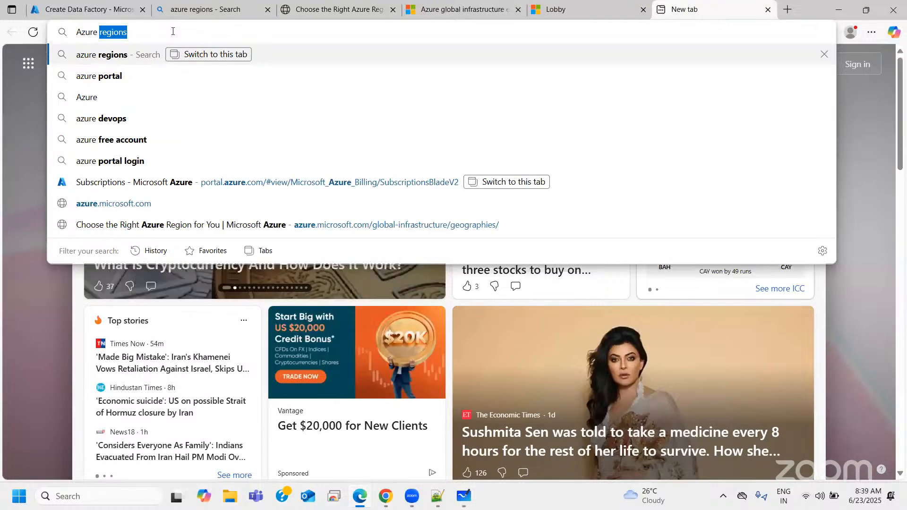
text( under)
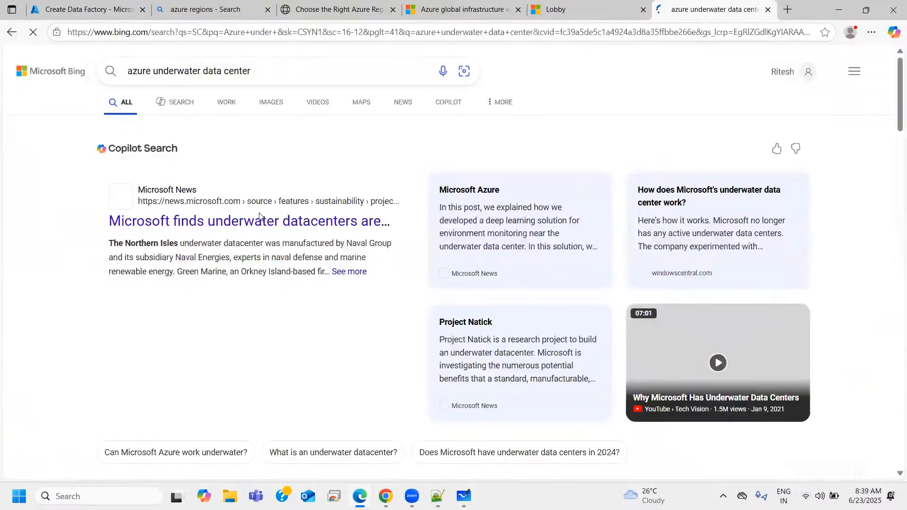
click(344, 387)
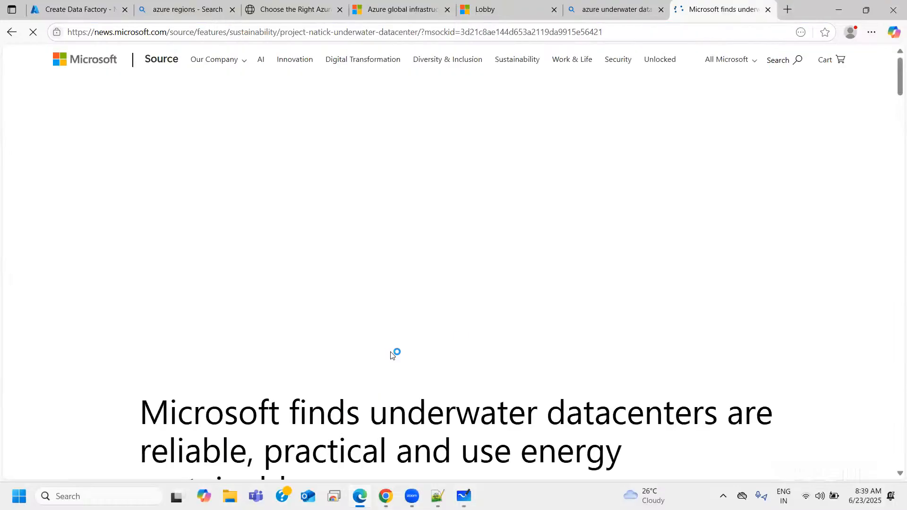
scroll(461, 337, down, 4)
scroll(457, 335, up, 4)
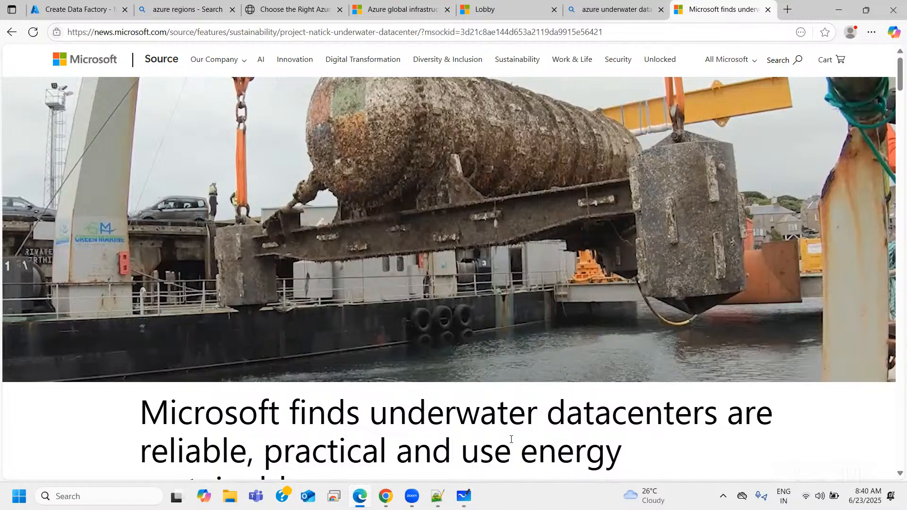
On the Microsoft Whiteboard, draw a large rectangle beside the South India notes, write "2-3 acres" inside and underline it.
click(463, 496)
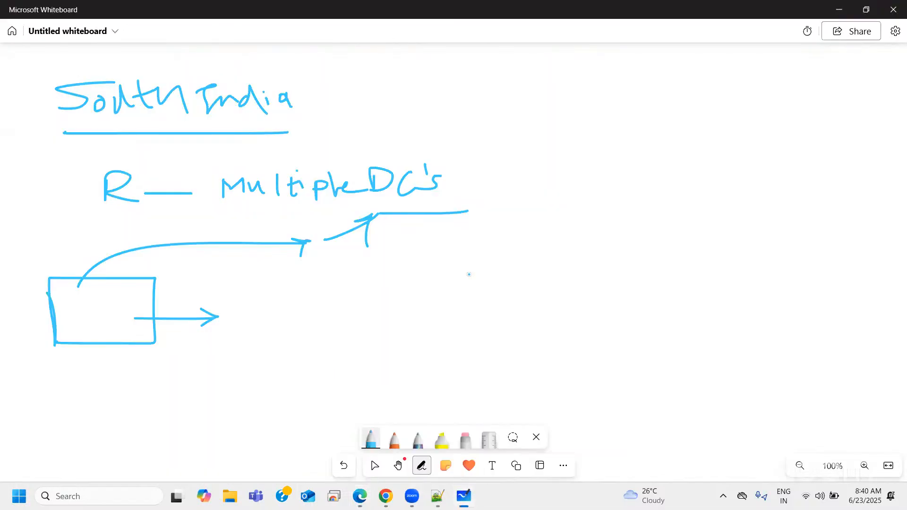
mouse_move(572, 103)
mouse_down()
mouse_move(558, 98)
mouse_move(613, 99)
mouse_up()
mouse_move(723, 98)
mouse_down()
mouse_move(743, 179)
mouse_move(562, 179)
mouse_up()
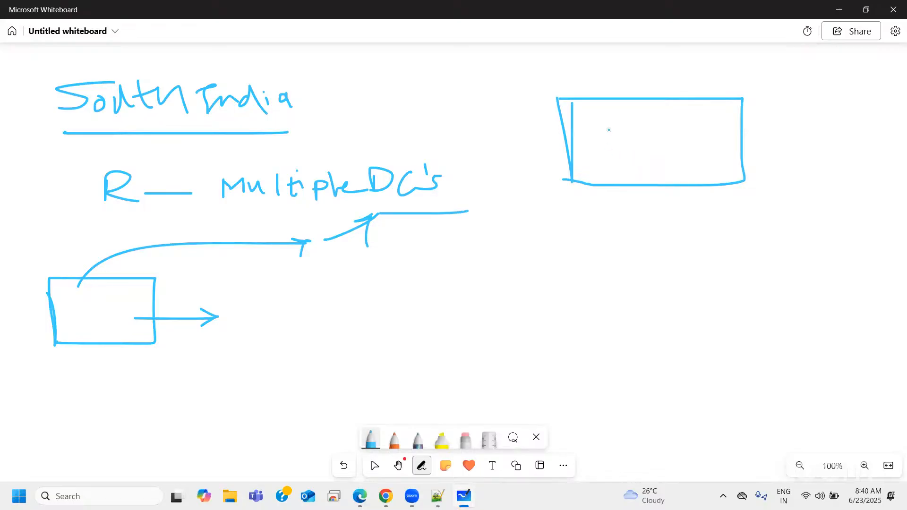
mouse_move(603, 135)
mouse_down()
mouse_move(621, 149)
mouse_move(658, 135)
mouse_move(638, 153)
mouse_move(734, 140)
mouse_move(727, 154)
mouse_up()
drag(631, 170, 746, 169)
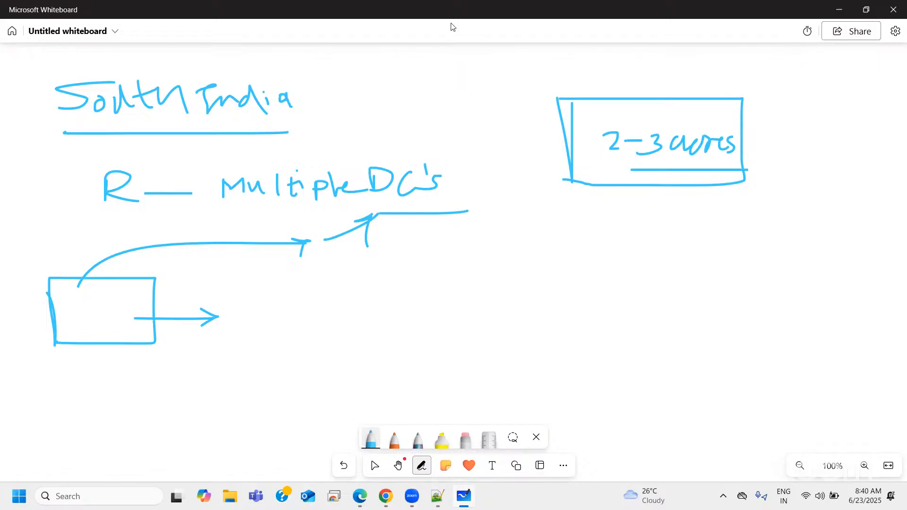
Draw a downward arrow from the "2-3 acres" box to a smaller box and write a short figure inside it.
drag(675, 194, 692, 225)
mouse_move(589, 238)
mouse_down()
mouse_move(591, 286)
mouse_move(661, 247)
mouse_move(582, 286)
mouse_up()
mouse_move(612, 252)
mouse_down()
mouse_move(614, 278)
mouse_move(646, 276)
mouse_up()
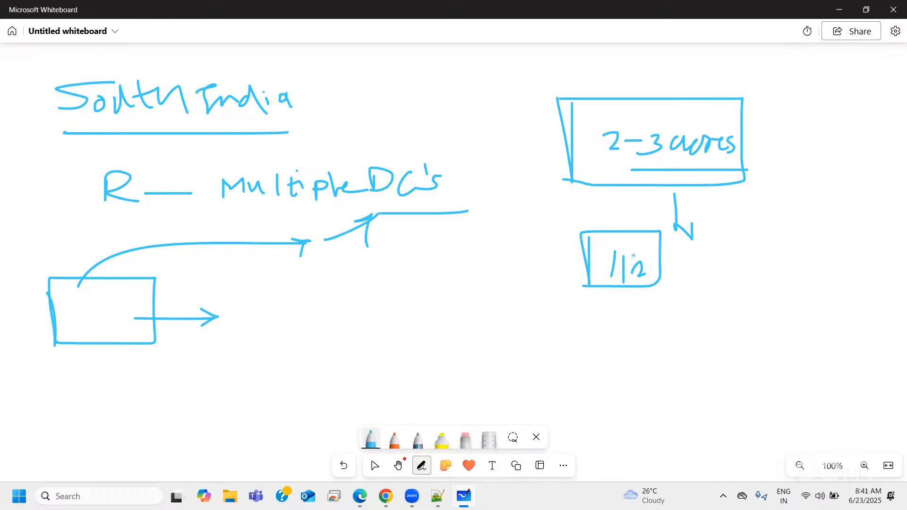
mouse_move(589, 275)
mouse_down()
mouse_move(540, 280)
mouse_move(563, 283)
mouse_up()
click(562, 270)
Switch back to the underwater datacenter article in Edge and read its headline, highlighting the text through "sustainably".
click(360, 497)
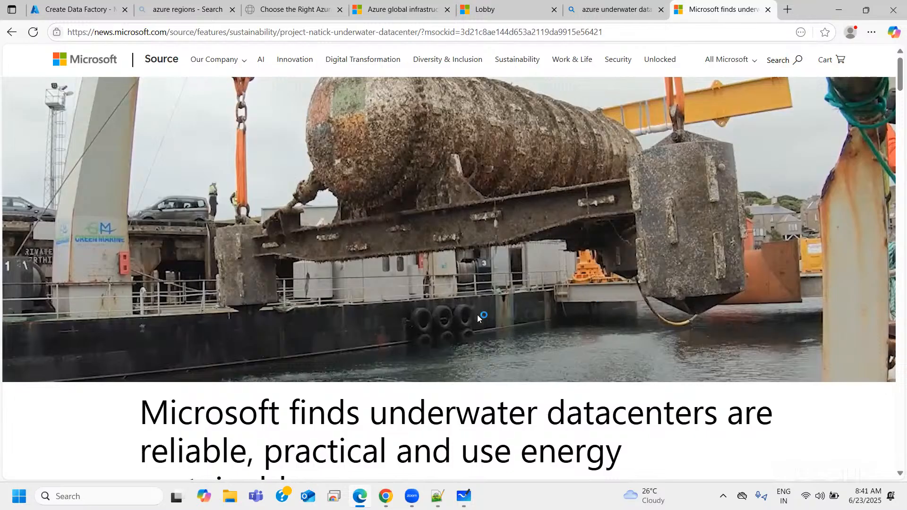
scroll(477, 311, down, 5)
scroll(691, 331, up, 6)
drag(140, 413, 452, 418)
drag(636, 427, 786, 441)
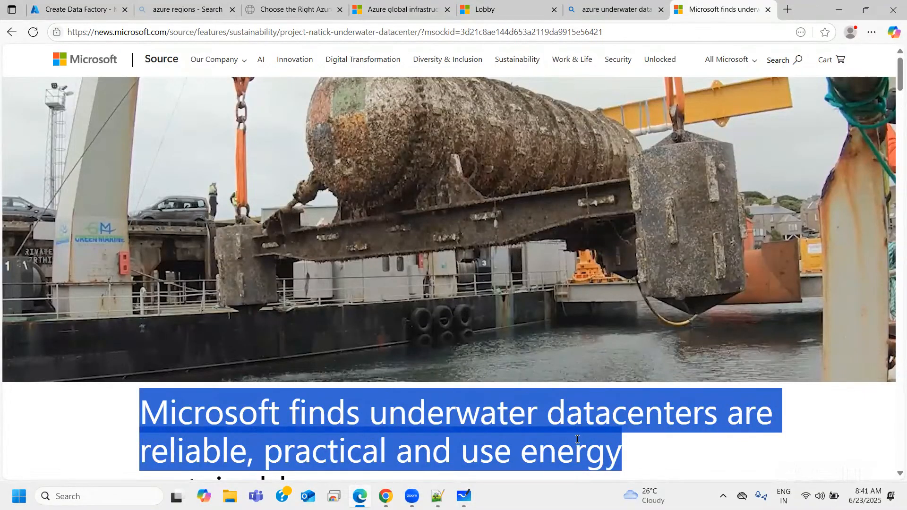
scroll(577, 439, down, 3)
drag(304, 375, 85, 365)
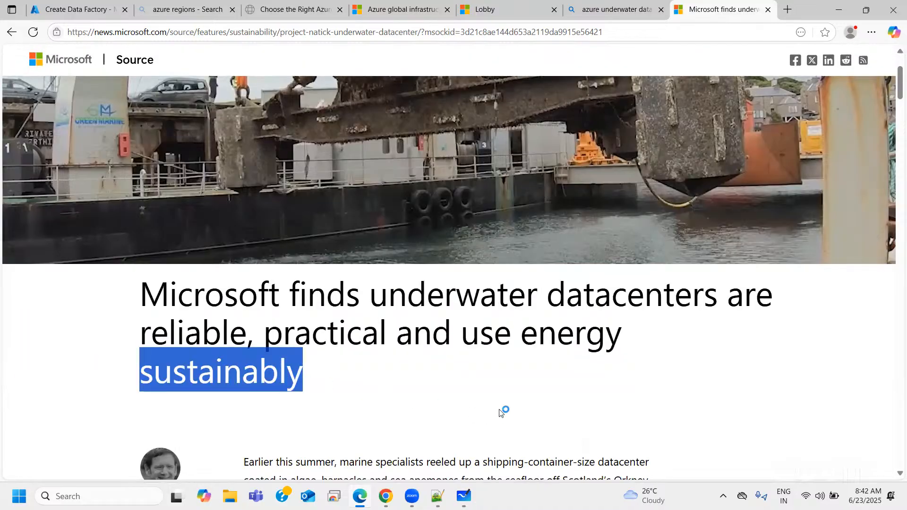
scroll(508, 406, up, 1)
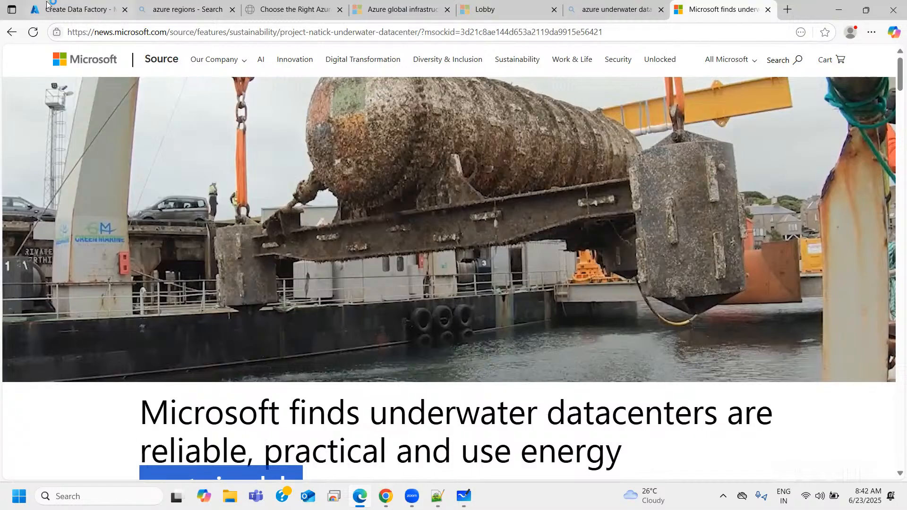
Return to the Create Data Factory form in the Azure portal and set the region to Central India.
click(68, 9)
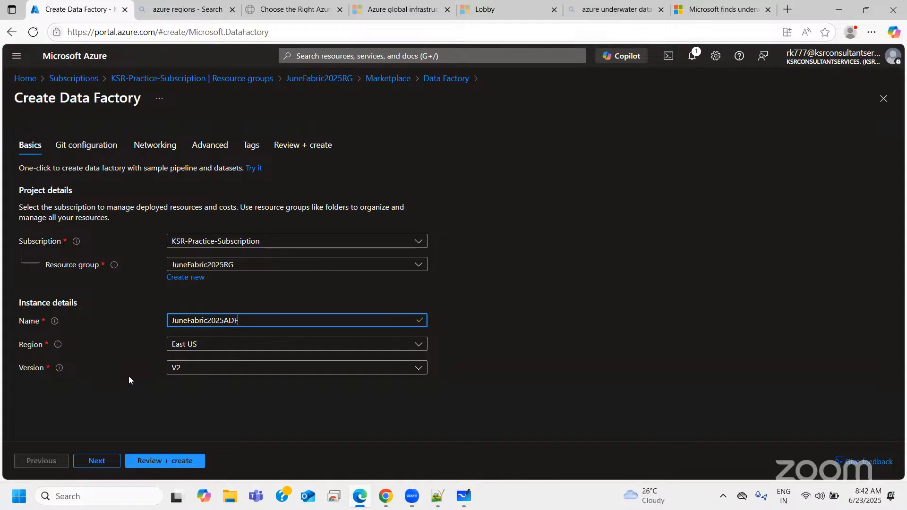
click(433, 506)
click(435, 498)
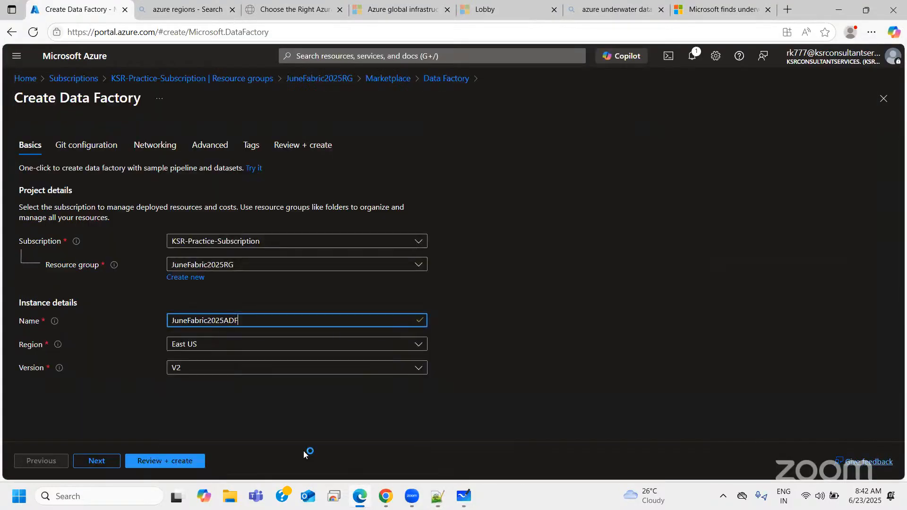
click(176, 350)
scroll(251, 268, down, 4)
scroll(251, 268, down, 5)
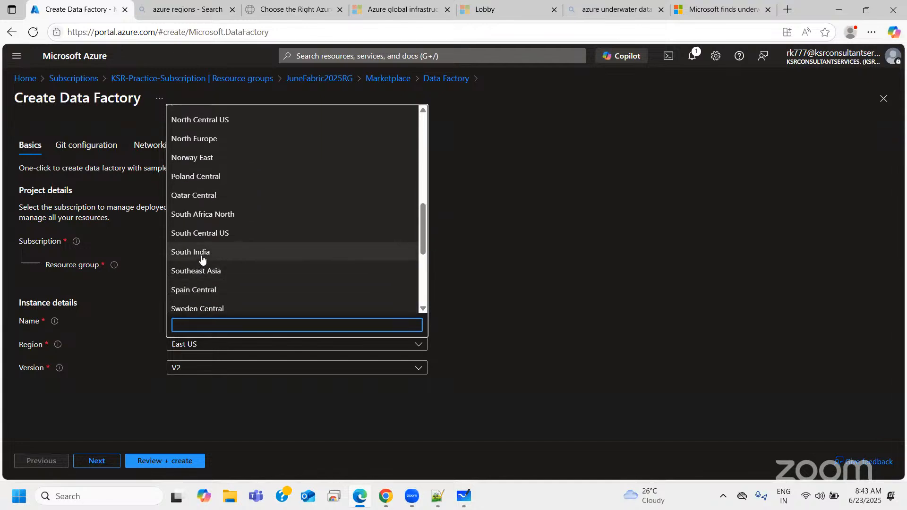
scroll(227, 251, down, 5)
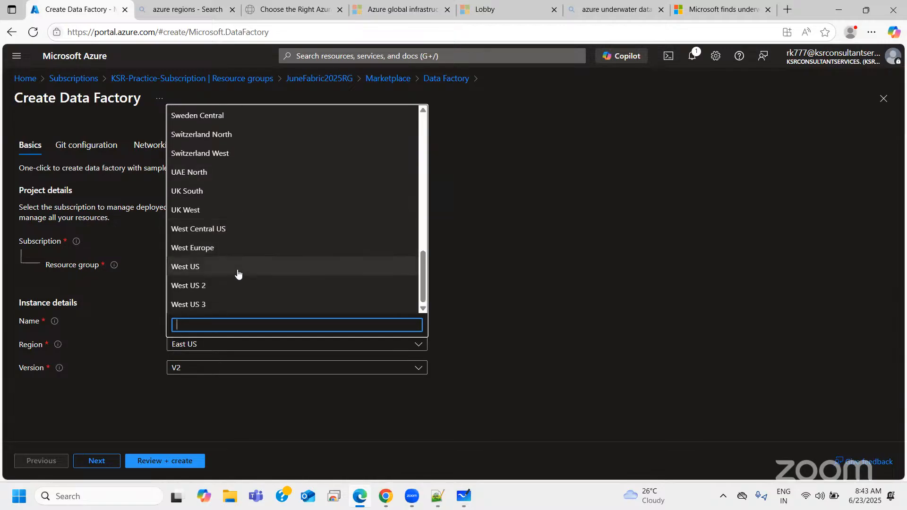
scroll(239, 274, up, 6)
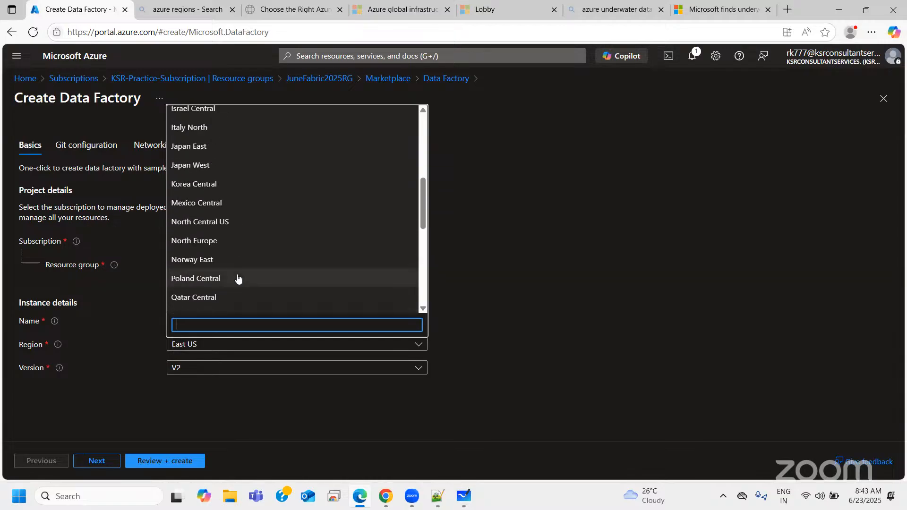
scroll(239, 279, down, 1)
scroll(239, 279, up, 3)
scroll(237, 277, up, 3)
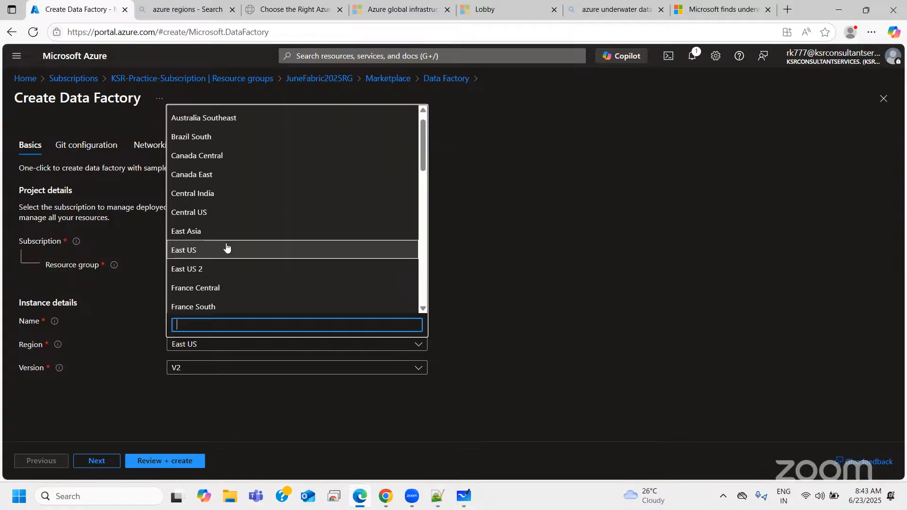
click(235, 191)
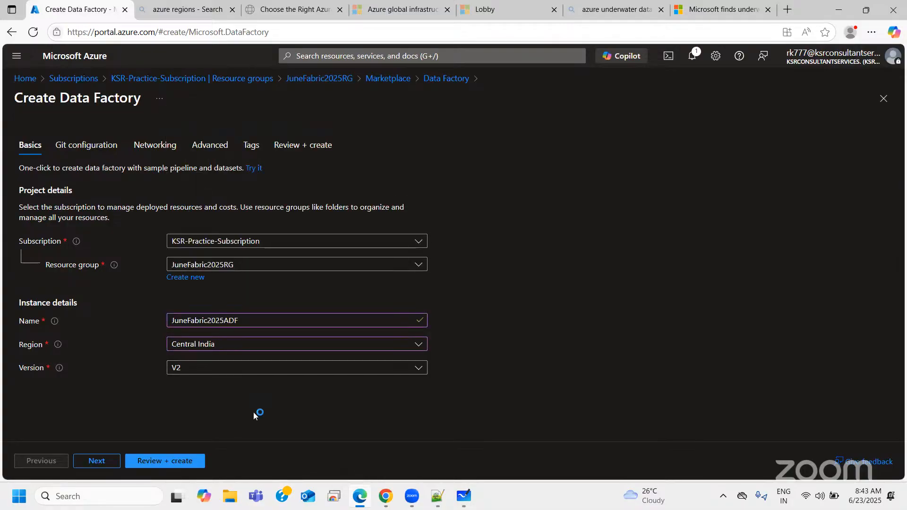
Review the data factory version choices and keep V2 selected.
click(212, 369)
click(211, 384)
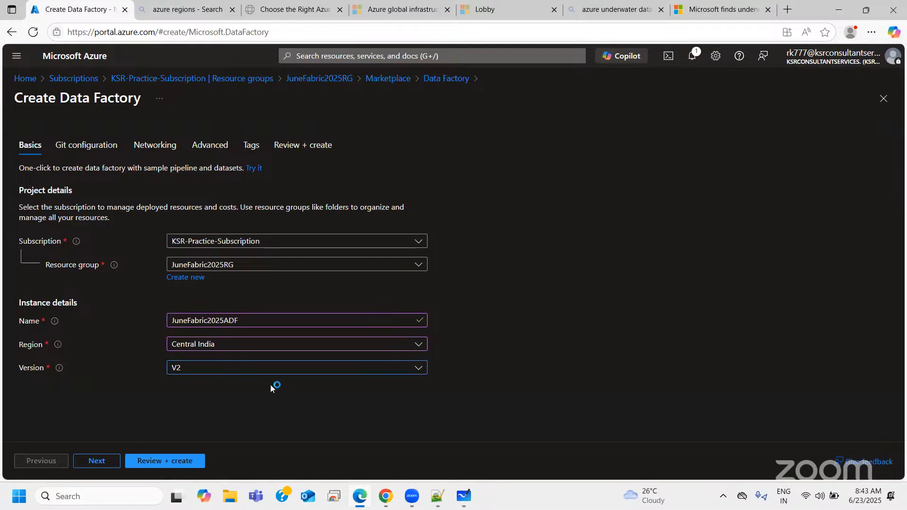
click(195, 372)
click(173, 384)
Keep the default Git, networking, advanced and tag settings, review the summary and create the data factory.
click(93, 462)
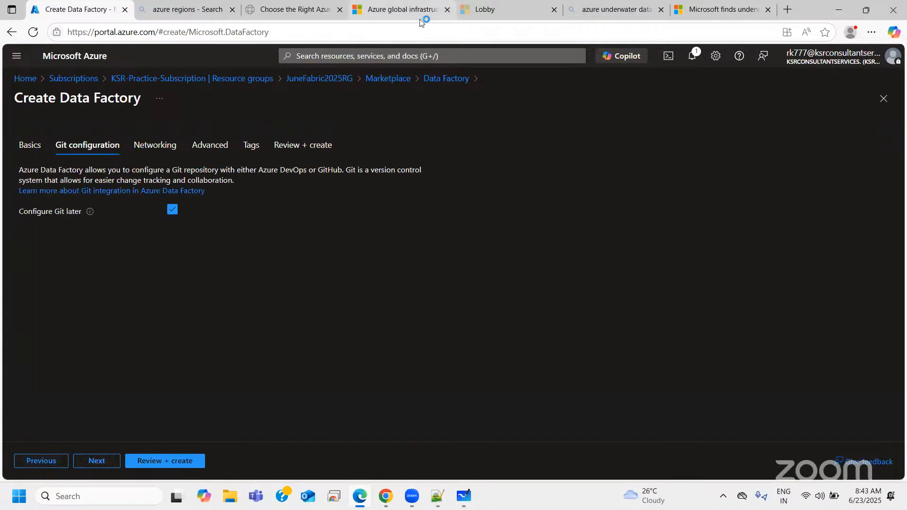
click(93, 462)
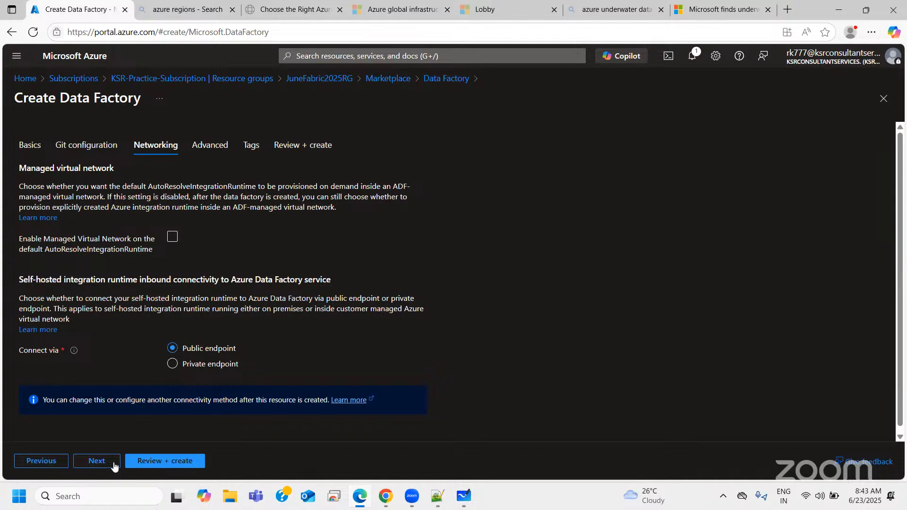
click(94, 462)
click(94, 462)
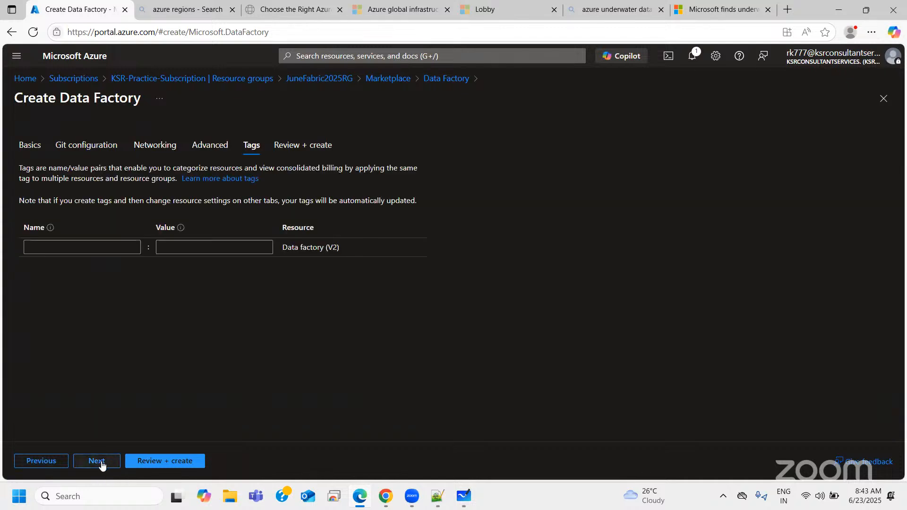
click(102, 465)
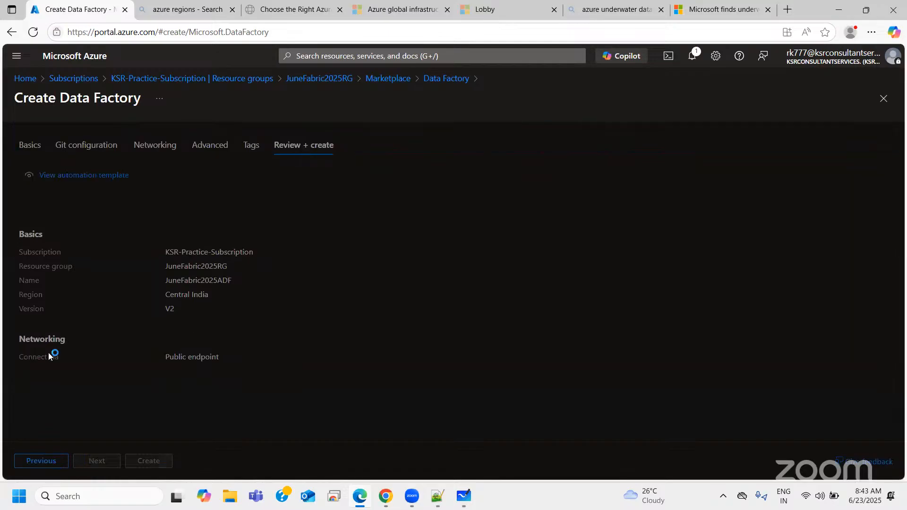
scroll(207, 357, down, 1)
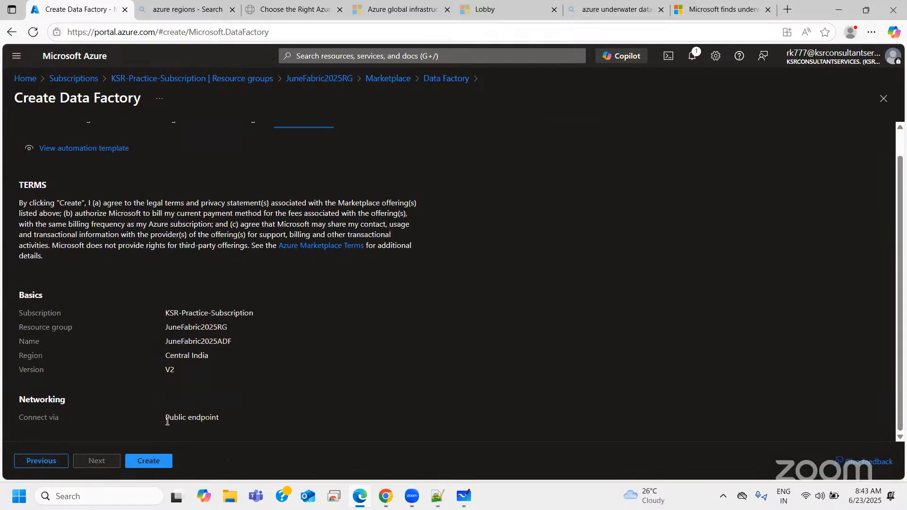
click(153, 465)
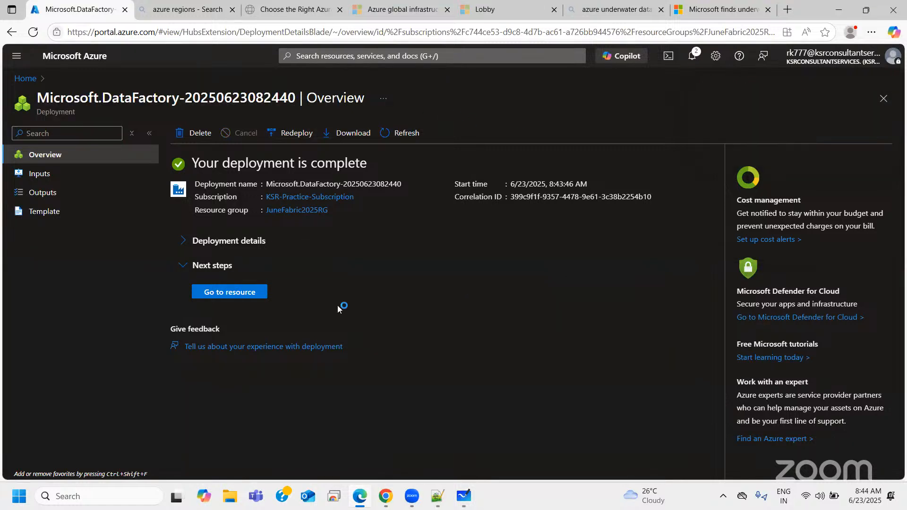
Go to the deployed resource, open the JuneFabric2025ADF data factory from its resource group and launch Azure Data Factory Studio.
click(245, 293)
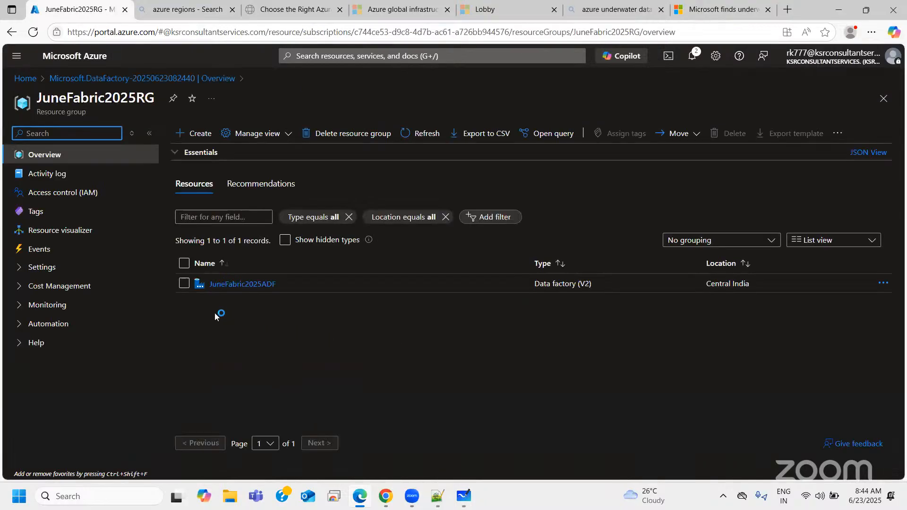
click(259, 286)
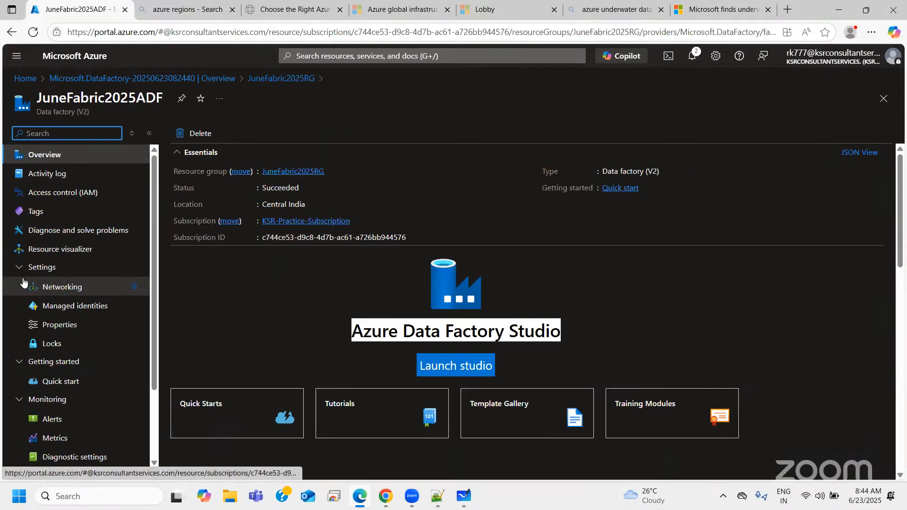
click(461, 332)
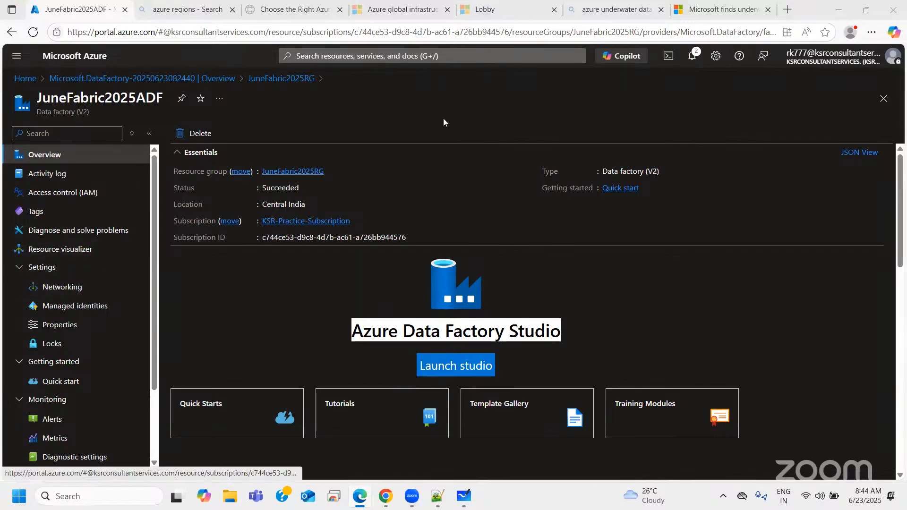
click(456, 366)
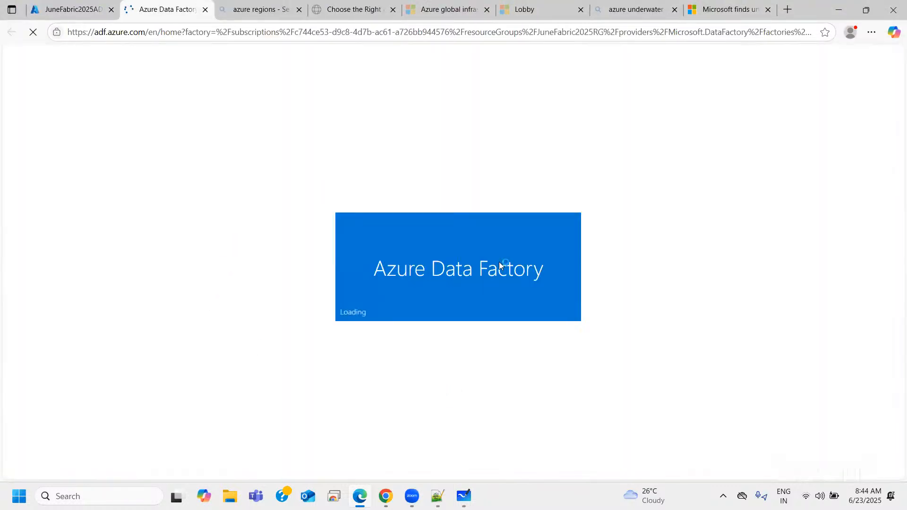
Return to the JuneFabric2025RG resource group in the portal, reopen JuneFabric2025ADF and view its Access control (IAM) page.
click(61, 14)
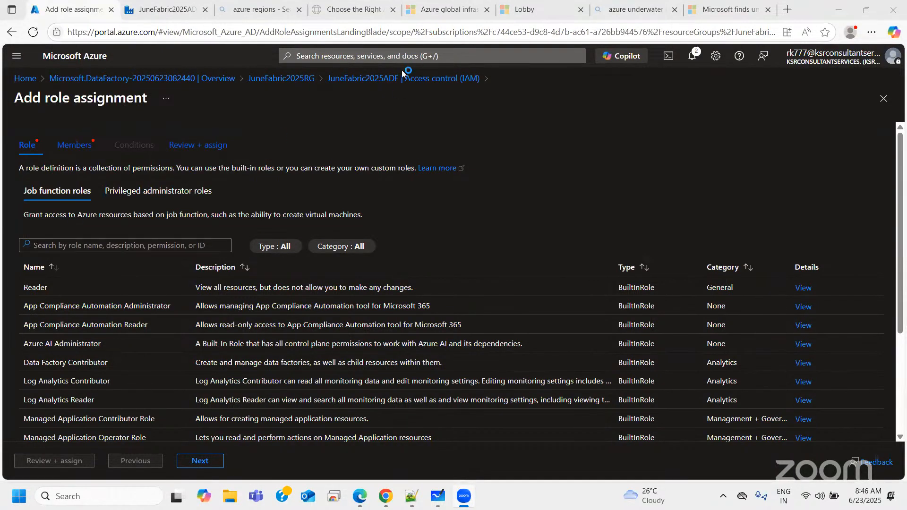
click(294, 89)
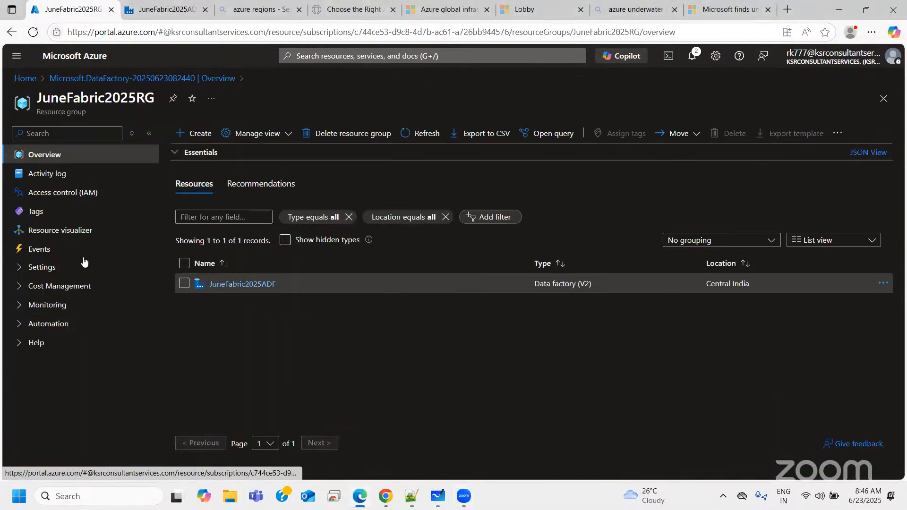
click(242, 284)
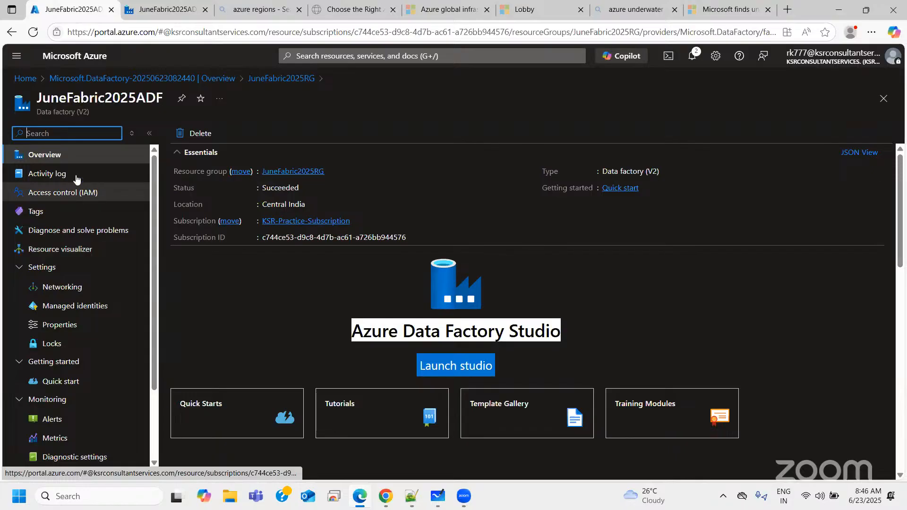
click(72, 201)
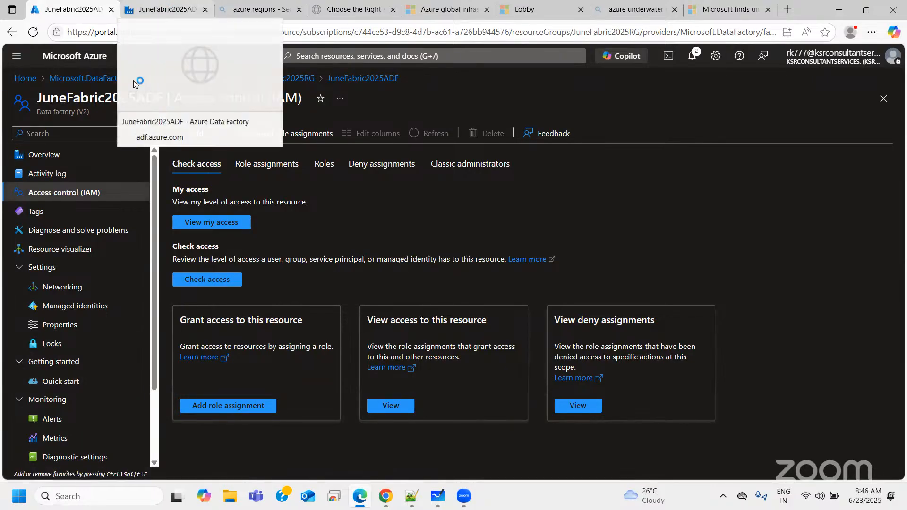
Return to the JuneFabric2025ADF overview in the portal and switch to its already open Data Factory Studio home page.
click(46, 160)
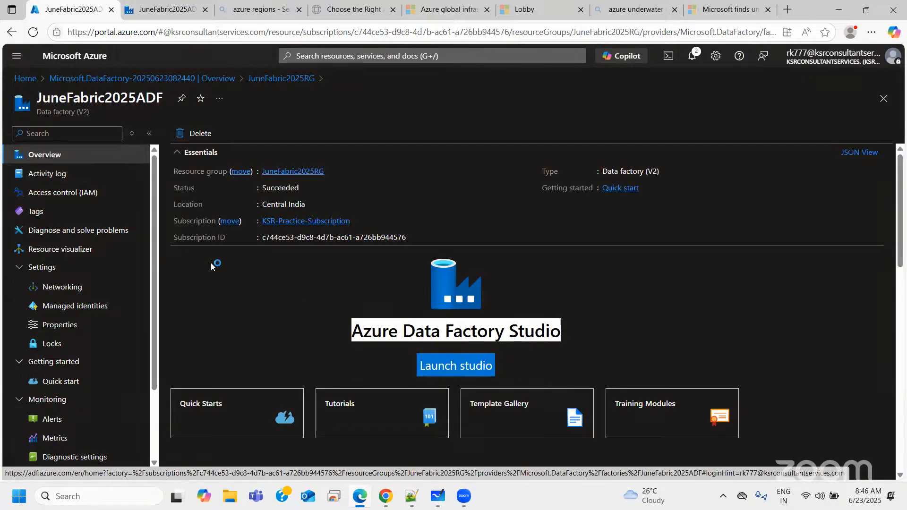
click(168, 10)
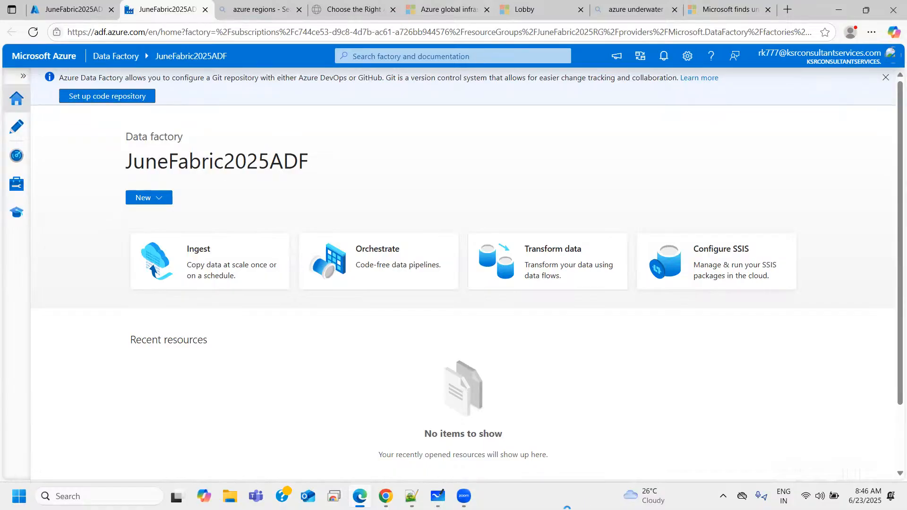
In the Notepad++ notes, add the lines "Service No 1" and "ADF - Azure Data Factory" below the "US - Evening" entry.
click(412, 497)
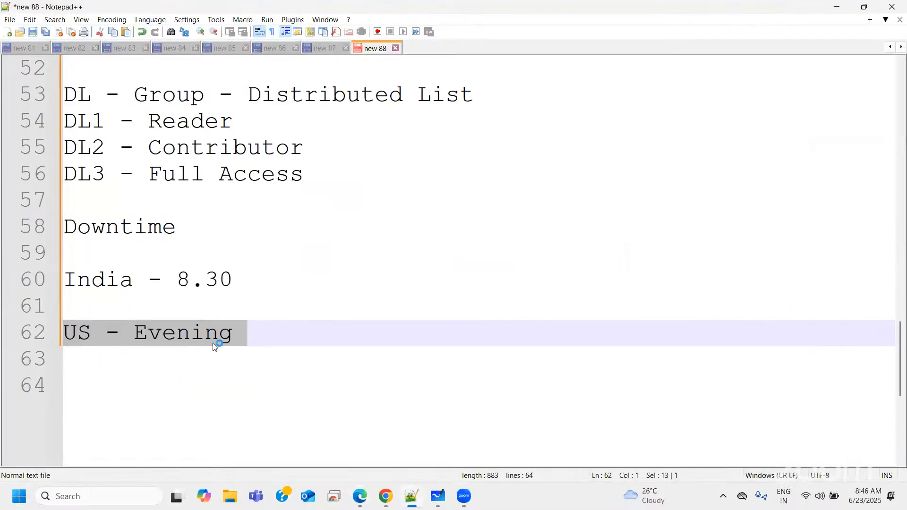
scroll(213, 343, up, 2)
scroll(214, 344, up, 1)
scroll(214, 343, down, 4)
click(98, 313)
key(Return)
key(Return)
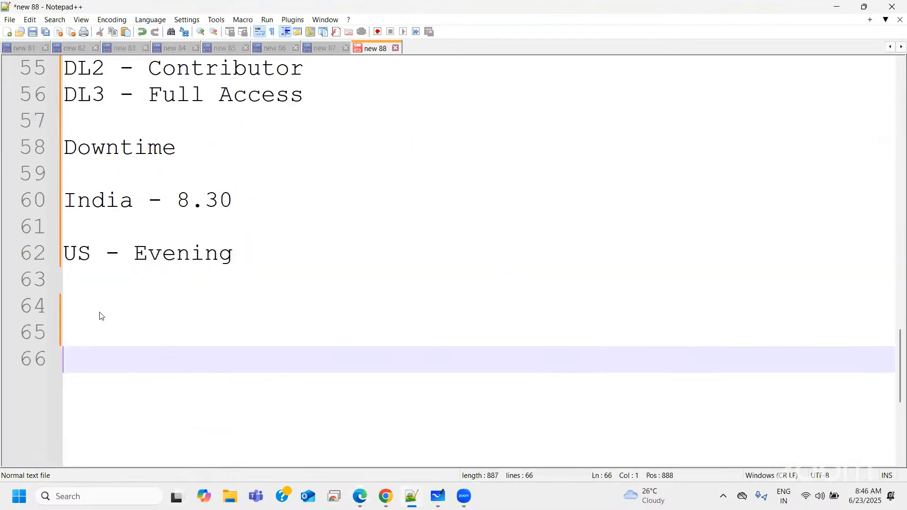
text(Service No 1)
key(Return)
key(Return)
text(ADF)
key(BackSpace)
key(BackSpace)
key(BackSpace)
key(BackSpace)
text(ADF - Azure Data Factory)
key(Return)
key(Return)
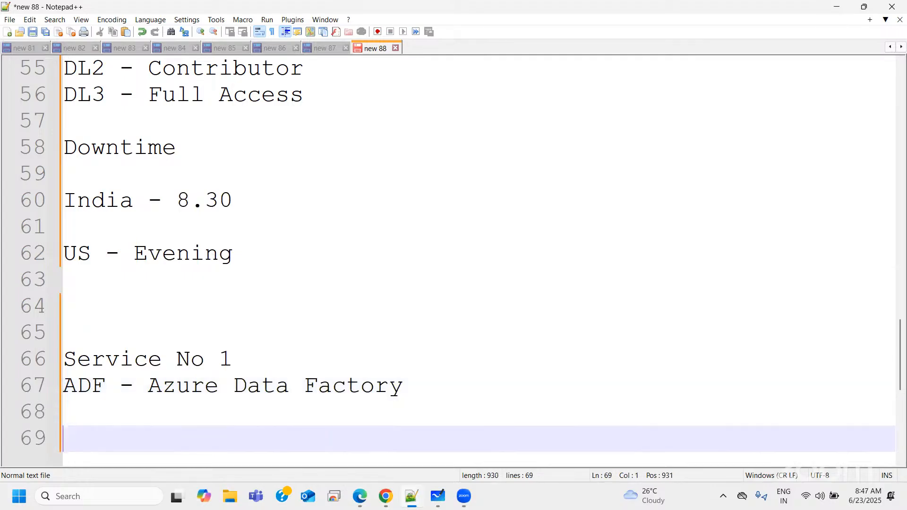
Append "- ETL" to the "ADF - Azure Data Factory" line in the notes.
scroll(472, 255, down, 1)
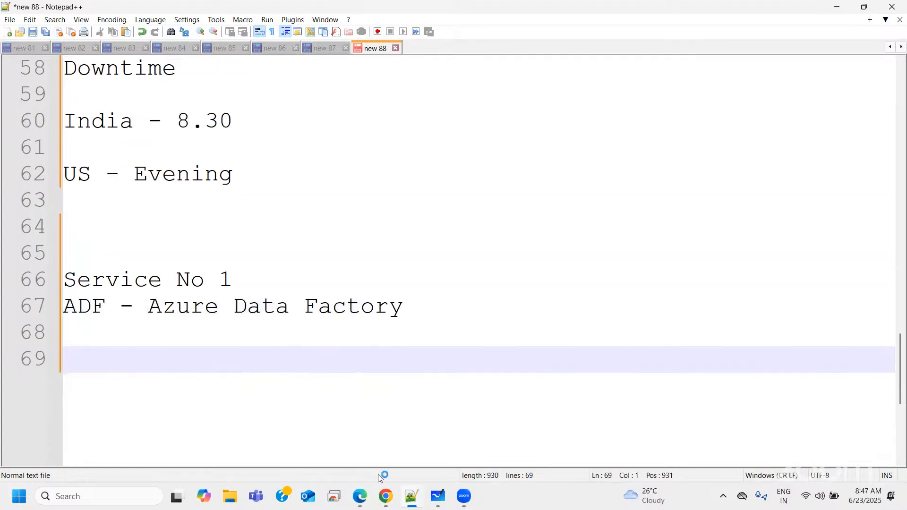
click(419, 308)
text(- ETL)
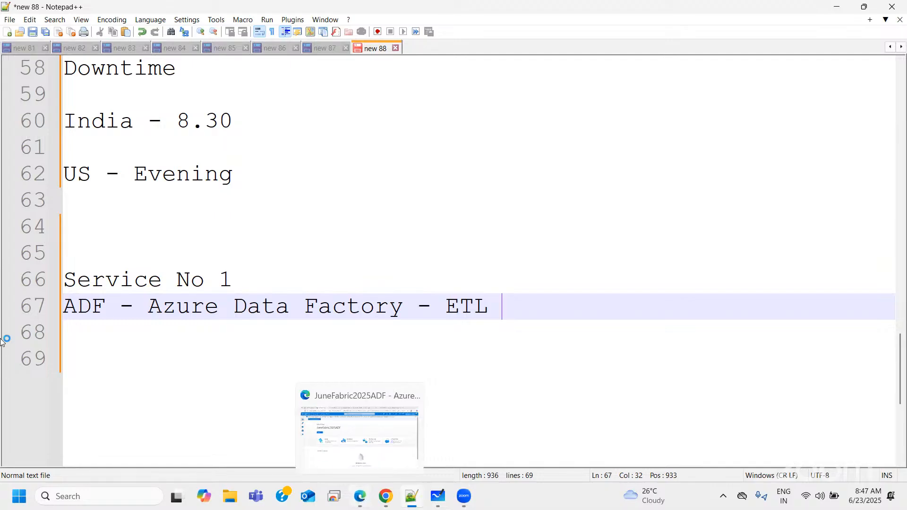
Switch to Edge, open the Power BI service in a new tab and sign in with the first listed work account.
click(360, 496)
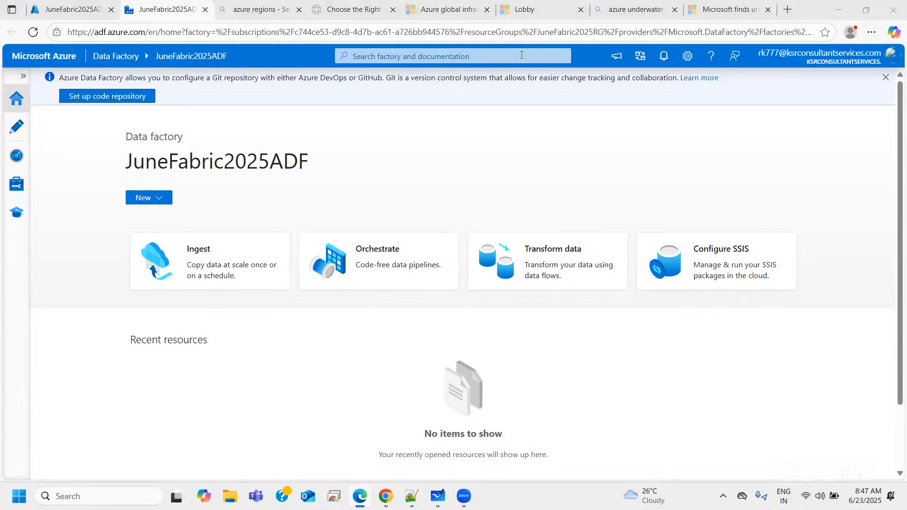
key(ctrl+t)
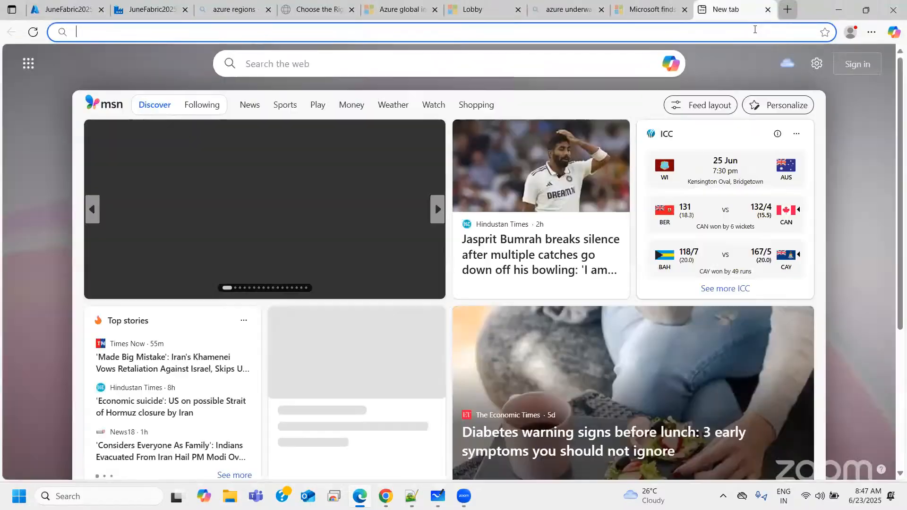
text(power)
key(Return)
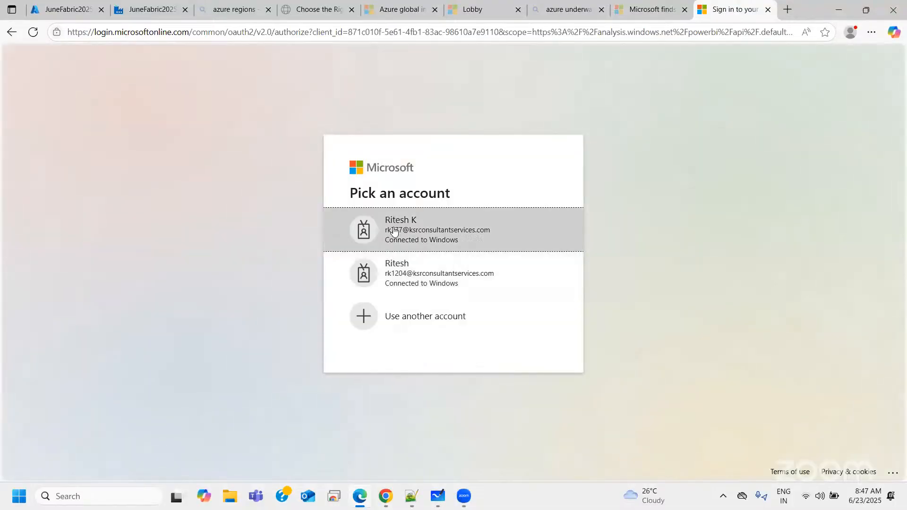
click(394, 231)
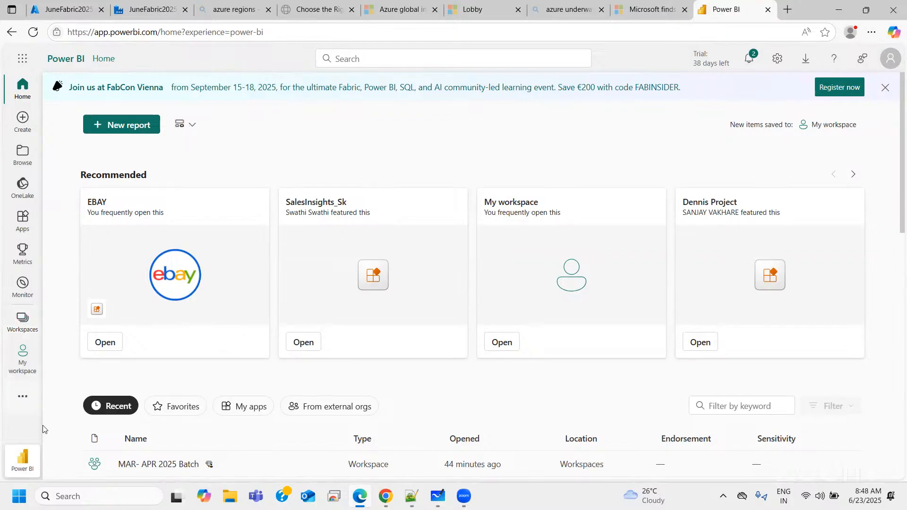
Switch from the Power BI experience to Fabric and open the march batch 2025 workspace.
click(28, 457)
click(58, 406)
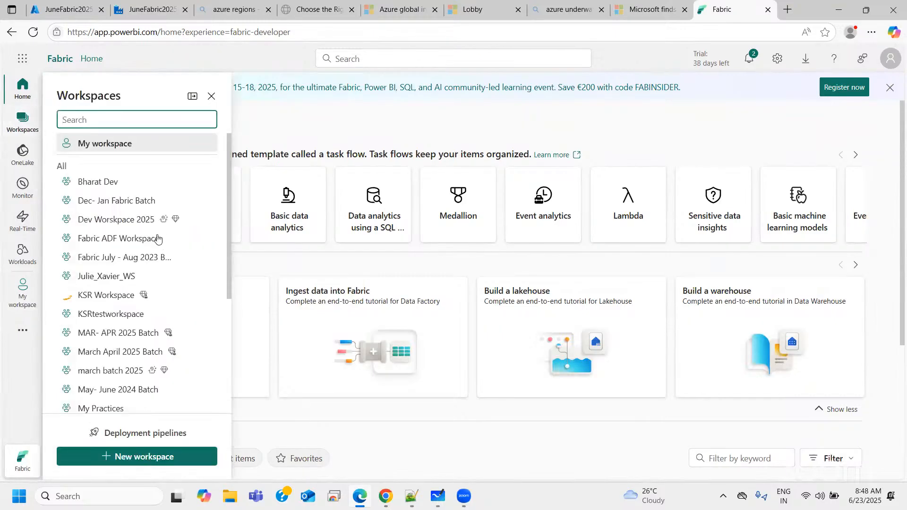
click(109, 371)
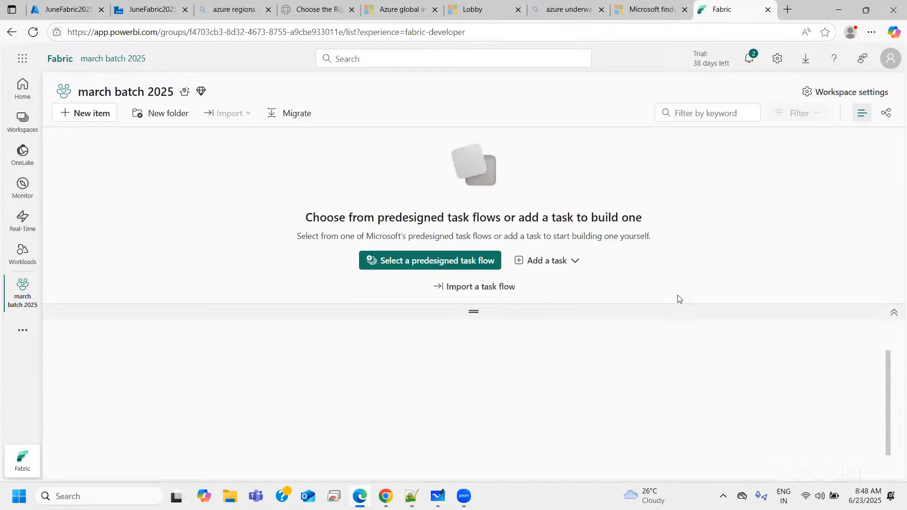
Open the new item catalogue of the march batch 2025 workspace and browse all the available Fabric item types.
click(88, 113)
scroll(518, 303, down, 10)
scroll(520, 320, down, 15)
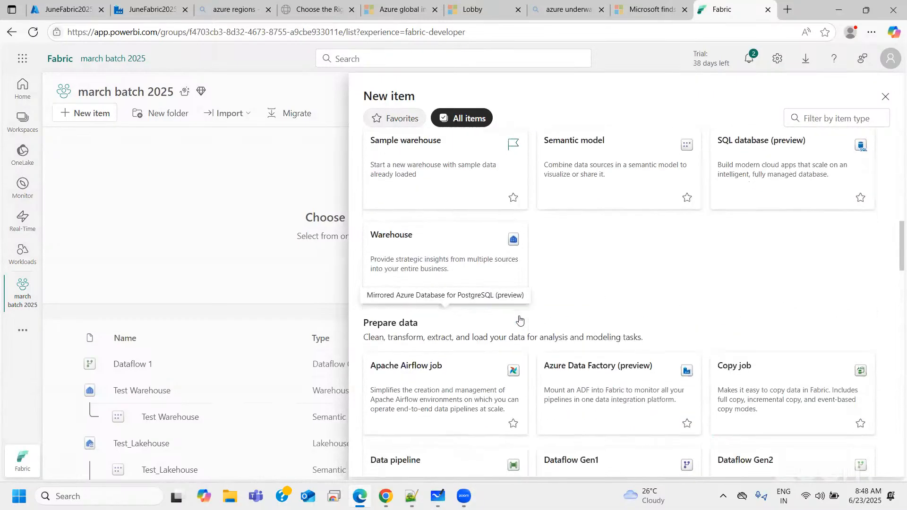
scroll(518, 321, down, 15)
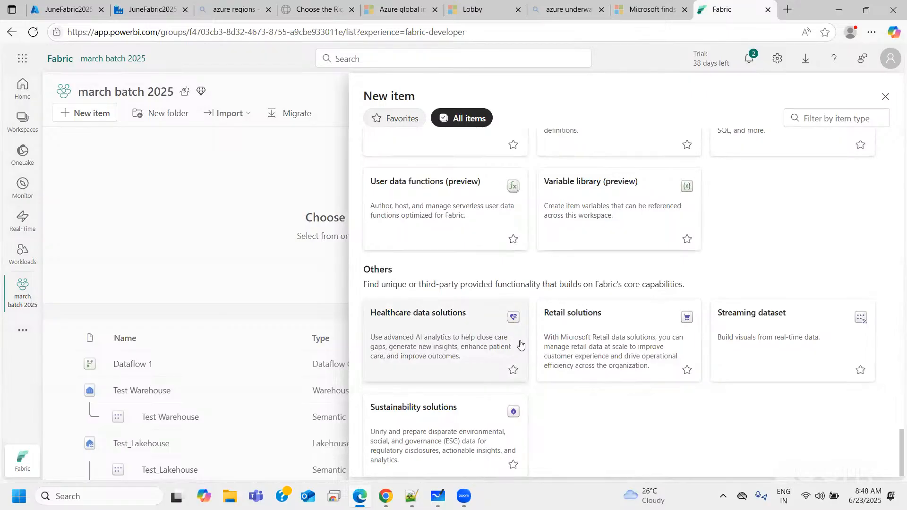
scroll(520, 339, up, 5)
Compare the Data Factory Studio home page with Fabric's new item types, reviewing the prepare, store and mirrored data items.
click(148, 10)
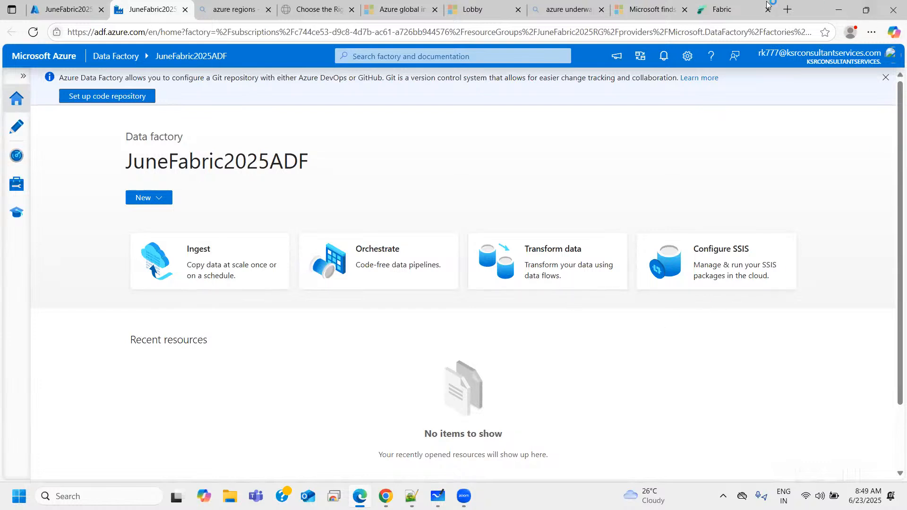
click(751, 9)
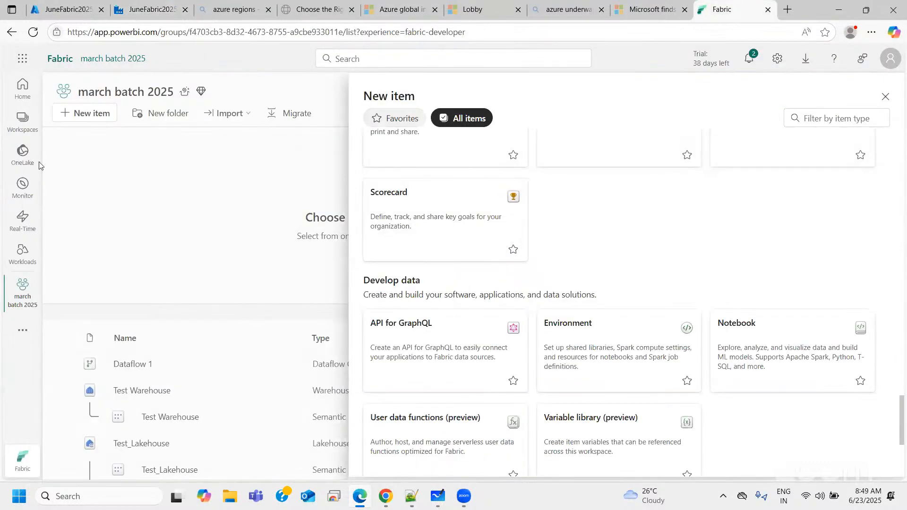
scroll(557, 347, up, 5)
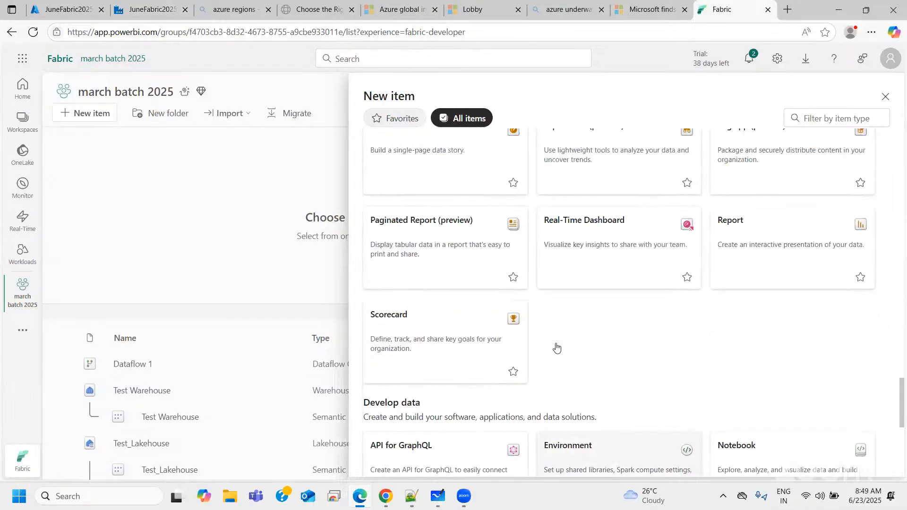
scroll(556, 347, up, 3)
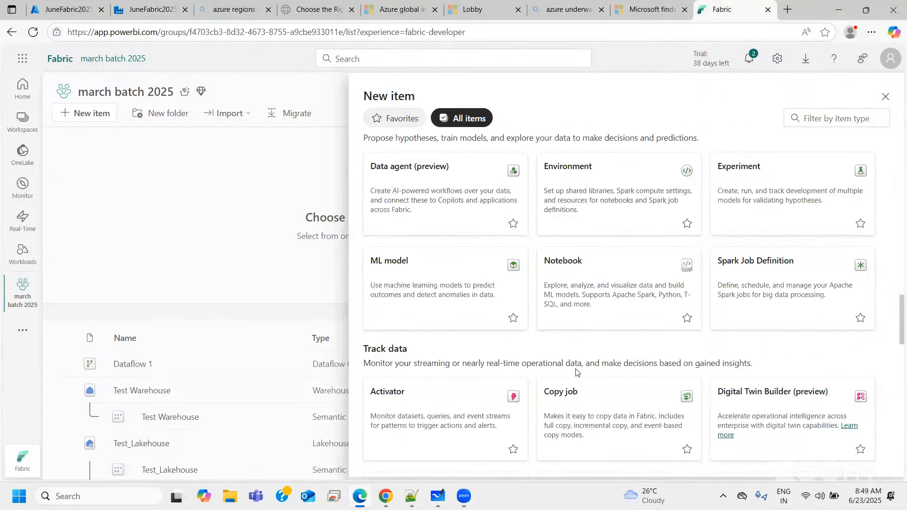
scroll(576, 370, up, 5)
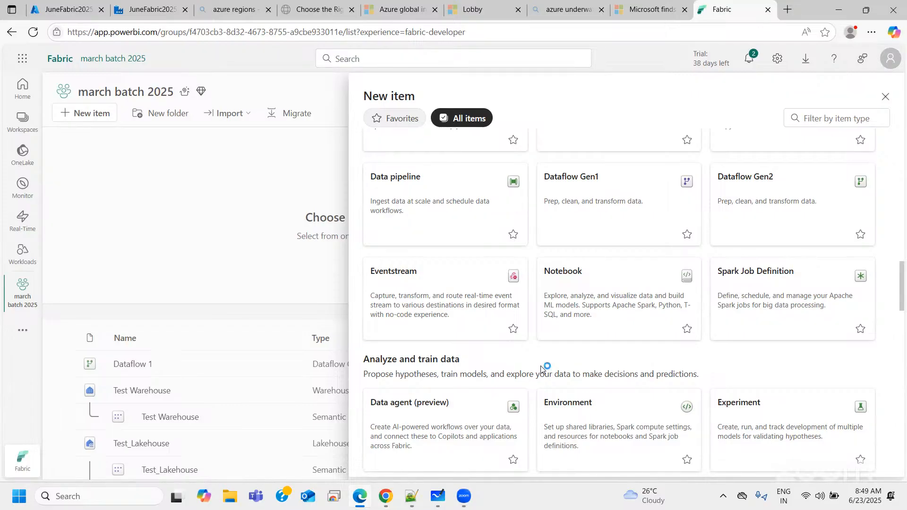
scroll(622, 446, down, 5)
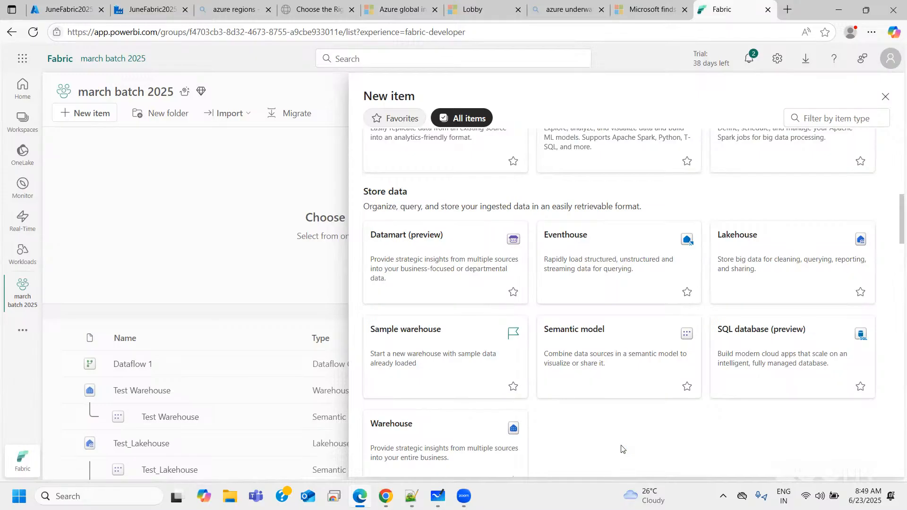
scroll(621, 449, up, 5)
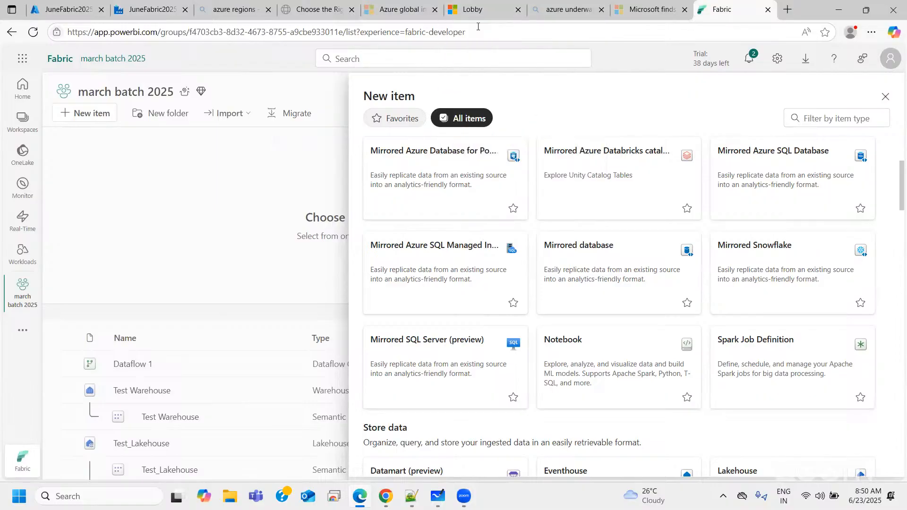
Return to the JuneFabric2025ADF studio, expand its navigation labels and view the Author and Monitor pages.
click(158, 17)
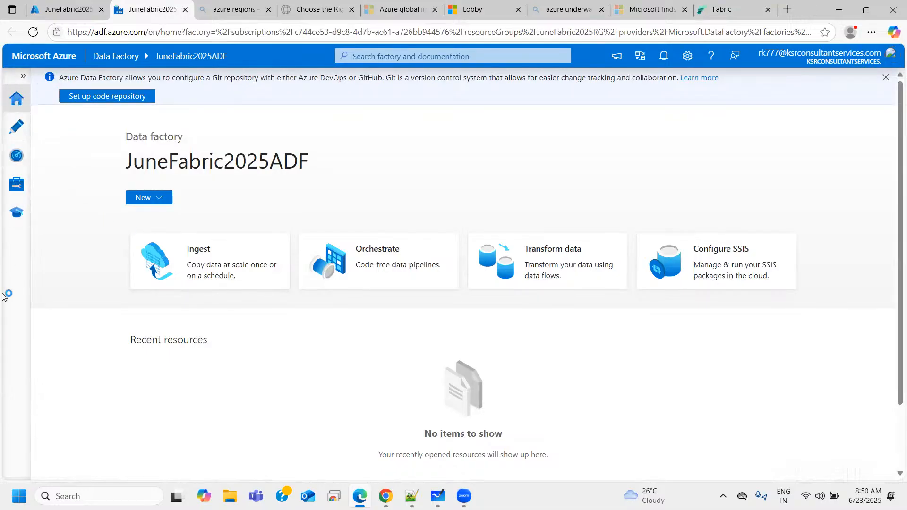
click(22, 78)
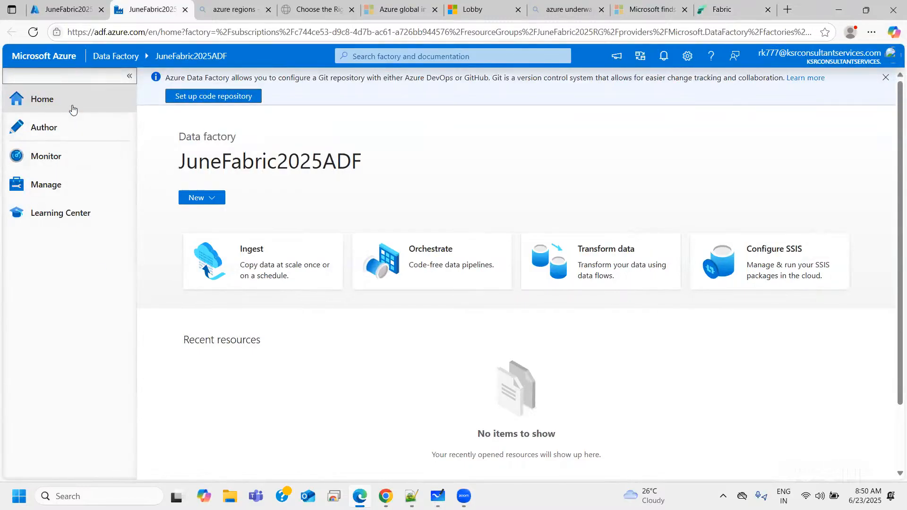
click(33, 131)
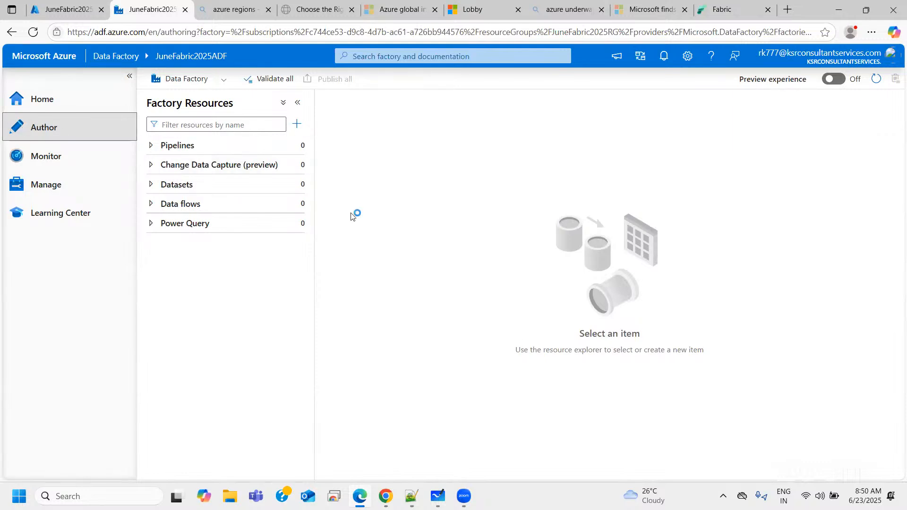
click(41, 158)
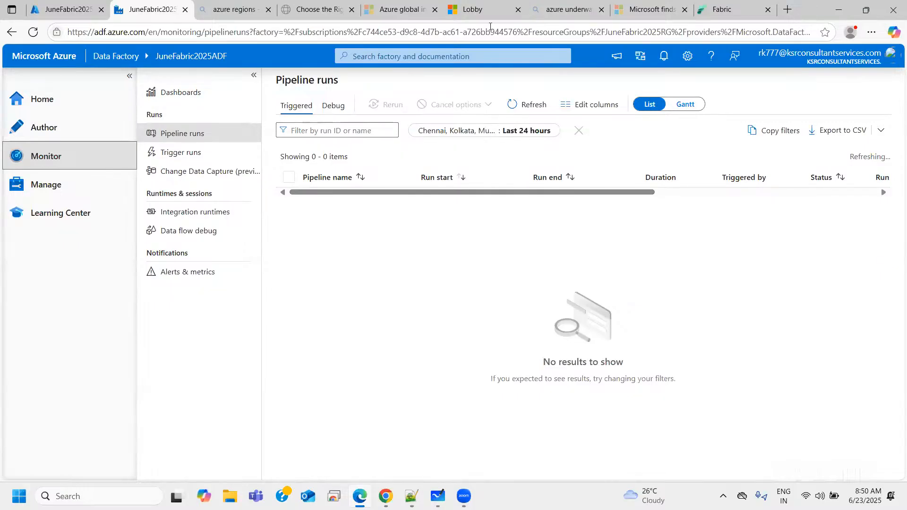
click(30, 164)
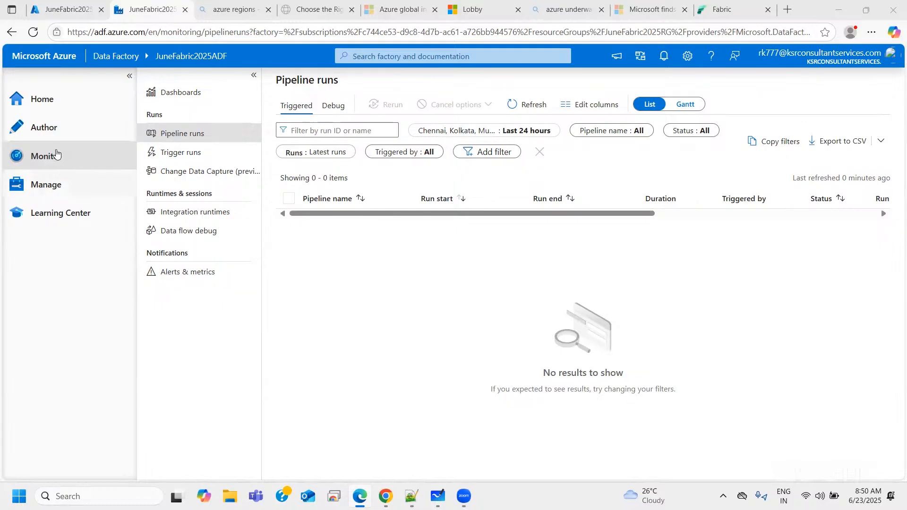
View the data factory's Manage page and Learning Center, and open the list of all tutorials.
click(45, 186)
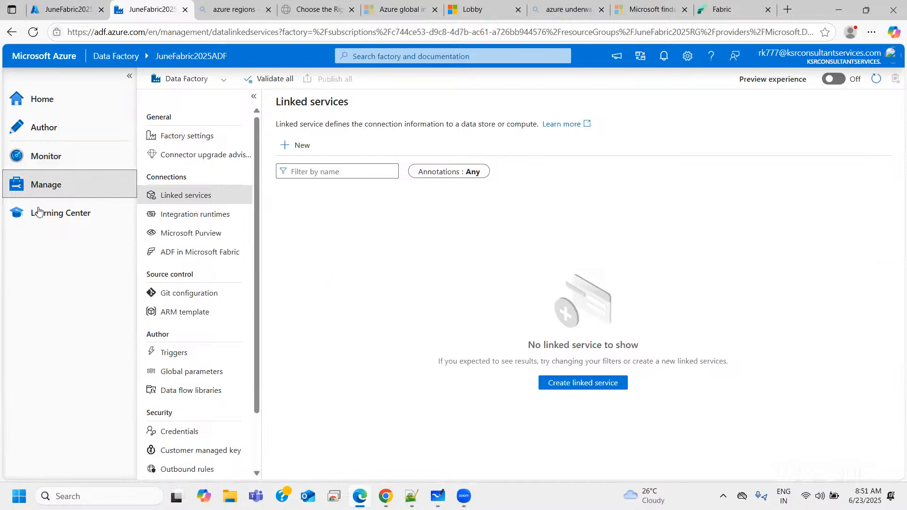
click(227, 313)
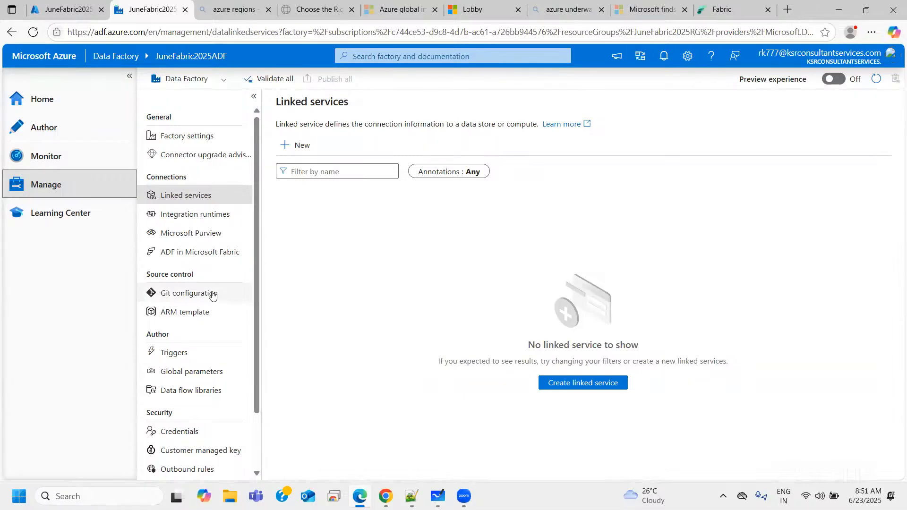
click(34, 215)
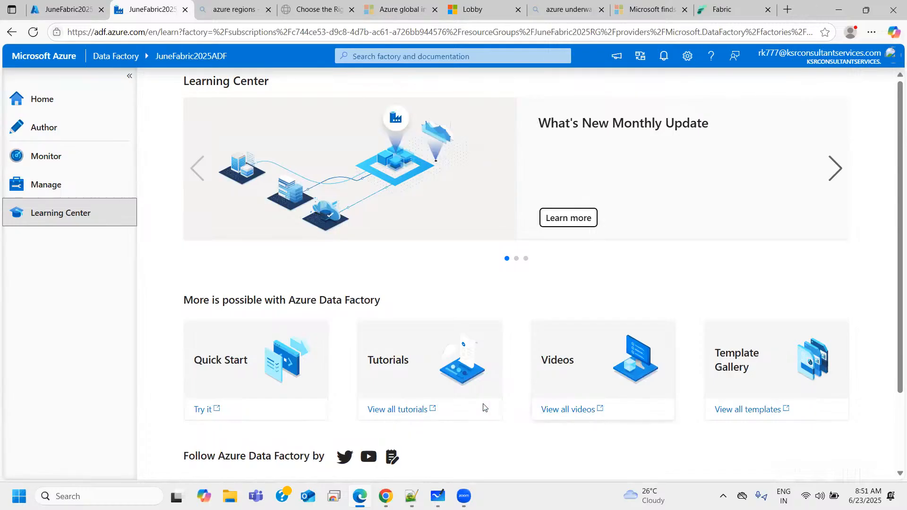
scroll(226, 357, down, 1)
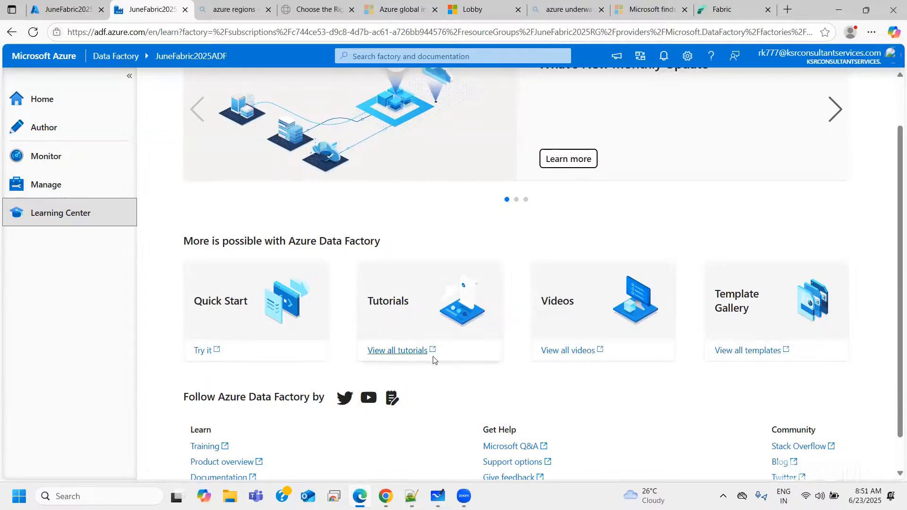
click(400, 354)
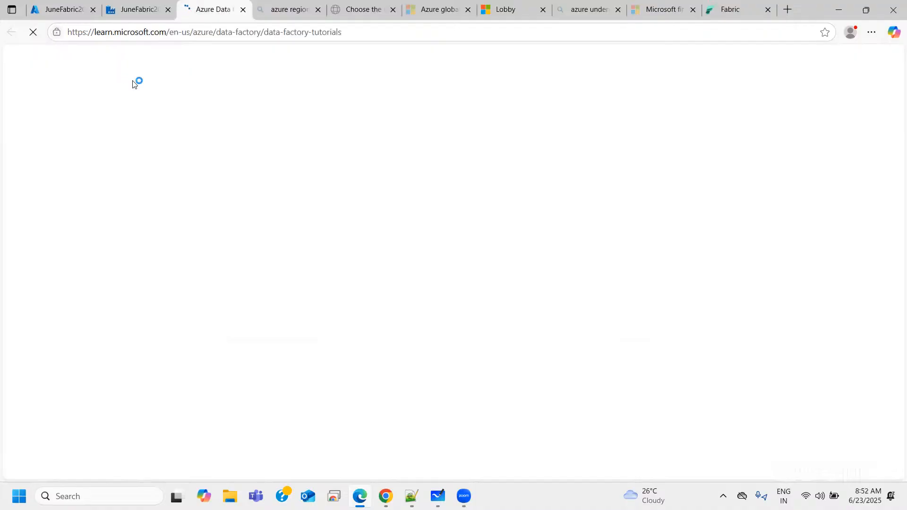
Look through the Azure Data Factory tutorials list, from copying and ingesting data to data lineage.
scroll(304, 349, down, 3)
scroll(303, 349, down, 15)
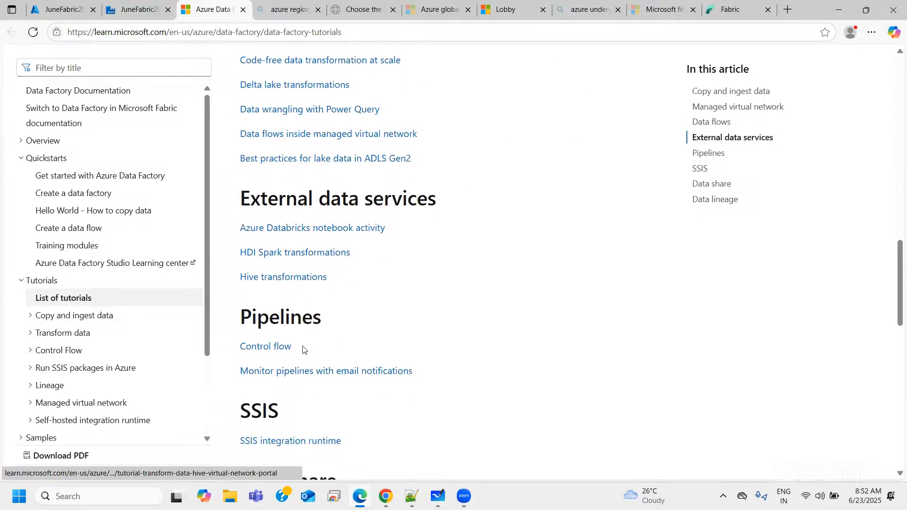
scroll(304, 350, down, 15)
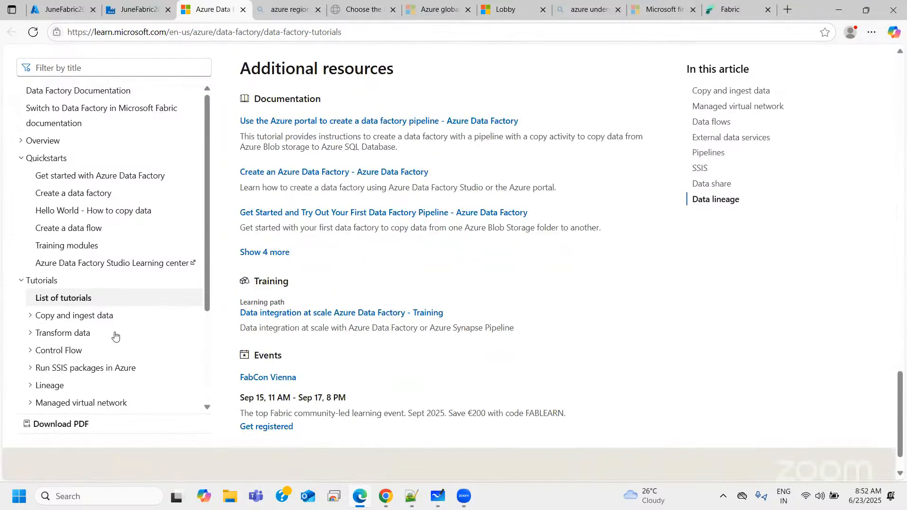
scroll(335, 376, up, 10)
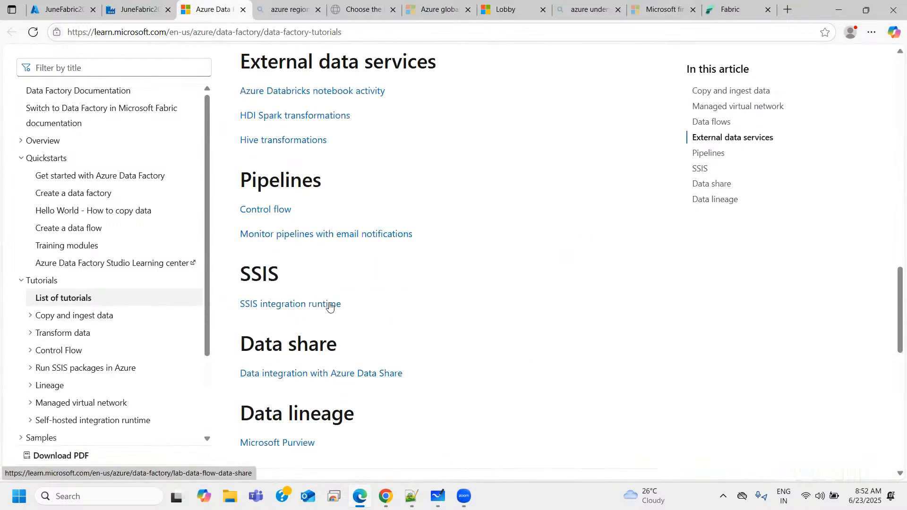
scroll(330, 307, up, 9)
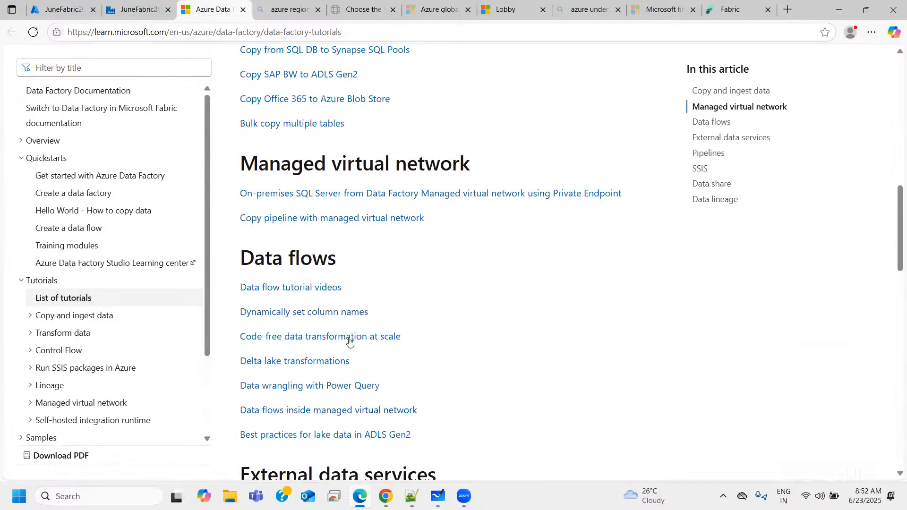
scroll(340, 333, up, 10)
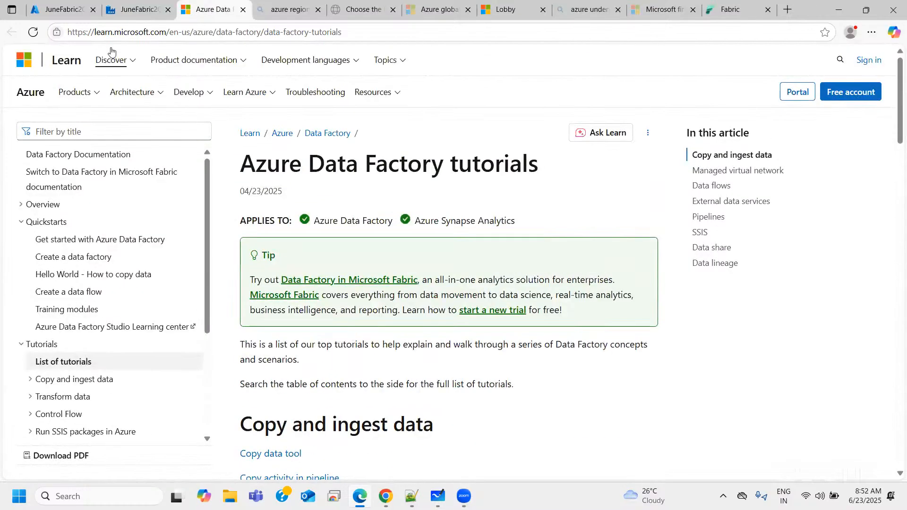
Return to the JuneFabric2025ADF data factory and view its Home page and the Author page's Factory Resources.
click(137, 9)
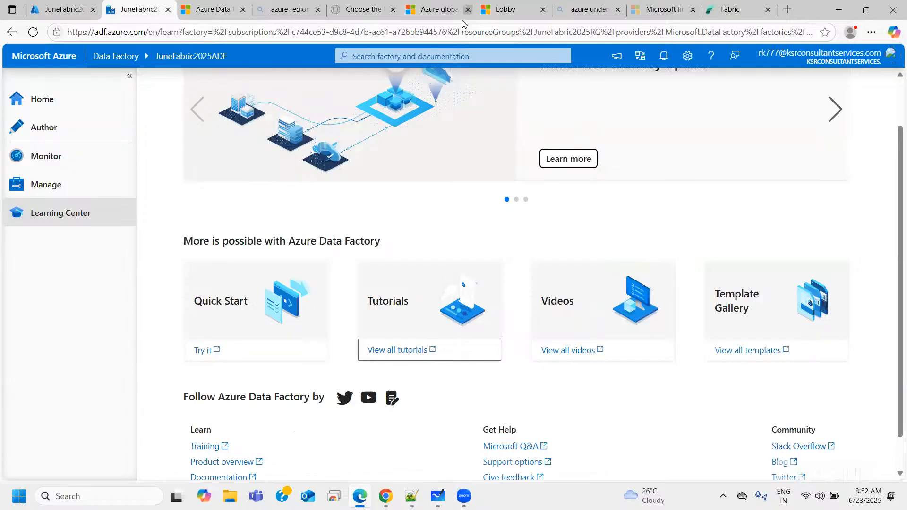
click(45, 102)
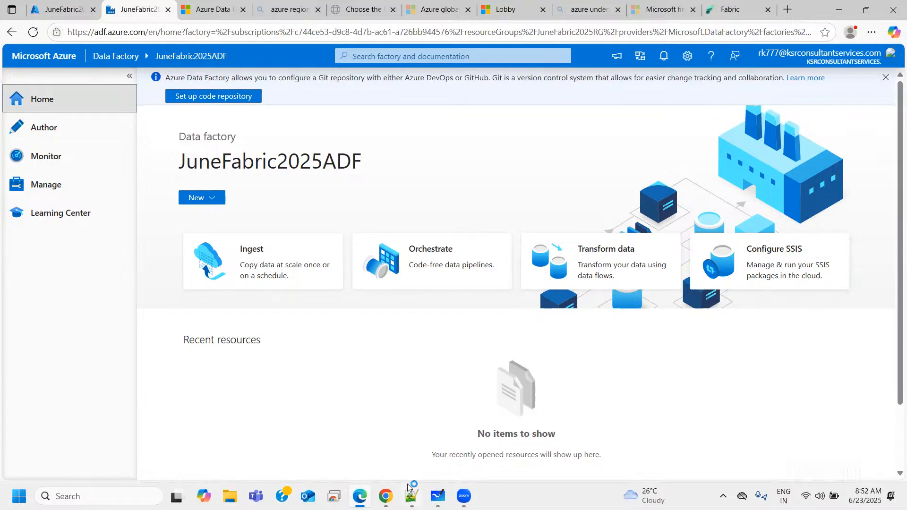
mouse_move(410, 487)
click(47, 127)
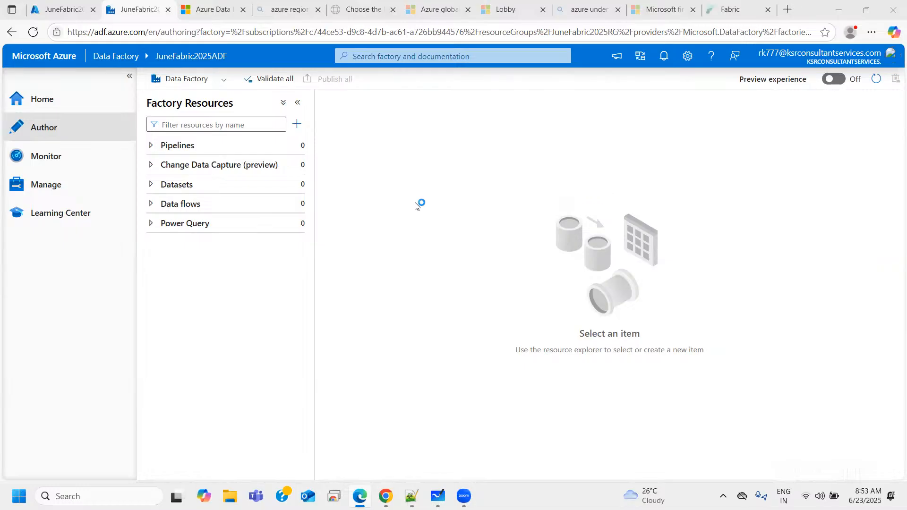
Check the new item types offered in the Fabric workspace, and return to the data factory's Author page.
mouse_move(305, 225)
click(733, 10)
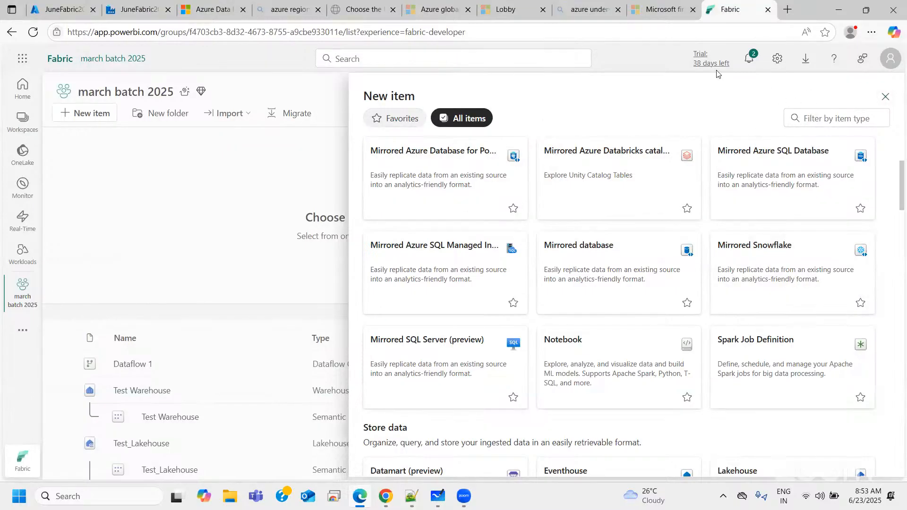
click(119, 14)
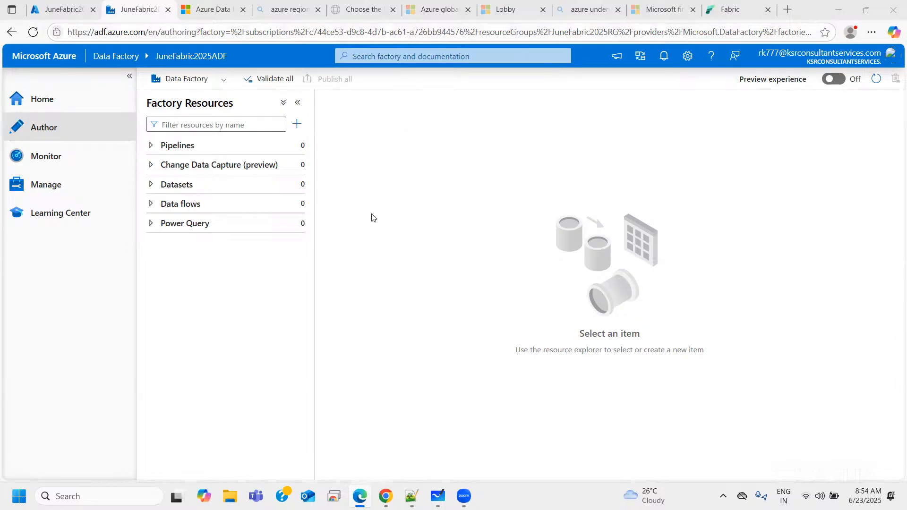
Collapse the data factory's navigation sidebar, and collapse and re-expand the Factory Resources pane.
click(129, 76)
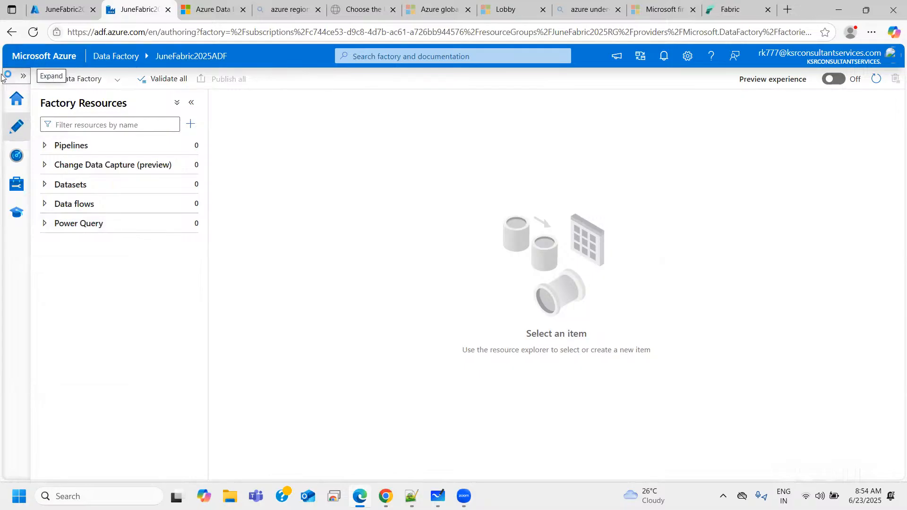
click(191, 103)
click(39, 101)
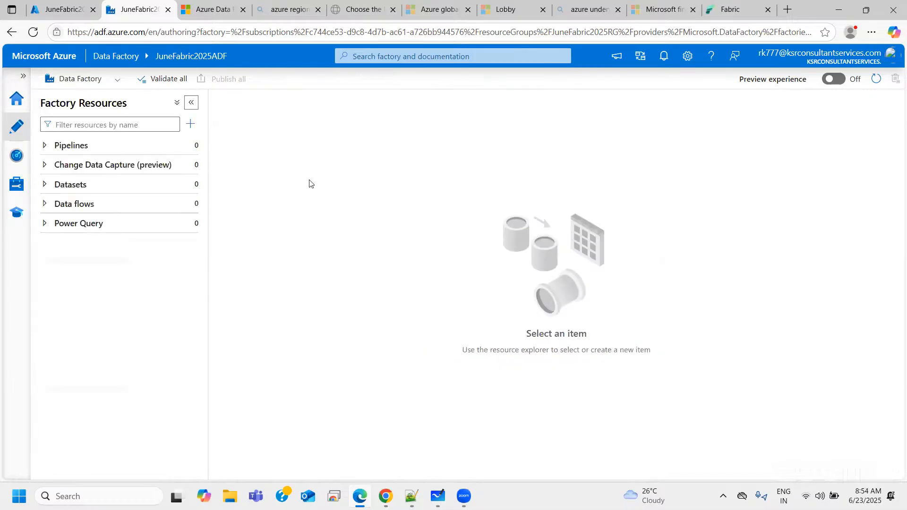
click(194, 108)
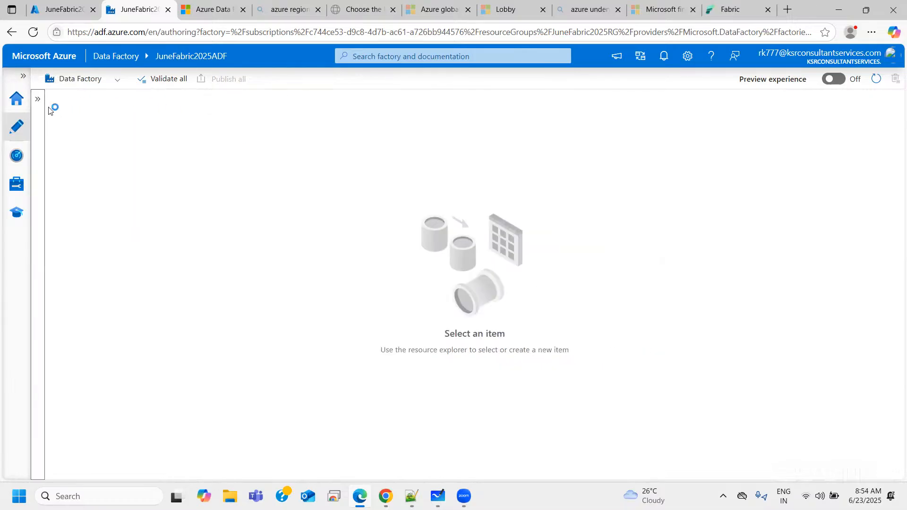
click(38, 102)
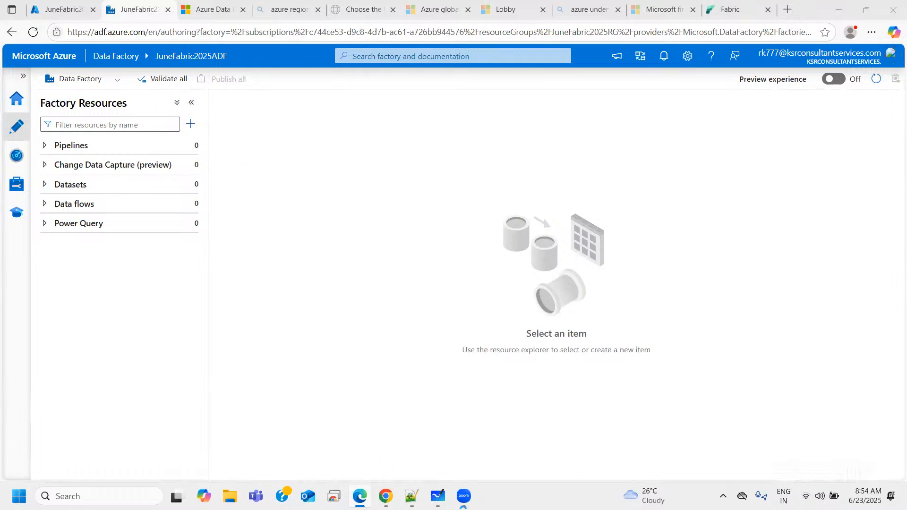
Switch to the Notepad++ notes and insert three blank lines between "US - Evening" and "Service No 1".
click(411, 496)
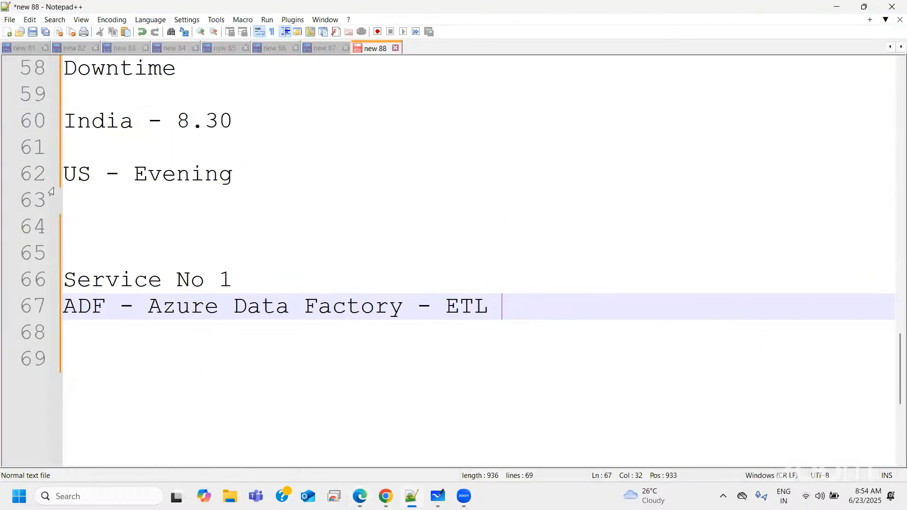
click(100, 211)
key(Return)
key(Return)
key(Return)
key(Up)
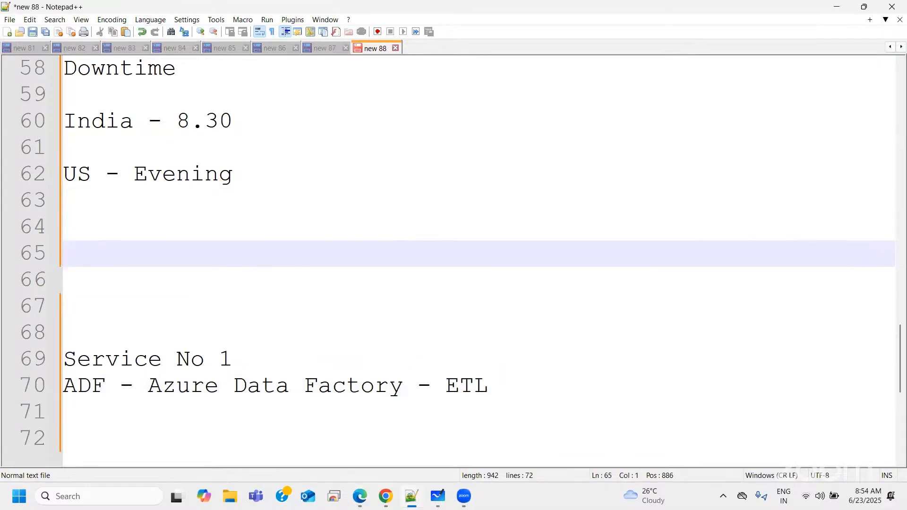
Write the line "Bank - SBI - Mumbai" below "US - Evening", followed by two line breaks.
text(Bank - S)
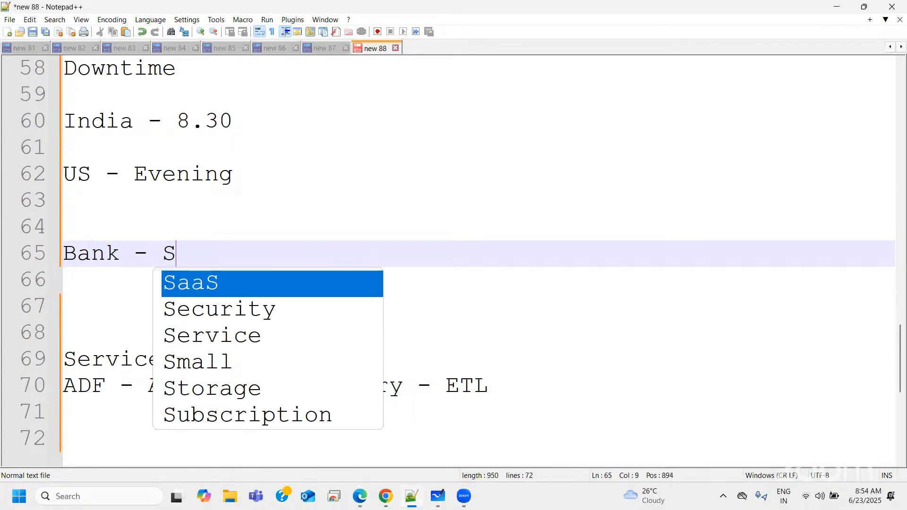
text(BI - )
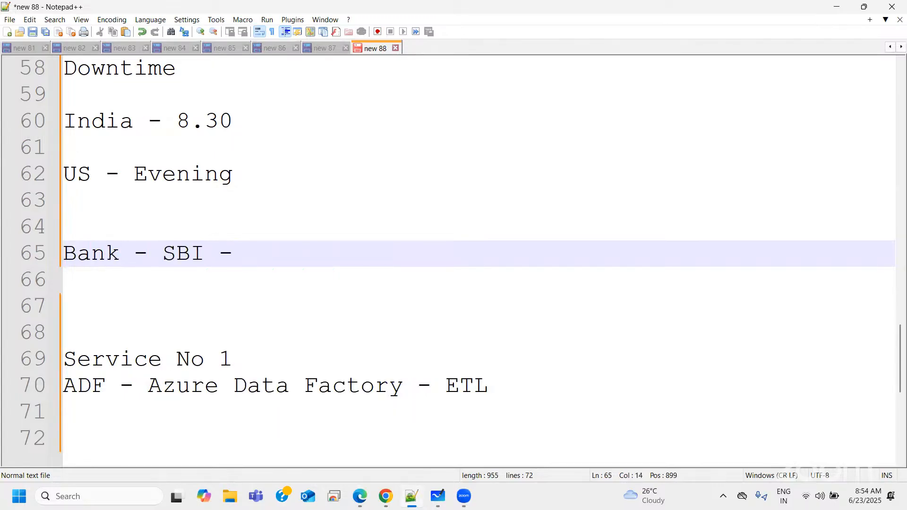
text(Mumbao)
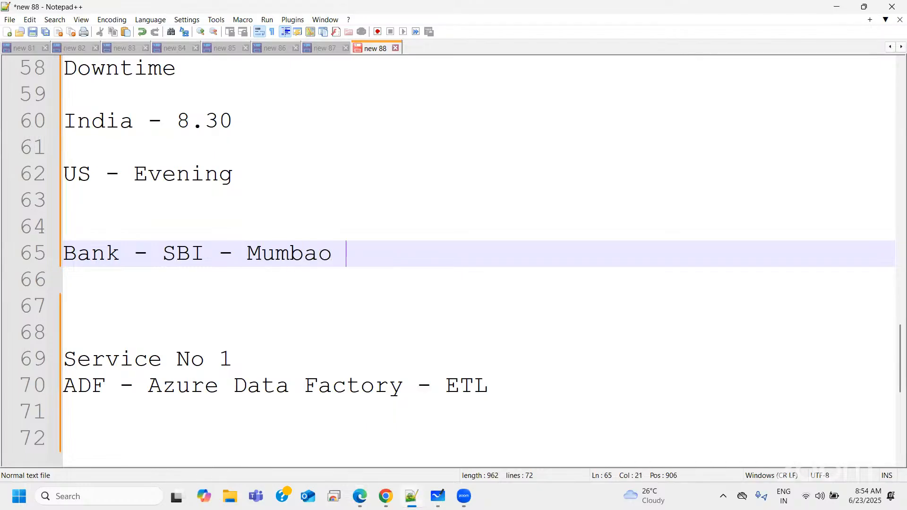
key(BackSpace)
key(BackSpace)
text(i)
key(BackSpace)
text(ai)
key(Return)
key(Return)
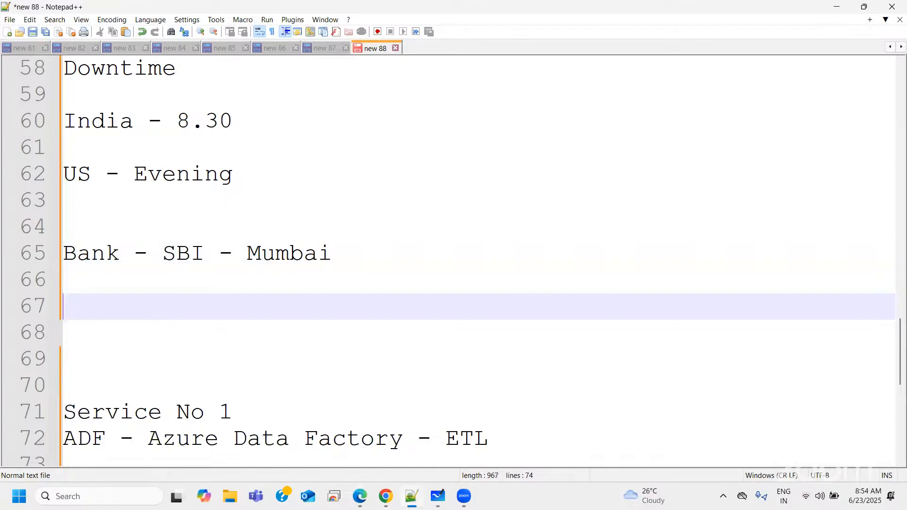
Add a line reading "Regional - Ahmedabad, Hyderabad," below the bank line.
text(Regin)
key(BackSpace)
text(onal - )
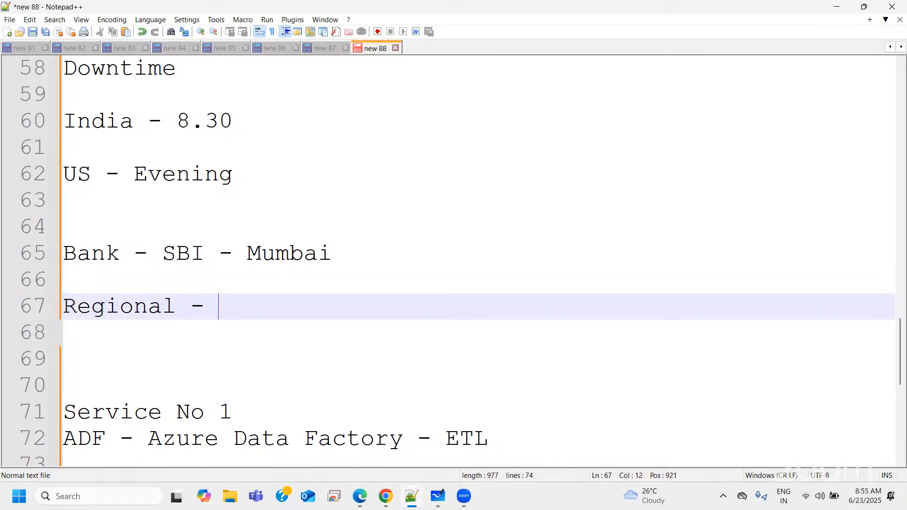
text(Ahm)
key(BackSpace)
key(BackSpace)
text(hmedabad)
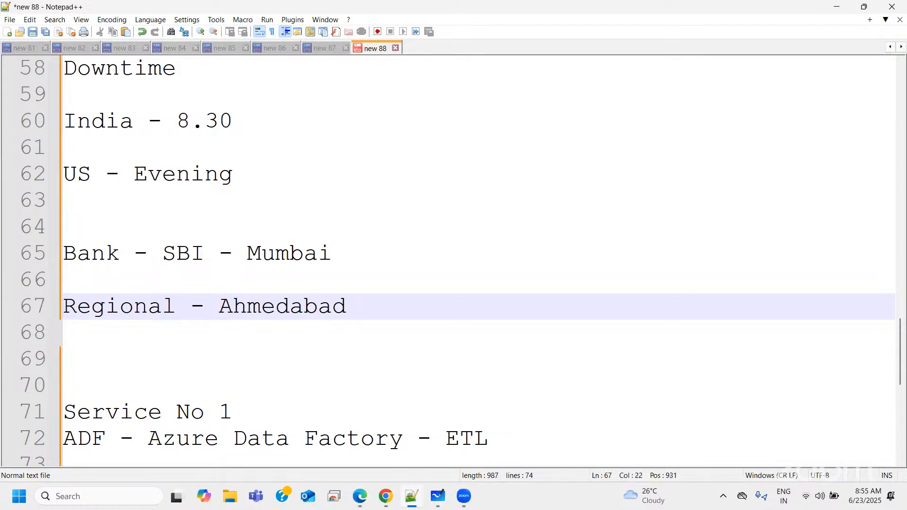
key(BackSpace)
text(, Hyder)
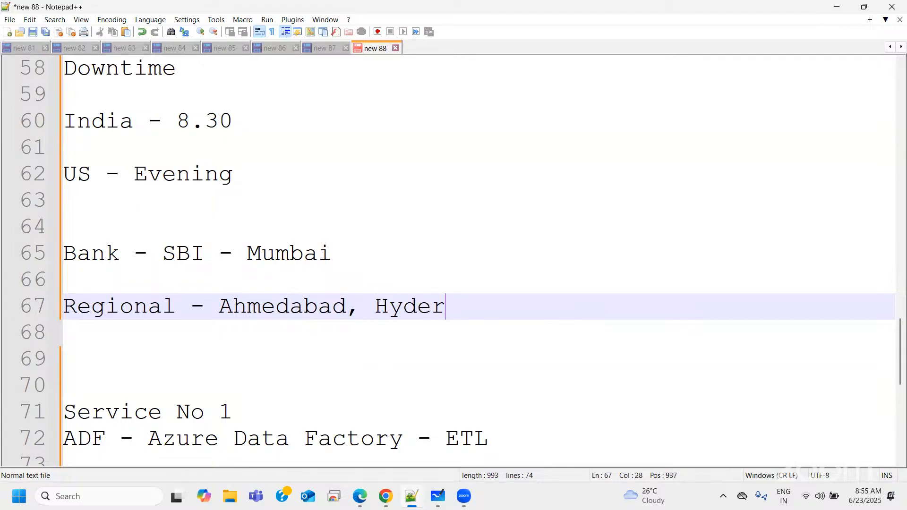
text(abad,)
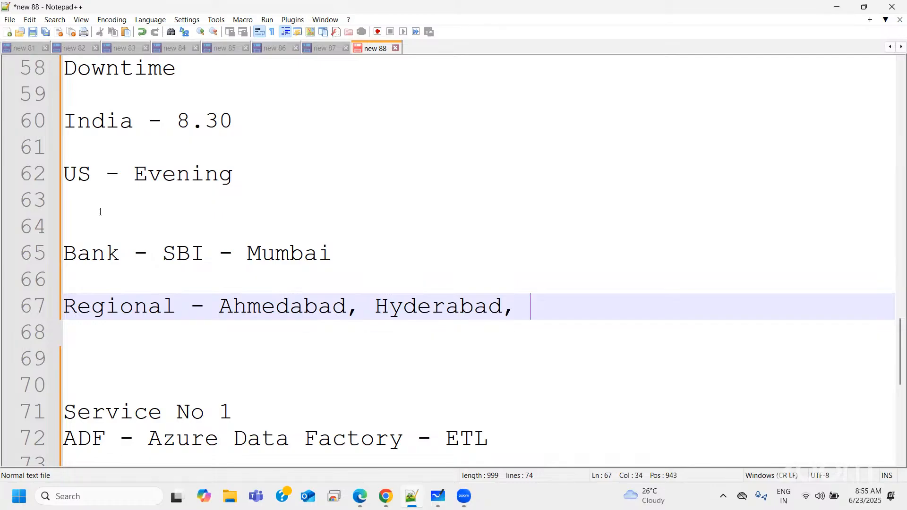
Append "MP - Indore" to the regional line and start a "Zonal -" line directly below it.
text(Mo)
key(BackSpace)
text(P - )
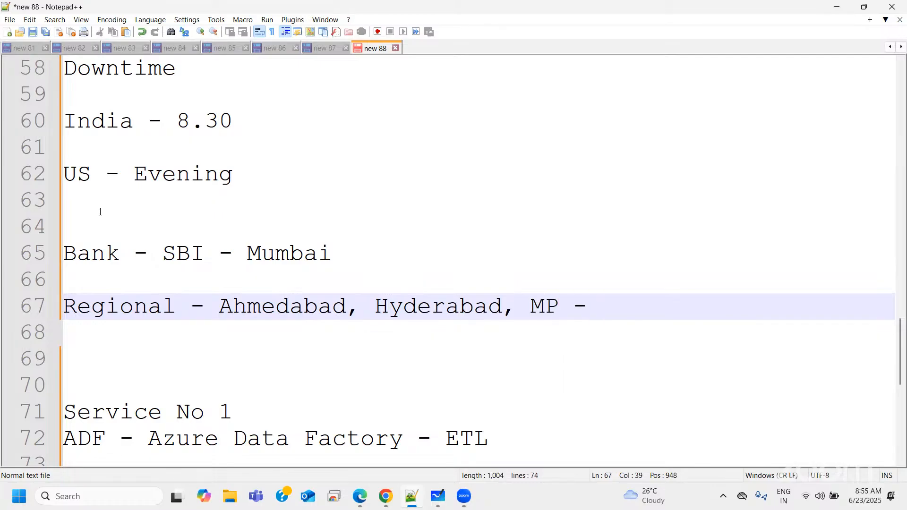
text(in)
key(BackSpace)
key(BackSpace)
text(Indore)
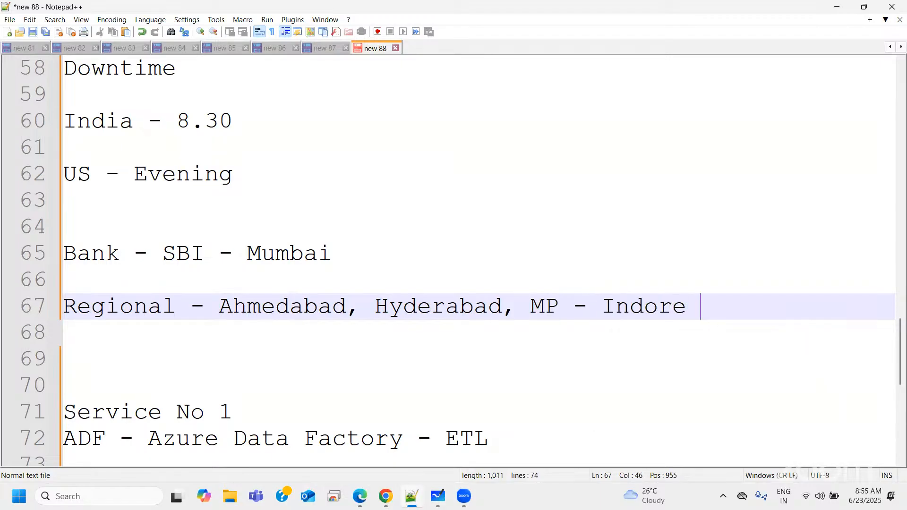
key(Return)
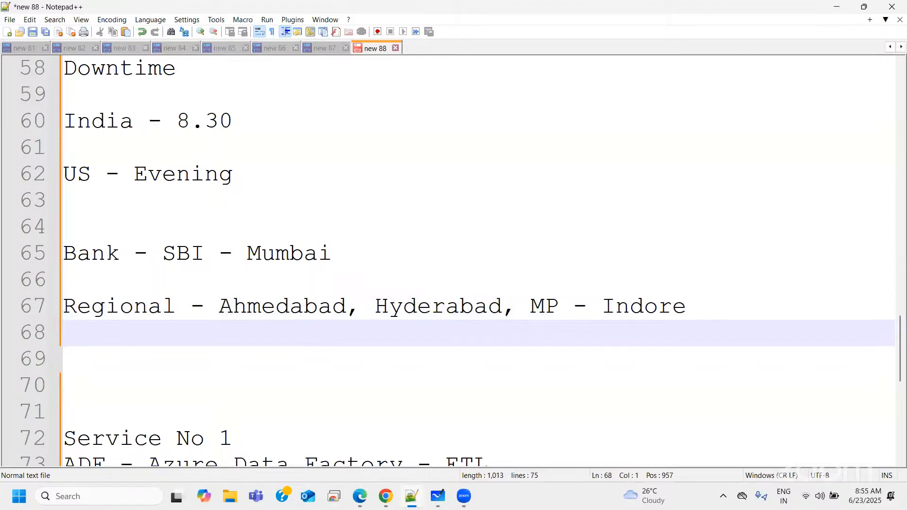
text(Zonal -)
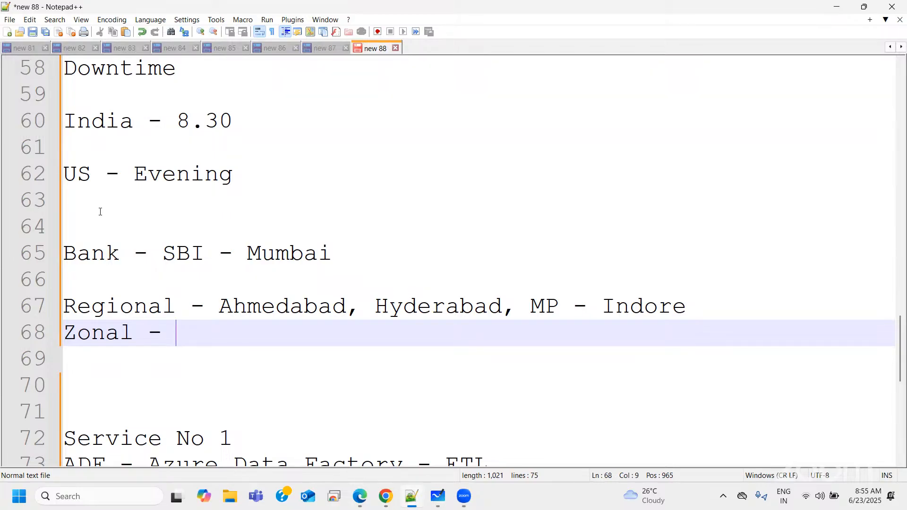
Delete the bank, regional and zonal lines from the notes, along with the extra blank line above them.
double_click(74, 336)
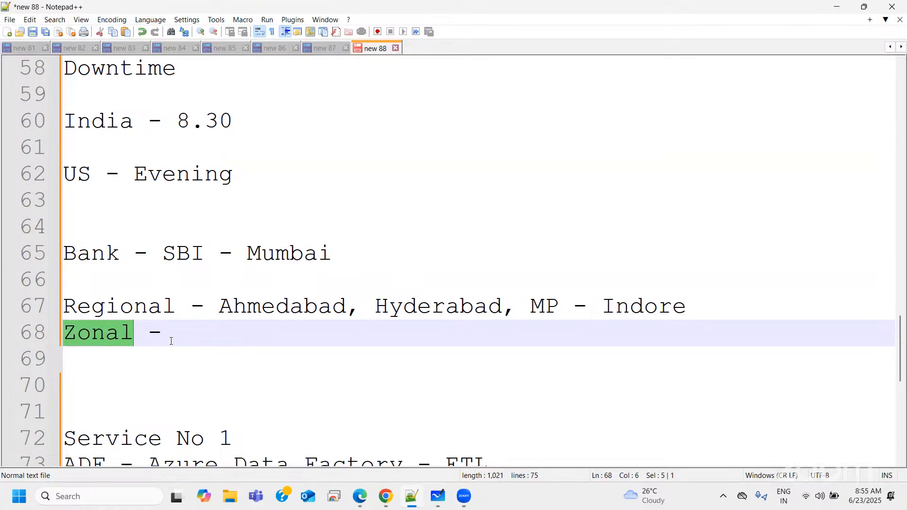
drag(172, 335, 40, 245)
key(BackSpace)
key(BackSpace)
key(BackSpace)
key(BackSpace)
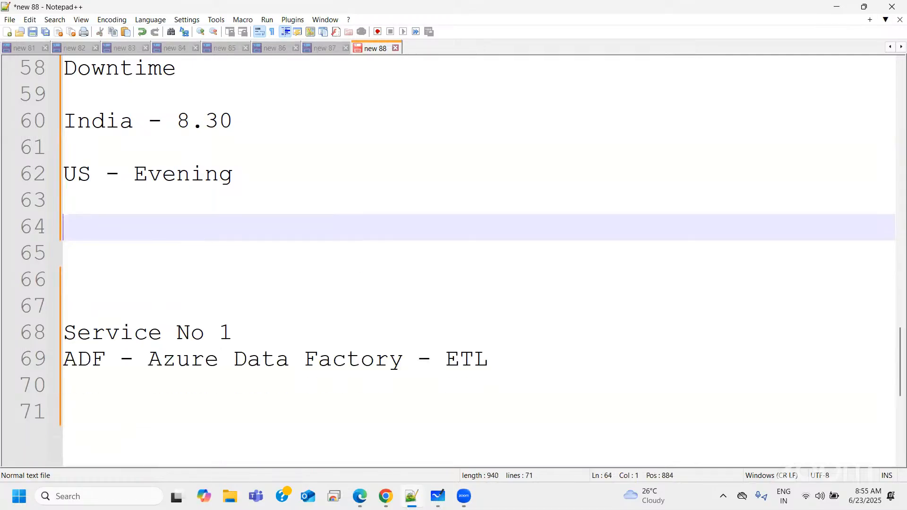
Switch to Edge and view the Factory Resources list in Azure Data Factory Studio.
click(360, 497)
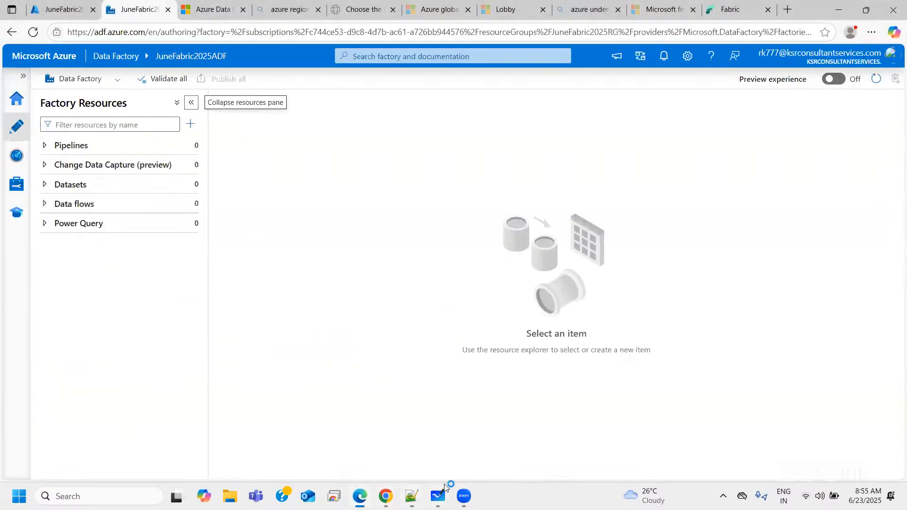
mouse_move(461, 497)
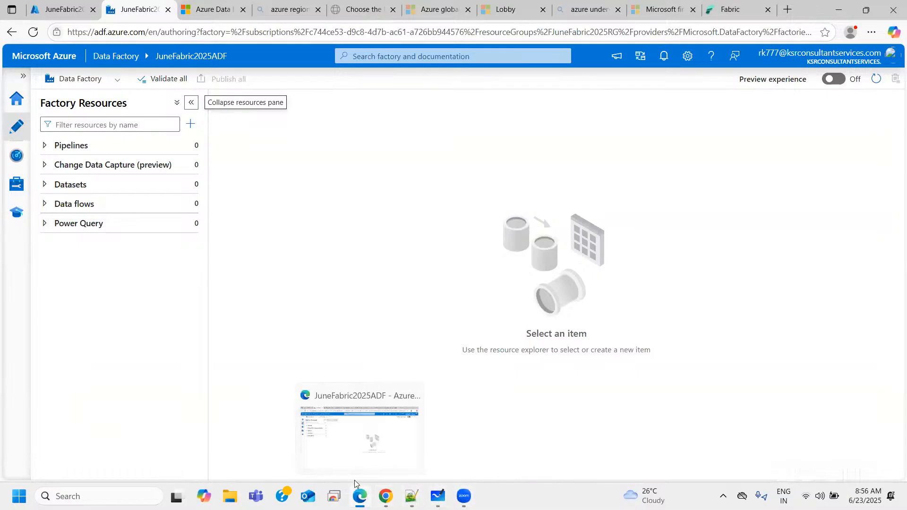
Switch to Notepad++ and write the heading "Components in ADF" two blank lines below "ADF - Azure Data Factory - ETL", followed by a new line.
click(413, 497)
click(475, 299)
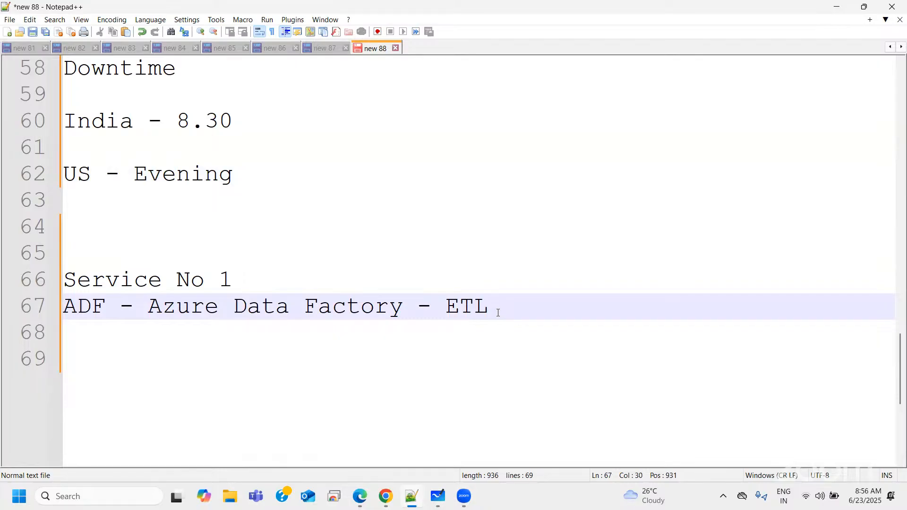
click(525, 321)
key(Return)
key(Return)
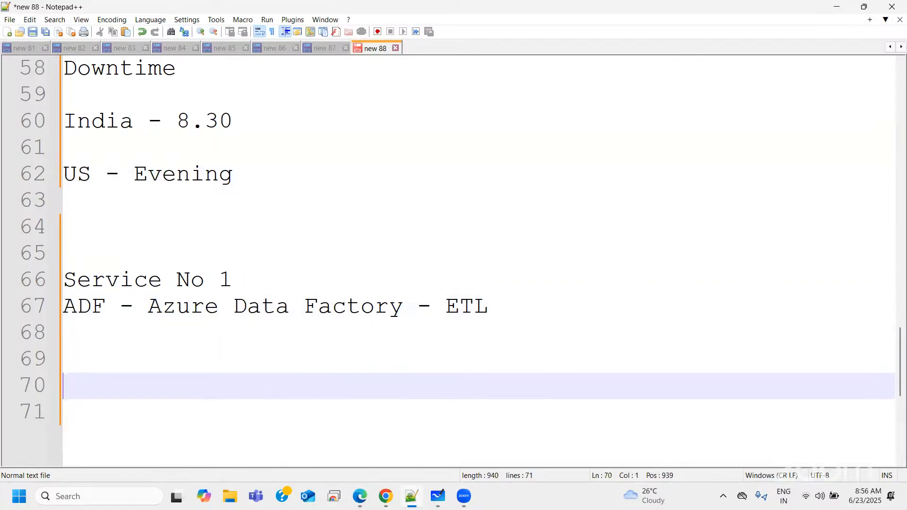
text(Compo)
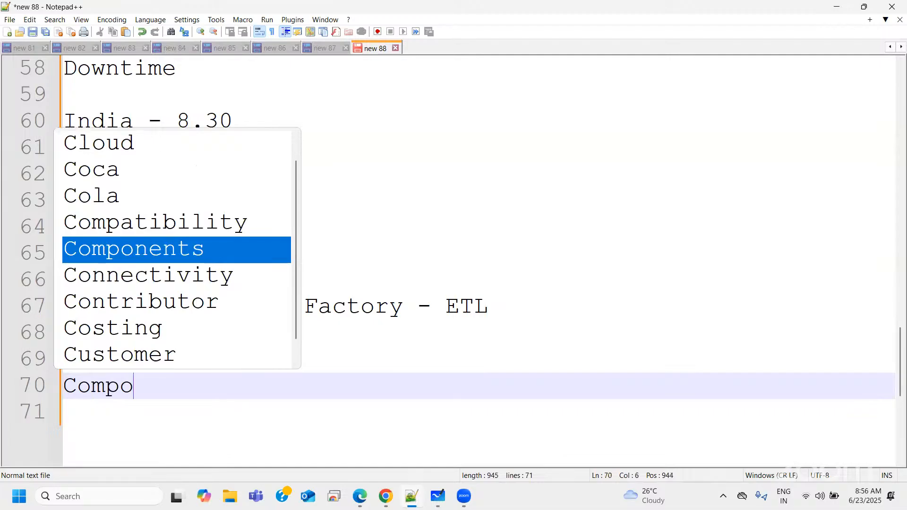
text(nents in ADF)
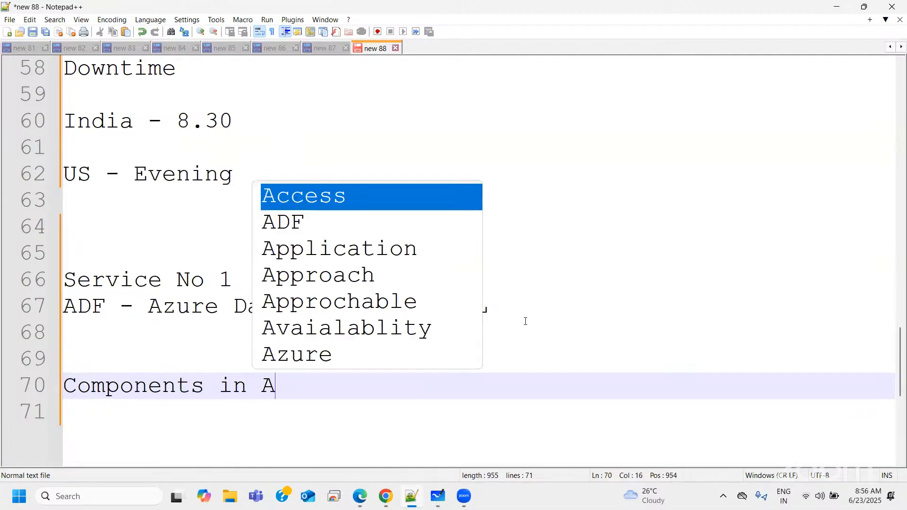
key(Return)
key(Return)
key(BackSpace)
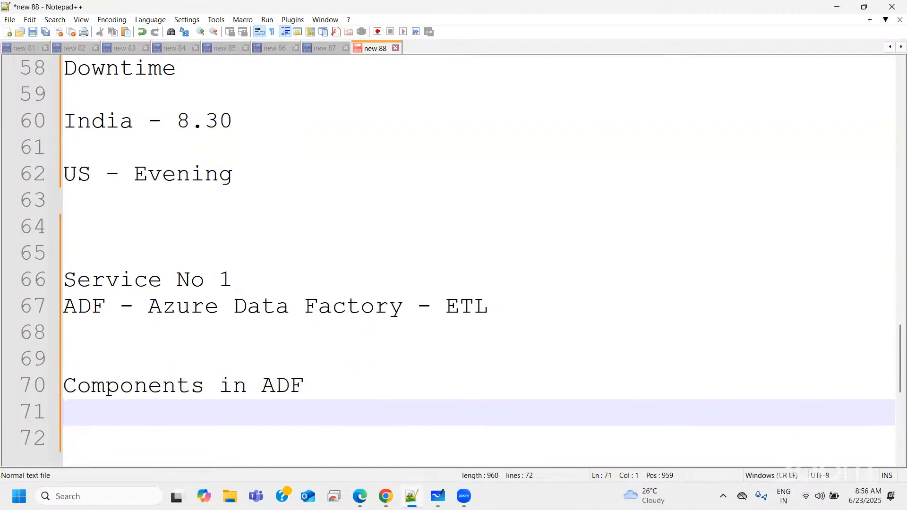
List "Pipeline", "Activity" and "Trigger" on separate lines under the "Components in ADF" heading, followed by a new line.
scroll(515, 332, down, 2)
text(Pipeline)
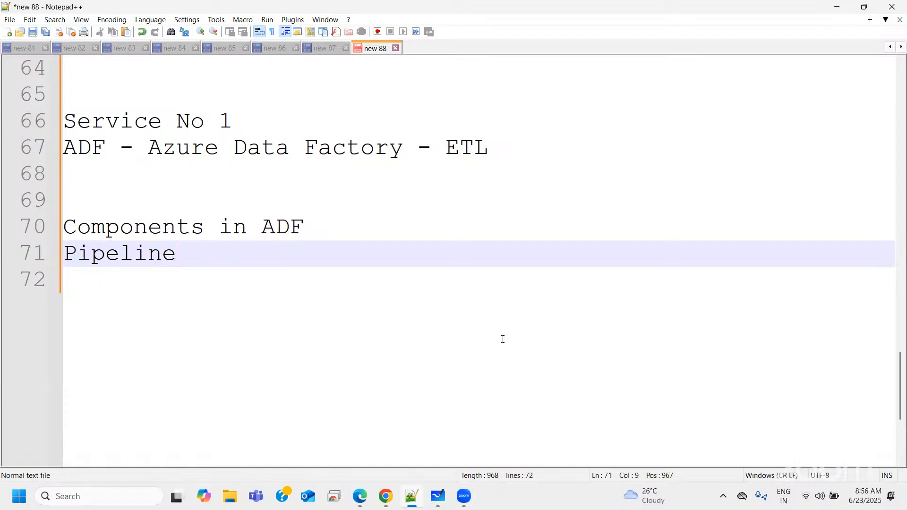
key(Return)
text(Ac)
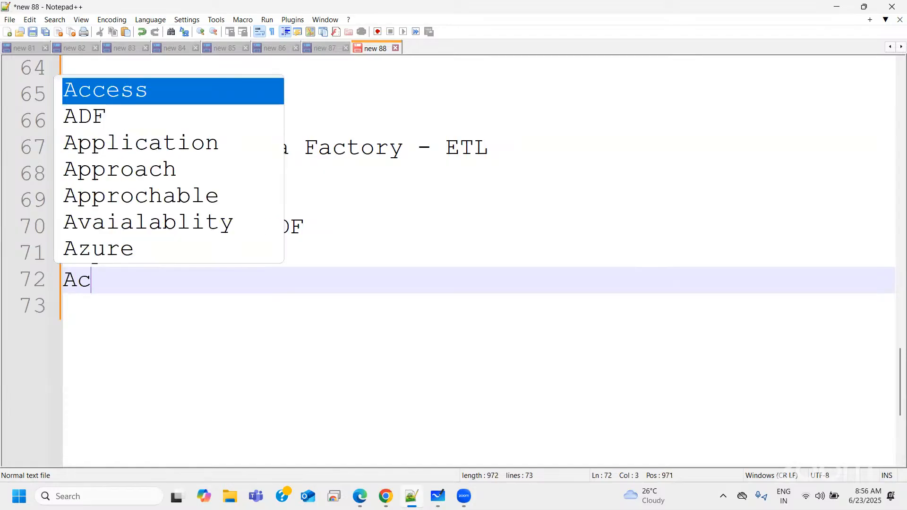
text(tivity)
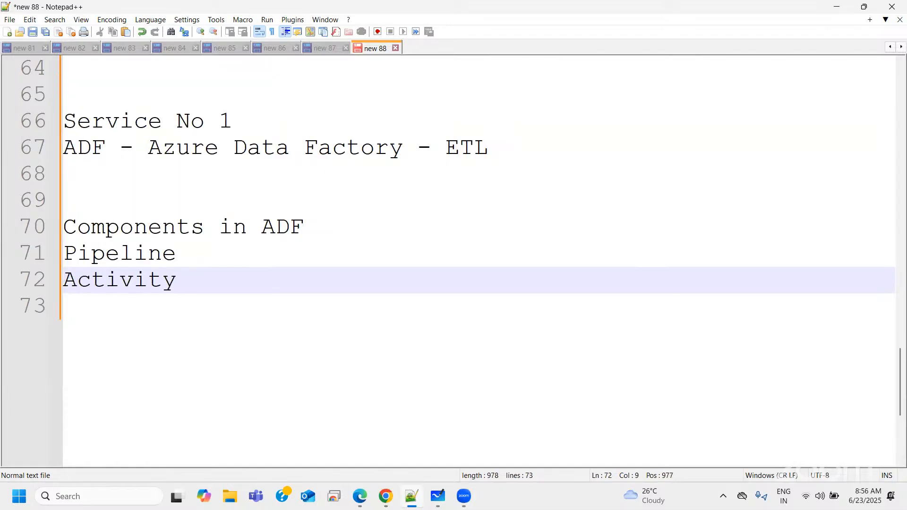
key(Return)
text(Trigger)
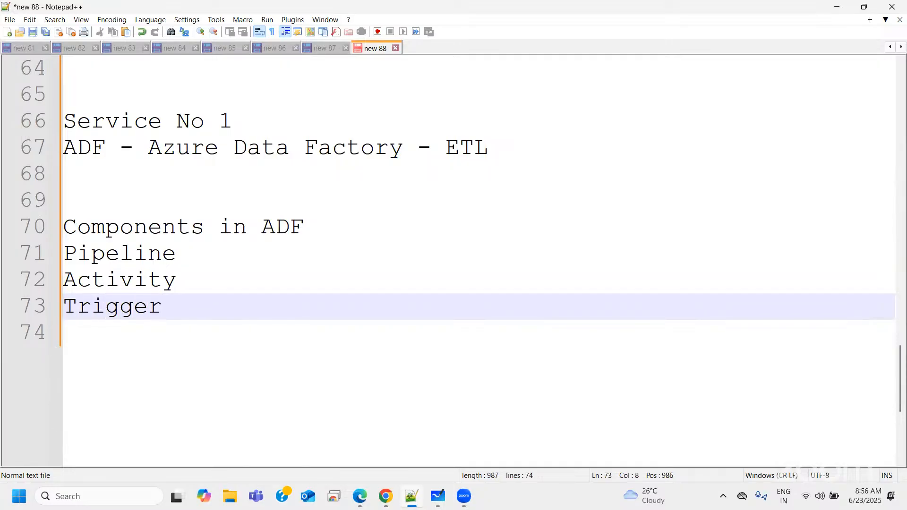
key(Return)
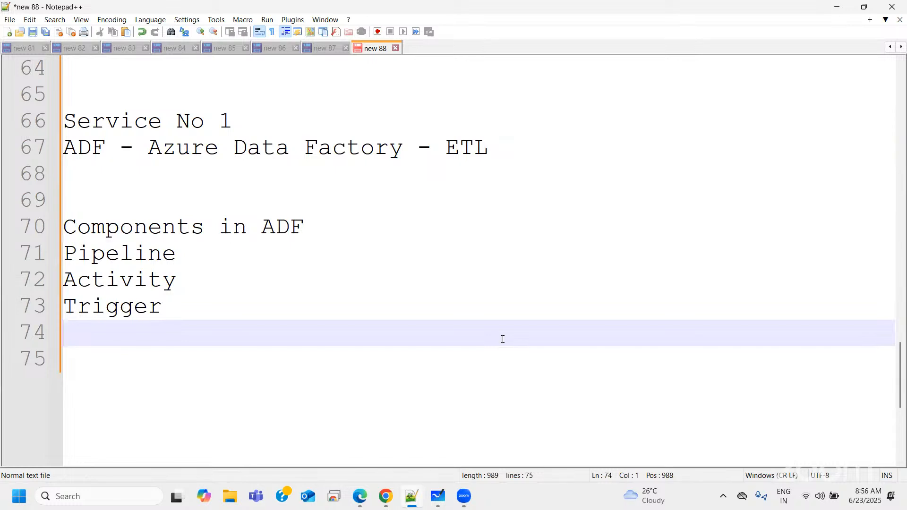
Check the Factory Resources list in Edge, return to Notepad++ and enter "Dataset" on the line below "Trigger".
click(359, 494)
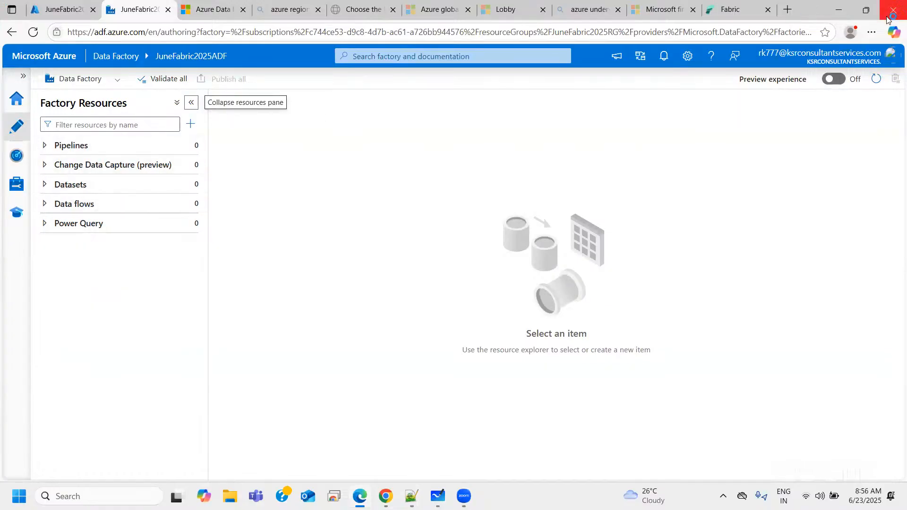
key(alt+Tab)
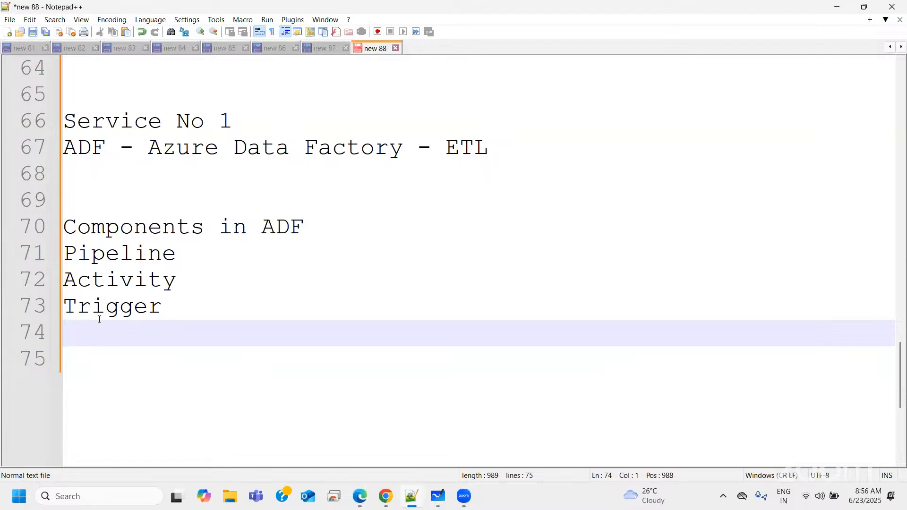
text(Data)
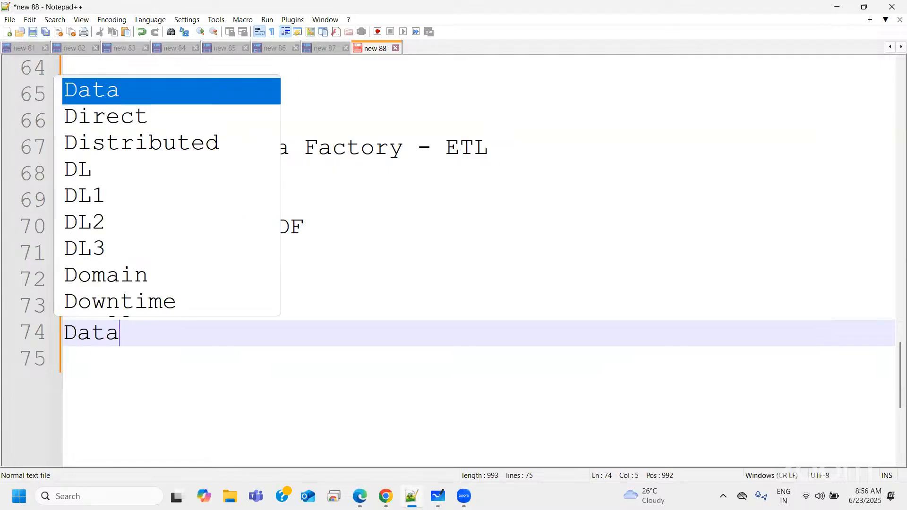
text(set)
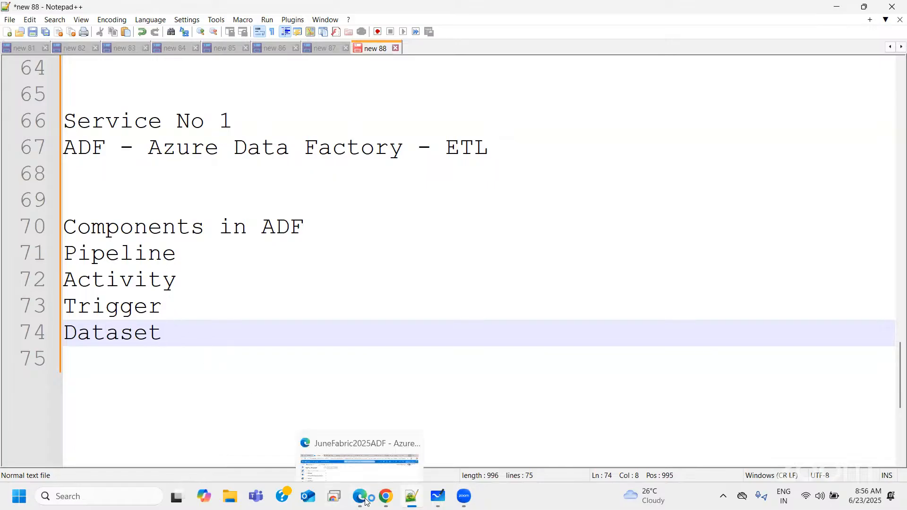
Add "Linked Service" on a new line below "Dataset" in the components list.
key(Return)
text(Linkese)
key(BackSpace)
key(BackSpace)
text(d Servi)
key(BackSpace)
text(ice)
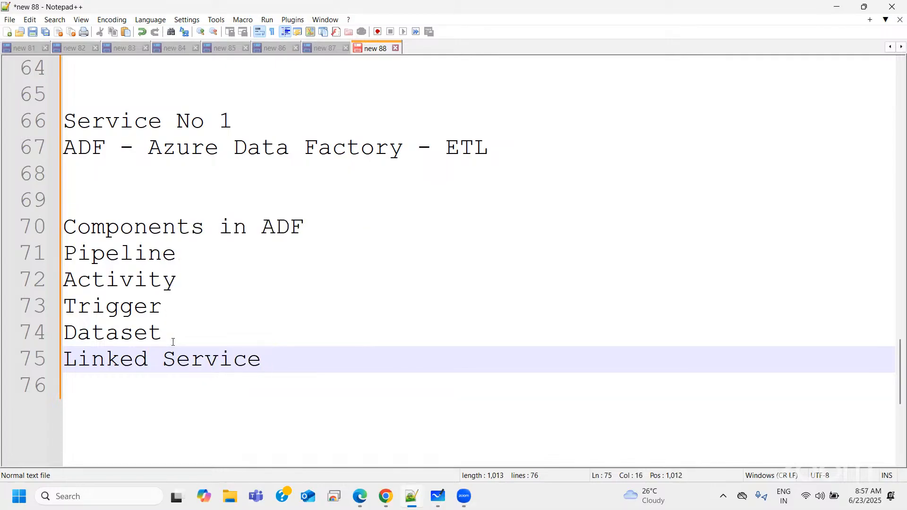
Add "Integration Runtime - Last" as a new line below "Linked Service".
key(Return)
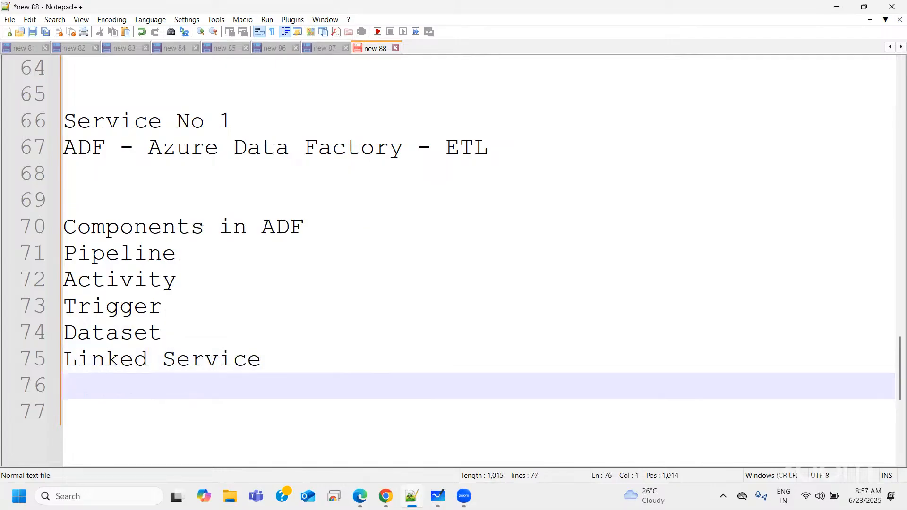
text(Integrati)
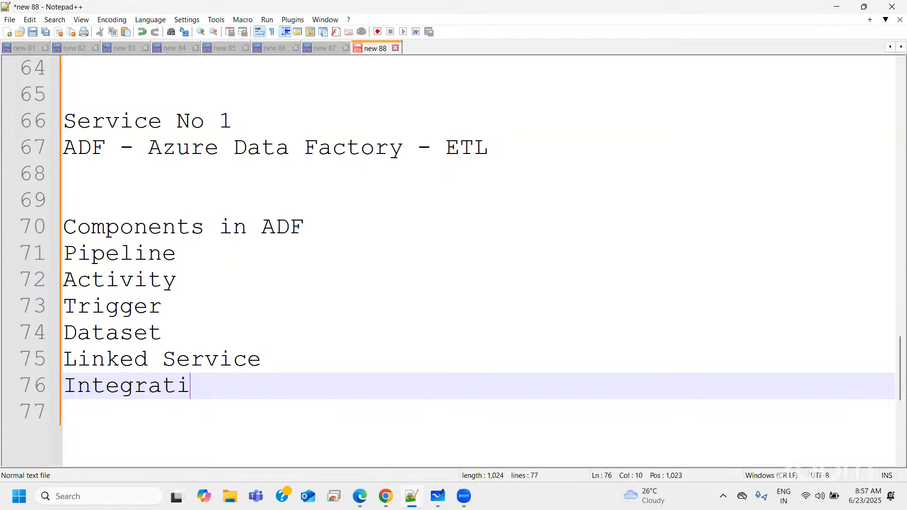
text(on Runtime)
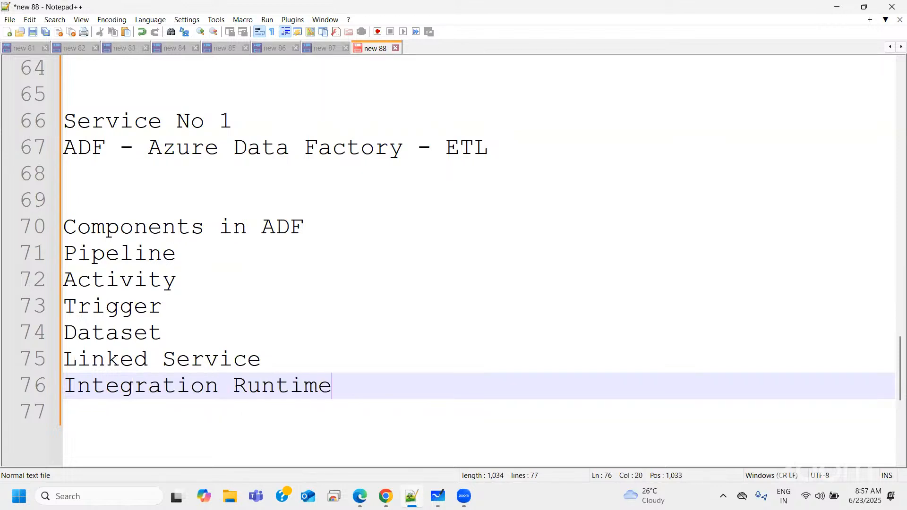
text( - Last)
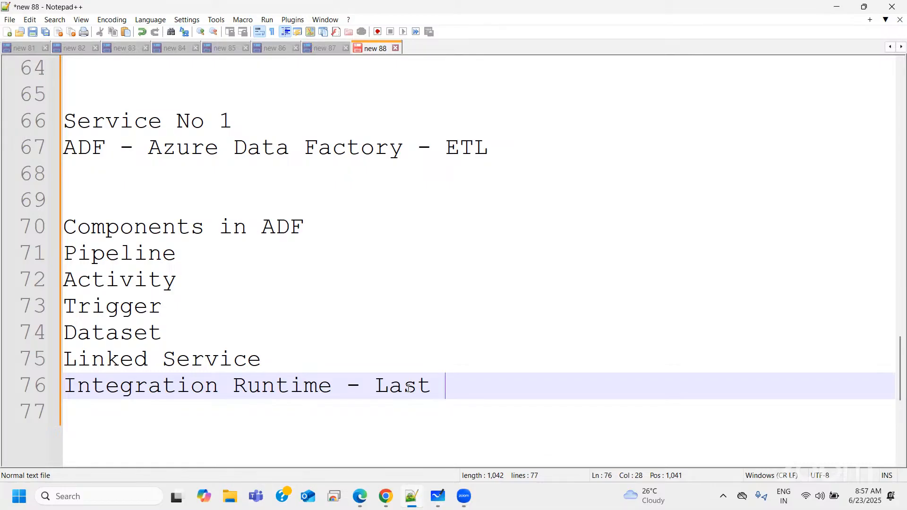
Highlight the component lines from "Pipeline" through "Linked Service" to point them out.
drag(280, 356, 64, 253)
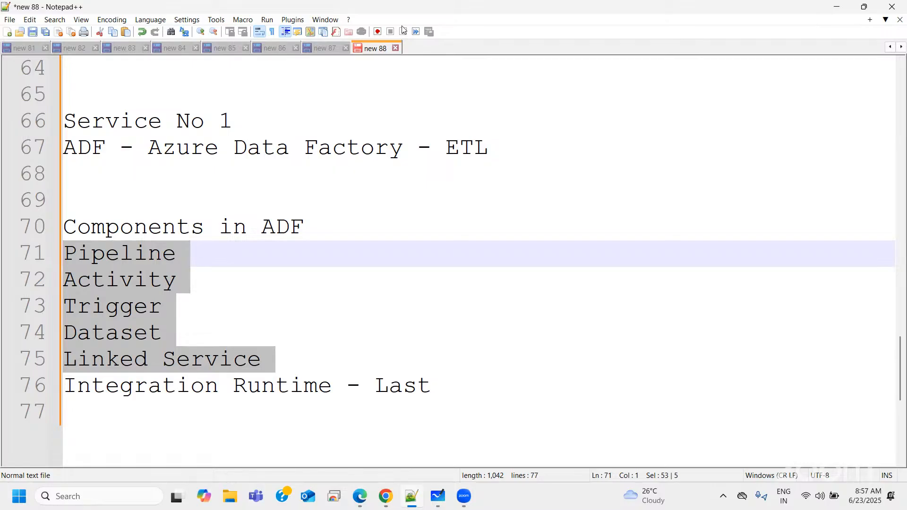
click(270, 360)
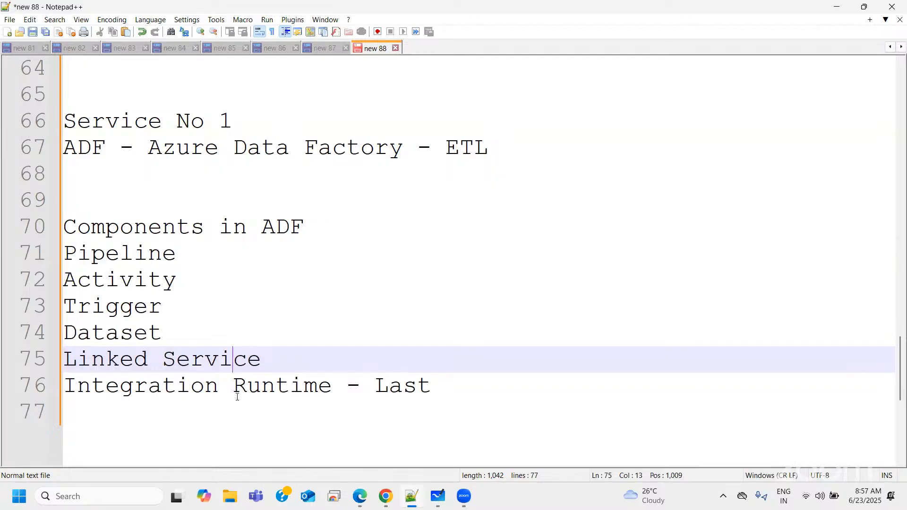
drag(260, 360, 58, 250)
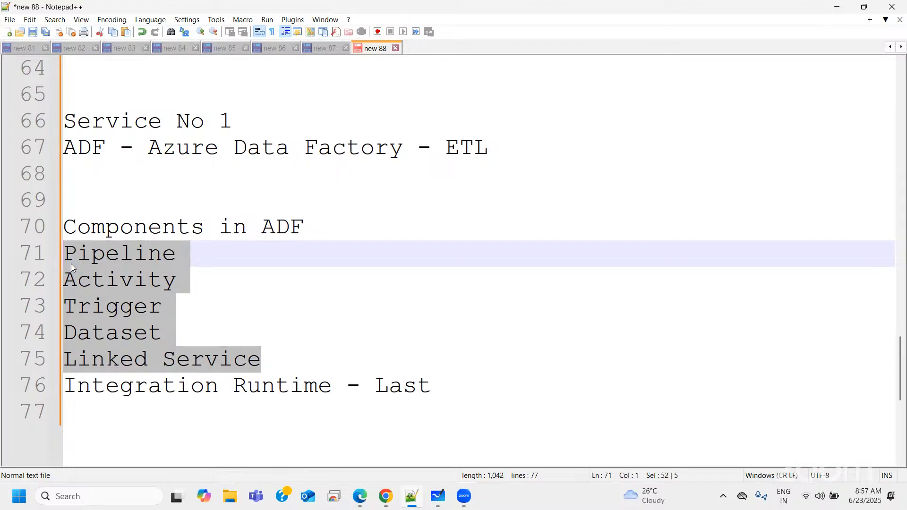
Switch to Microsoft Whiteboard and create a new blank whiteboard without using a template.
click(438, 497)
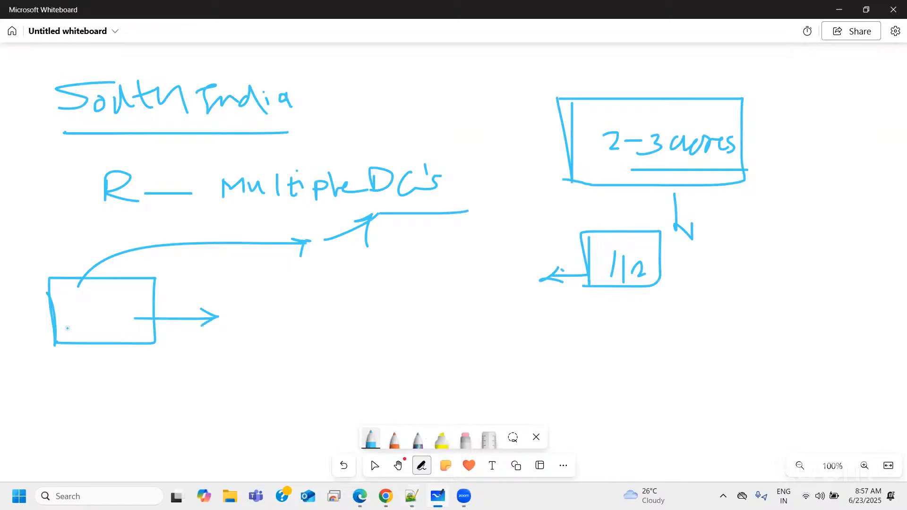
click(6, 35)
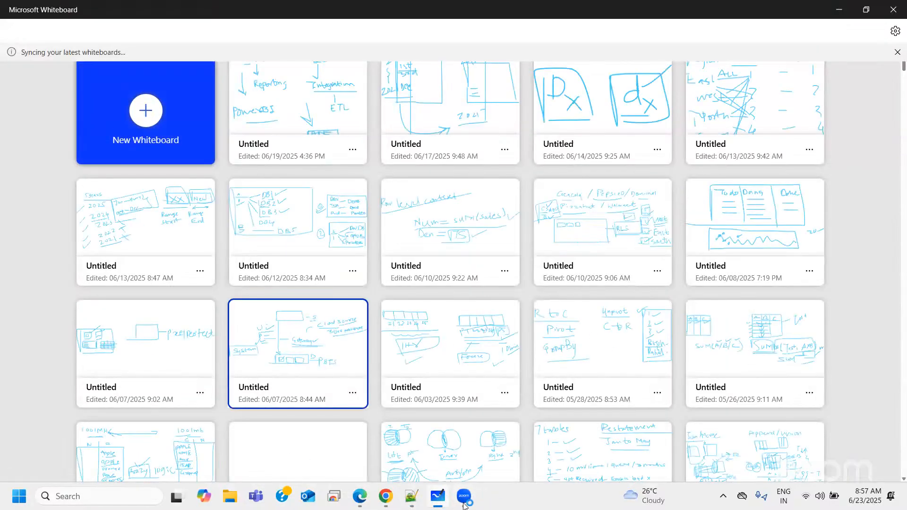
click(202, 360)
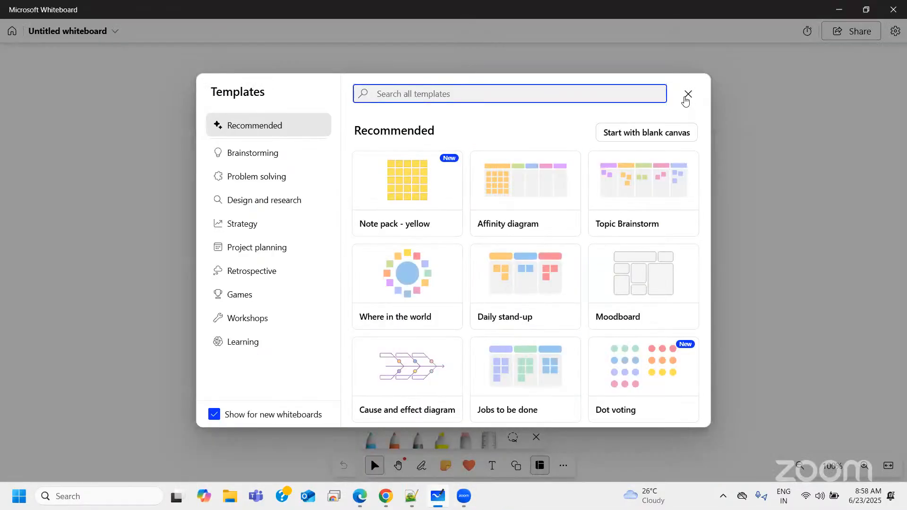
click(686, 95)
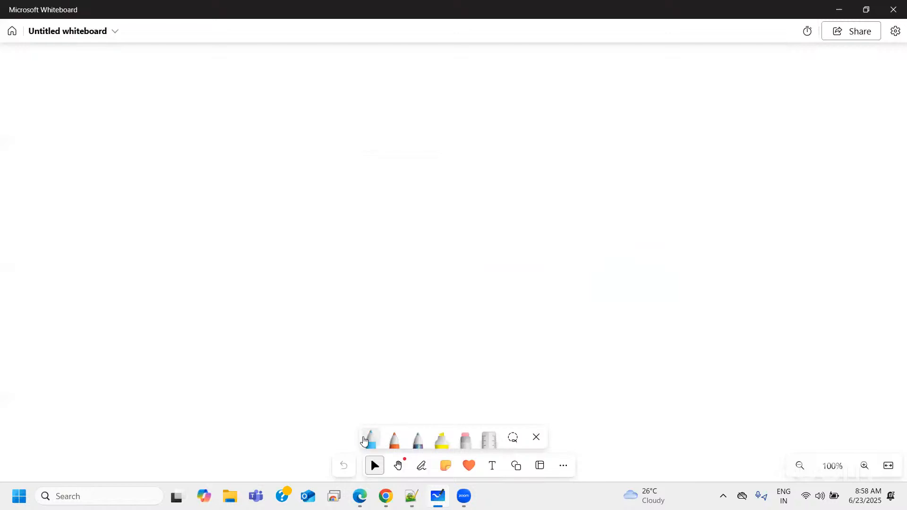
Draw a box with the blue pen near the canvas's left side and label it "C1" underneath.
click(364, 440)
mouse_move(56, 107)
mouse_down()
mouse_move(52, 125)
mouse_move(174, 103)
mouse_move(189, 247)
mouse_up()
drag(93, 252, 190, 248)
drag(56, 259, 105, 257)
mouse_move(104, 308)
mouse_down()
mouse_move(105, 323)
mouse_move(123, 337)
mouse_up()
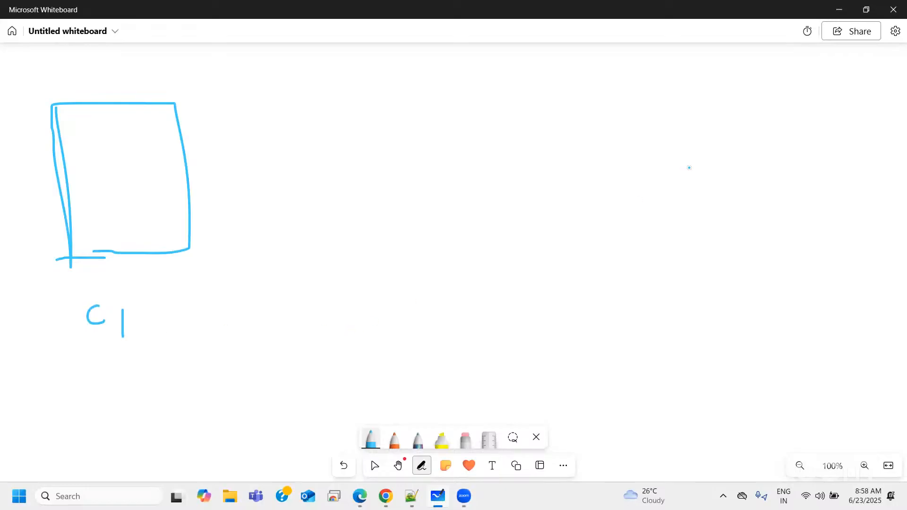
Draw a second, narrower box on the far side of the canvas and label it "C2" underneath.
mouse_move(737, 100)
mouse_down()
mouse_move(727, 138)
mouse_move(734, 101)
mouse_move(824, 147)
mouse_move(829, 271)
mouse_up()
drag(740, 208, 828, 281)
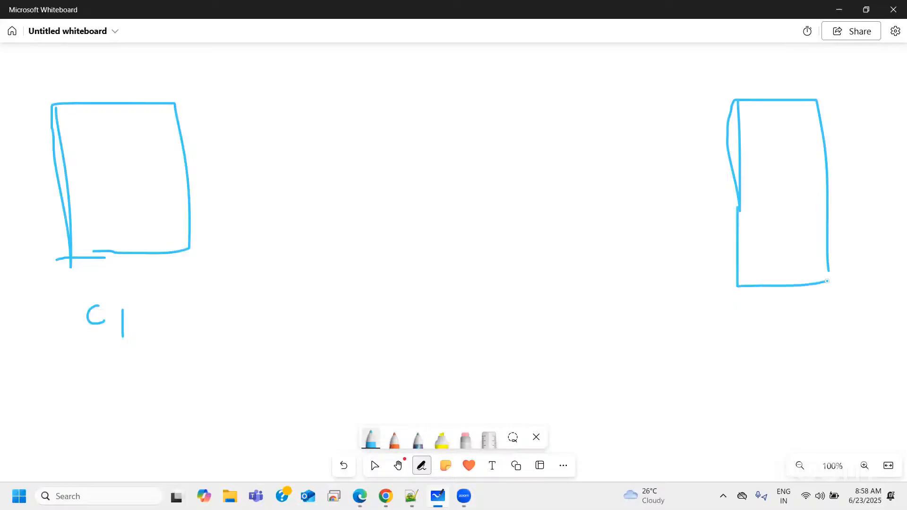
mouse_move(796, 314)
mouse_down()
mouse_move(801, 349)
mouse_move(828, 341)
mouse_up()
Draw a column of short horizontal lines inside the C1 box and a curved arrow from C1 over to C2.
mouse_move(84, 141)
mouse_down()
mouse_move(110, 141)
mouse_move(102, 159)
mouse_up()
drag(75, 142, 102, 144)
mouse_move(80, 181)
mouse_down()
mouse_move(112, 181)
mouse_move(106, 203)
mouse_move(122, 223)
mouse_up()
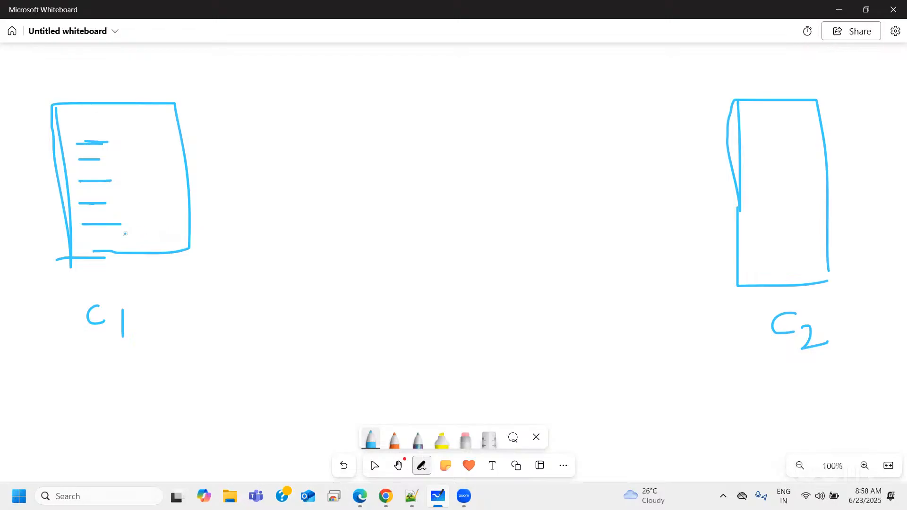
mouse_move(134, 99)
mouse_down()
mouse_move(551, 44)
mouse_move(686, 101)
mouse_up()
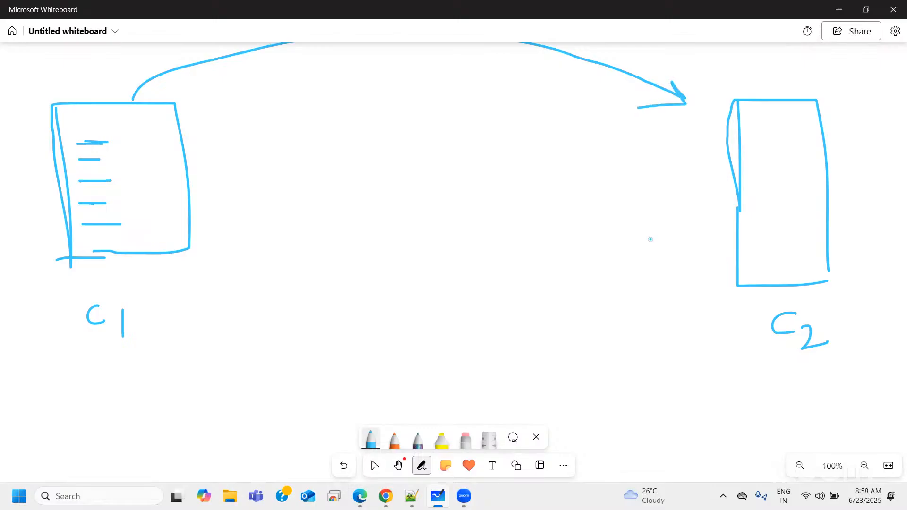
Sketch a person labelled "P1" between the boxes, linked by a curve to C1 and by a curved arrow to C2.
drag(369, 150, 366, 186)
mouse_move(368, 181)
mouse_down()
mouse_move(384, 195)
mouse_move(409, 185)
mouse_move(401, 193)
mouse_up()
drag(429, 186, 435, 213)
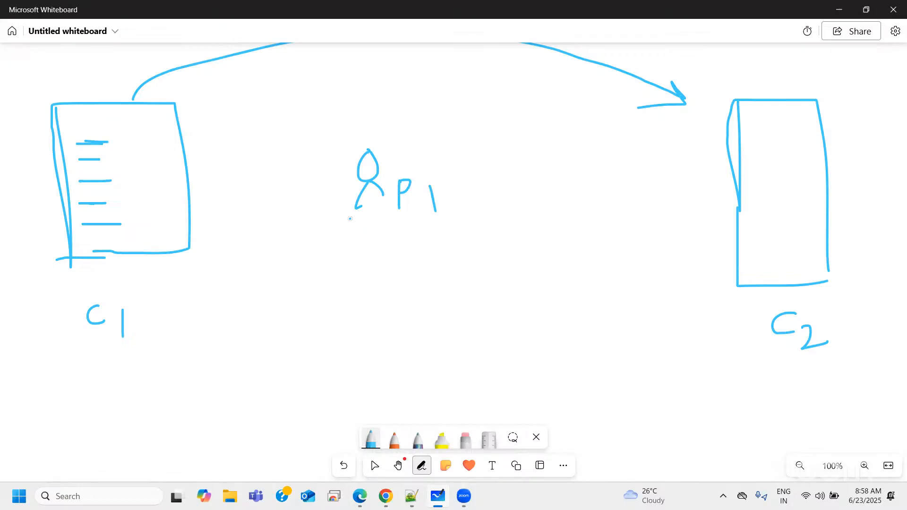
drag(354, 200, 167, 211)
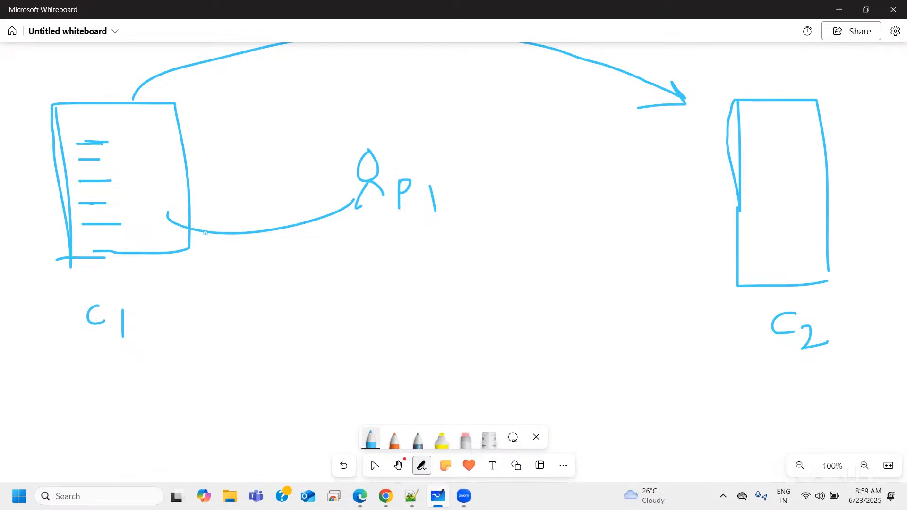
mouse_move(396, 224)
mouse_down()
mouse_move(561, 267)
mouse_move(685, 226)
mouse_move(665, 222)
mouse_move(679, 240)
mouse_up()
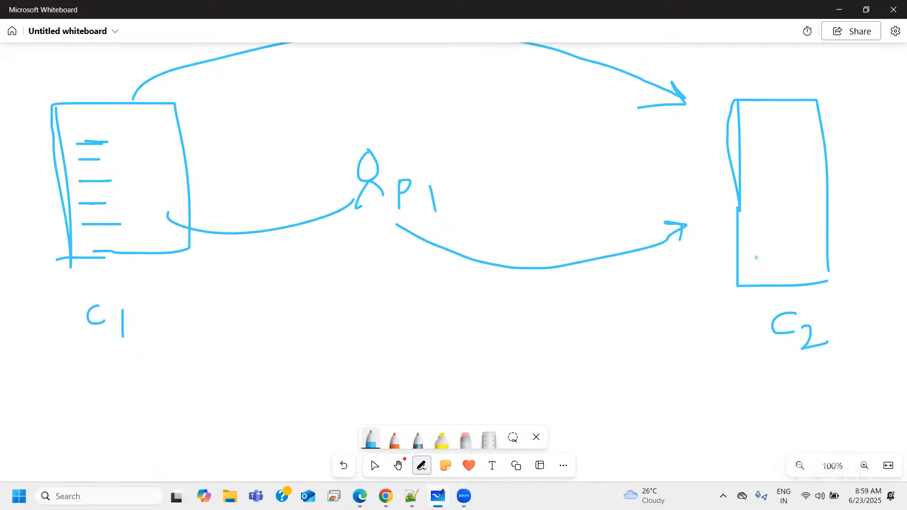
Draw a column of short horizontal lines inside the C2 box and write "20L" beside the top line in C1.
mouse_move(773, 149)
mouse_down()
mouse_move(791, 147)
mouse_move(804, 203)
mouse_up()
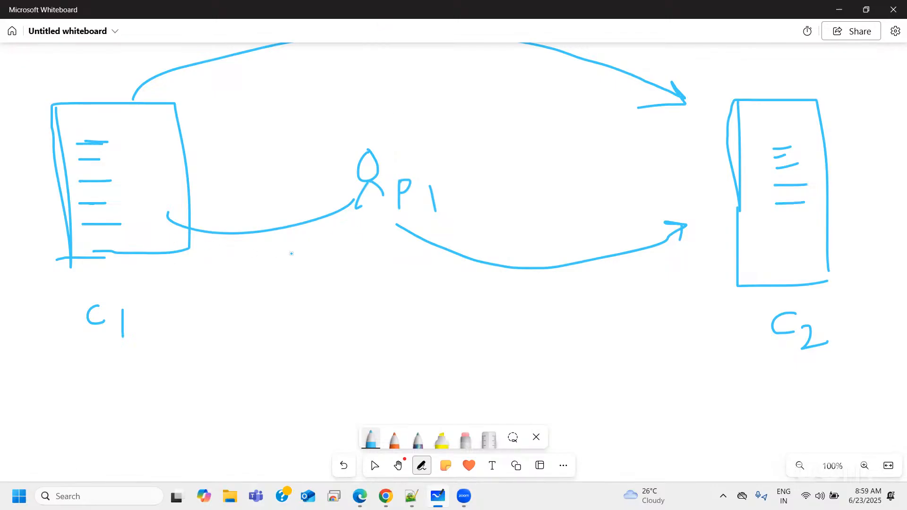
drag(120, 130, 131, 146)
mouse_move(137, 134)
mouse_down()
mouse_move(132, 143)
mouse_move(163, 139)
mouse_up()
Write "5C" below the curve between C1 and the person, and draw another curved arrow from there to C2.
mouse_move(302, 246)
mouse_down()
mouse_move(292, 263)
mouse_move(311, 247)
mouse_up()
mouse_move(325, 251)
mouse_down()
mouse_move(316, 268)
mouse_move(336, 268)
mouse_up()
drag(364, 275, 386, 301)
mouse_move(532, 350)
mouse_down()
mouse_move(743, 317)
mouse_move(747, 330)
mouse_up()
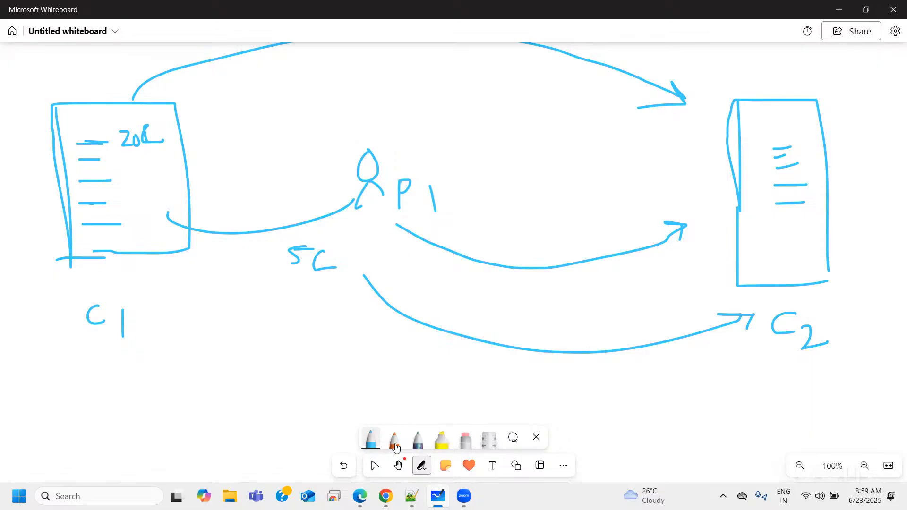
Erase the person, the "P1" and "5C" notes, and the curves and arrows between C1 and C2, keeping the top arc.
click(466, 439)
mouse_move(721, 313)
mouse_down()
mouse_move(745, 322)
mouse_move(751, 314)
mouse_move(557, 357)
mouse_move(690, 340)
mouse_move(639, 245)
mouse_move(684, 229)
mouse_move(553, 267)
mouse_move(375, 164)
mouse_move(427, 176)
mouse_move(443, 344)
mouse_up()
drag(381, 297, 361, 282)
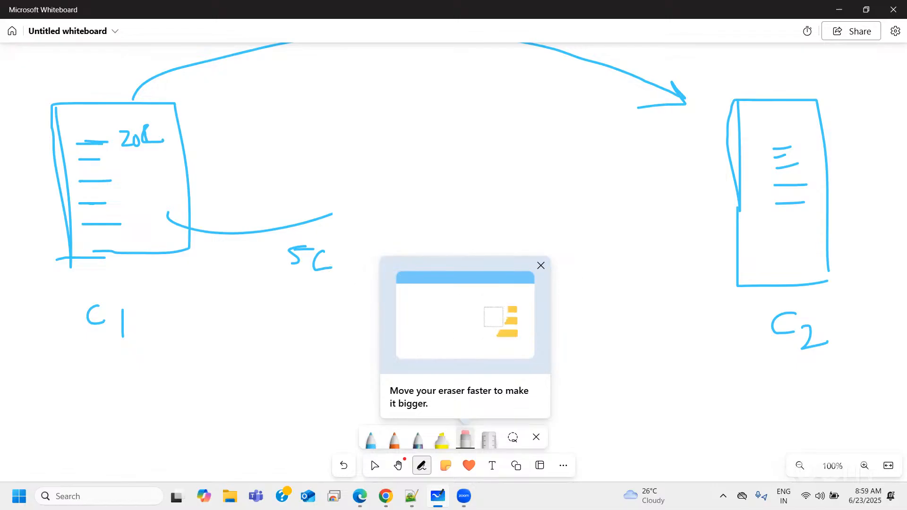
mouse_move(336, 253)
mouse_down()
mouse_move(332, 262)
mouse_move(339, 200)
mouse_move(235, 212)
mouse_move(253, 231)
mouse_move(198, 227)
mouse_up()
mouse_move(415, 322)
mouse_down()
mouse_move(536, 344)
mouse_move(457, 334)
mouse_up()
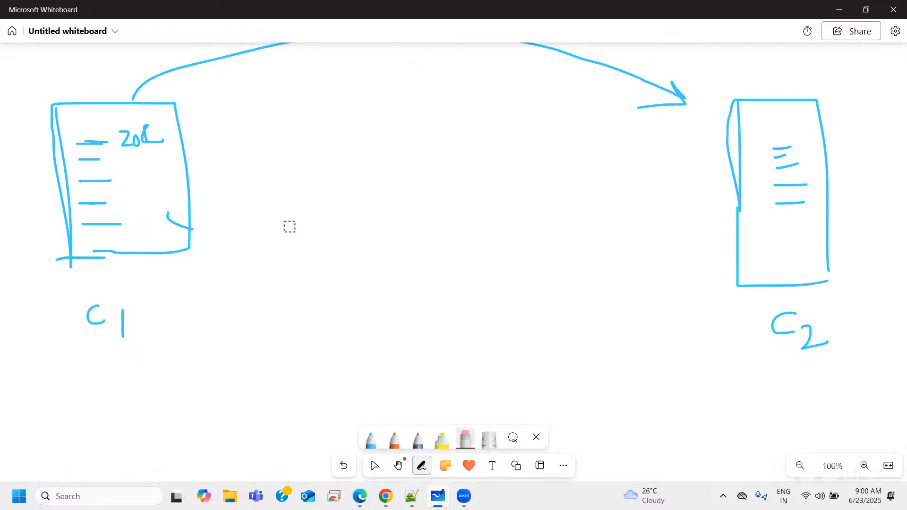
drag(156, 210, 183, 233)
Write "ETL" with the blue pen in the lower middle of the canvas, between C1 and C2.
click(371, 439)
mouse_move(390, 376)
mouse_down()
mouse_move(389, 395)
mouse_move(399, 376)
mouse_move(401, 386)
mouse_move(388, 395)
mouse_move(431, 376)
mouse_up()
mouse_move(428, 377)
mouse_down()
mouse_move(428, 392)
mouse_move(453, 373)
mouse_move(474, 392)
mouse_up()
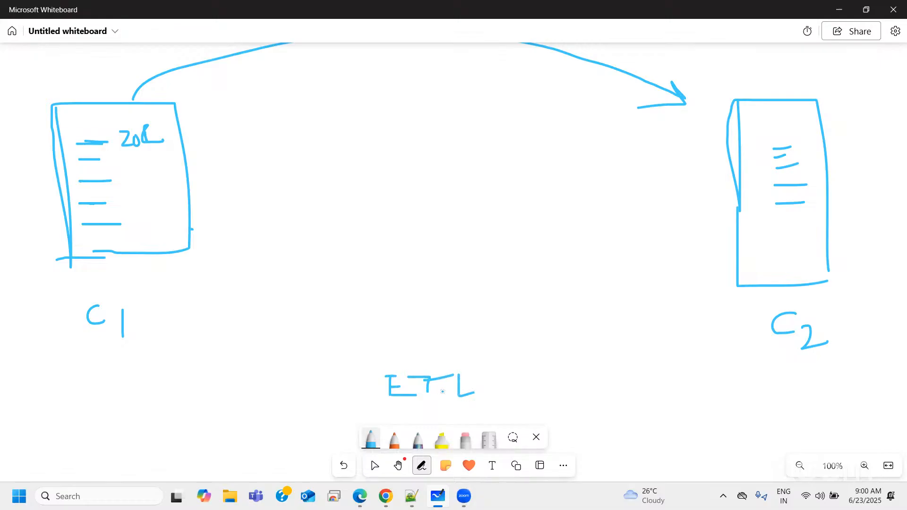
Write "Source" below C1 and "Dest/Target" below C2.
mouse_move(92, 374)
mouse_down()
mouse_move(76, 405)
mouse_move(62, 410)
mouse_up()
mouse_move(86, 388)
mouse_down()
mouse_move(85, 406)
mouse_move(81, 388)
mouse_up()
mouse_move(99, 394)
mouse_down()
mouse_move(110, 407)
mouse_move(130, 392)
mouse_move(174, 388)
mouse_move(191, 404)
mouse_up()
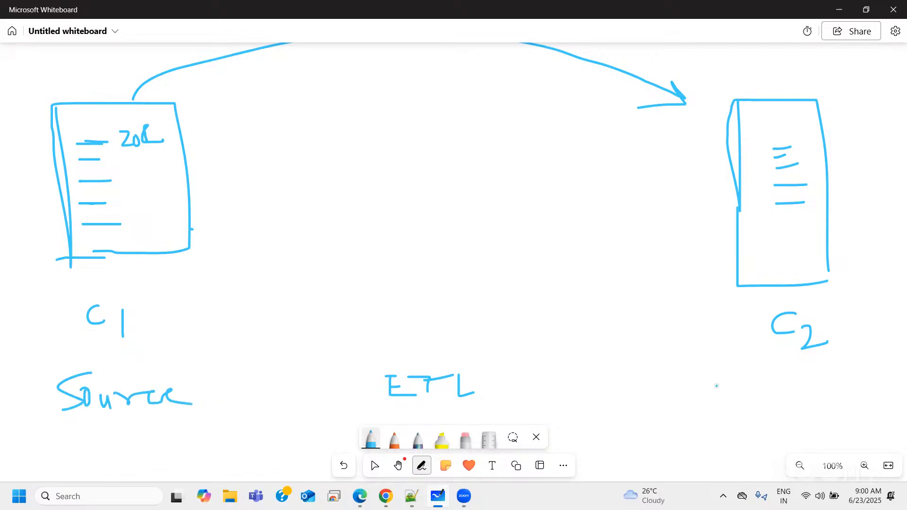
drag(759, 379, 757, 409)
mouse_move(756, 385)
mouse_down()
mouse_move(771, 388)
mouse_move(756, 408)
mouse_move(803, 402)
mouse_move(813, 388)
mouse_move(813, 416)
mouse_up()
drag(752, 418, 765, 413)
mouse_move(762, 414)
mouse_down()
mouse_move(761, 439)
mouse_move(773, 409)
mouse_move(785, 439)
mouse_move(800, 424)
mouse_move(809, 443)
mouse_move(834, 418)
mouse_up()
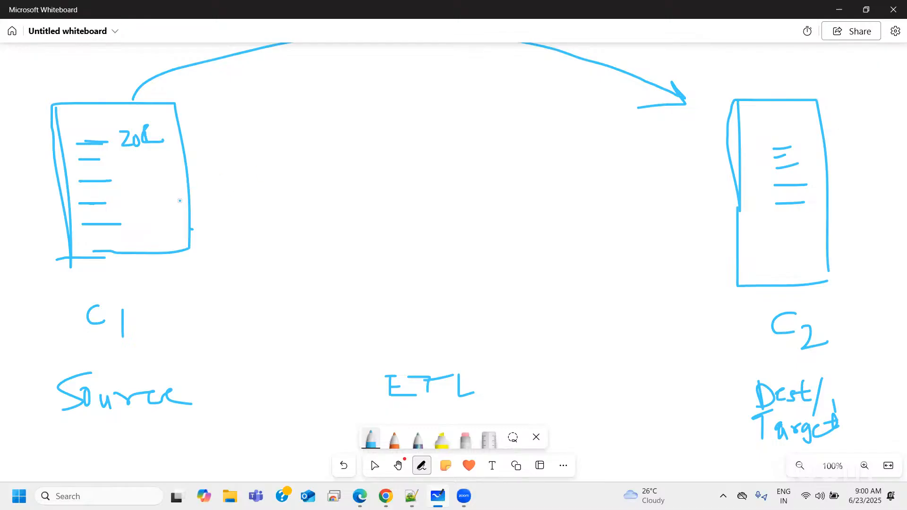
Attach a small box to the inner side of C1, label it "LS" with an underline, and draw short lines inside it.
drag(174, 208, 204, 213)
drag(217, 203, 222, 236)
mouse_move(218, 202)
mouse_down()
mouse_move(266, 219)
mouse_move(237, 241)
mouse_move(228, 289)
mouse_move(239, 286)
mouse_move(224, 309)
mouse_move(250, 307)
mouse_up()
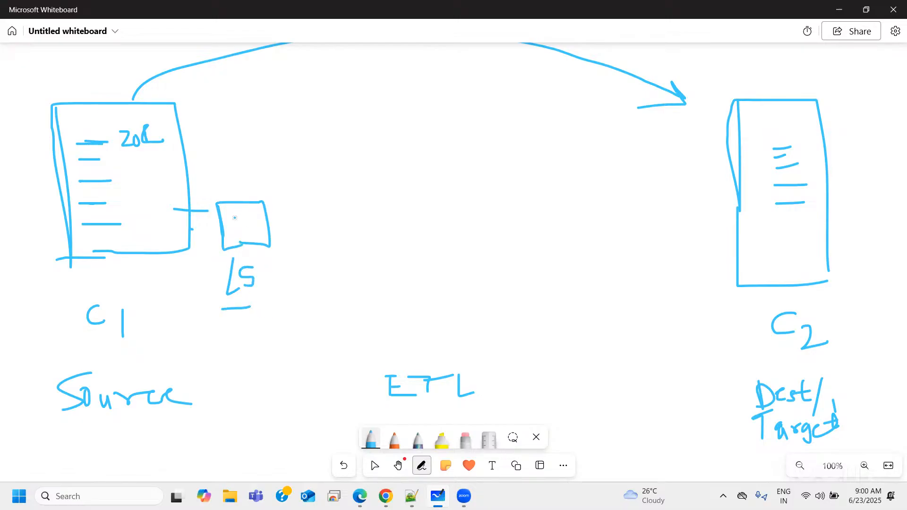
mouse_move(226, 214)
mouse_down()
mouse_move(243, 213)
mouse_move(250, 237)
mouse_up()
Attach a small "LS" box with short lines to C2, and mark the C1 one "S" and the C2 one "D" underneath.
drag(720, 237, 742, 236)
mouse_move(673, 227)
mouse_down()
mouse_move(676, 261)
mouse_move(690, 225)
mouse_move(691, 265)
mouse_move(679, 264)
mouse_move(704, 306)
mouse_up()
mouse_move(232, 322)
mouse_down()
mouse_move(239, 345)
mouse_move(246, 325)
mouse_move(233, 326)
mouse_up()
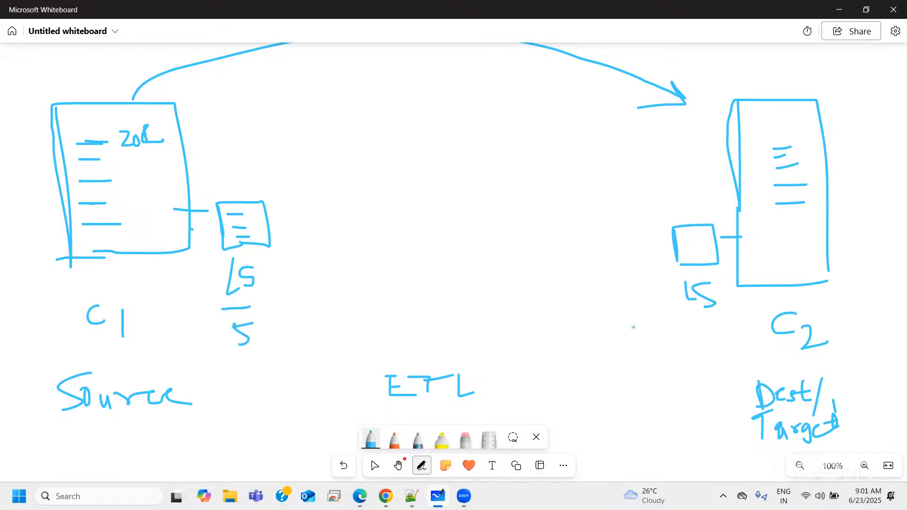
mouse_move(665, 313)
mouse_down()
mouse_move(698, 312)
mouse_move(687, 345)
mouse_up()
mouse_move(678, 242)
mouse_down()
mouse_move(693, 239)
mouse_move(698, 256)
mouse_up()
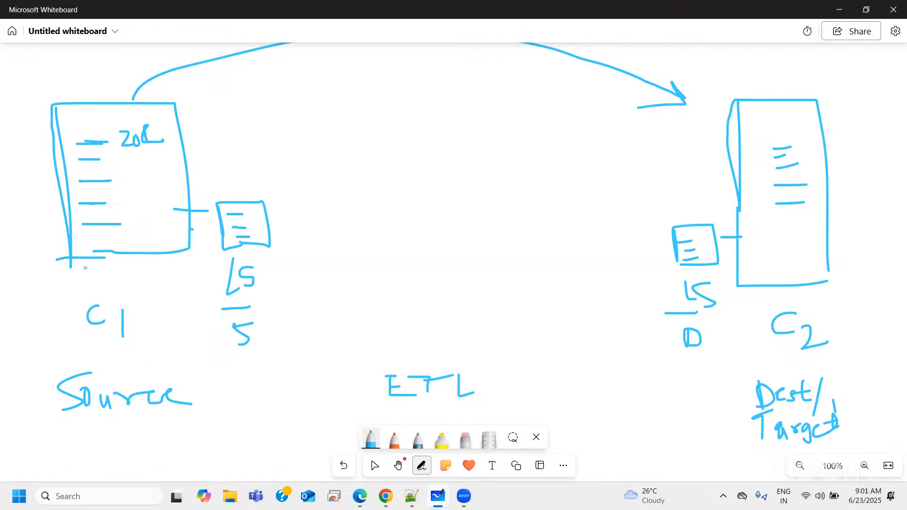
Write "Dataset" under both the C1 and C2 boxes, with a line joining C1's Dataset to its LS label.
mouse_move(73, 274)
mouse_down()
mouse_move(73, 299)
mouse_move(97, 287)
mouse_move(109, 299)
mouse_move(117, 283)
mouse_move(137, 296)
mouse_move(176, 298)
mouse_up()
drag(162, 291, 226, 292)
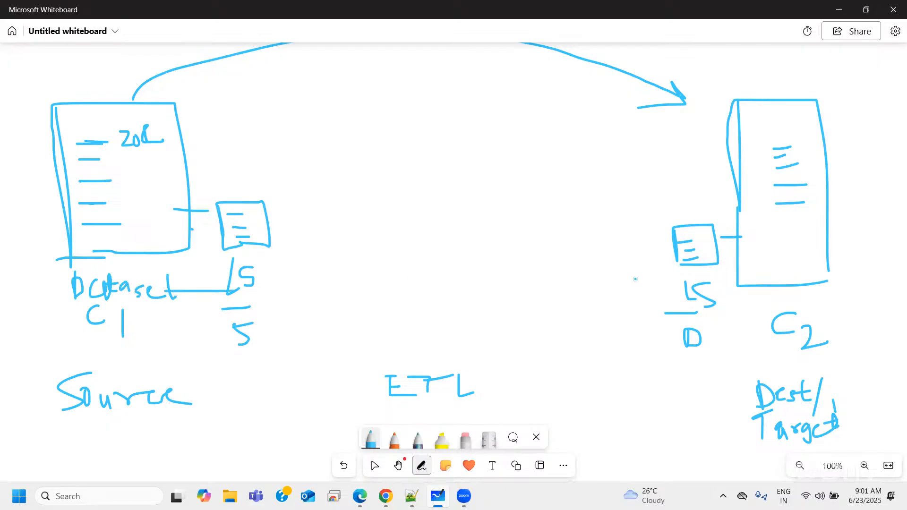
mouse_move(800, 297)
mouse_down()
mouse_move(826, 312)
mouse_move(836, 295)
mouse_move(842, 305)
mouse_move(872, 291)
mouse_up()
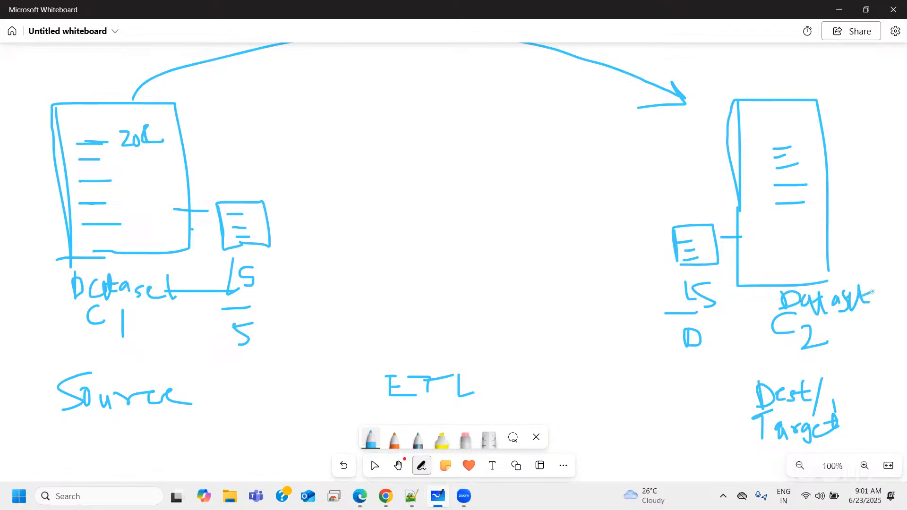
Switch to the Notepad++ notes and highlight Dataset and Linked Service in the list of ADF components.
click(410, 496)
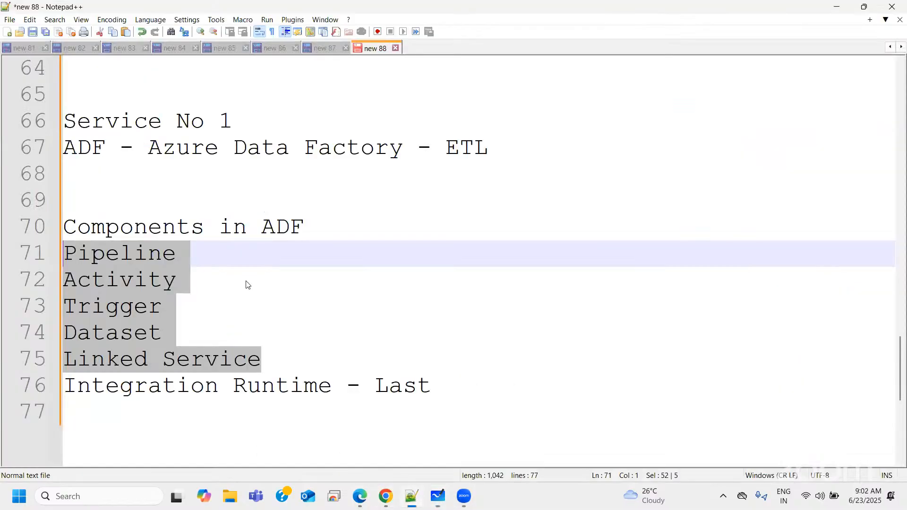
double_click(99, 335)
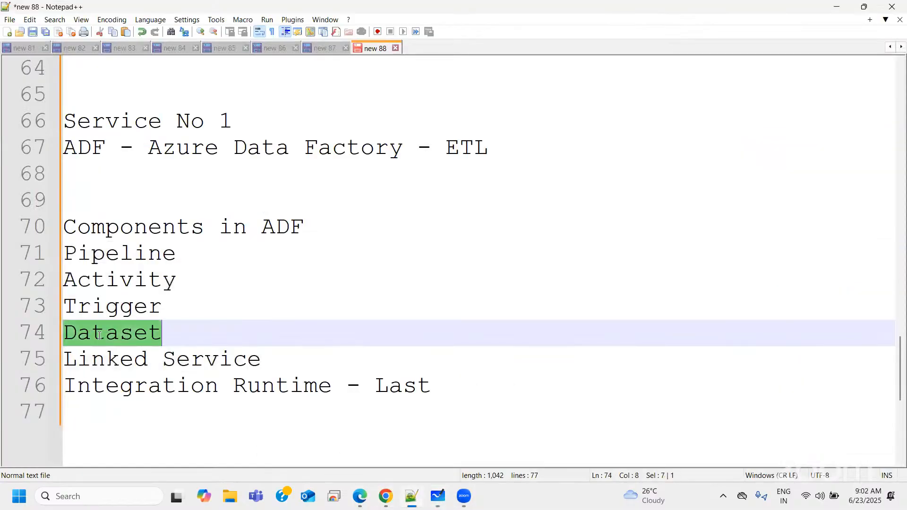
double_click(106, 359)
Return to the whiteboard and write "sink" beside the "Dest/Target" label.
click(836, 6)
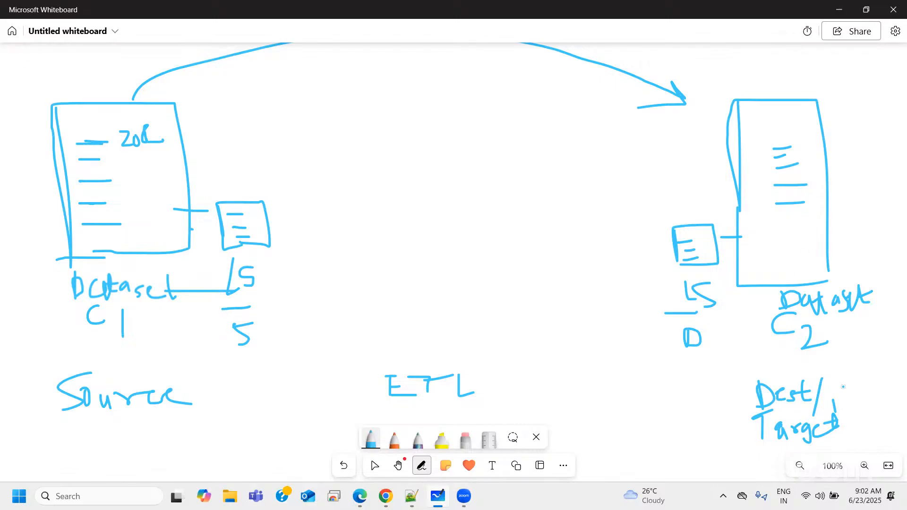
mouse_move(849, 387)
mouse_down()
mouse_move(839, 400)
mouse_move(871, 387)
mouse_move(883, 395)
mouse_up()
mouse_move(893, 389)
mouse_down()
mouse_move(884, 391)
mouse_move(895, 396)
mouse_up()
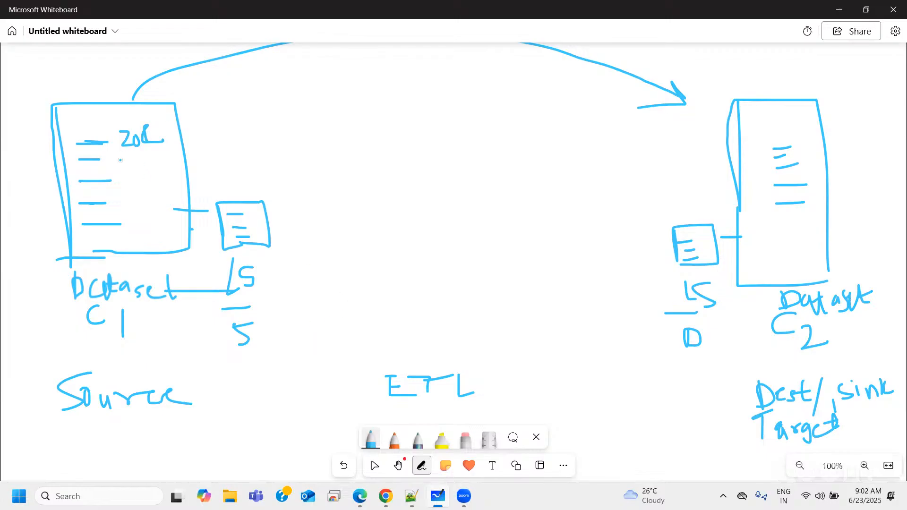
Draw a central box labelled "Logic" above and "Activity" below, and connect it with straight lines toward both LS boxes.
mouse_move(403, 212)
mouse_down()
mouse_move(403, 257)
mouse_move(495, 206)
mouse_move(510, 252)
mouse_move(389, 258)
mouse_up()
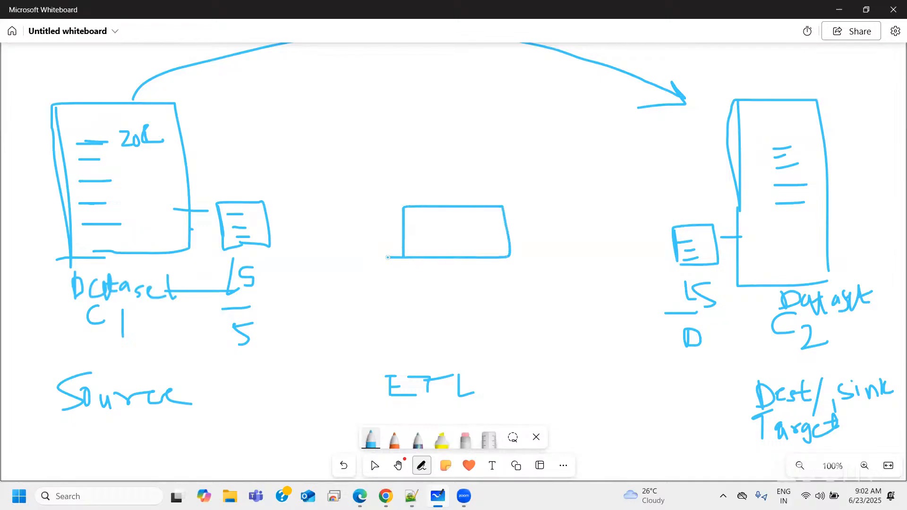
mouse_move(420, 185)
mouse_down()
mouse_move(430, 199)
mouse_move(441, 189)
mouse_move(455, 203)
mouse_move(487, 201)
mouse_up()
mouse_move(417, 287)
mouse_down()
mouse_move(470, 289)
mouse_move(468, 274)
mouse_up()
click(448, 278)
click(465, 267)
mouse_move(478, 275)
mouse_down()
mouse_move(482, 289)
mouse_move(493, 274)
mouse_up()
mouse_move(496, 277)
mouse_down()
mouse_move(497, 286)
mouse_move(506, 272)
mouse_move(518, 287)
mouse_move(519, 276)
mouse_up()
click(491, 266)
mouse_move(520, 278)
mouse_down()
mouse_move(540, 304)
mouse_move(534, 321)
mouse_up()
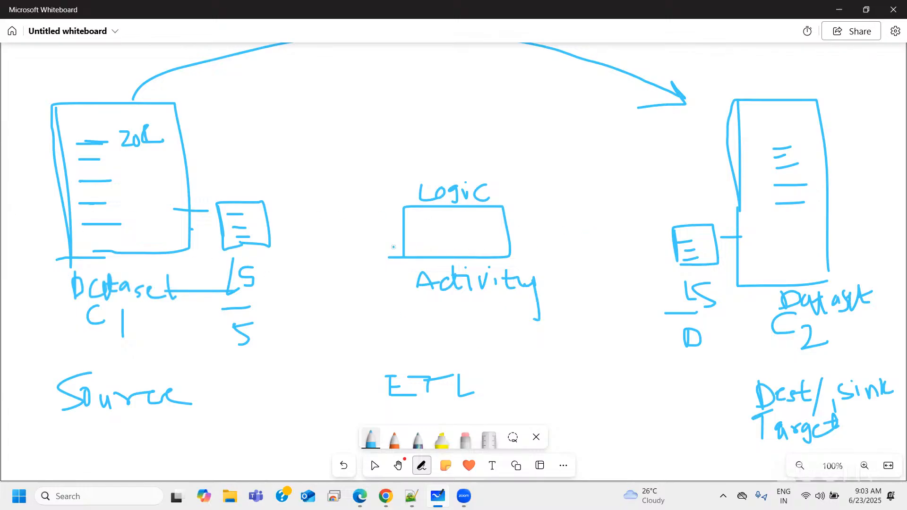
drag(281, 225, 407, 229)
drag(510, 232, 663, 232)
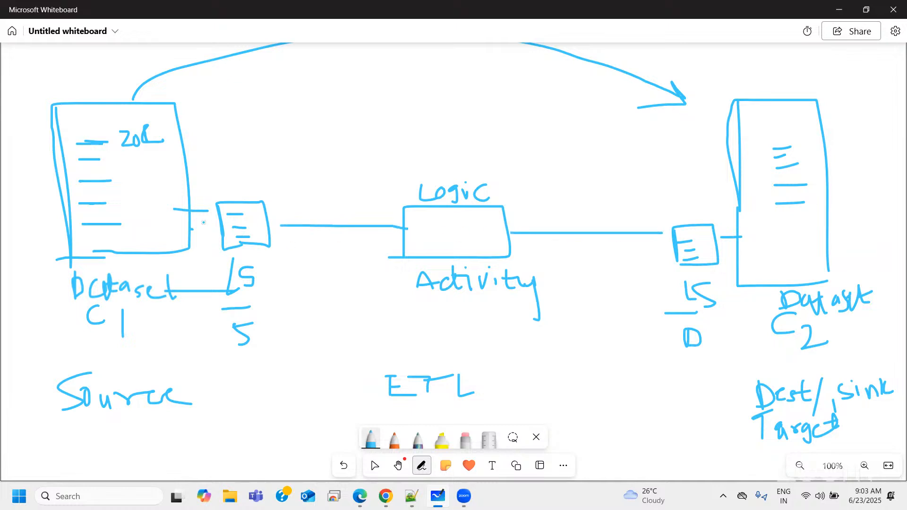
Write an underlined "Pipeline" above the Logic box and connect it with a line to the word "Trigger".
mouse_move(341, 124)
mouse_down()
mouse_move(353, 122)
mouse_move(349, 132)
mouse_move(370, 148)
mouse_move(391, 138)
mouse_move(404, 144)
mouse_up()
mouse_move(406, 127)
mouse_down()
mouse_move(408, 146)
mouse_move(465, 148)
mouse_up()
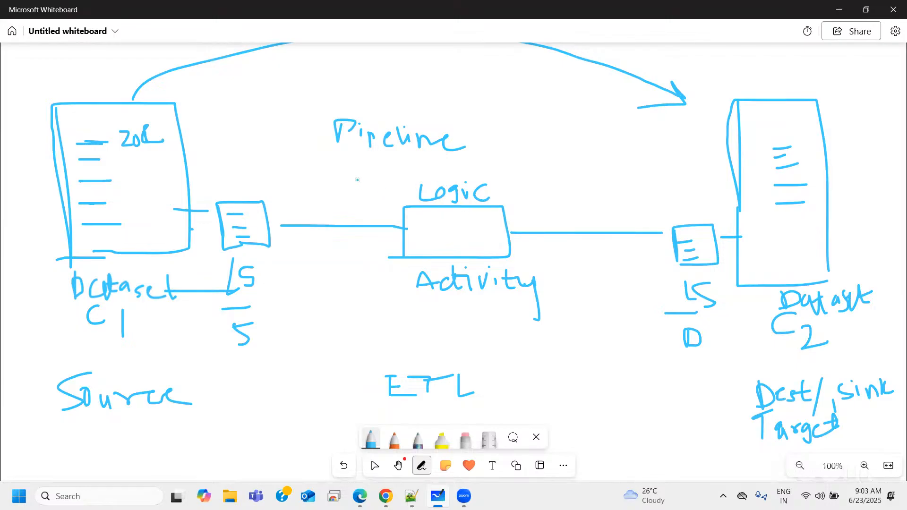
drag(344, 168, 440, 167)
mouse_move(488, 134)
mouse_down()
mouse_move(533, 107)
mouse_move(544, 119)
mouse_move(567, 110)
mouse_move(591, 131)
mouse_move(580, 136)
mouse_up()
click(587, 108)
mouse_move(600, 121)
mouse_down()
mouse_move(608, 128)
mouse_move(596, 141)
mouse_move(648, 116)
mouse_up()
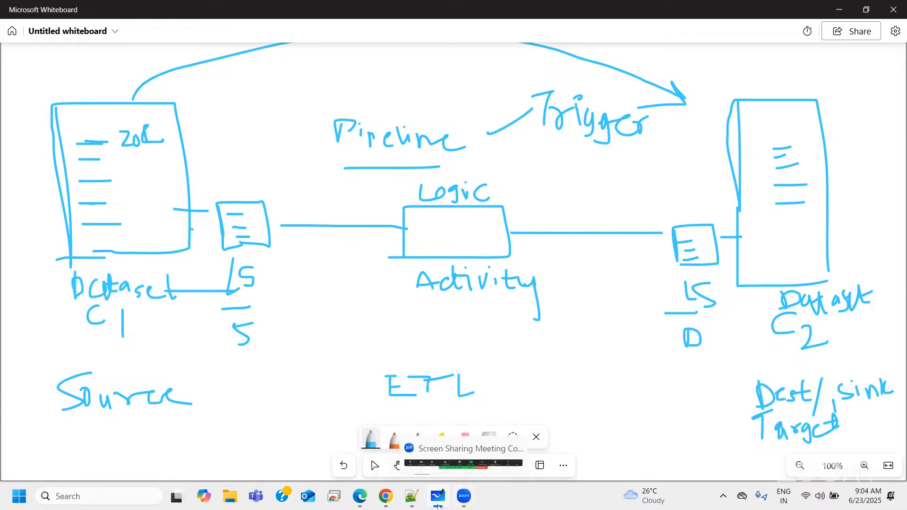
Switch to Notepad++ and highlight Pipeline, Activity, Trigger, Dataset and Linked Service one by one to review the components.
click(411, 496)
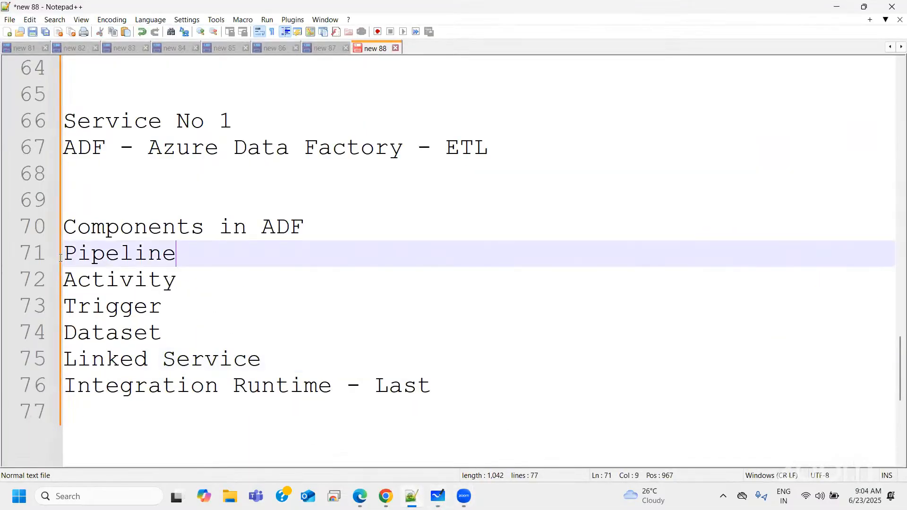
drag(176, 254, 64, 255)
drag(176, 280, 64, 280)
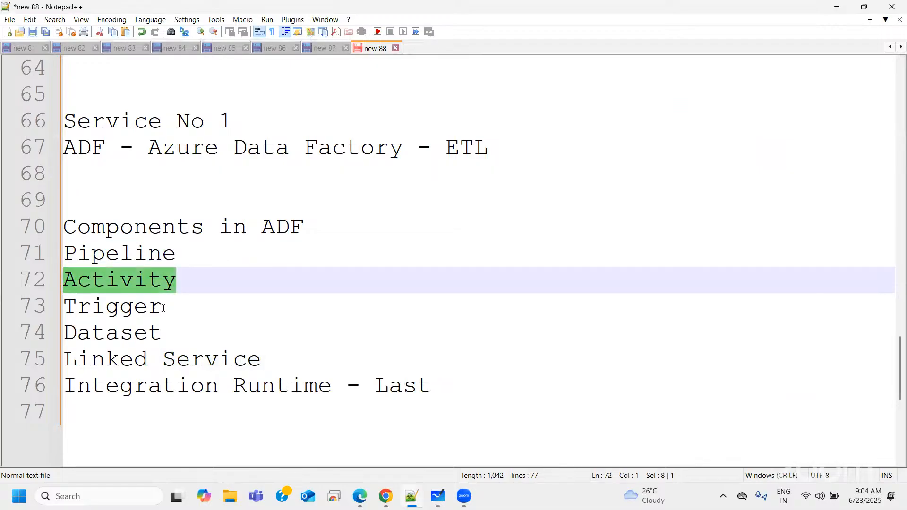
drag(158, 306, 53, 320)
drag(163, 332, 57, 333)
drag(260, 359, 59, 358)
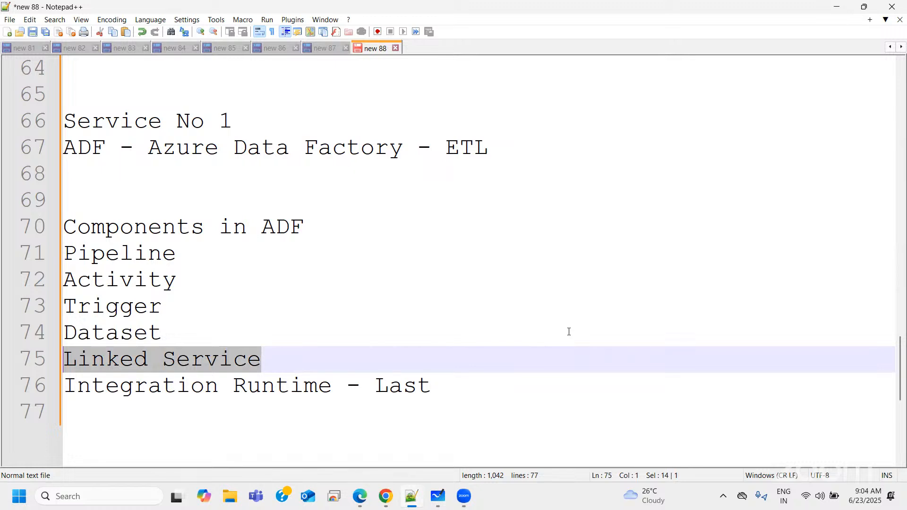
Add "Dataflows" on its own line below Linked Service in the Notepad++ list of ADF components.
click(438, 496)
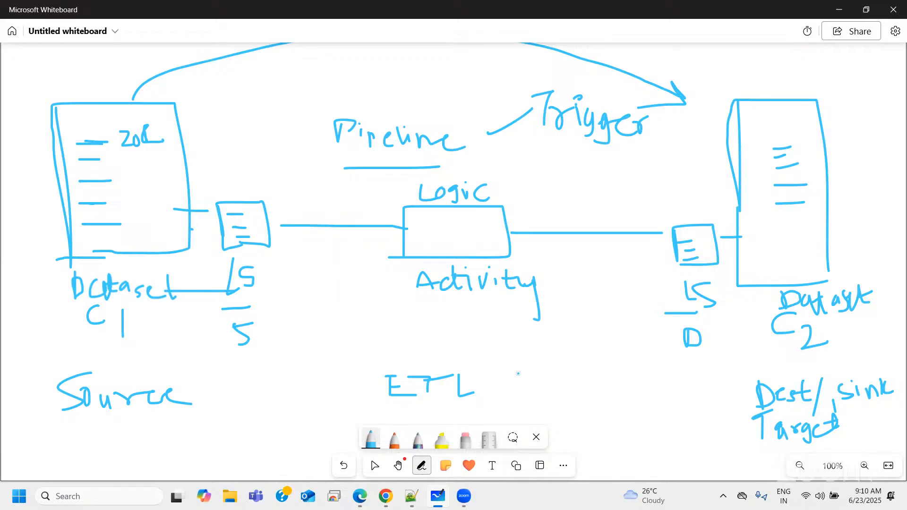
click(412, 496)
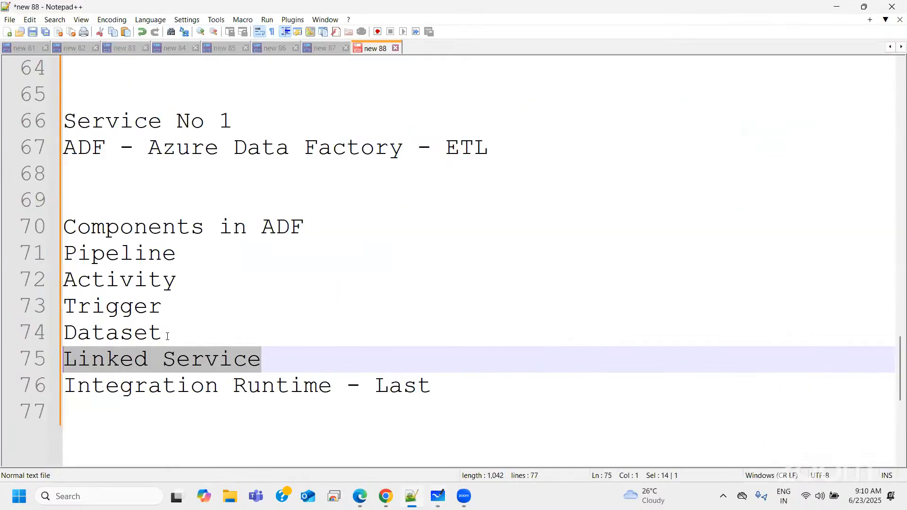
click(266, 360)
key(Return)
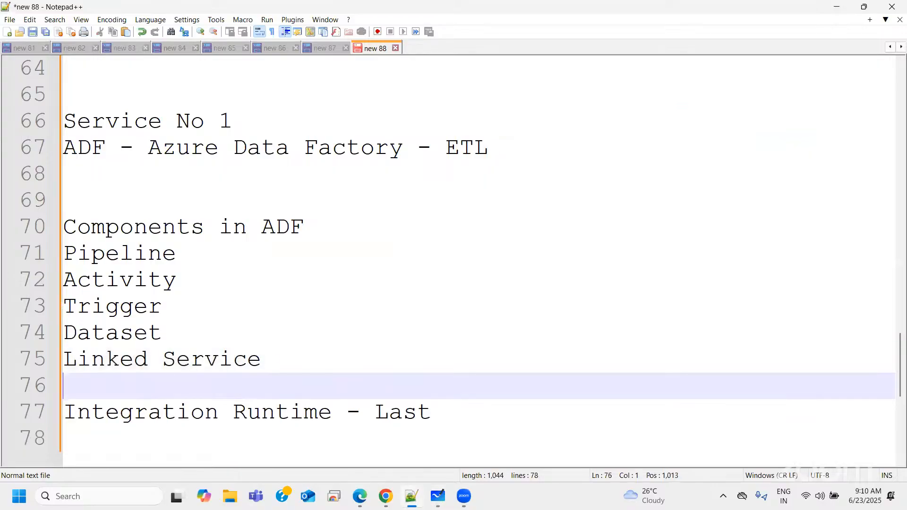
text(Dataflows)
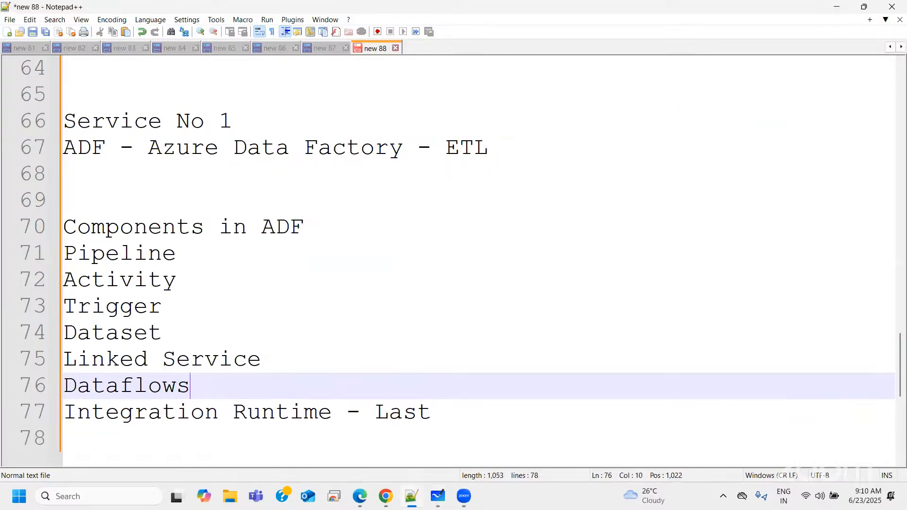
click(416, 227)
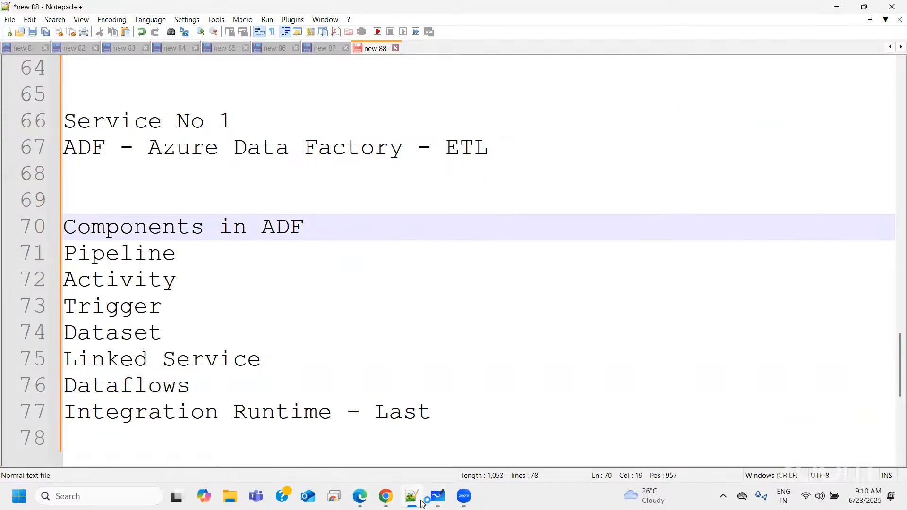
On the whiteboard, draw a long double-headed horizontal arrow above "ETL", spanning from Source to Dest/Target.
click(360, 504)
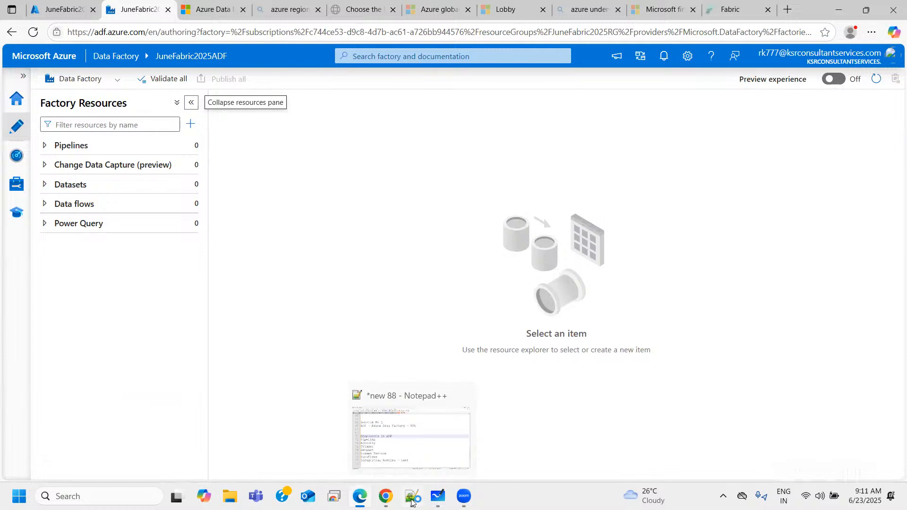
click(437, 497)
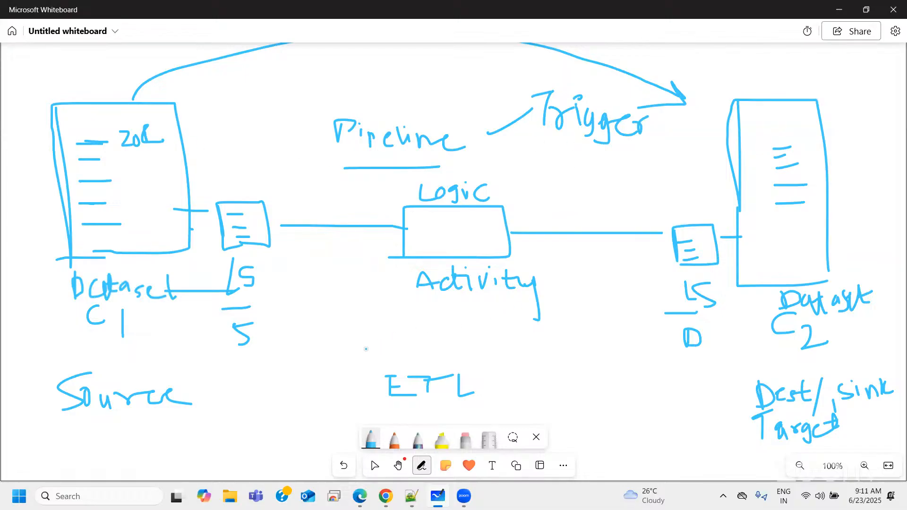
mouse_move(207, 364)
mouse_down()
mouse_move(766, 365)
mouse_move(737, 374)
mouse_up()
drag(130, 369, 221, 366)
mouse_move(149, 352)
mouse_down()
mouse_move(115, 368)
mouse_move(138, 376)
mouse_up()
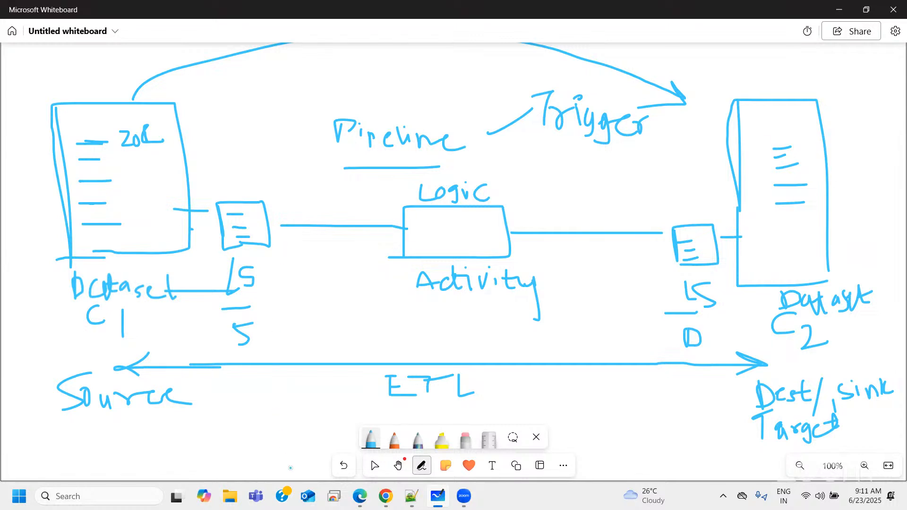
Switch to Azure Data Factory, create a new blank pipeline, and hide its properties to enlarge the canvas.
click(358, 499)
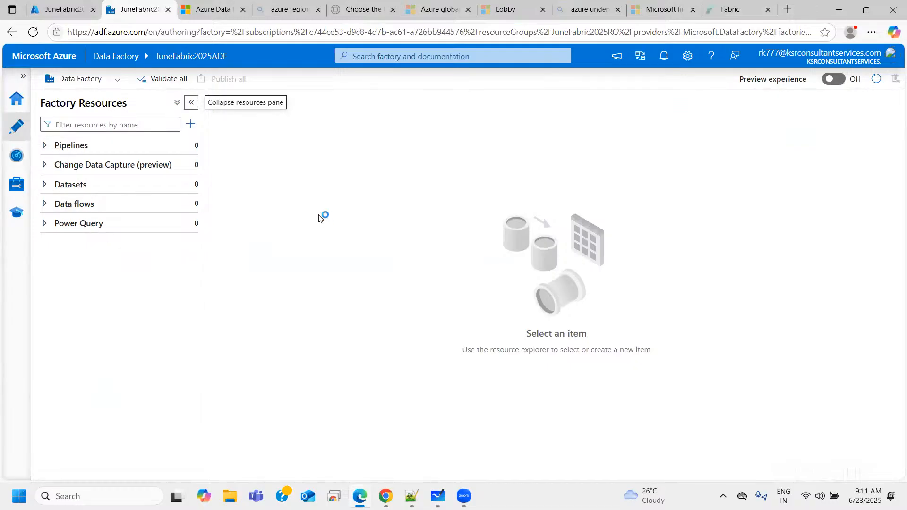
click(60, 150)
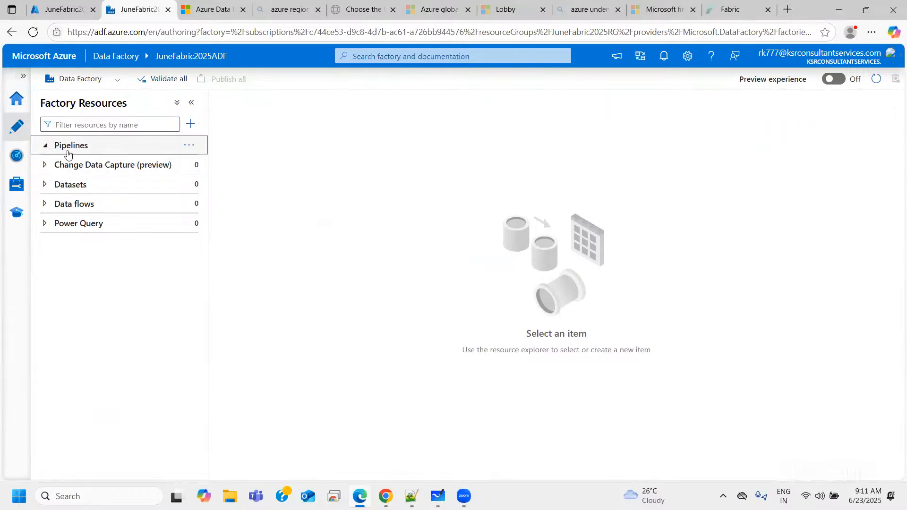
click(191, 126)
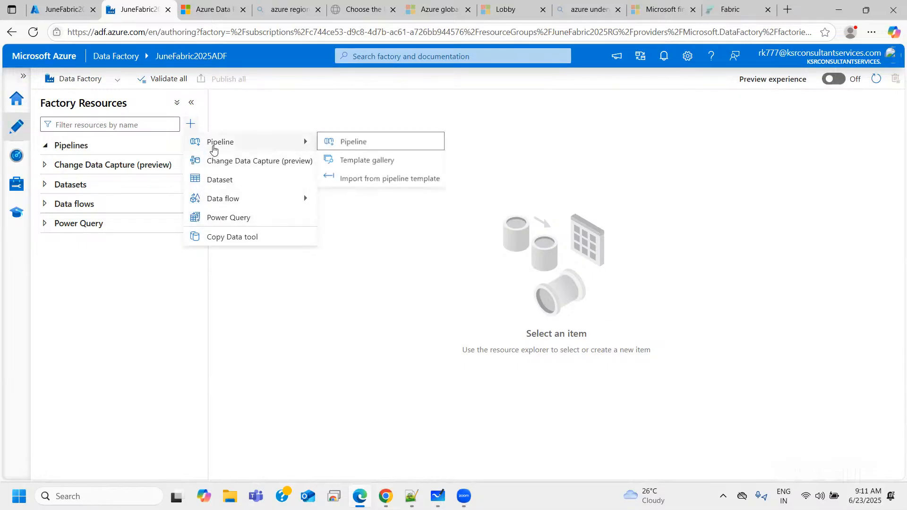
click(356, 162)
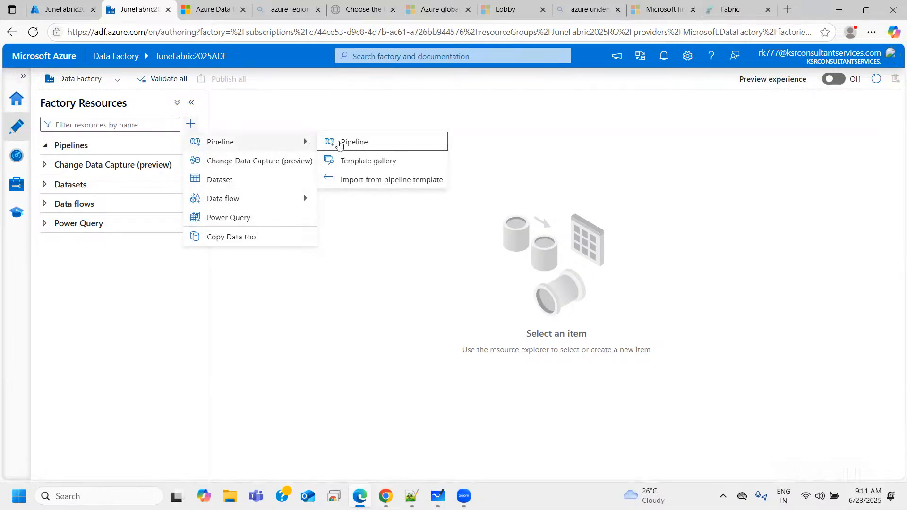
click(348, 142)
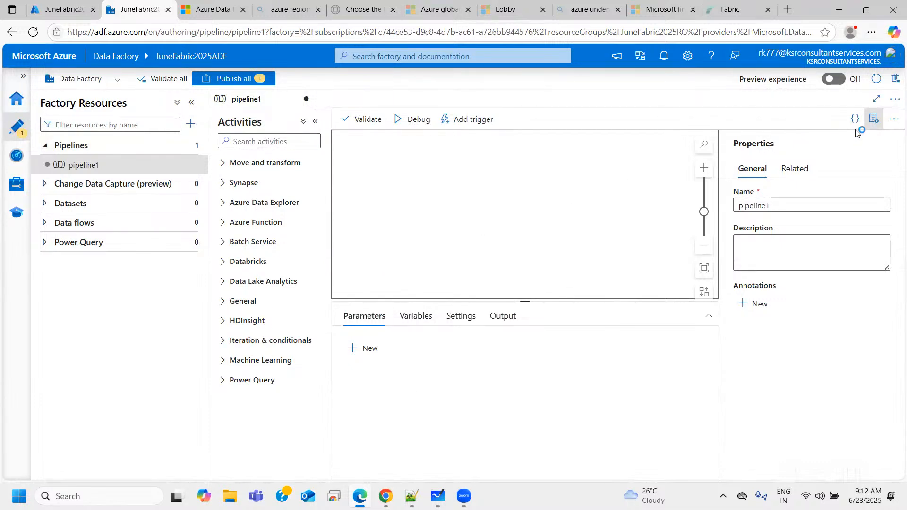
click(872, 125)
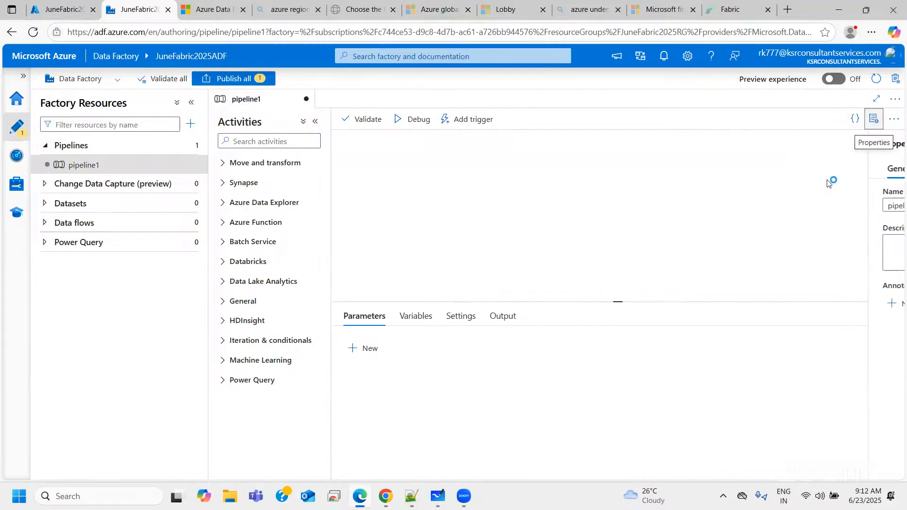
drag(617, 299, 617, 363)
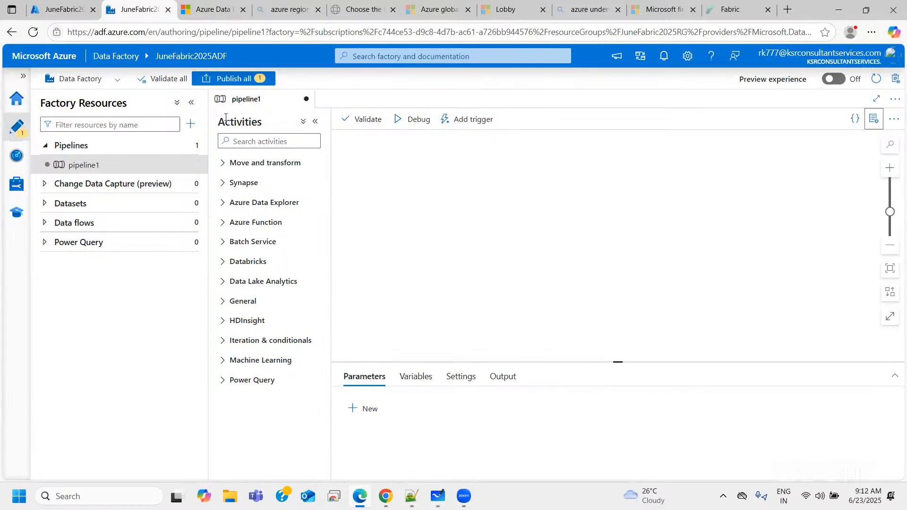
Rename the pipeline as "Test Pipeline" in its properties and hide the properties again.
click(871, 122)
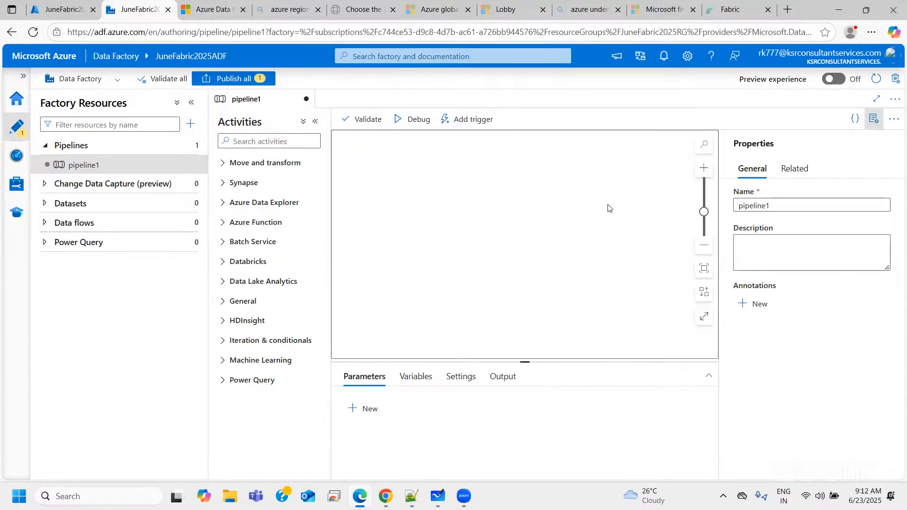
drag(800, 205, 722, 206)
key(BackSpace)
text(Test Pipl)
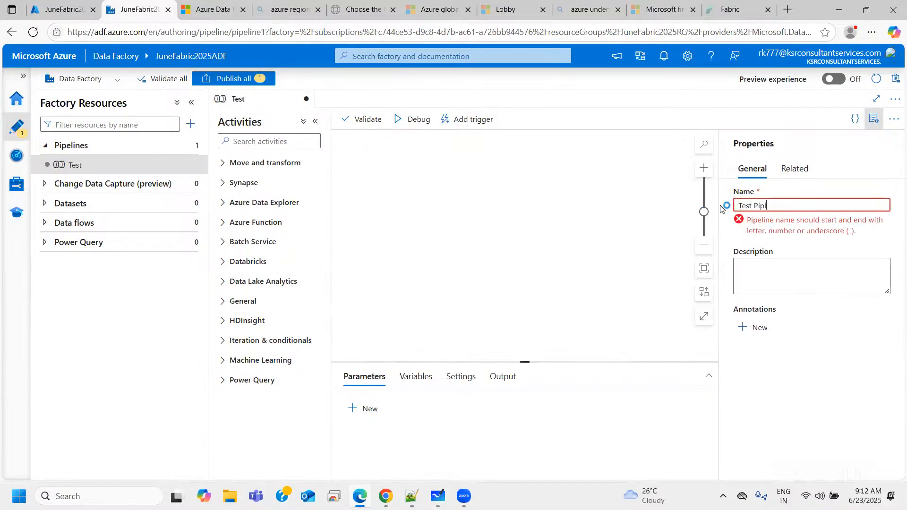
key(BackSpace)
key(BackSpace)
text(in)
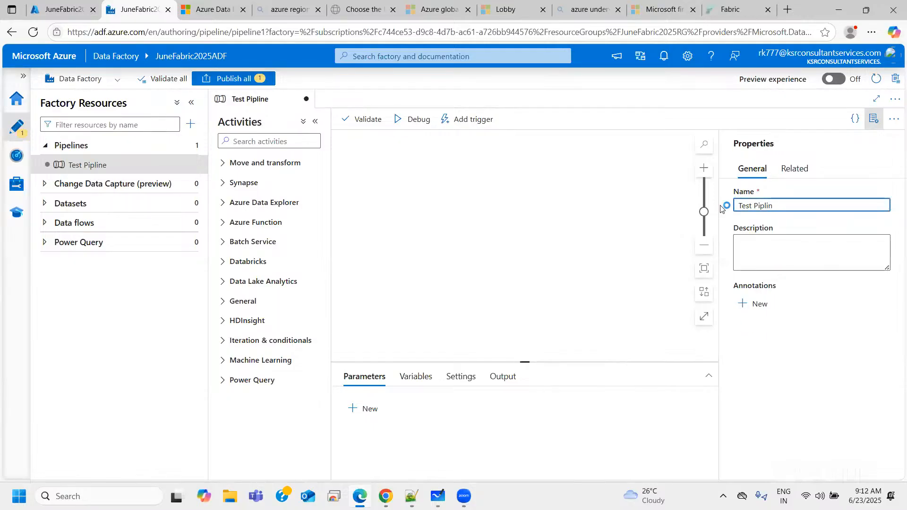
text(eline)
click(874, 119)
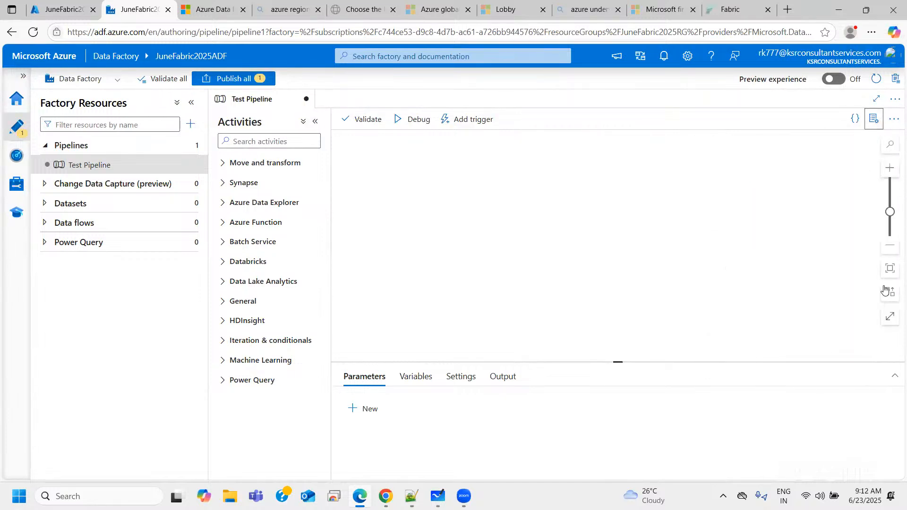
click(873, 120)
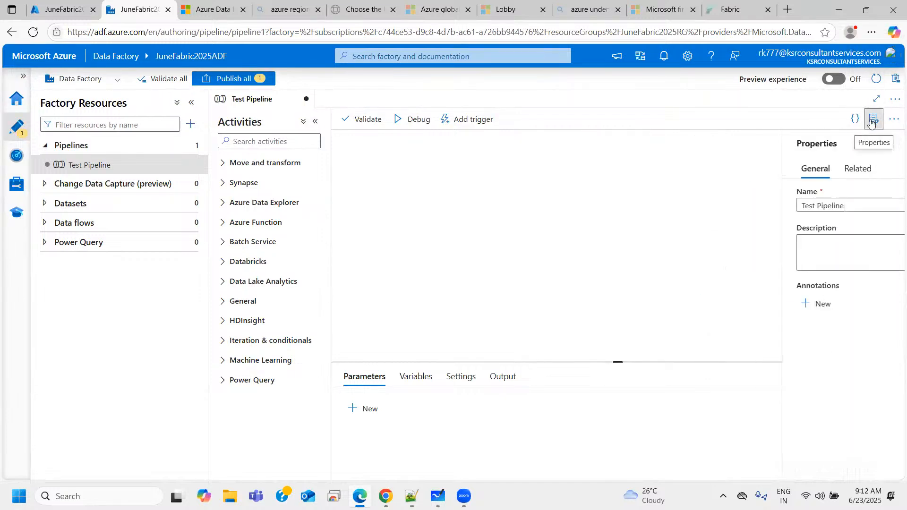
click(873, 120)
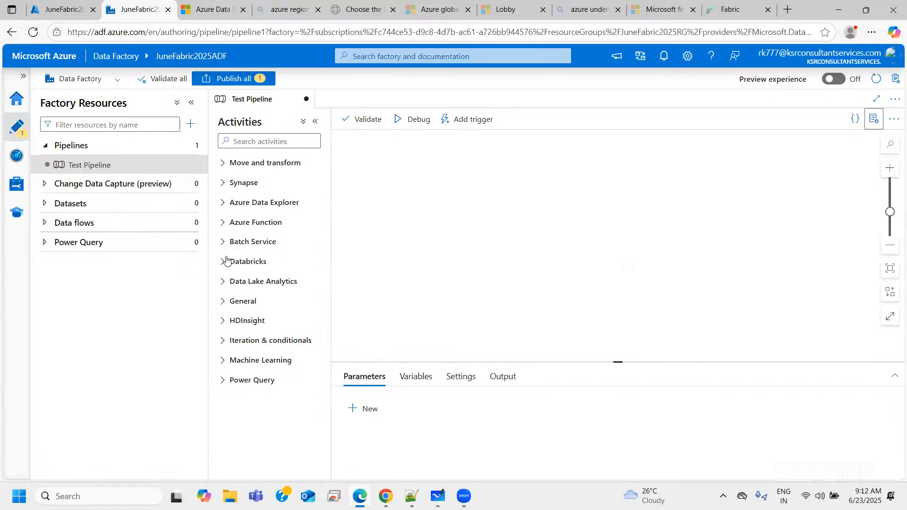
Switch to Microsoft Whiteboard, underline C2 below the destination dataset and write an underlined "Copy" inside the Logic box.
click(434, 505)
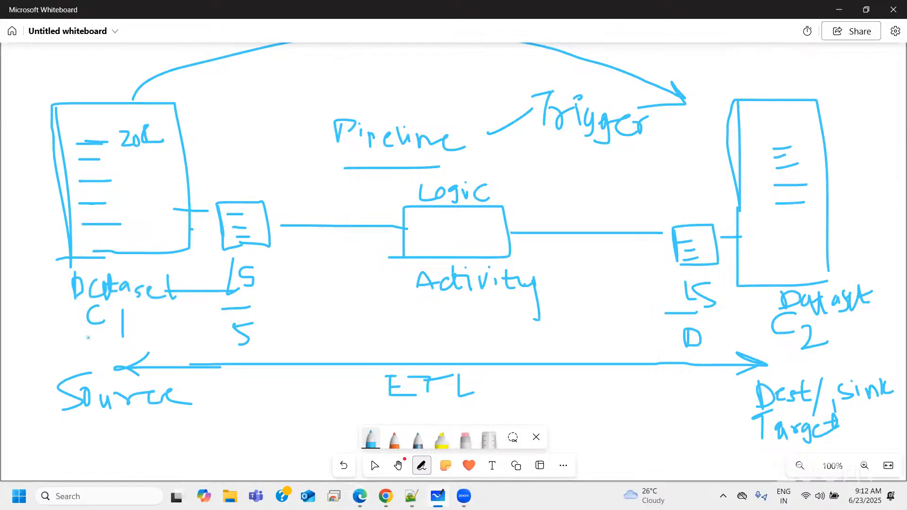
drag(779, 358, 818, 357)
mouse_move(441, 230)
mouse_down()
mouse_move(441, 243)
mouse_move(442, 234)
mouse_move(460, 251)
mouse_up()
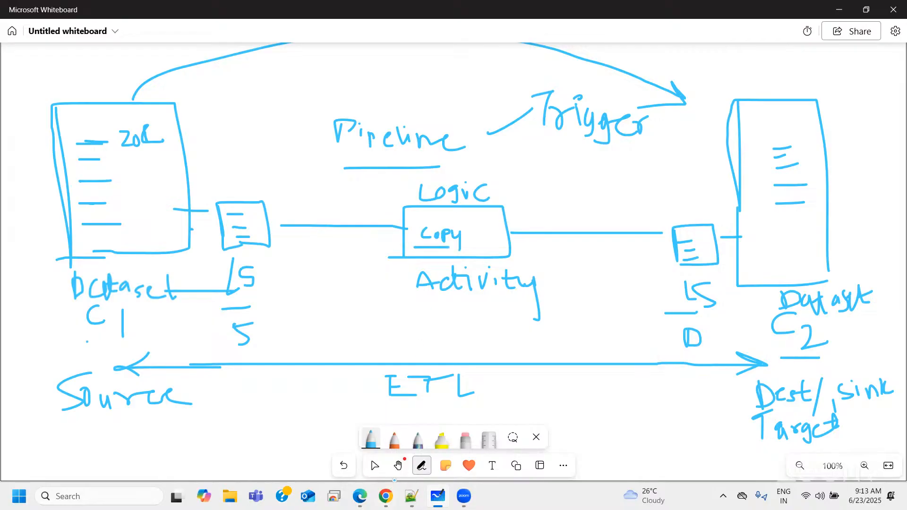
Return to Azure Data Factory and examine the activities available in all categories, including Move and transform.
click(360, 496)
click(257, 142)
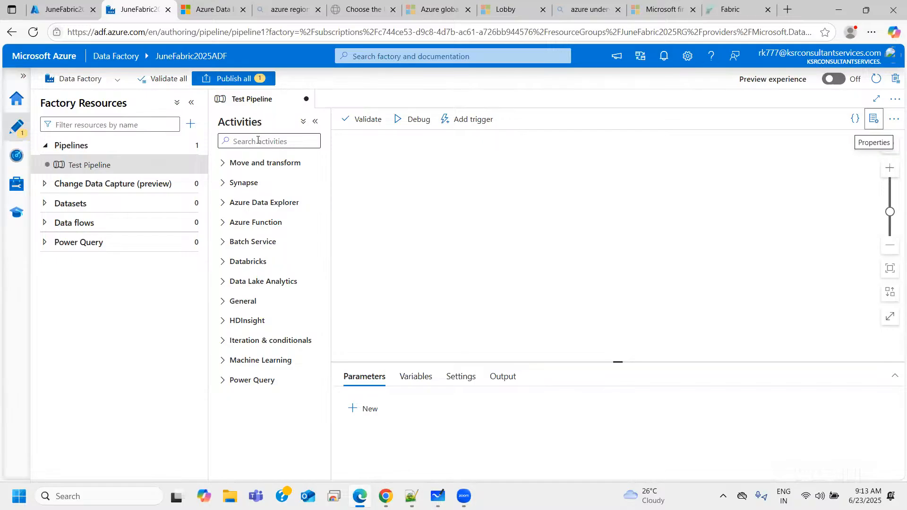
click(259, 141)
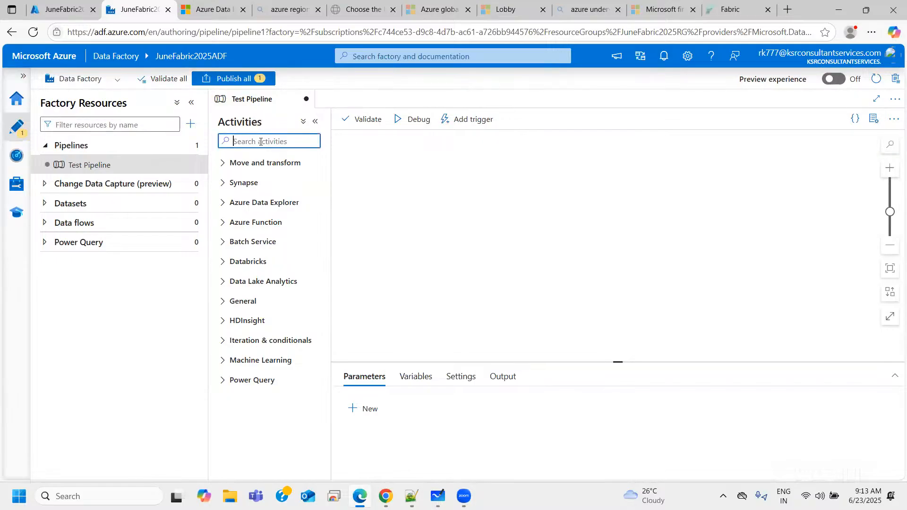
click(302, 124)
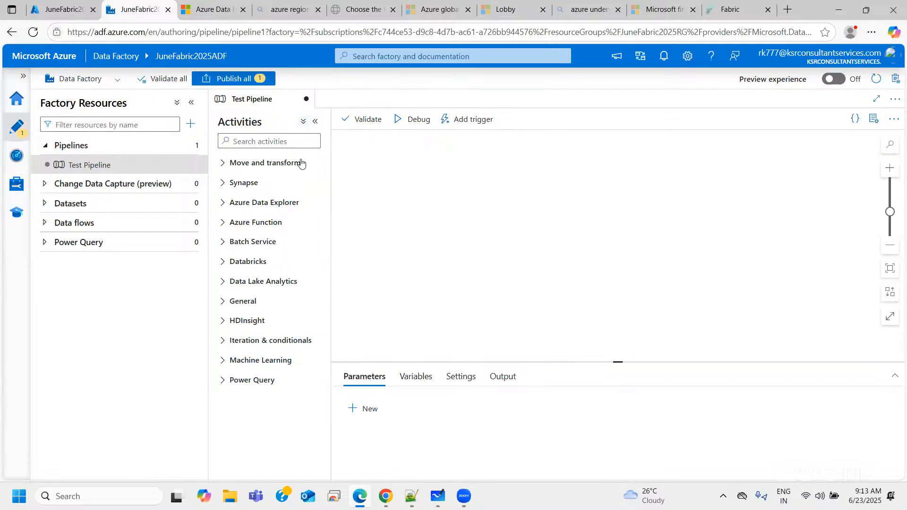
scroll(244, 212, down, 2)
scroll(245, 224, down, 12)
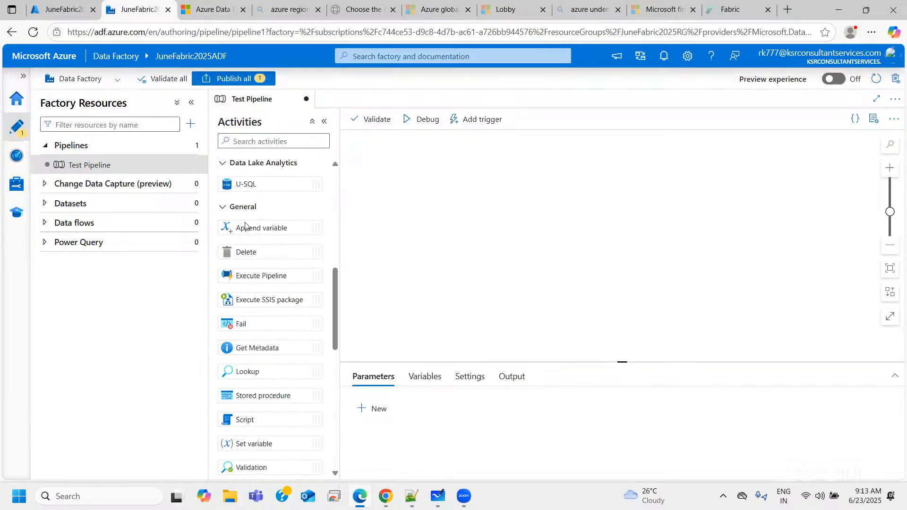
scroll(245, 223, up, 10)
scroll(245, 224, up, 6)
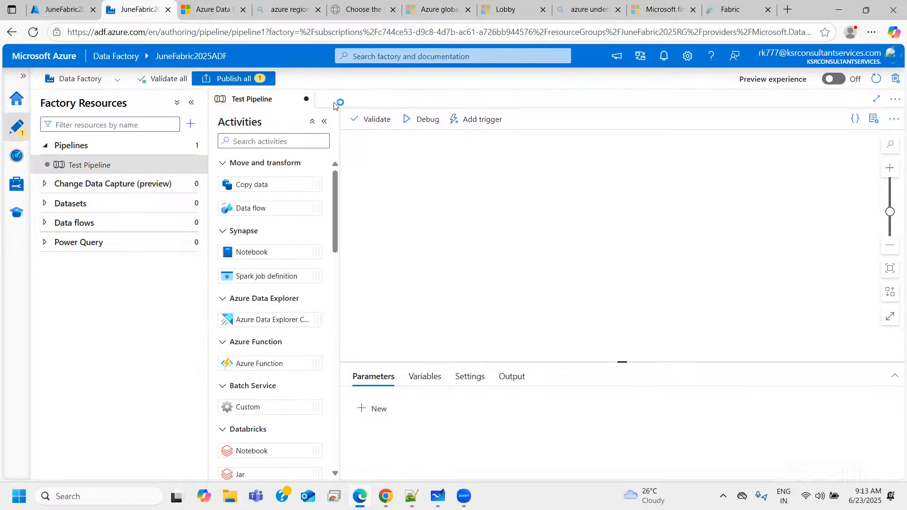
click(312, 122)
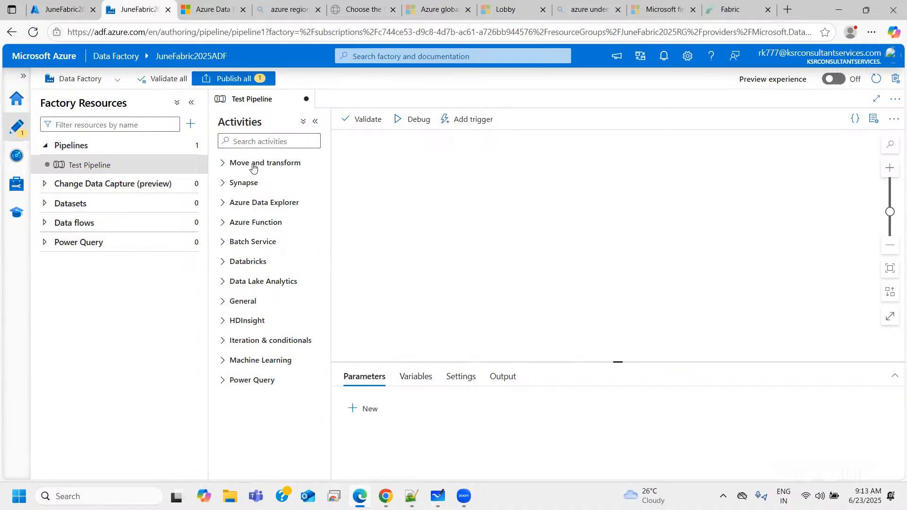
click(254, 167)
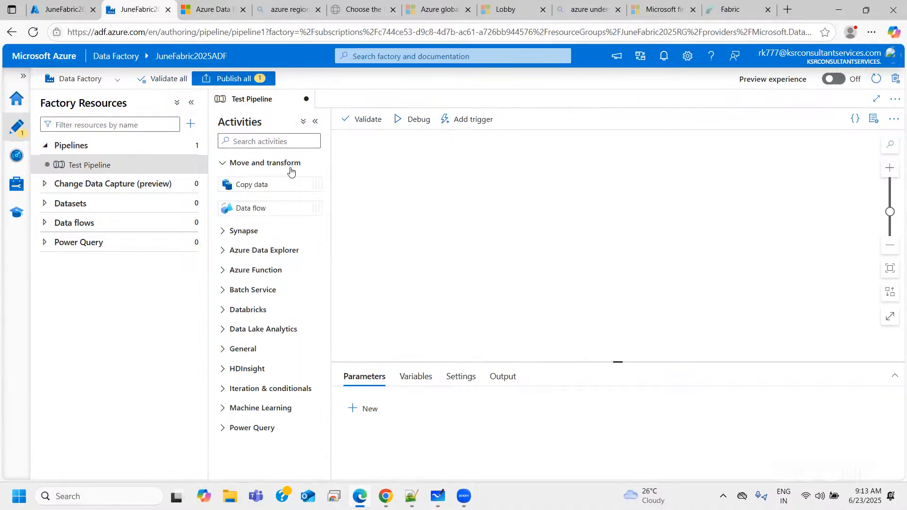
click(252, 169)
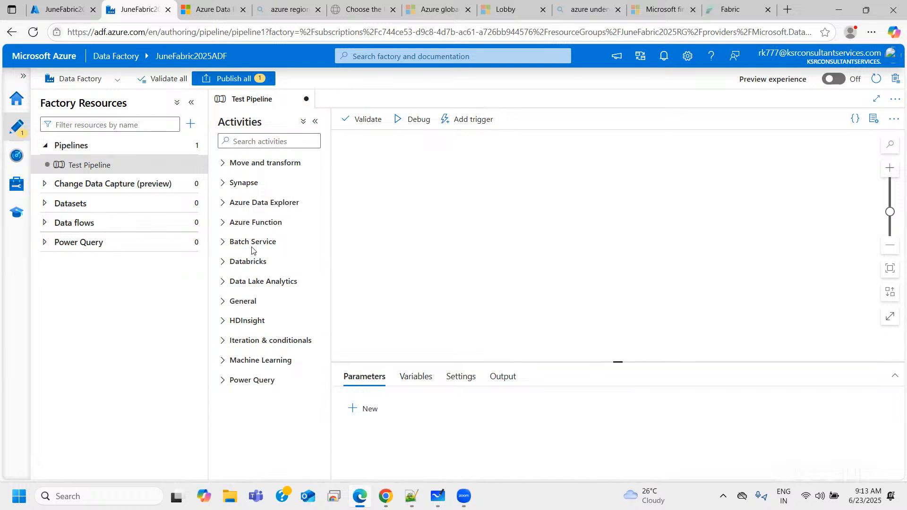
Add a Copy data activity from Move and transform to the pipeline canvas and enlarge its settings area.
click(259, 165)
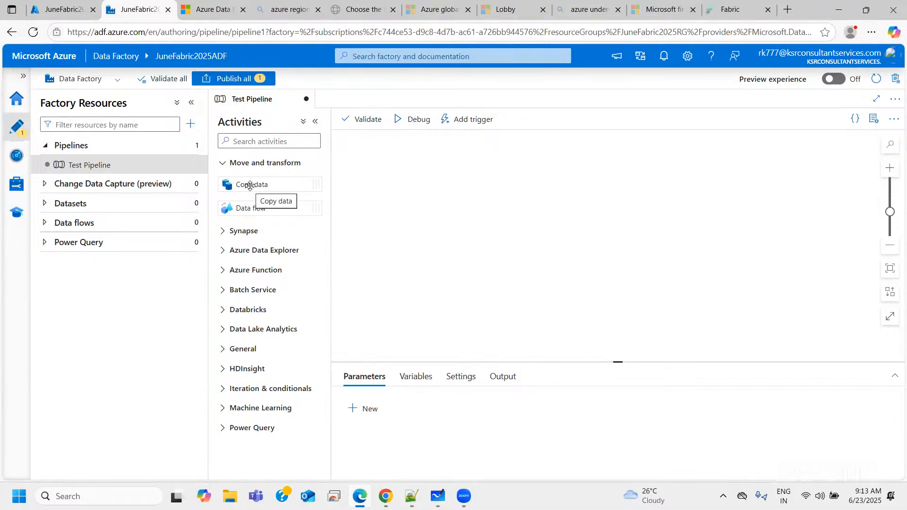
drag(253, 184, 564, 183)
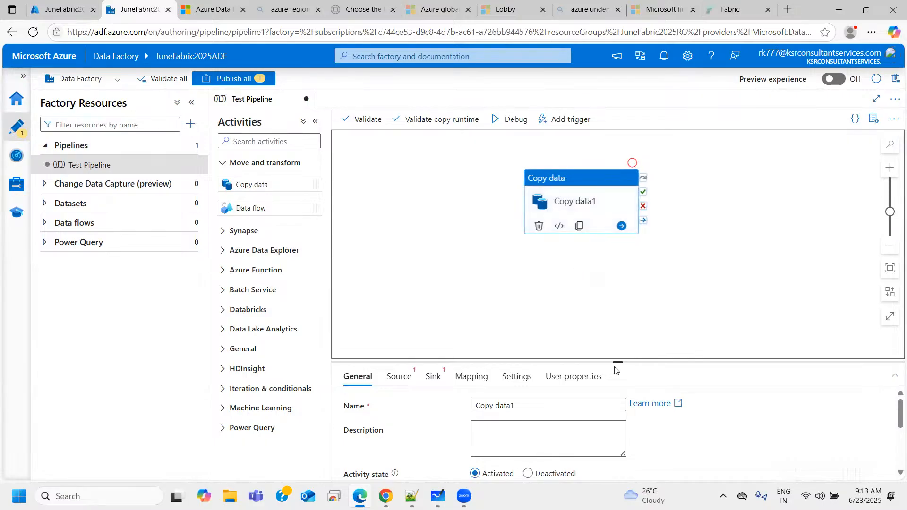
drag(617, 362, 610, 303)
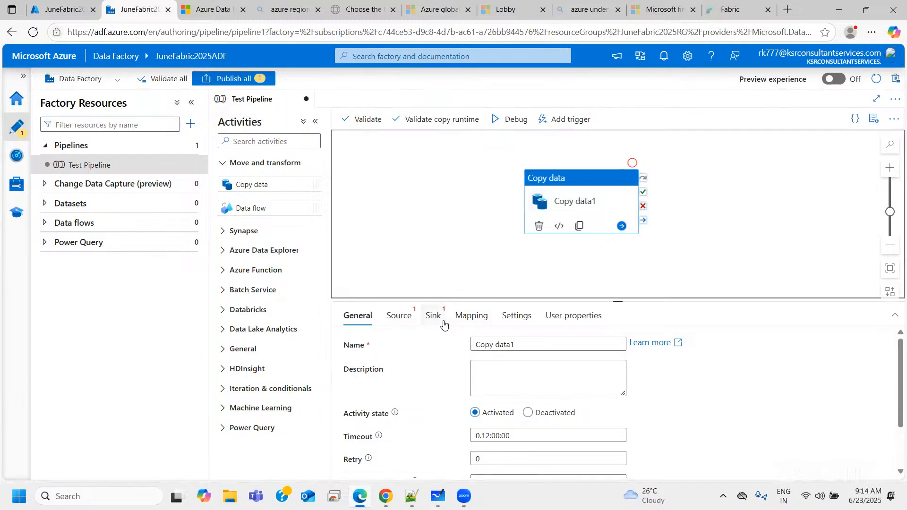
Start a new source dataset for the Copy data activity, finding SQL Server with the search "sql" and choosing it as the data store.
click(402, 318)
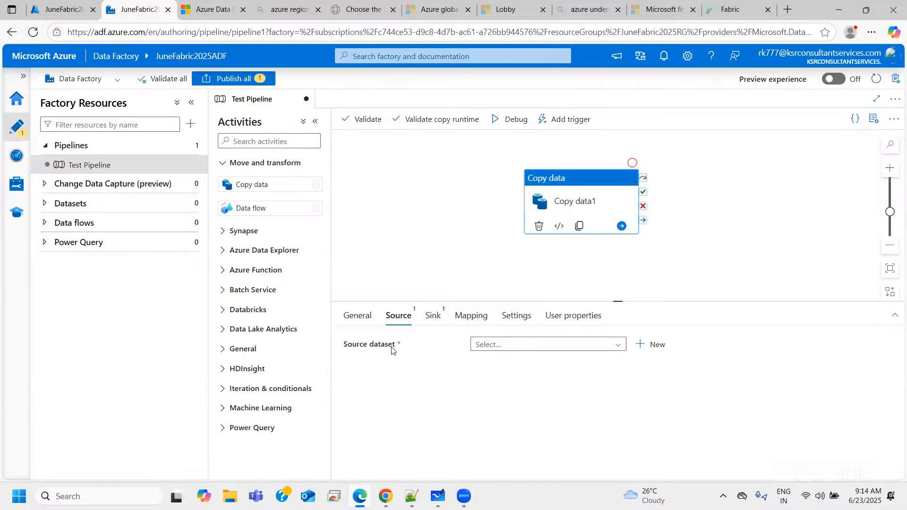
click(431, 319)
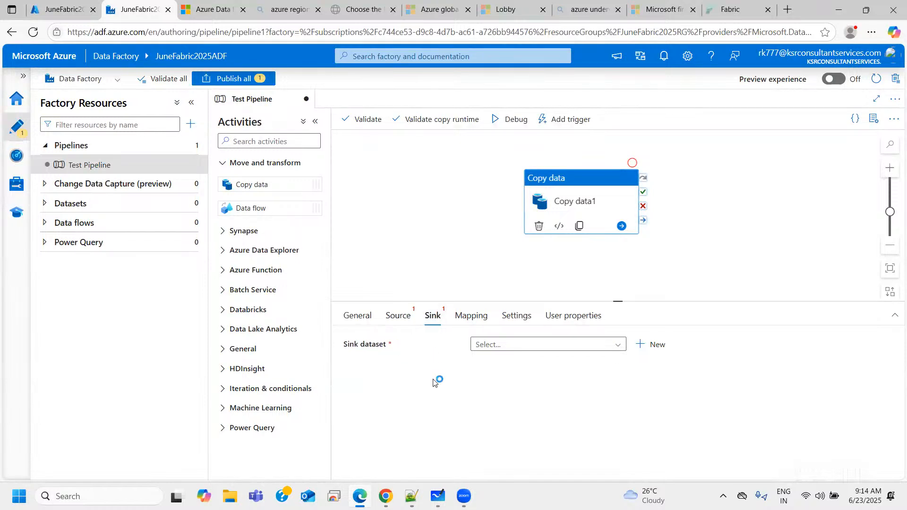
click(398, 317)
click(657, 345)
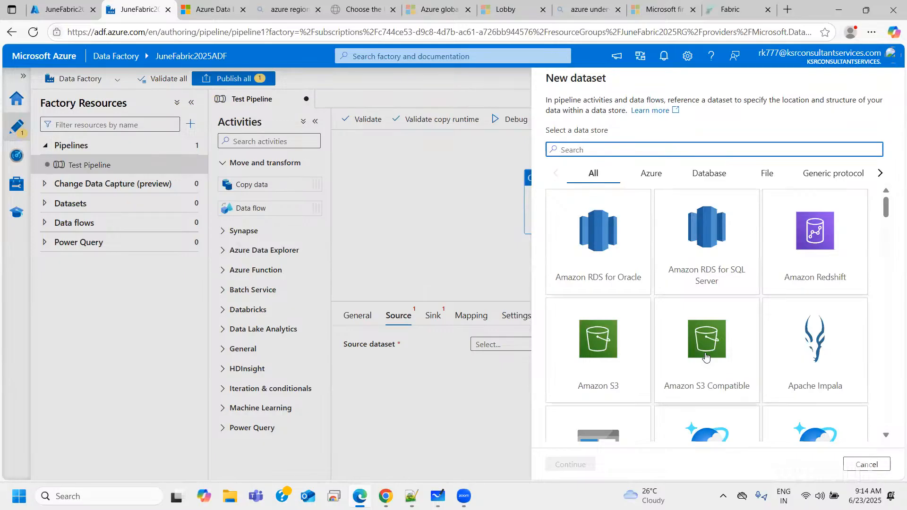
text(sql)
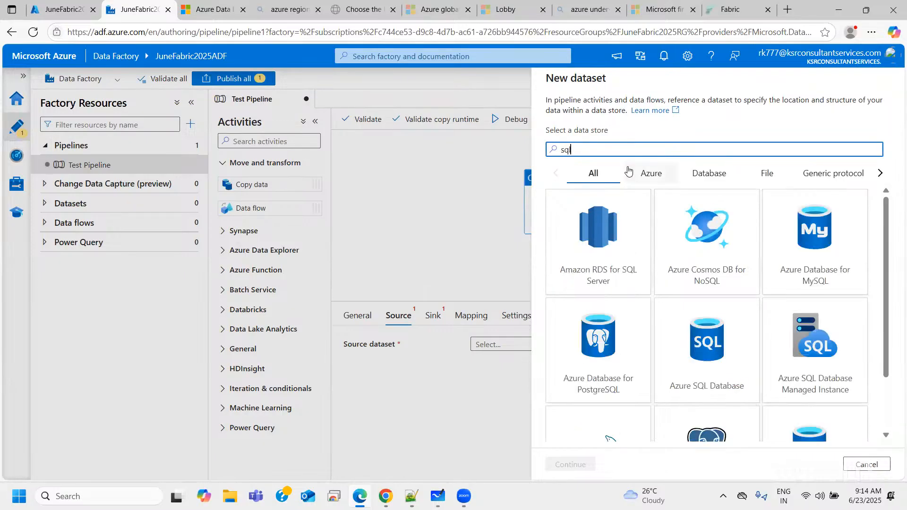
scroll(751, 366, down, 1)
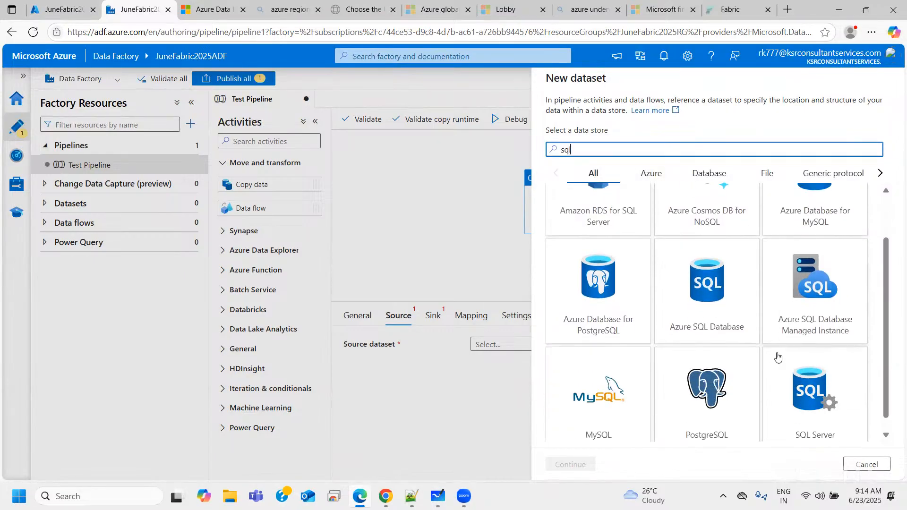
click(713, 308)
click(785, 422)
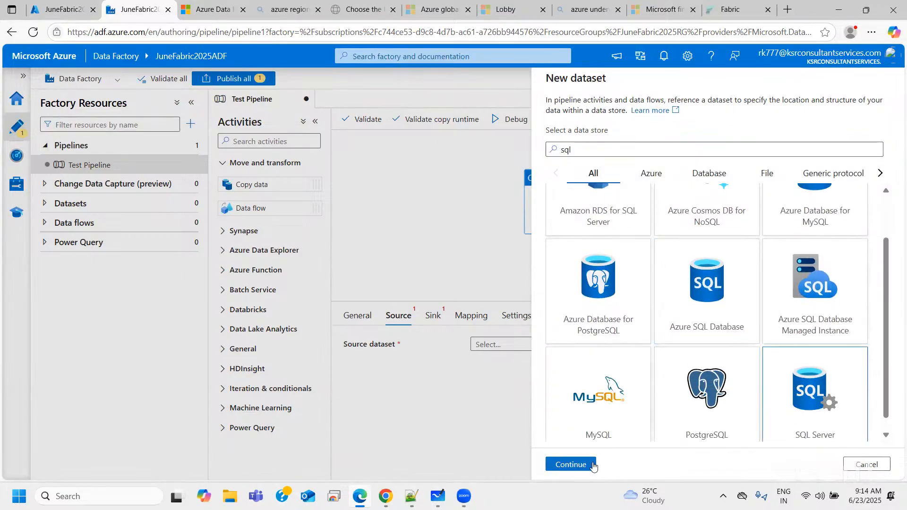
click(594, 465)
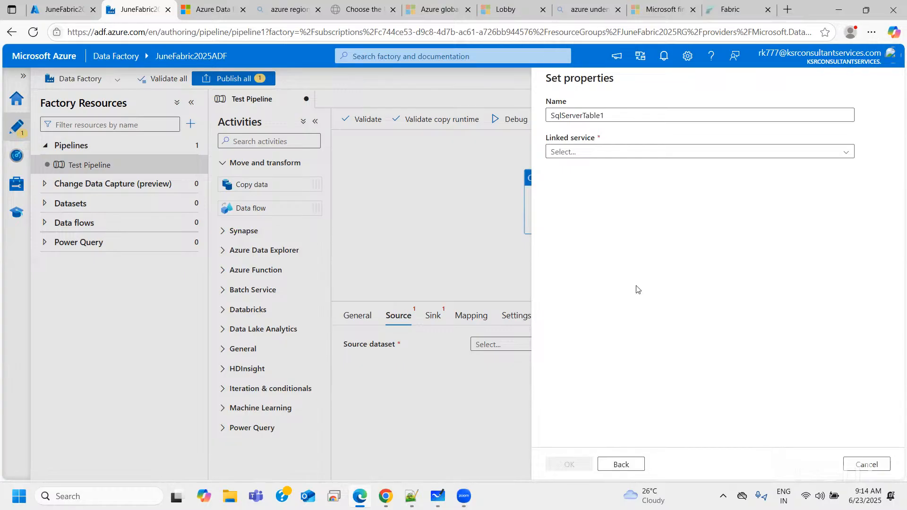
Start a new linked service for the SQL Server source dataset and examine its server name and database name fields.
drag(576, 116, 618, 116)
drag(524, 121, 525, 123)
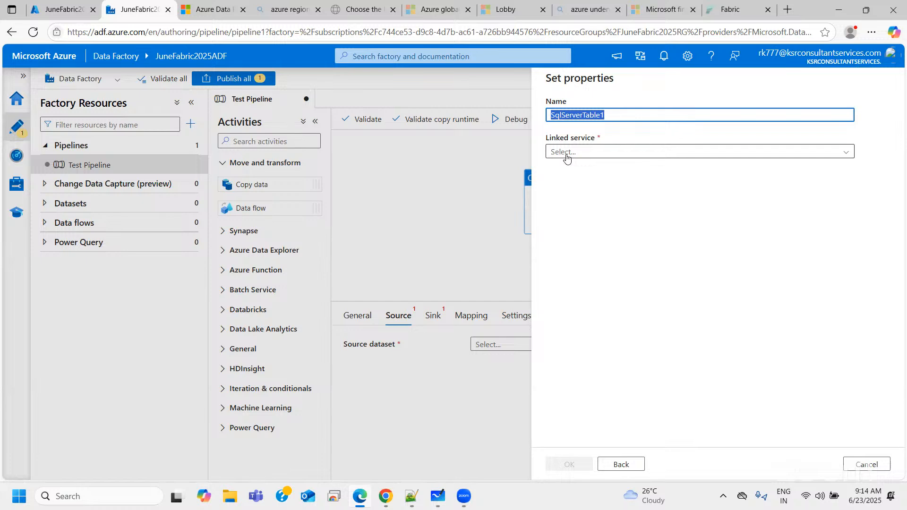
click(437, 496)
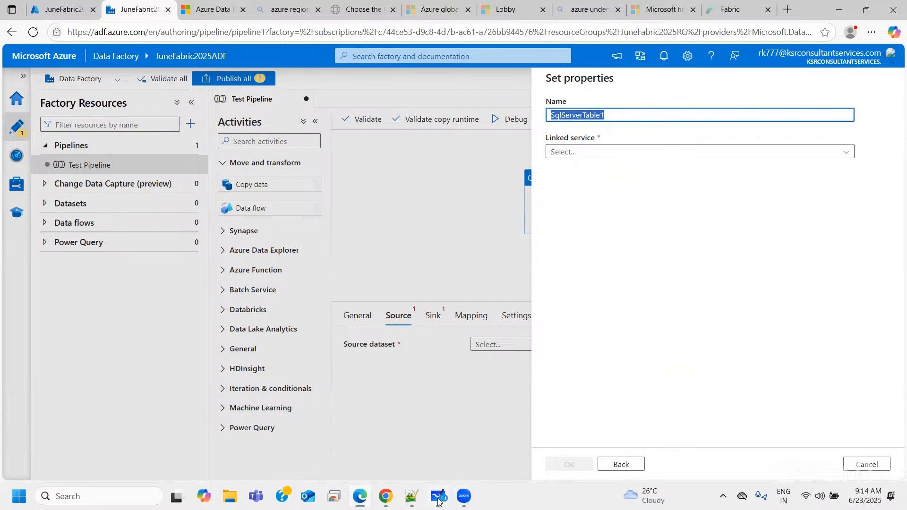
key(alt+Tab)
click(609, 152)
click(592, 190)
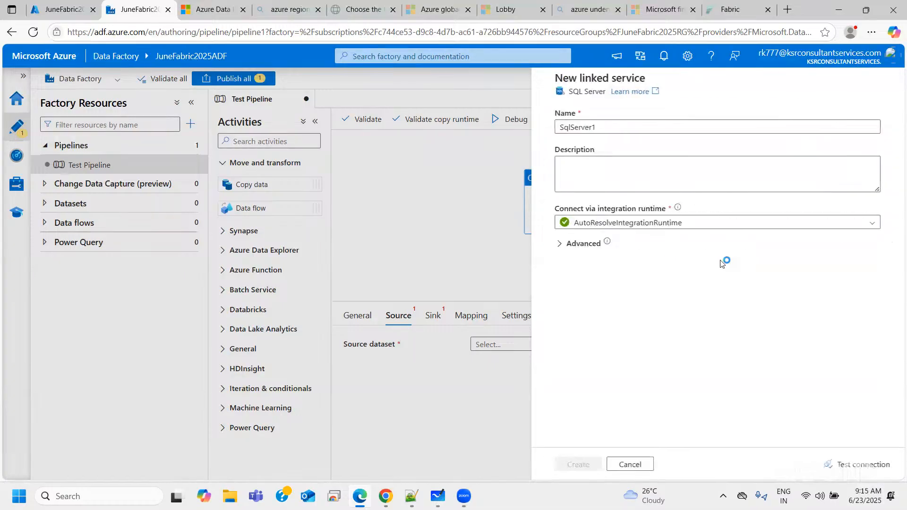
scroll(739, 398, down, 1)
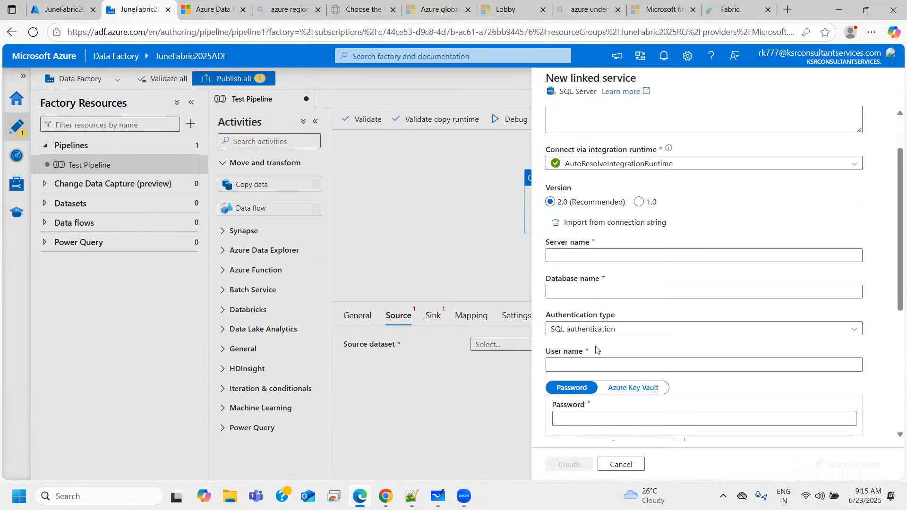
click(585, 257)
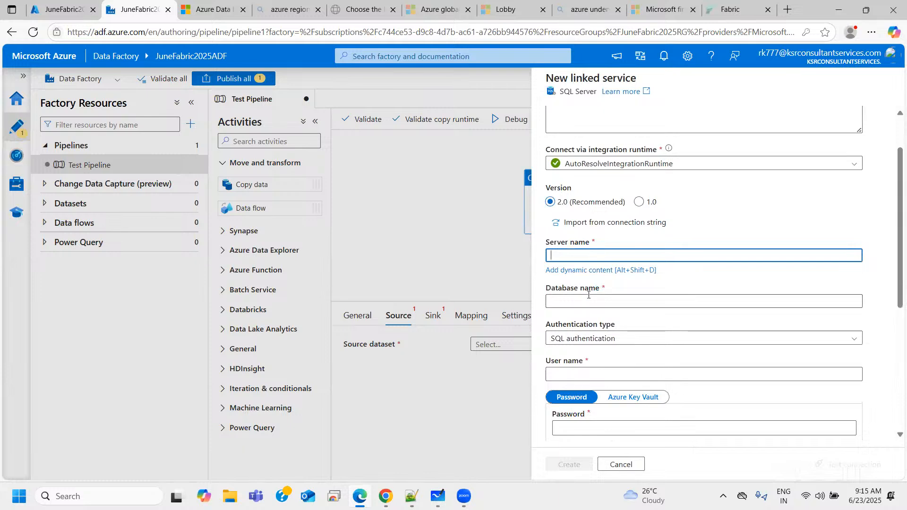
click(595, 302)
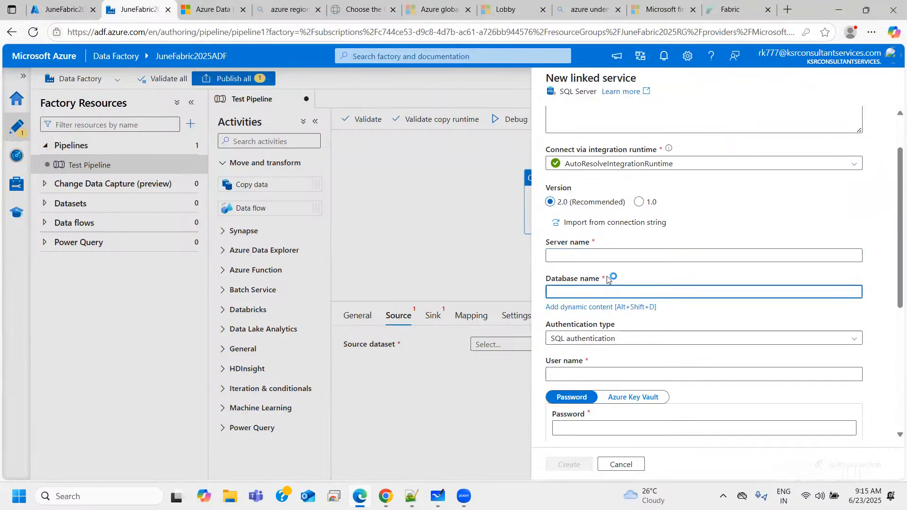
Enter a trial password for the linked service, clear it and change the credential source to Azure Key Vault.
scroll(595, 289, down, 2)
click(578, 296)
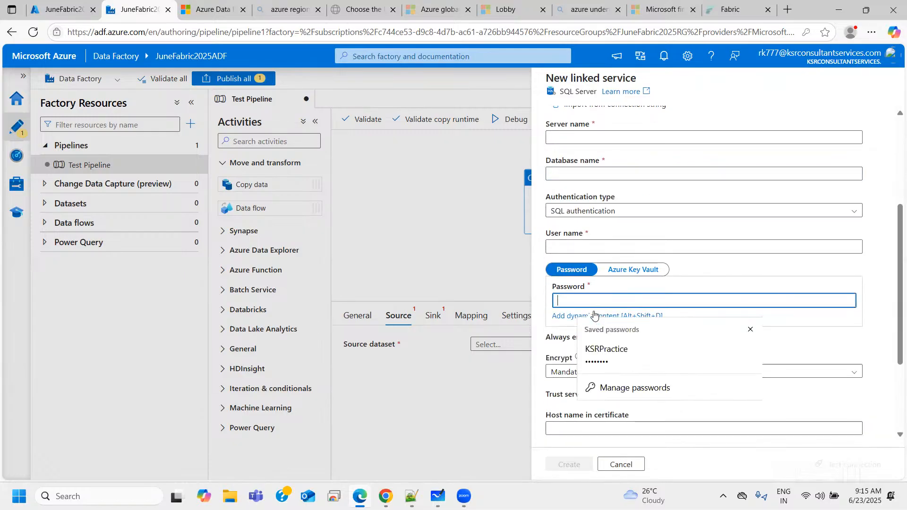
click(751, 329)
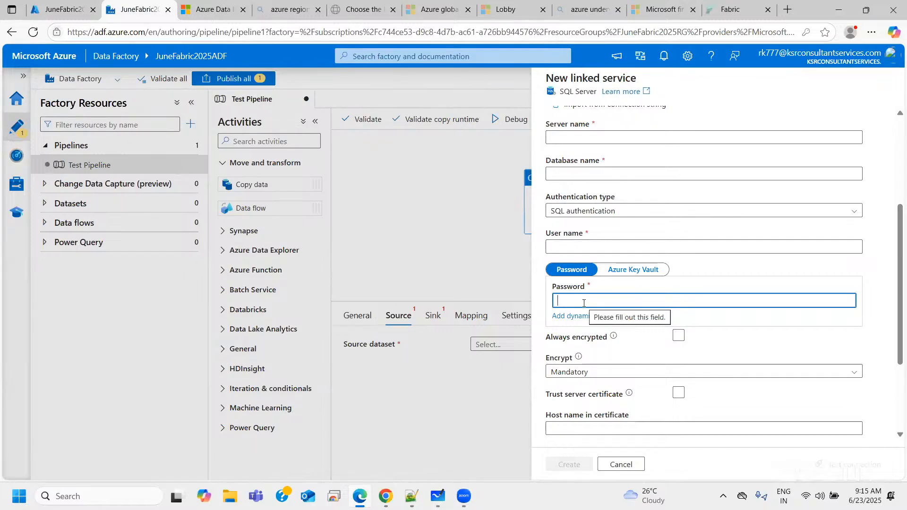
text(********)
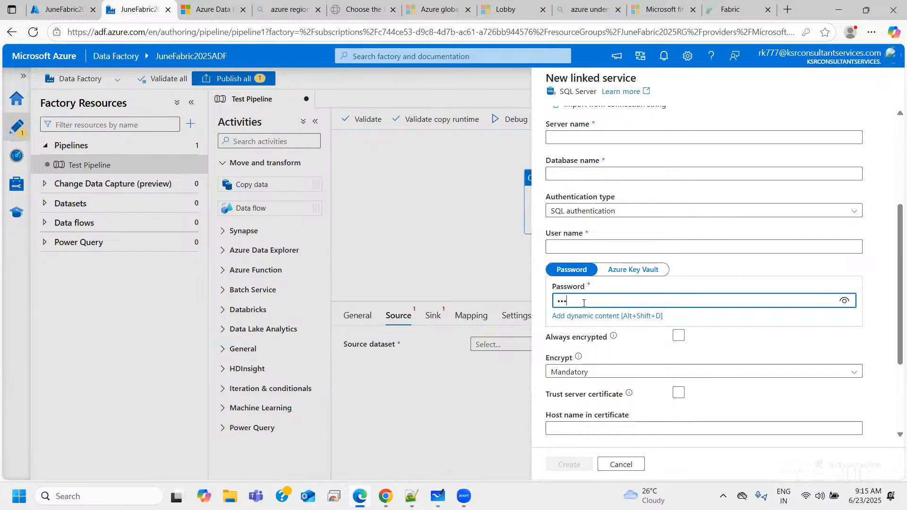
click(844, 303)
click(846, 303)
drag(628, 305, 458, 307)
key(BackSpace)
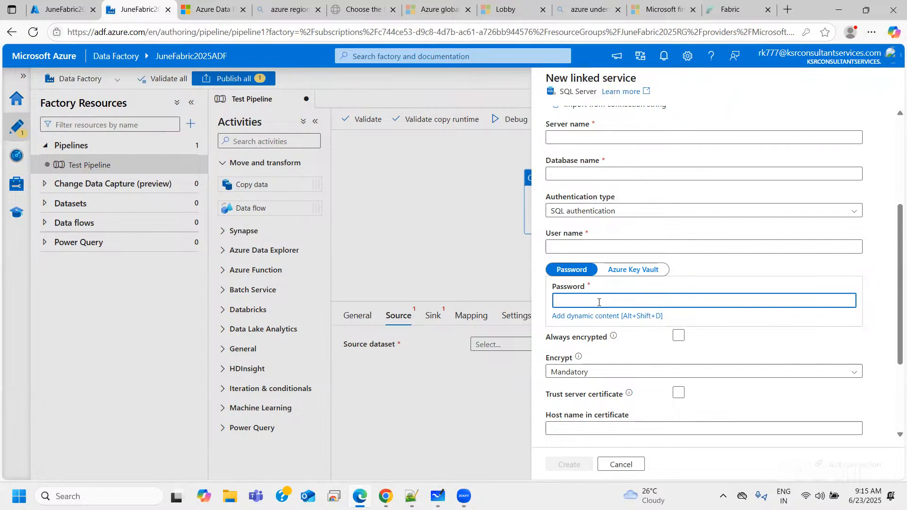
click(640, 273)
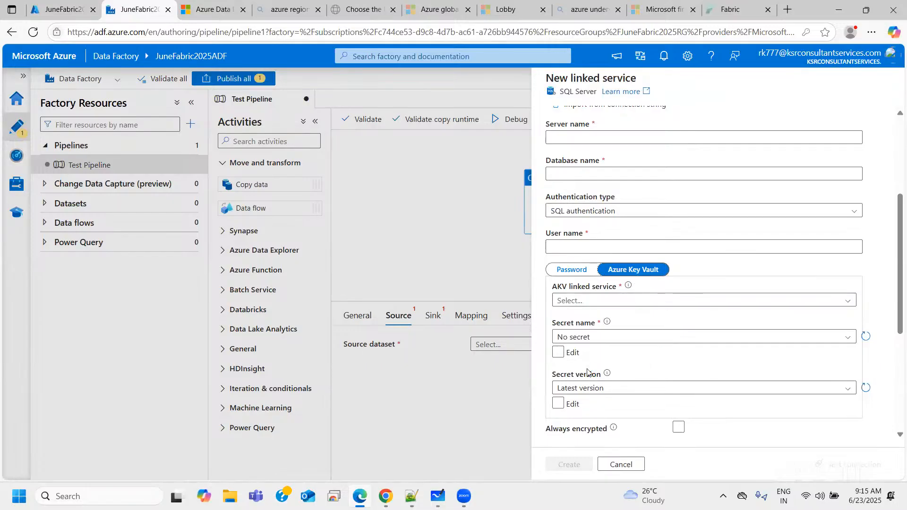
scroll(587, 371, down, 1)
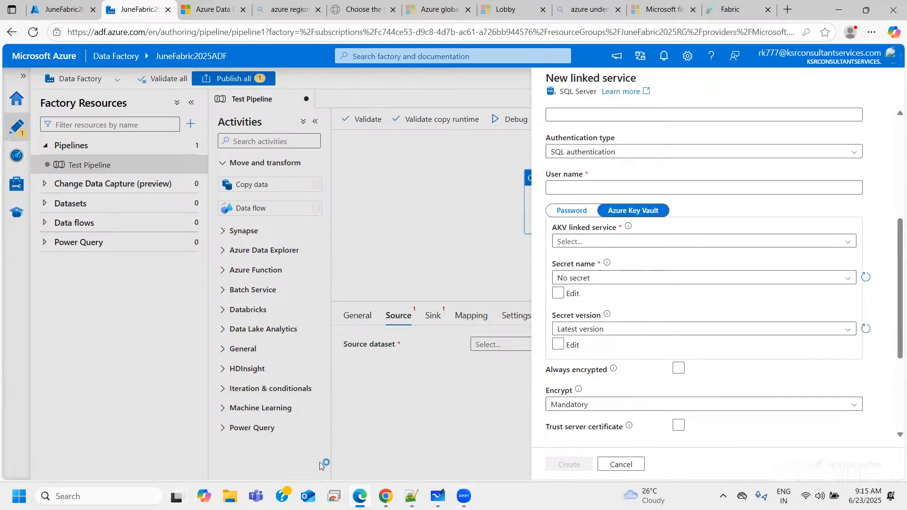
In Microsoft Whiteboard, write "A = L" and "A = —" above the destination box, circling both sides of the second line and linking them with an arrow.
click(438, 496)
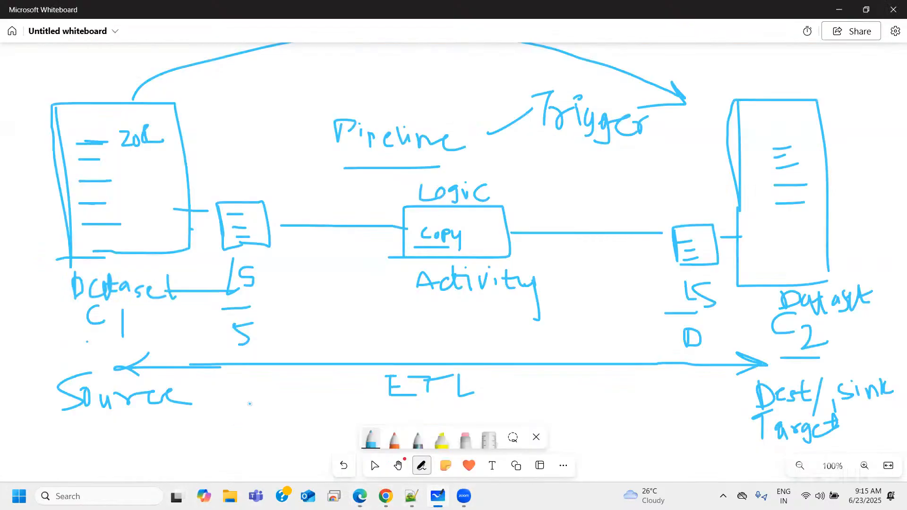
scroll(250, 403, down, 2)
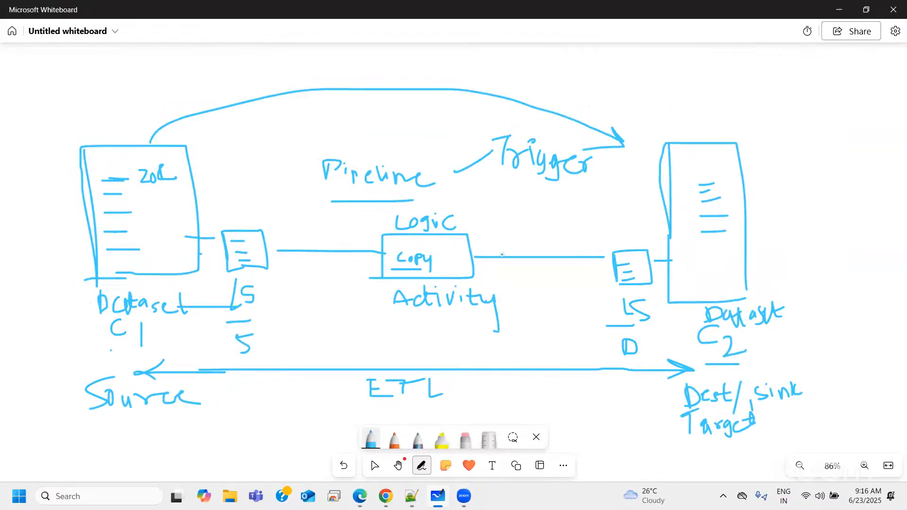
mouse_move(657, 93)
mouse_down()
mouse_move(667, 70)
mouse_move(673, 92)
mouse_move(673, 81)
mouse_move(715, 79)
mouse_move(780, 92)
mouse_up()
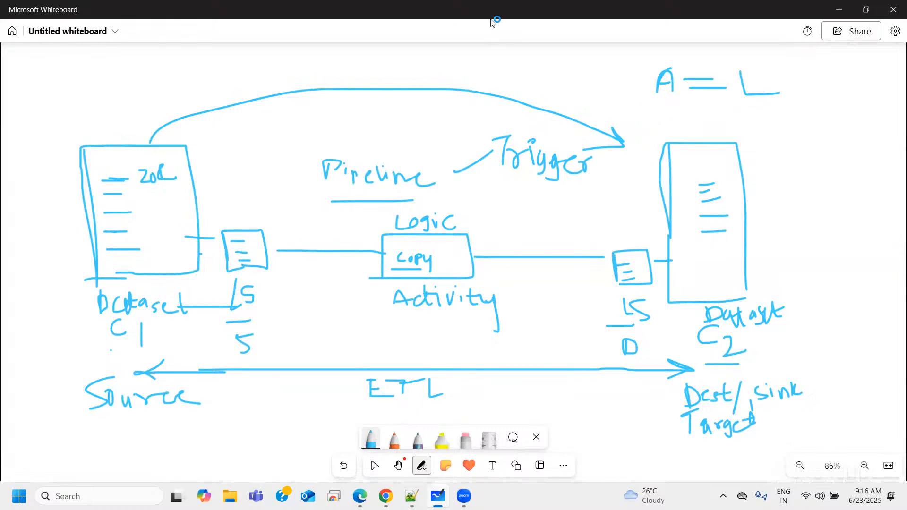
drag(662, 135, 724, 114)
drag(702, 124, 814, 121)
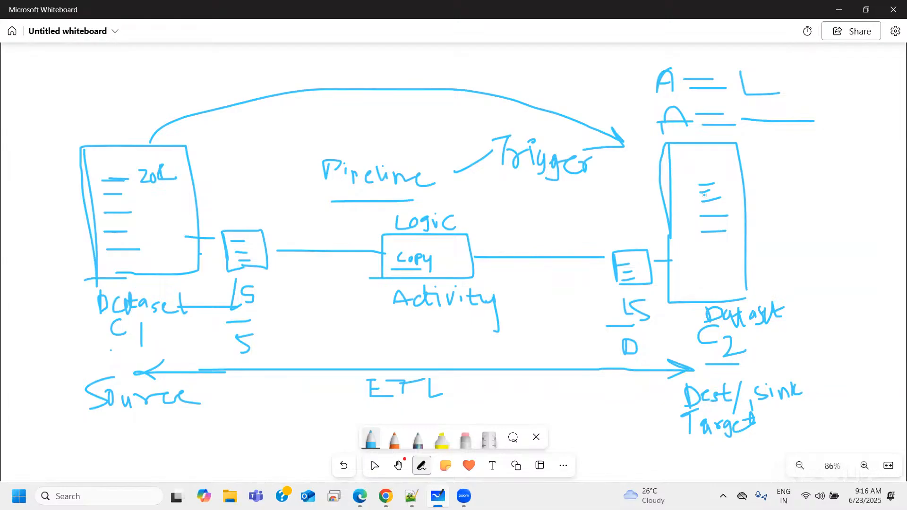
mouse_move(785, 105)
mouse_down()
mouse_move(737, 113)
mouse_move(830, 119)
mouse_move(783, 112)
mouse_up()
mouse_move(693, 107)
mouse_down()
mouse_move(659, 104)
mouse_move(713, 100)
mouse_up()
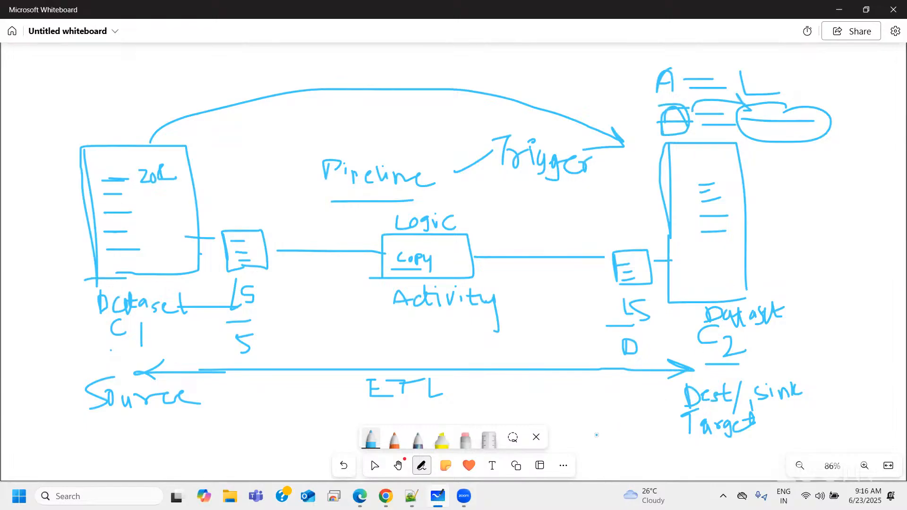
Return to Azure Data Factory and cancel both the new linked service and the new source dataset.
mouse_move(409, 484)
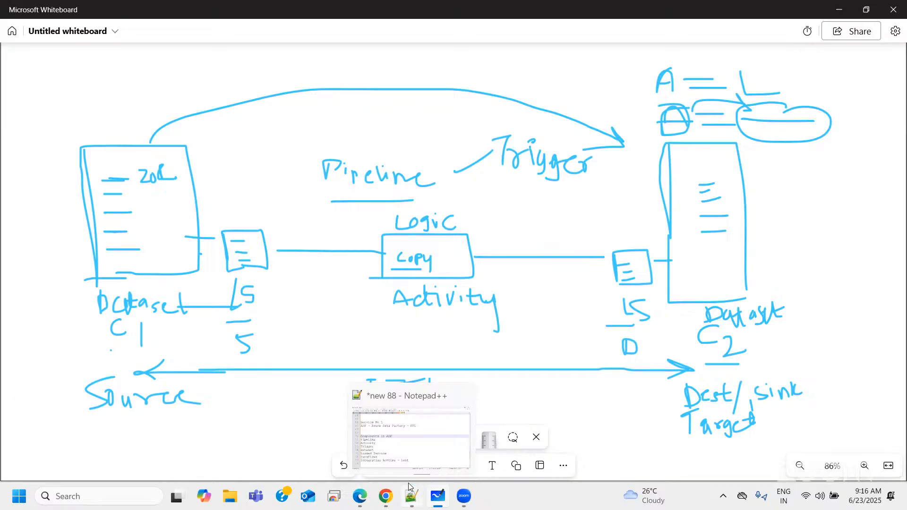
click(356, 497)
scroll(598, 285, up, 5)
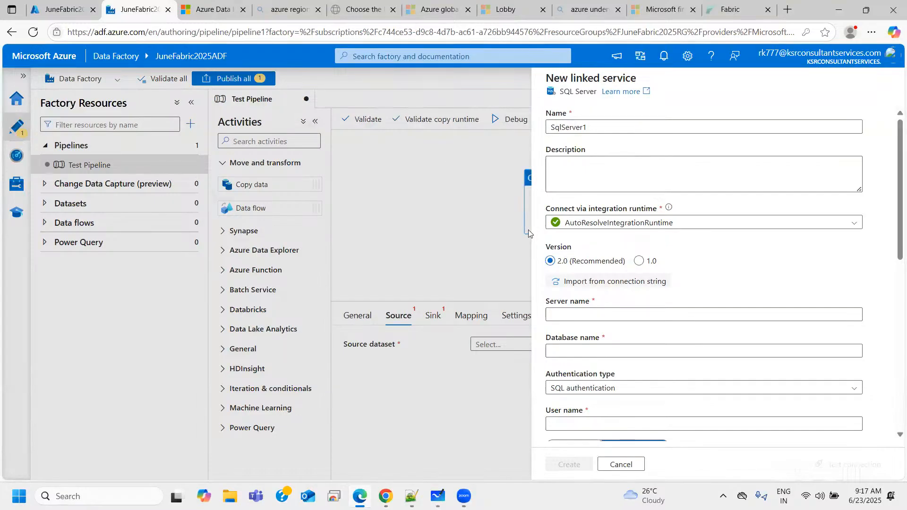
click(634, 461)
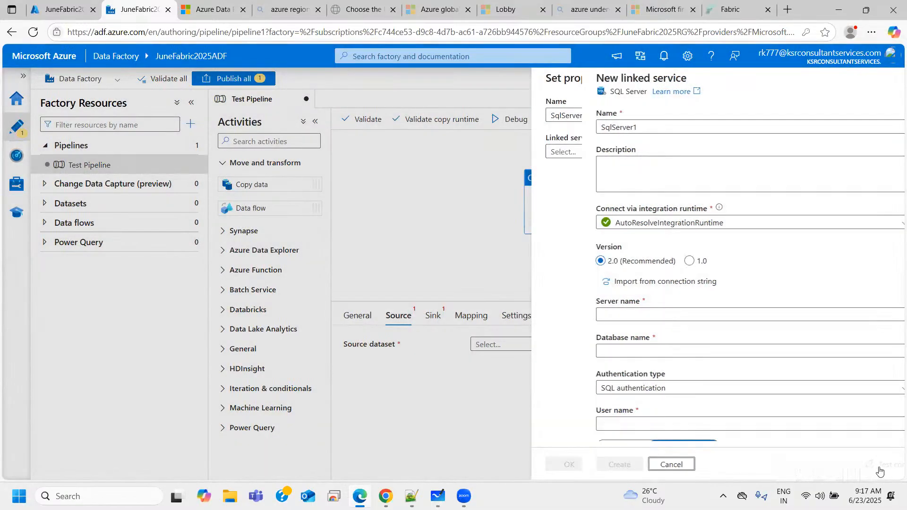
click(877, 465)
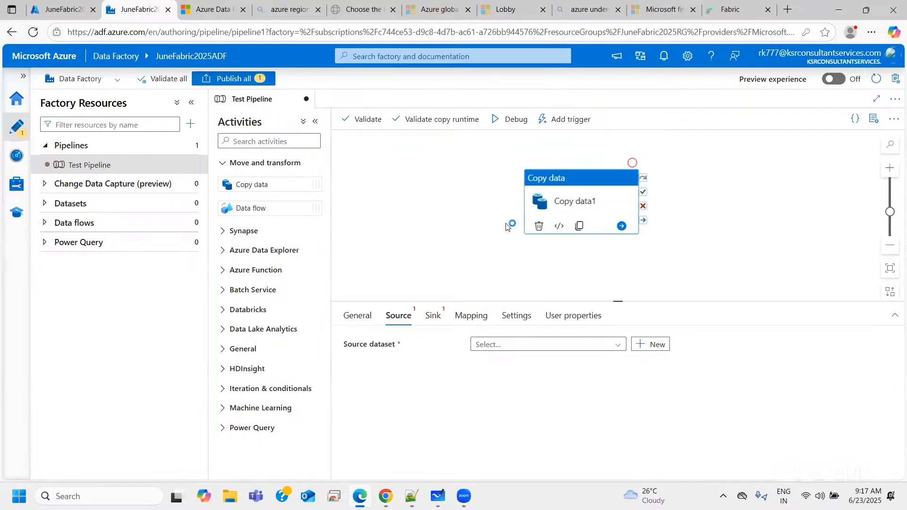
Add a Delete activity from the General category beside the Copy data activity and connect Copy data to it on success.
drag(286, 184, 779, 192)
drag(556, 180, 445, 177)
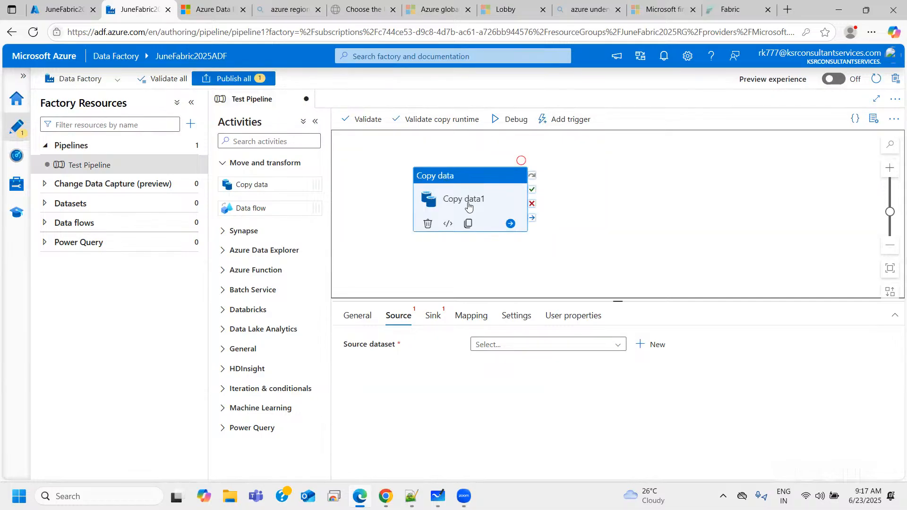
click(248, 256)
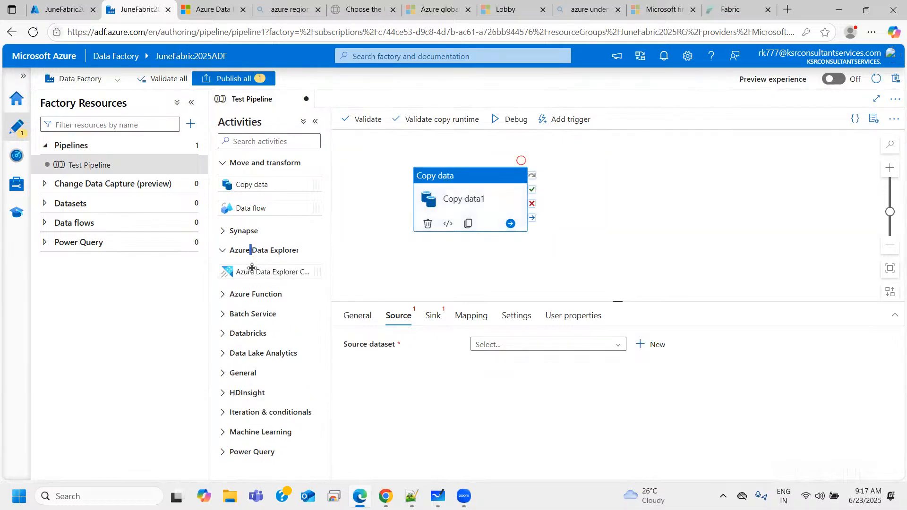
click(242, 373)
scroll(250, 326, down, 3)
drag(254, 300, 664, 307)
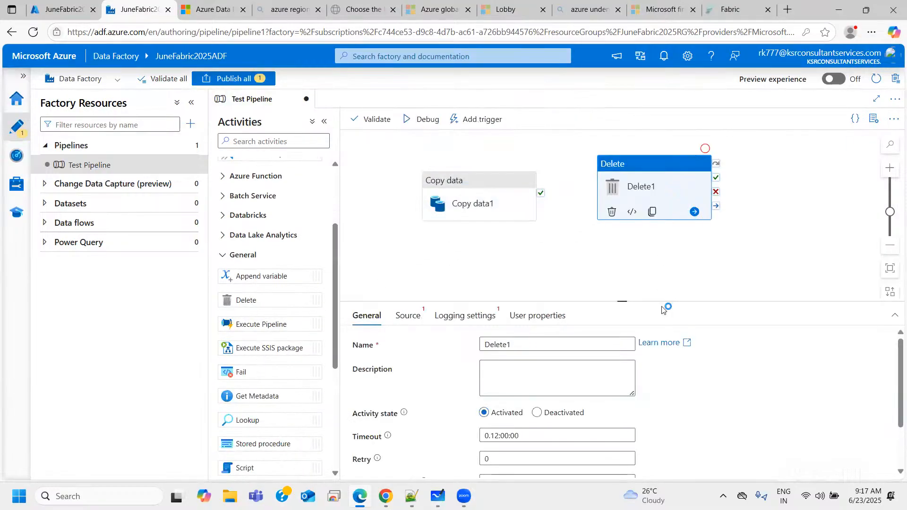
drag(638, 172, 646, 194)
drag(541, 193, 664, 157)
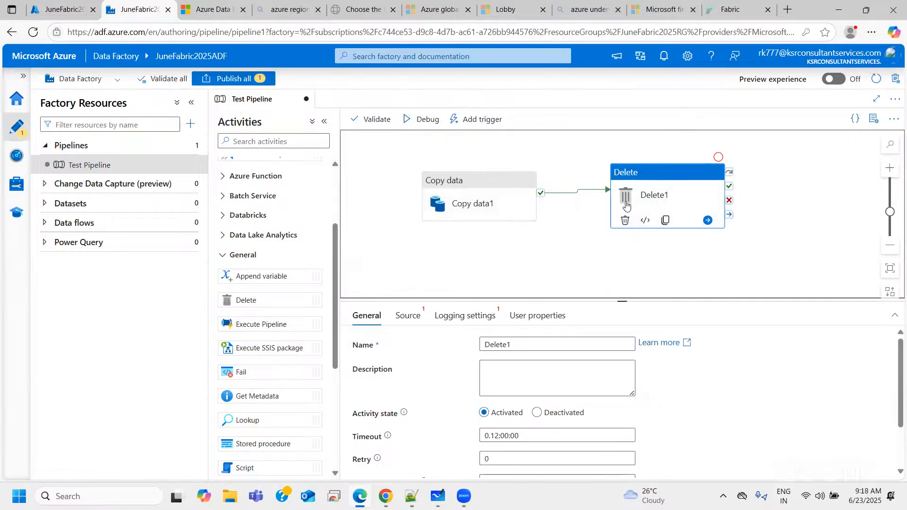
Remove the Delete activity from the pipeline and move the Copy data activity back toward the middle of the canvas.
right_click(669, 179)
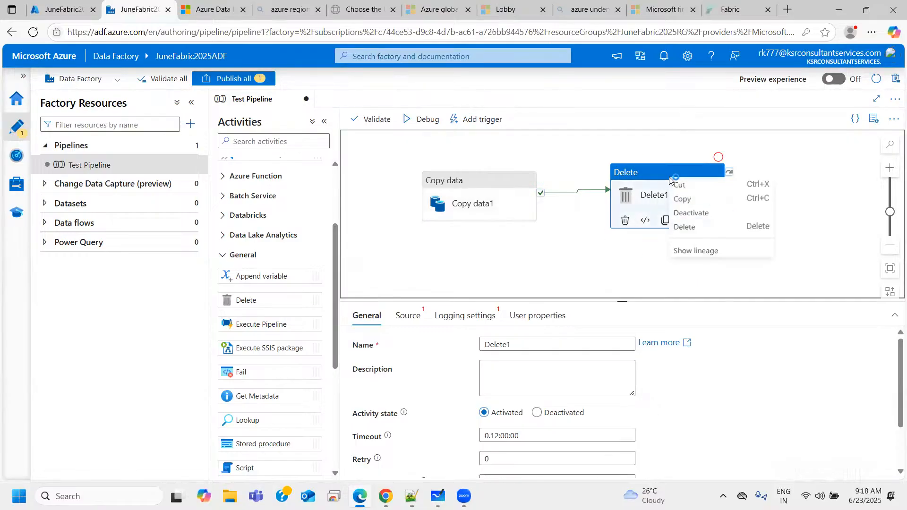
click(686, 231)
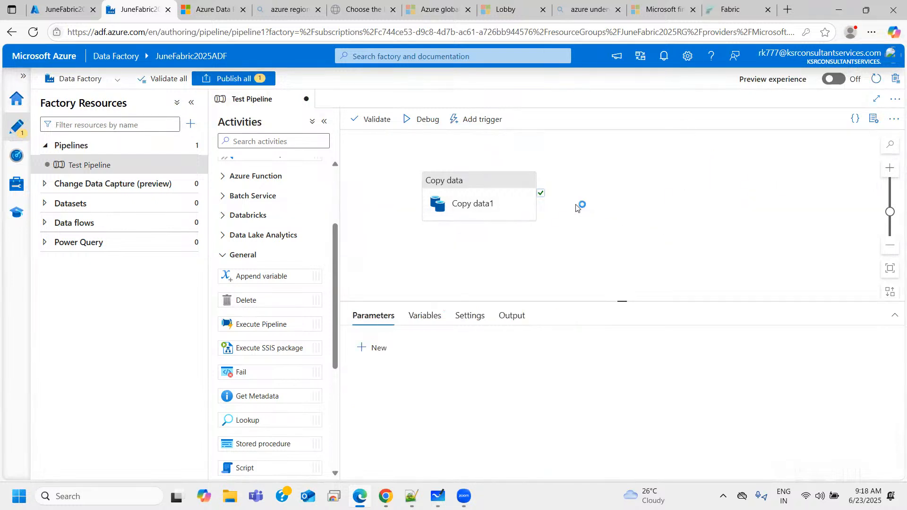
drag(455, 179, 531, 177)
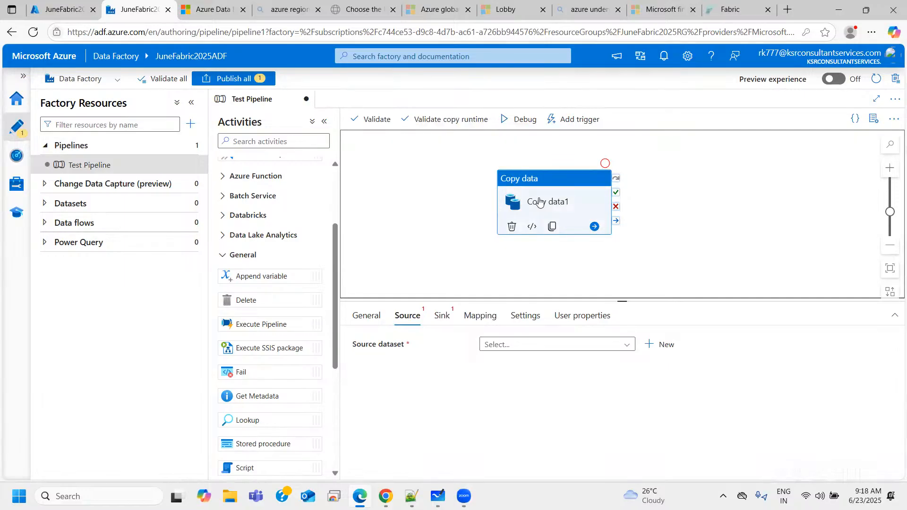
Start creating a new trigger for Test Pipeline.
click(581, 118)
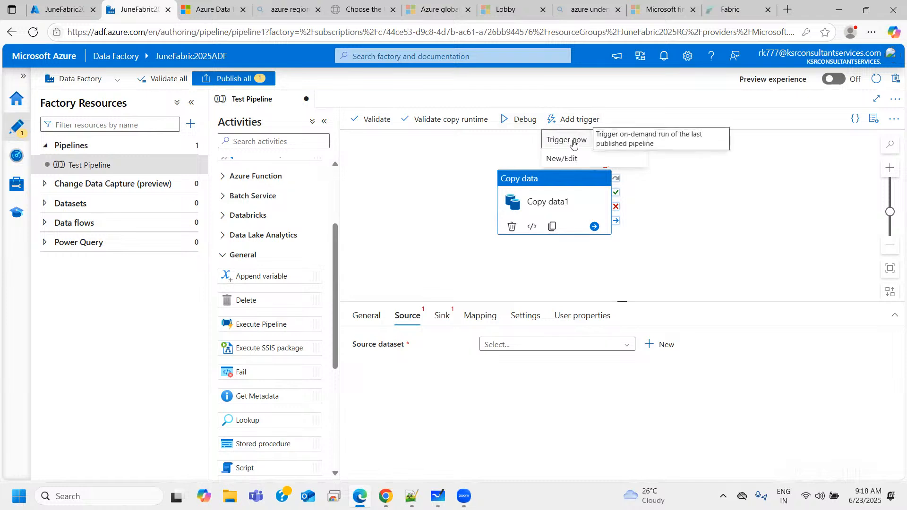
click(567, 158)
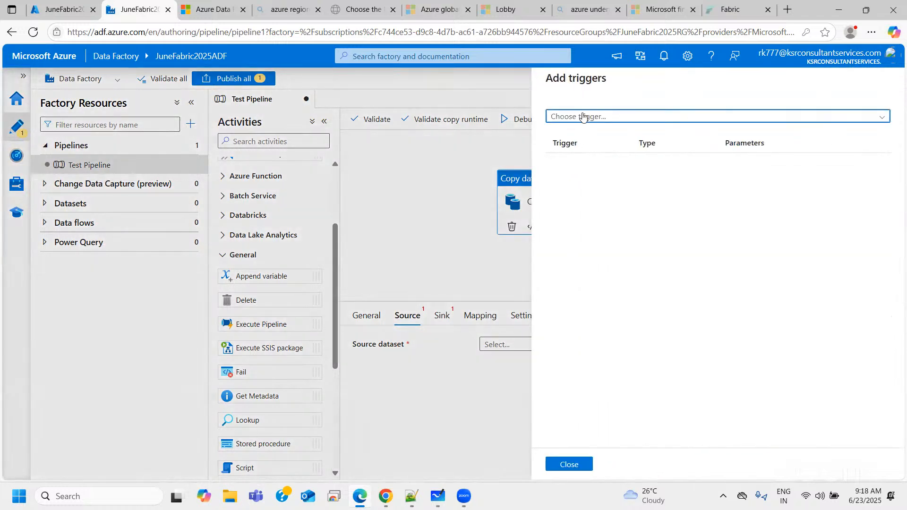
click(583, 116)
click(580, 156)
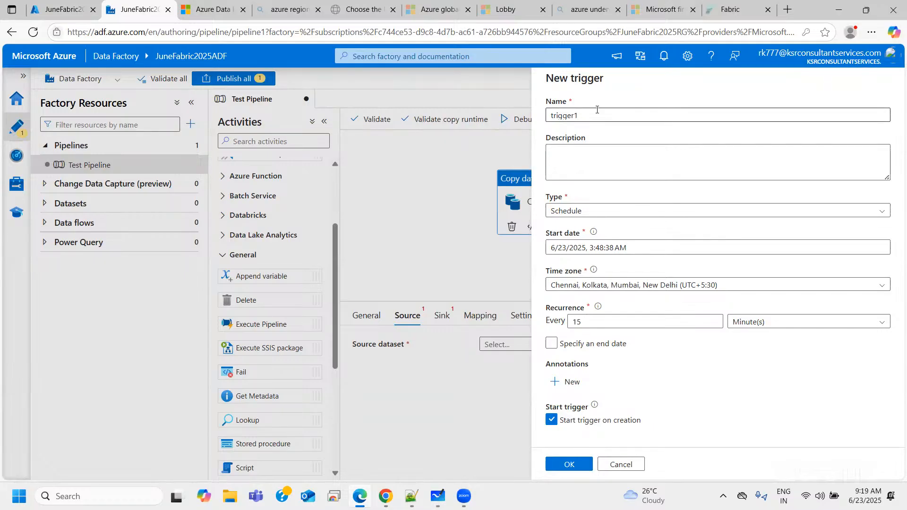
Check the ADF components list in Notepad++, then examine the recurrence units and trigger types available for the new trigger.
click(411, 496)
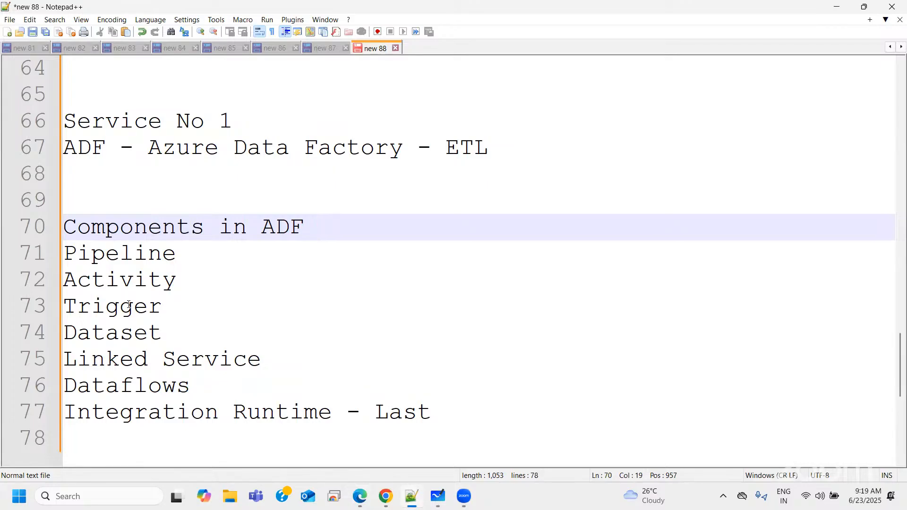
click(835, 9)
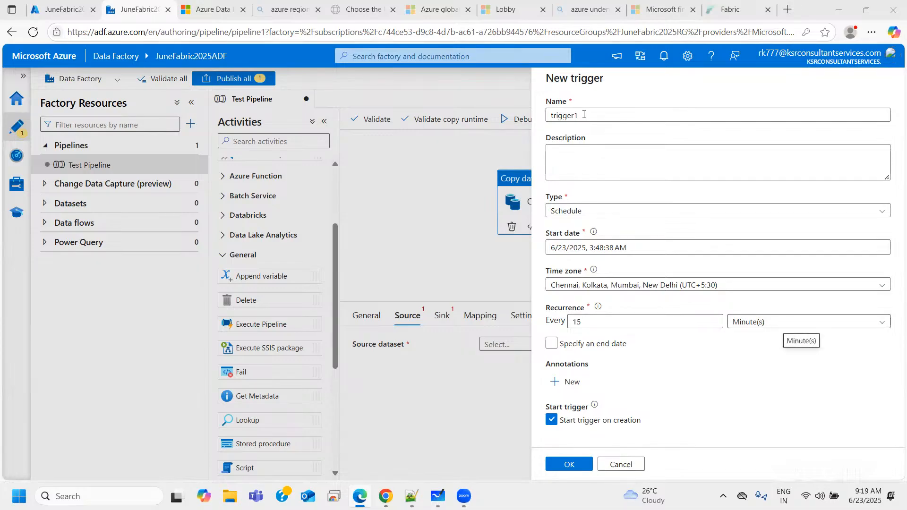
click(803, 322)
click(588, 212)
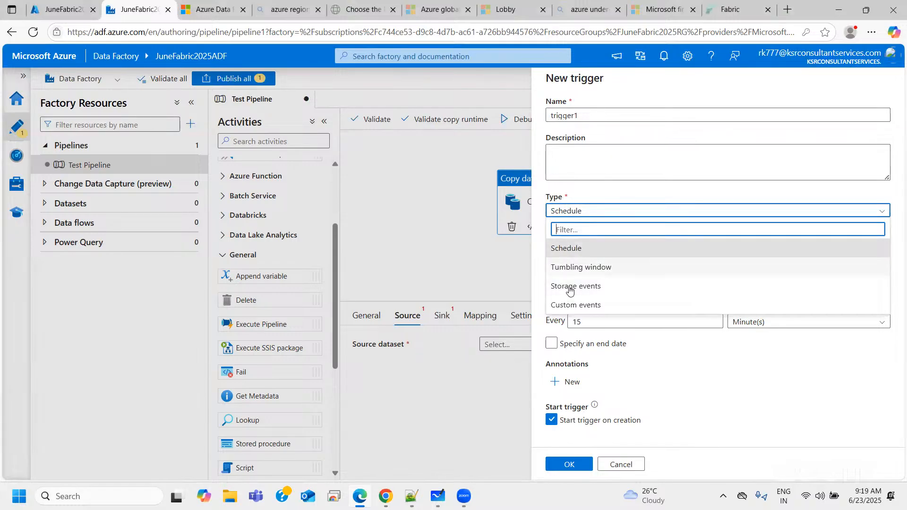
click(702, 385)
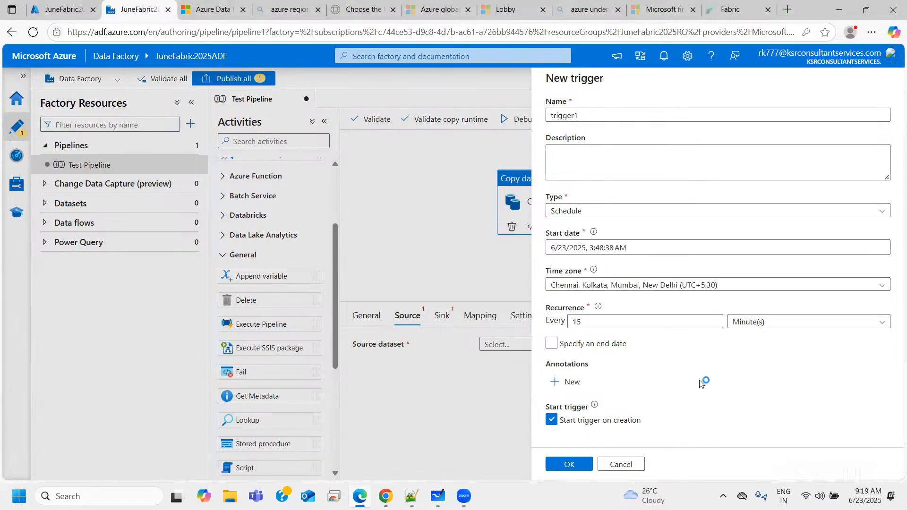
Review the recurrence units available for the new trigger, then cancel its creation and close the trigger setup.
click(739, 323)
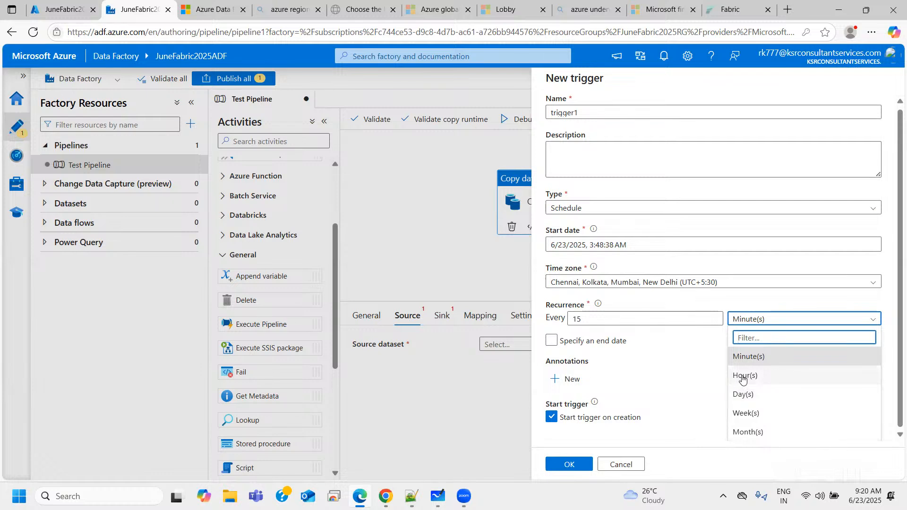
scroll(680, 377, up, 1)
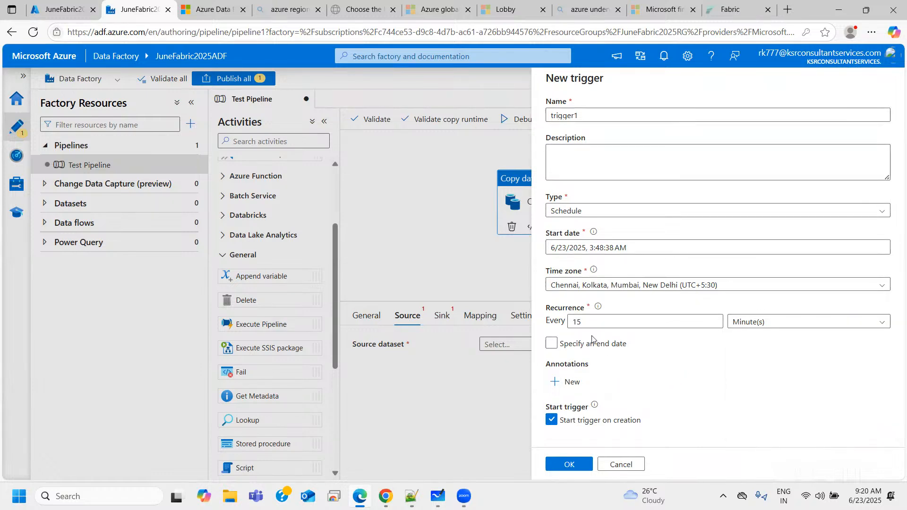
click(739, 324)
click(688, 368)
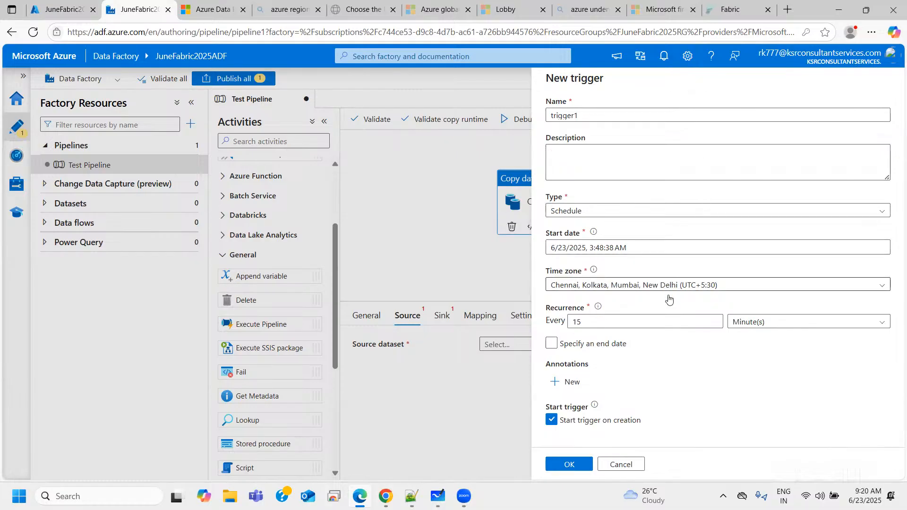
click(625, 465)
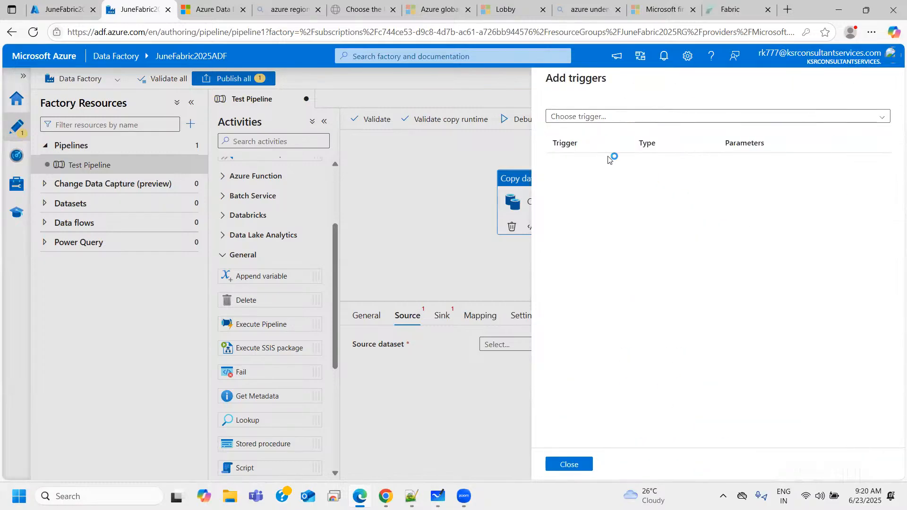
click(568, 466)
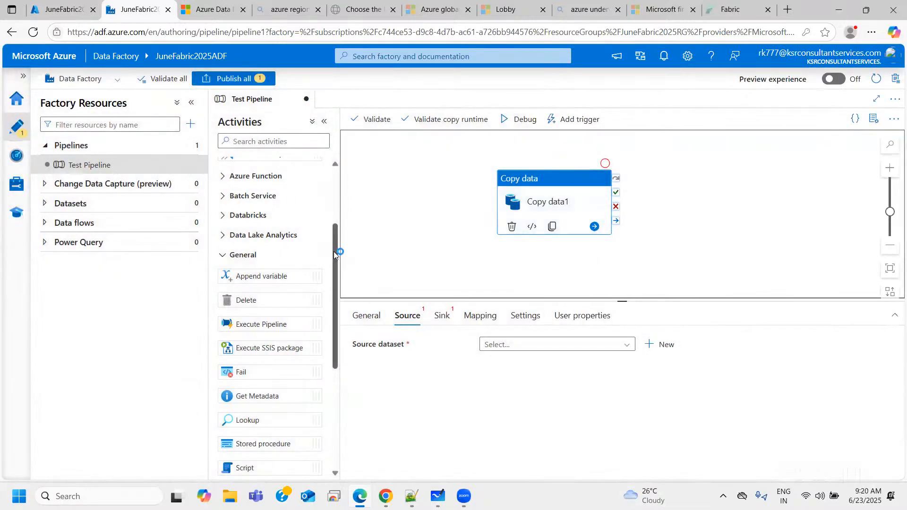
Check the ADF components list in Notepad++, then try to publish all pending factory changes and close the validation output.
drag(338, 249, 339, 142)
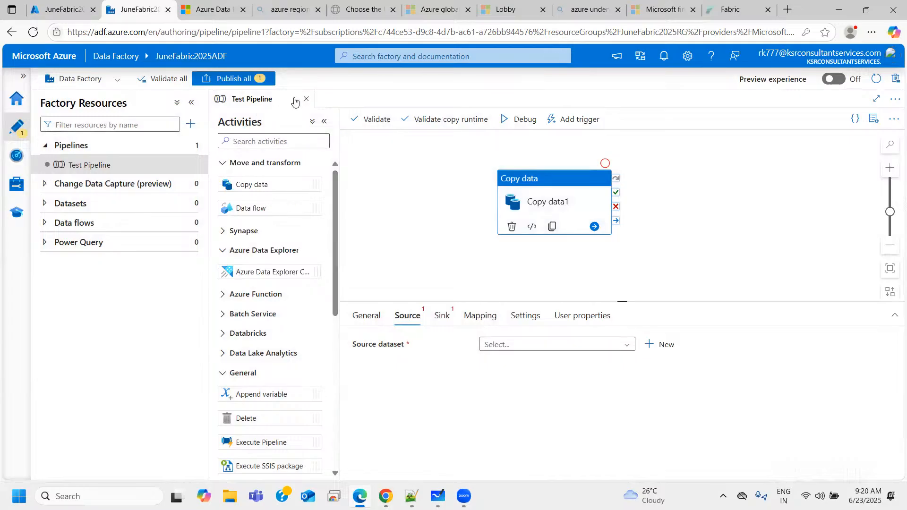
click(412, 496)
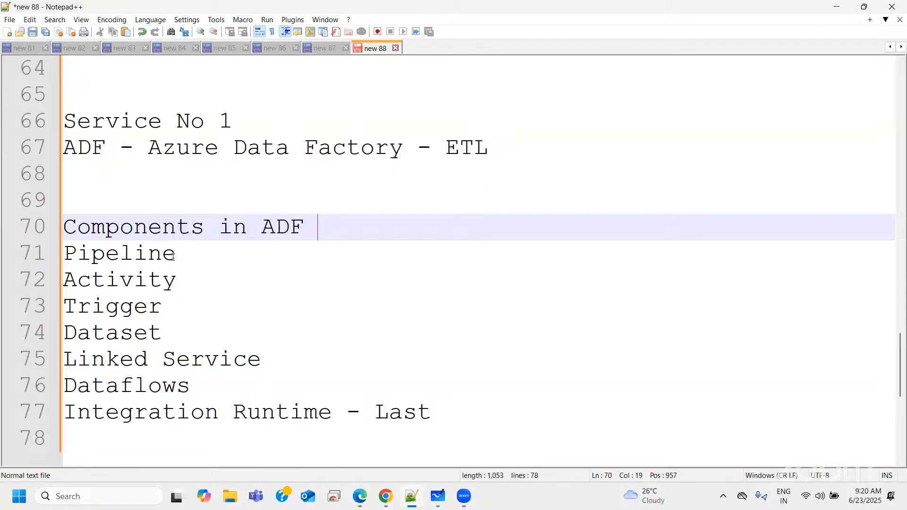
click(360, 496)
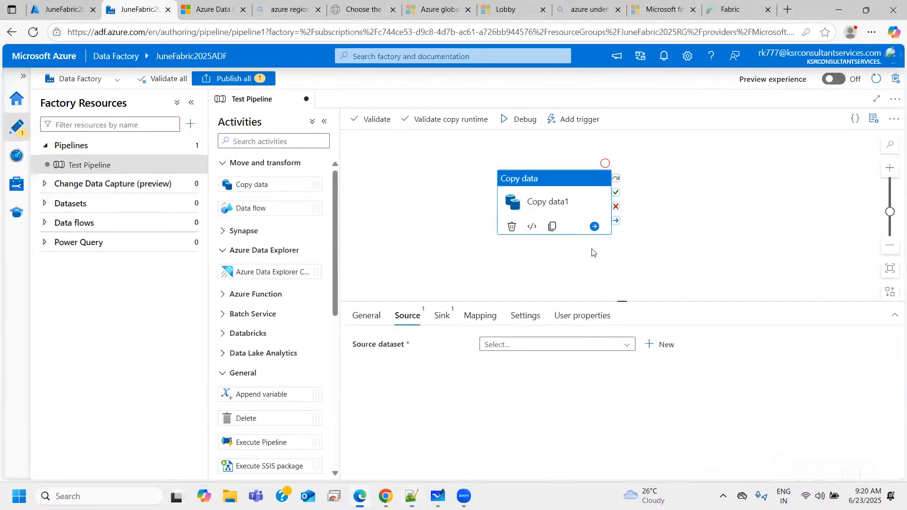
click(259, 81)
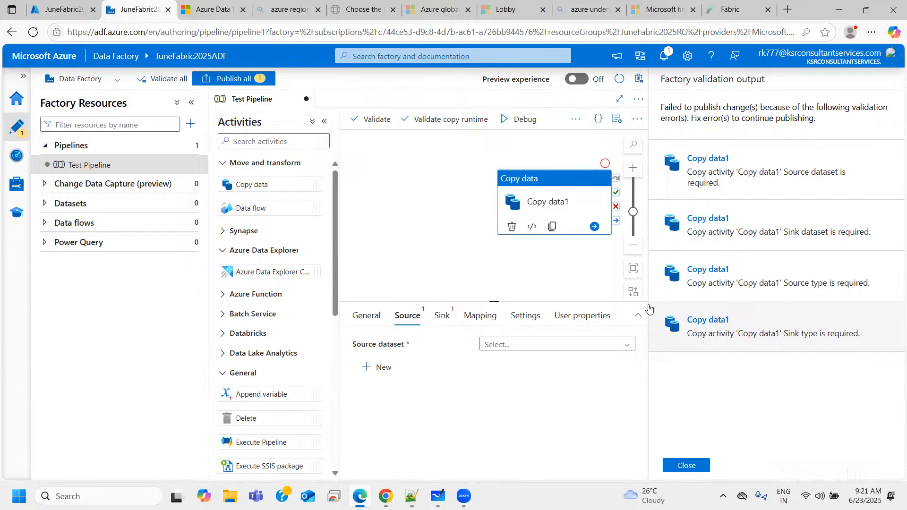
click(686, 466)
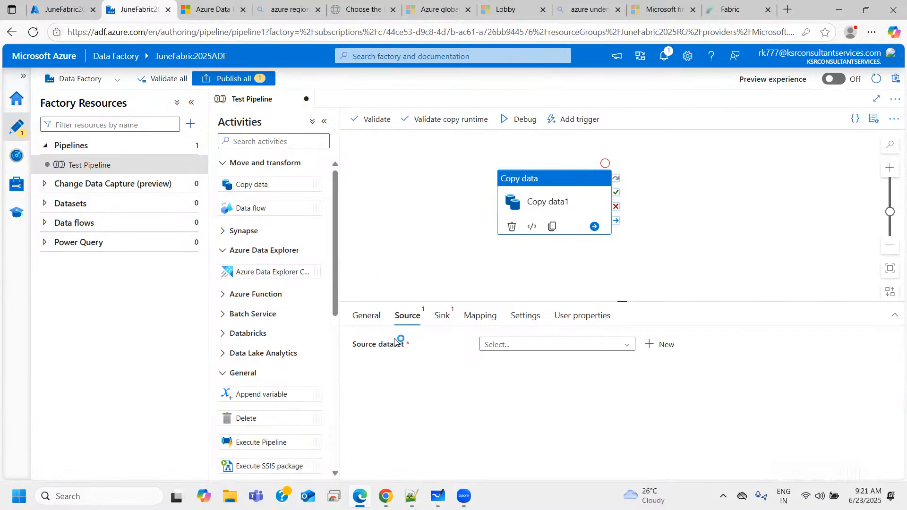
Switch to the Azure portal and view the resource groups of KSR-Practice-Subscription.
click(60, 11)
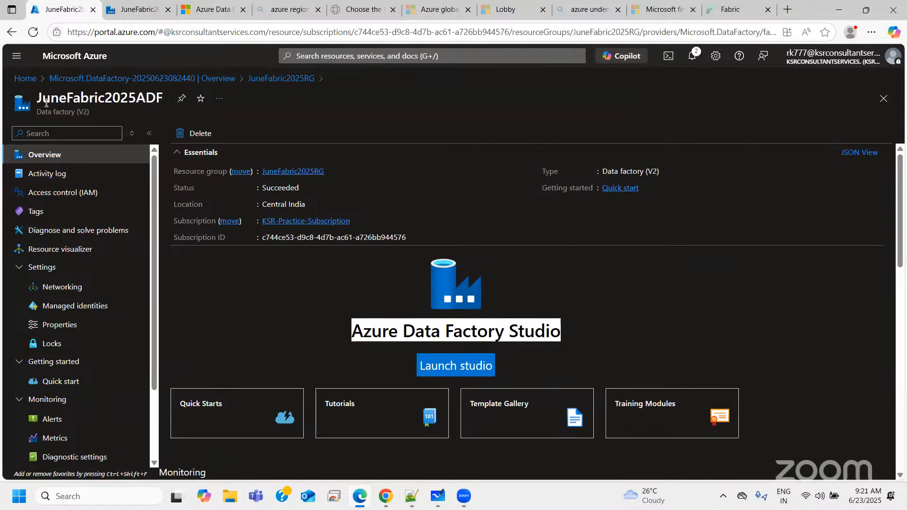
click(25, 78)
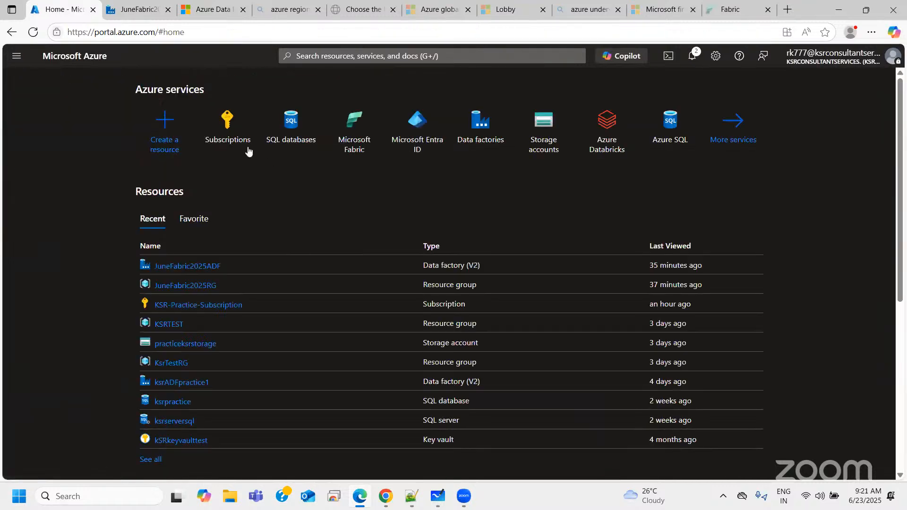
click(227, 127)
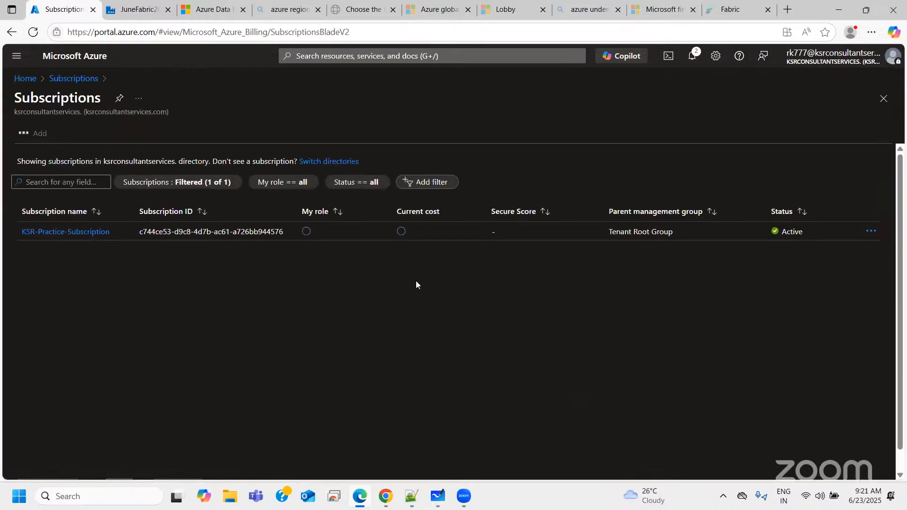
click(83, 243)
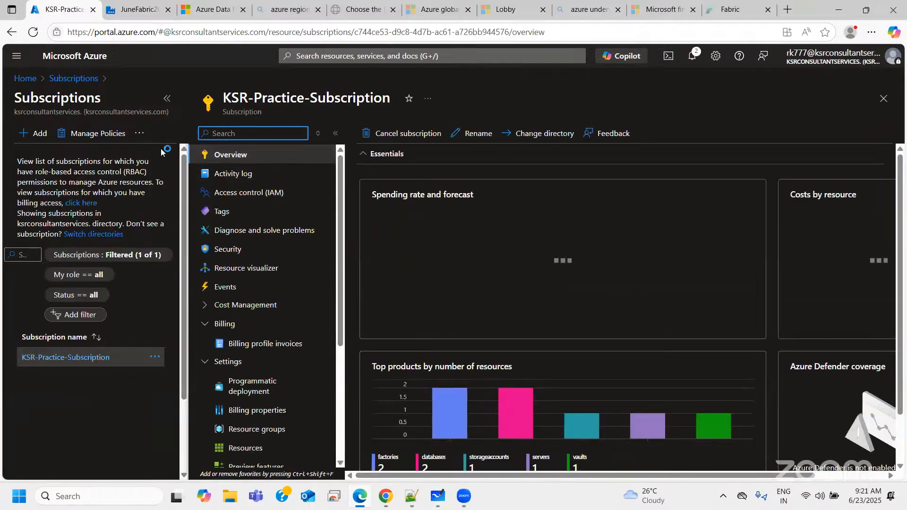
click(167, 98)
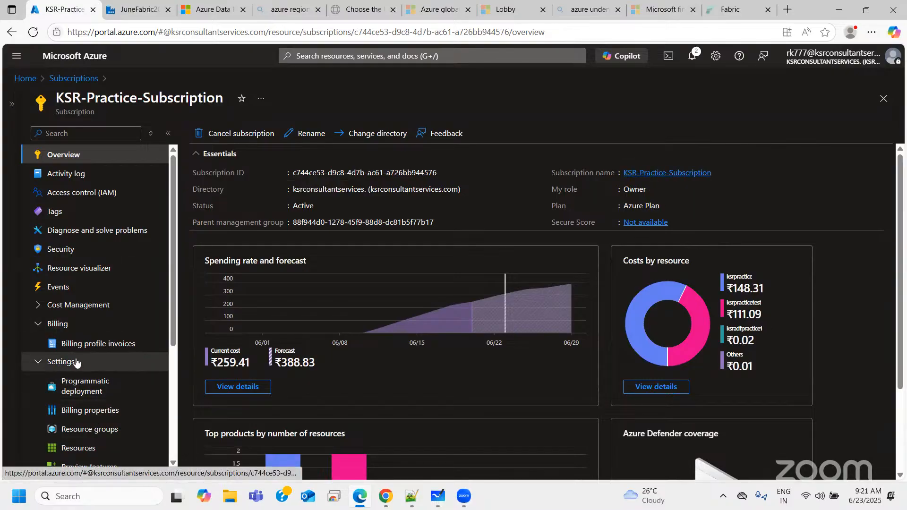
scroll(94, 378, down, 3)
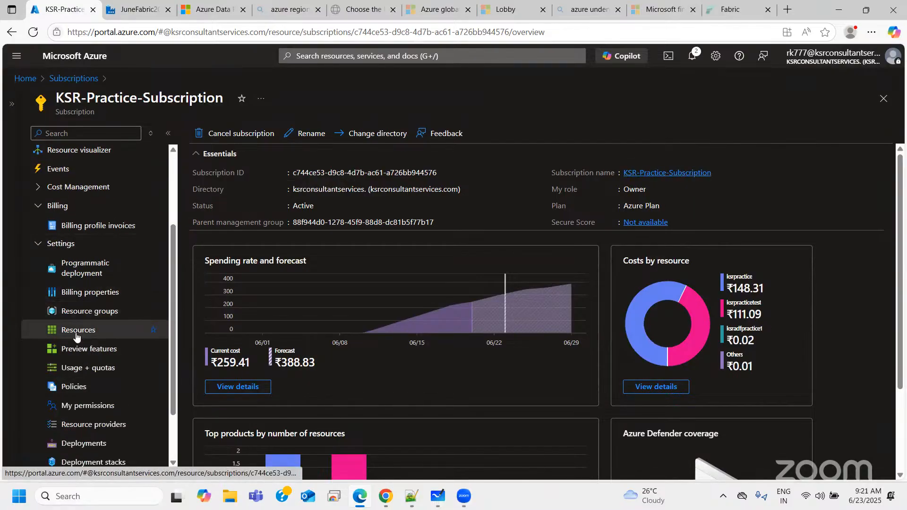
click(84, 313)
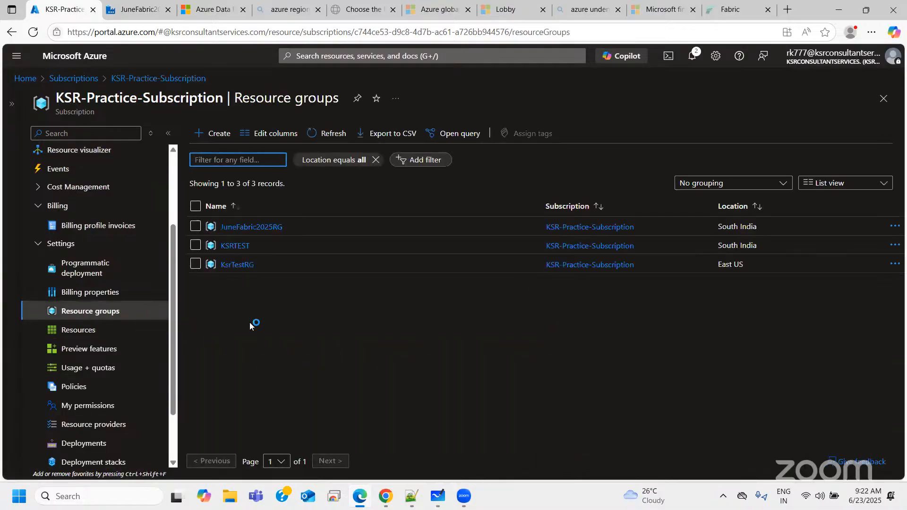
Check the location of JuneFabric2025RG, then open it and check the location of the JuneFabric2025ADF data factory.
drag(758, 226, 718, 226)
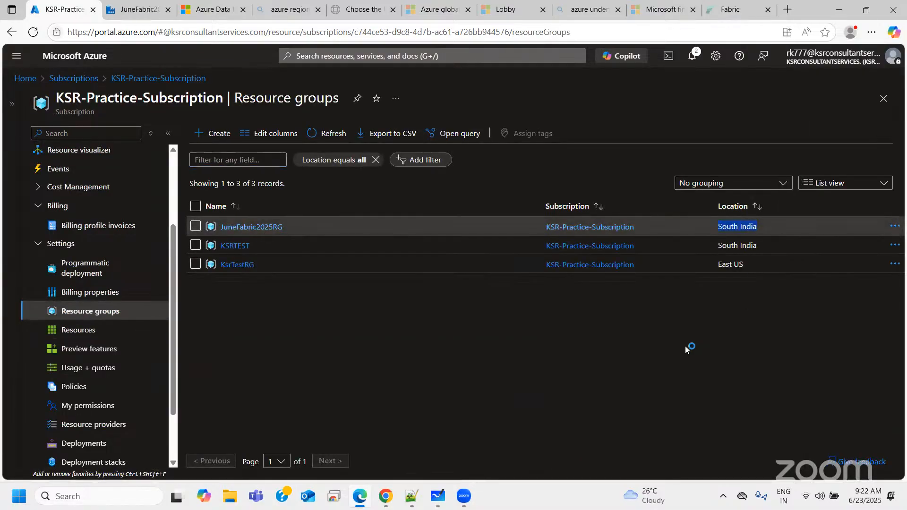
click(278, 228)
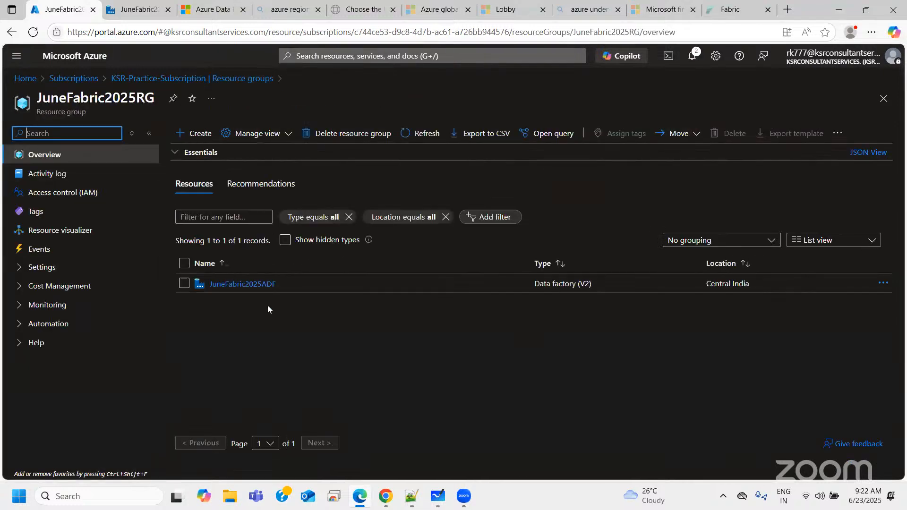
drag(713, 286, 706, 286)
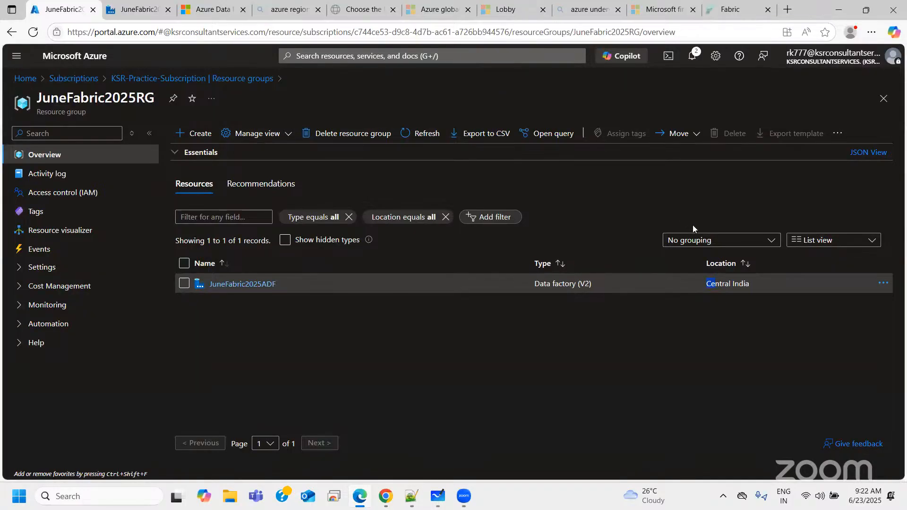
Switch to Fabric and start creating a new data pipeline in the march batch 2025 workspace.
click(730, 9)
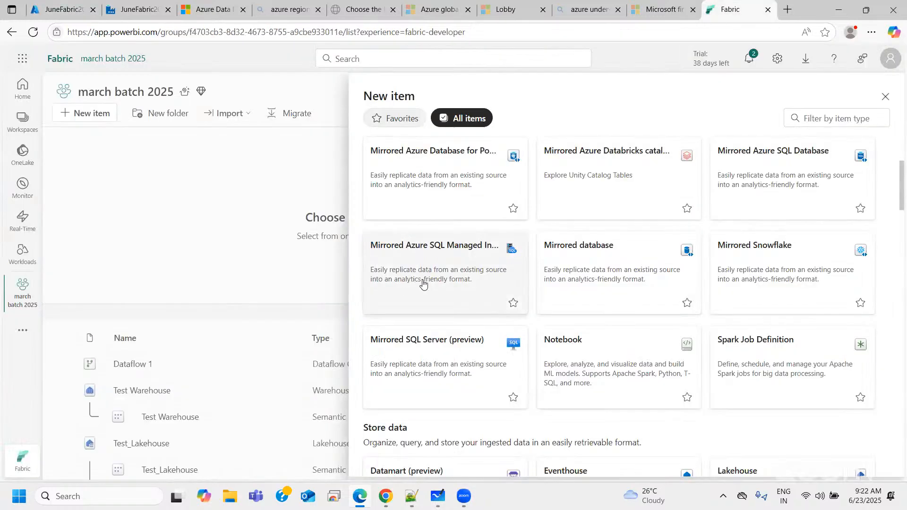
scroll(424, 282, up, 5)
click(424, 283)
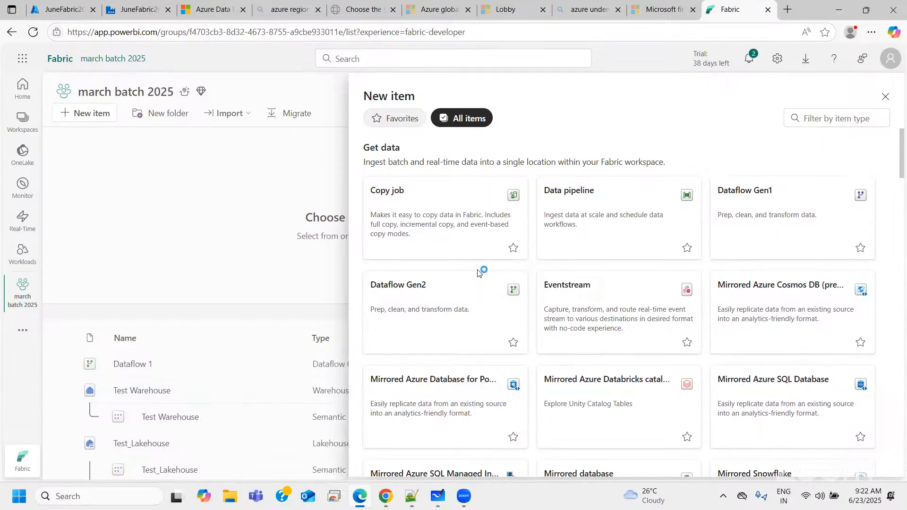
click(603, 196)
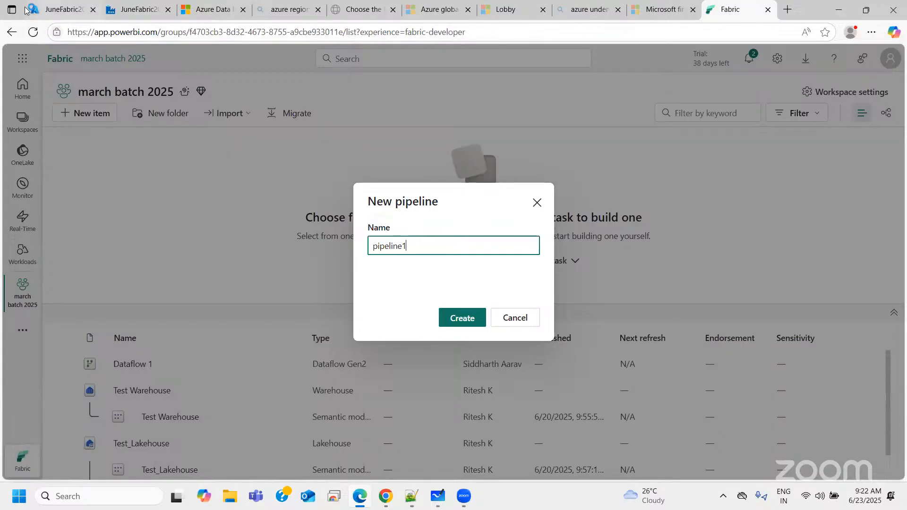
Switch to Azure Data Factory and add a second, empty pipeline to the factory resources.
click(137, 10)
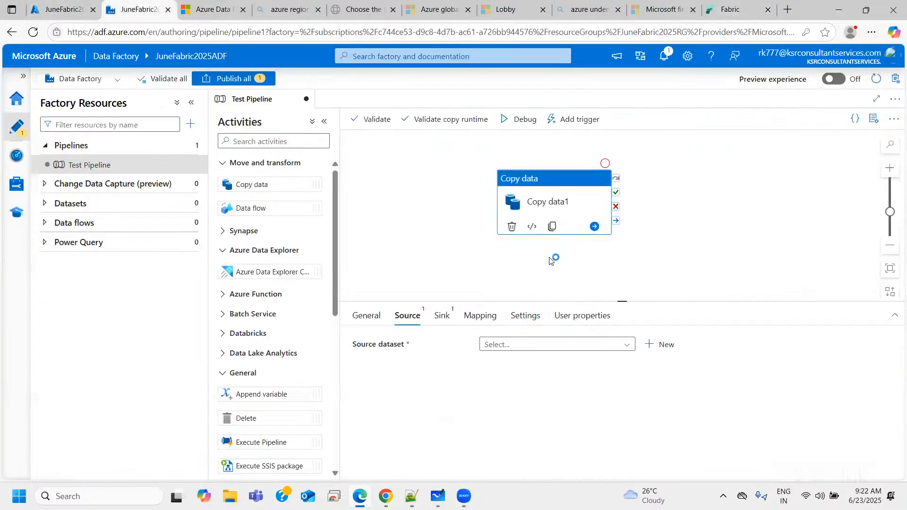
click(190, 124)
mouse_move(293, 142)
click(373, 142)
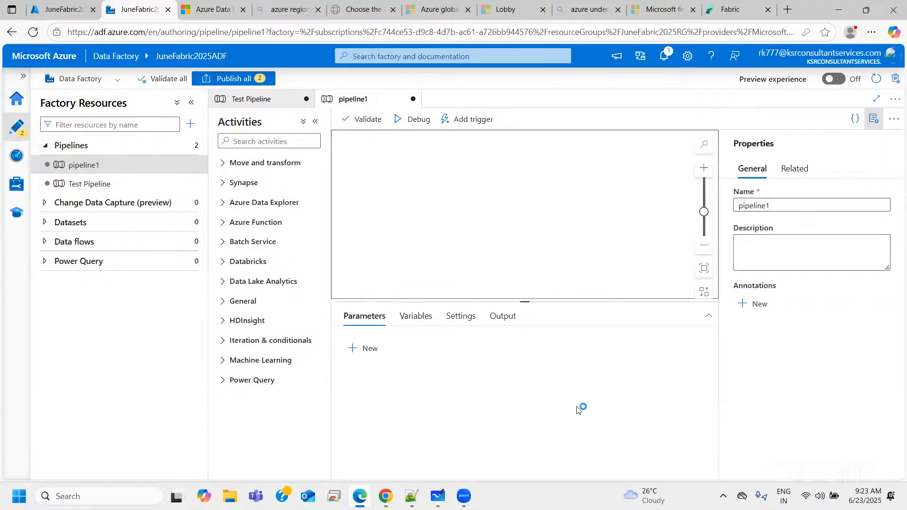
Return to Fabric, name the new pipeline "Test Pipeline June Fabric 2025" and create it.
click(732, 9)
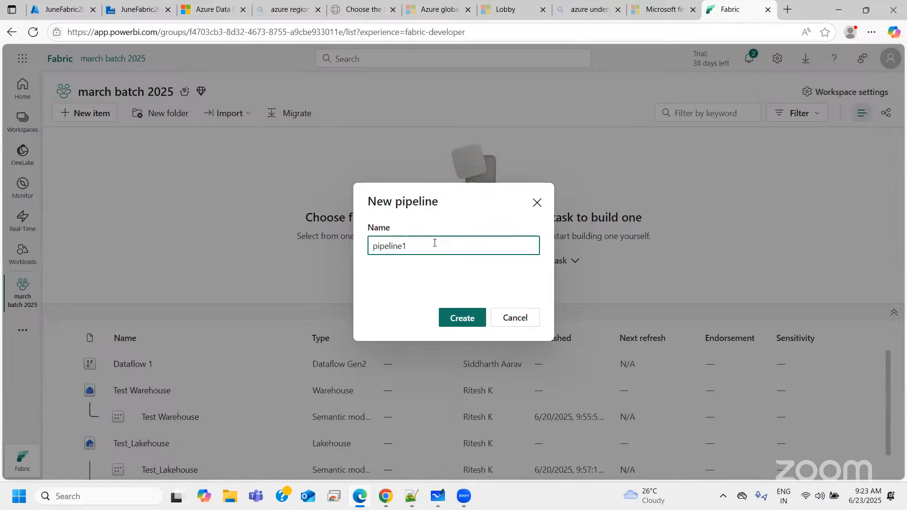
drag(434, 242, 351, 245)
text(Test Pipeline June Fabric 2025)
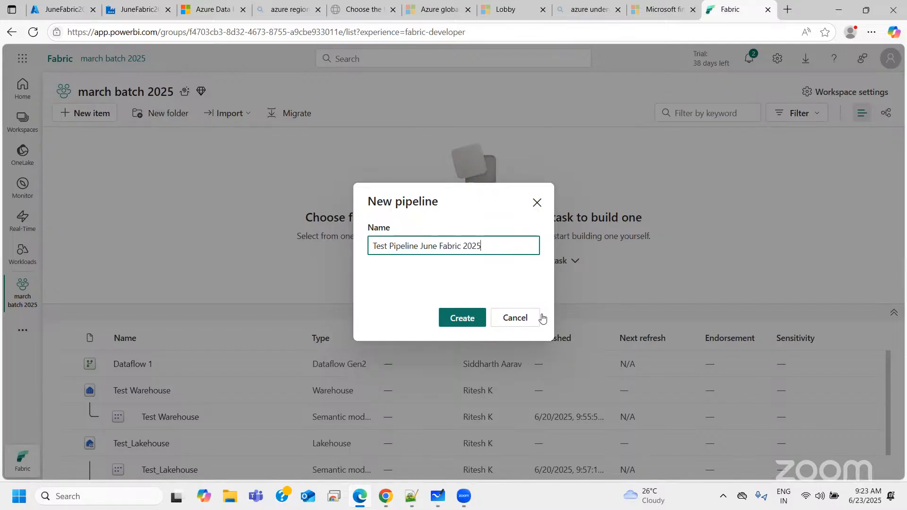
click(462, 318)
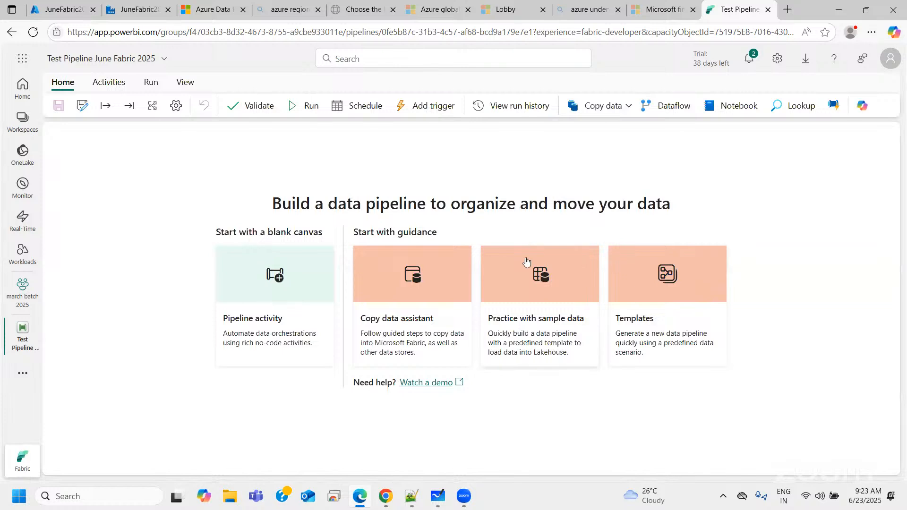
Start the Fabric pipeline with a Copy data activity and move it toward the upper middle of the canvas.
click(278, 288)
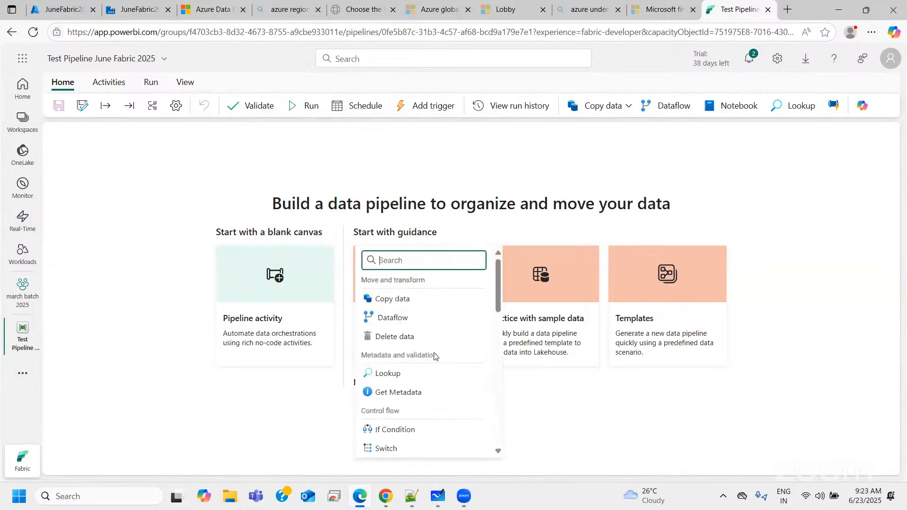
click(381, 299)
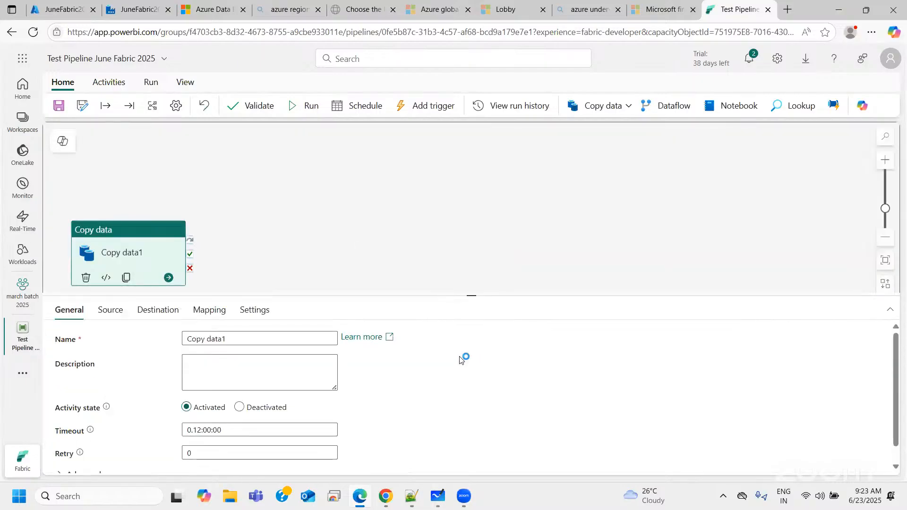
drag(148, 234, 365, 175)
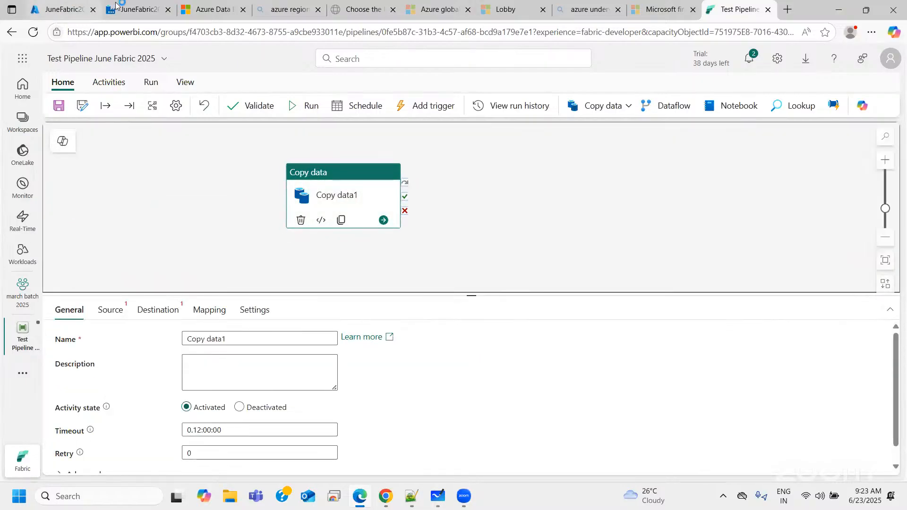
Compare Test Pipeline in Azure Data Factory with the Copy data pipeline in Fabric.
click(132, 10)
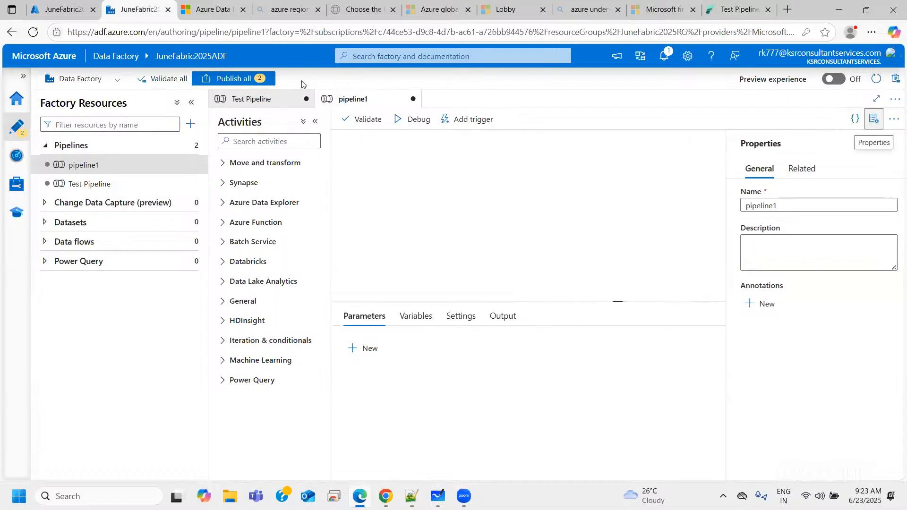
click(283, 98)
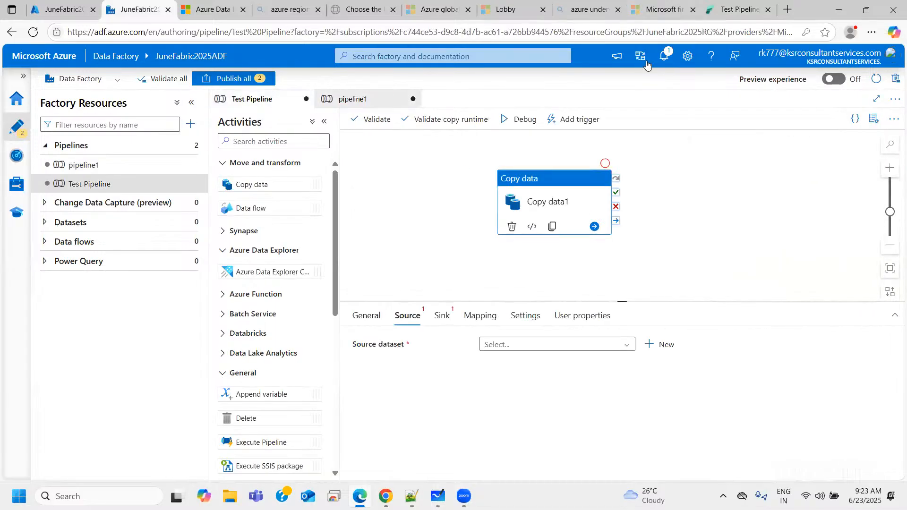
click(738, 9)
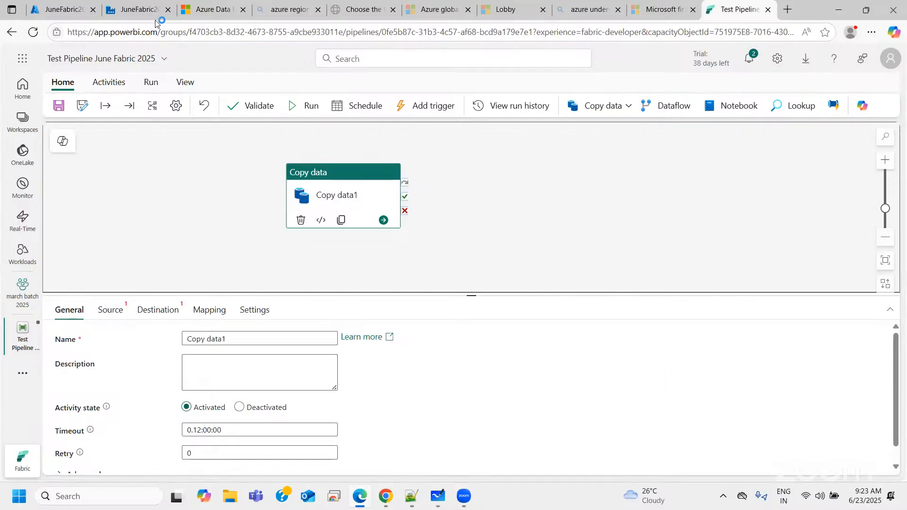
click(136, 9)
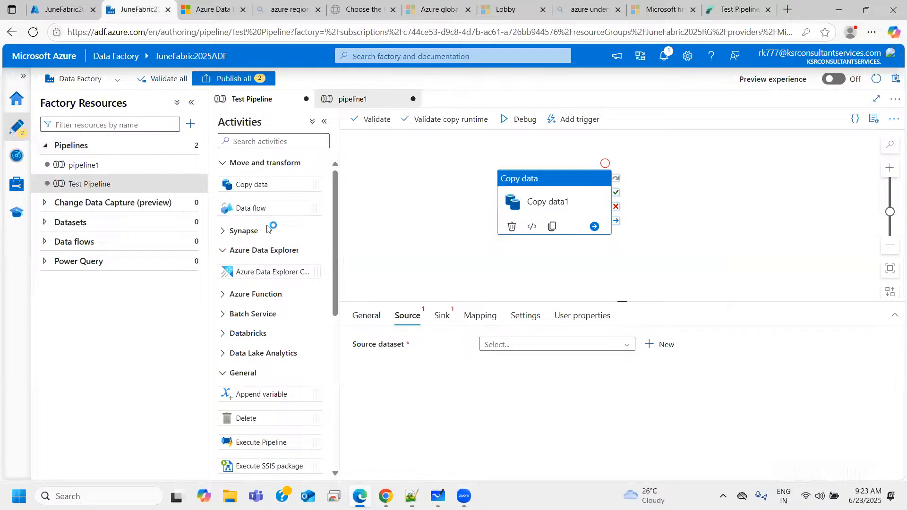
Expand all activity categories of Test Pipeline and look through the activities Azure Data Factory offers.
click(312, 121)
scroll(311, 381, down, 15)
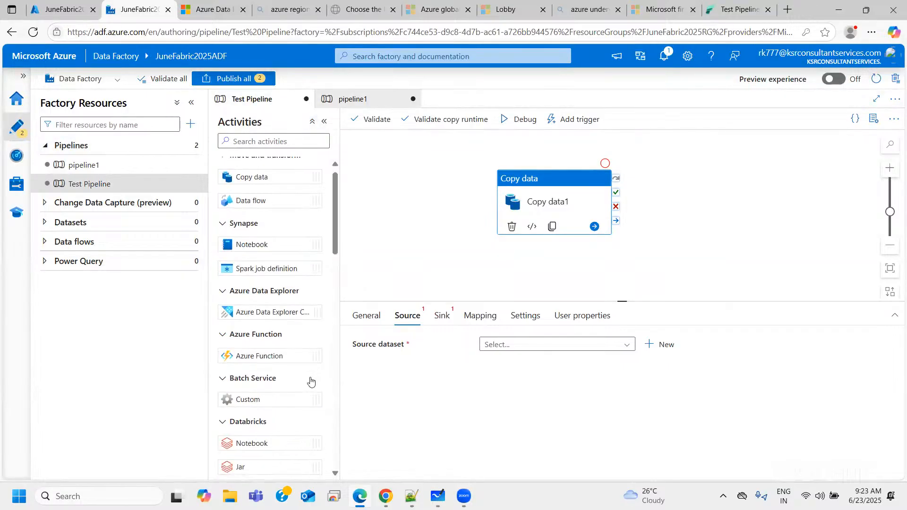
scroll(310, 380, down, 4)
scroll(310, 381, up, 6)
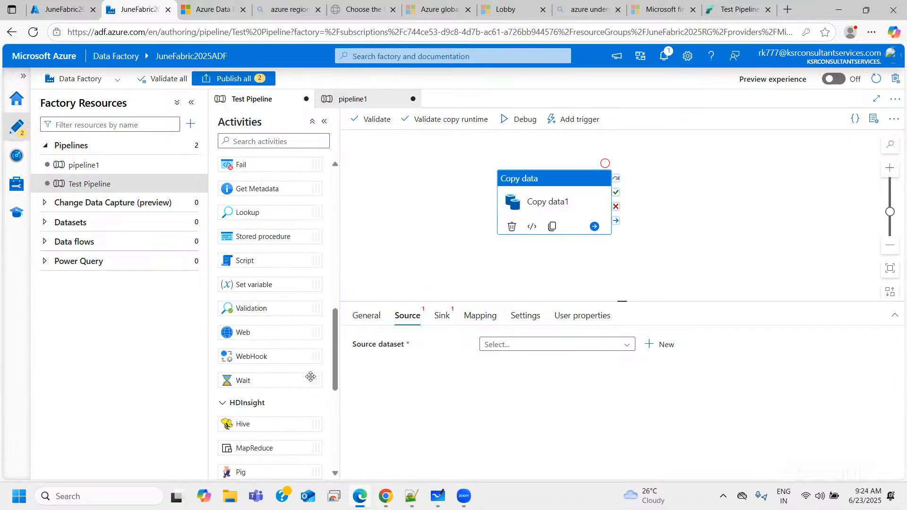
Switch to the Fabric pipeline and examine its full activity list, from Move and transform to Machine Learning.
click(723, 9)
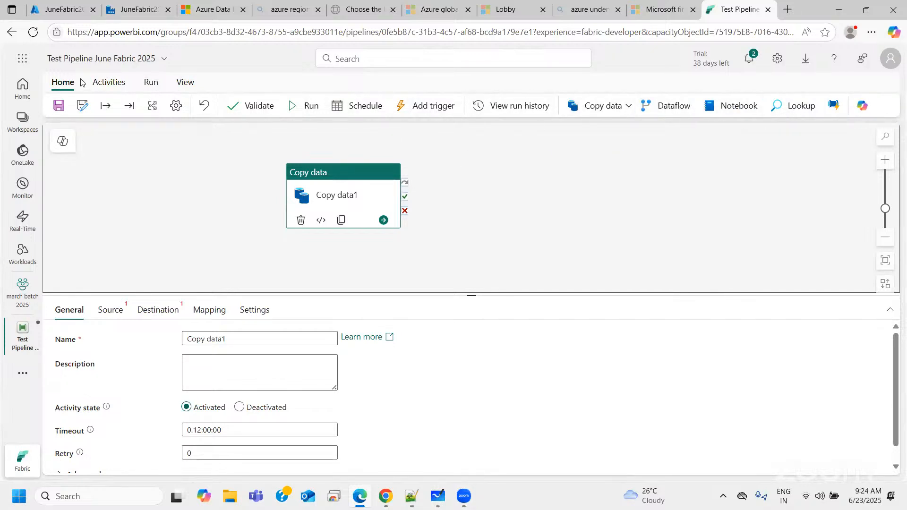
click(109, 82)
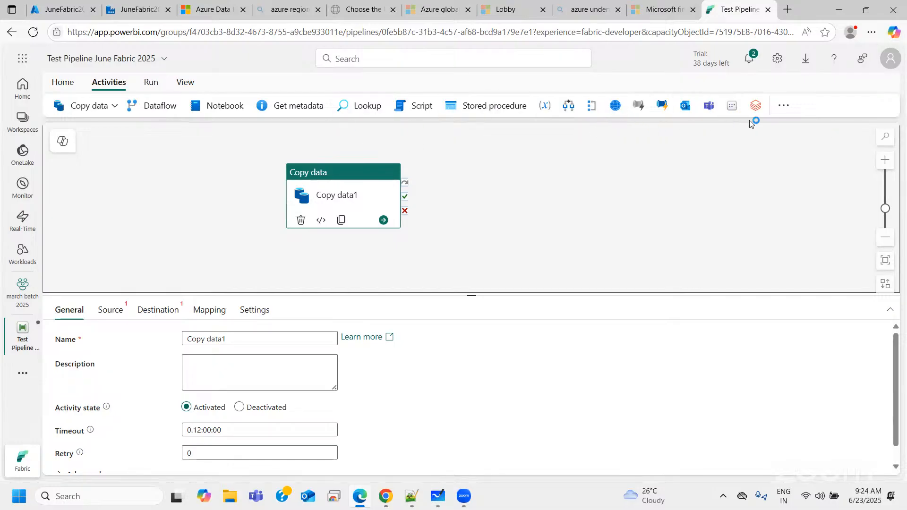
click(783, 105)
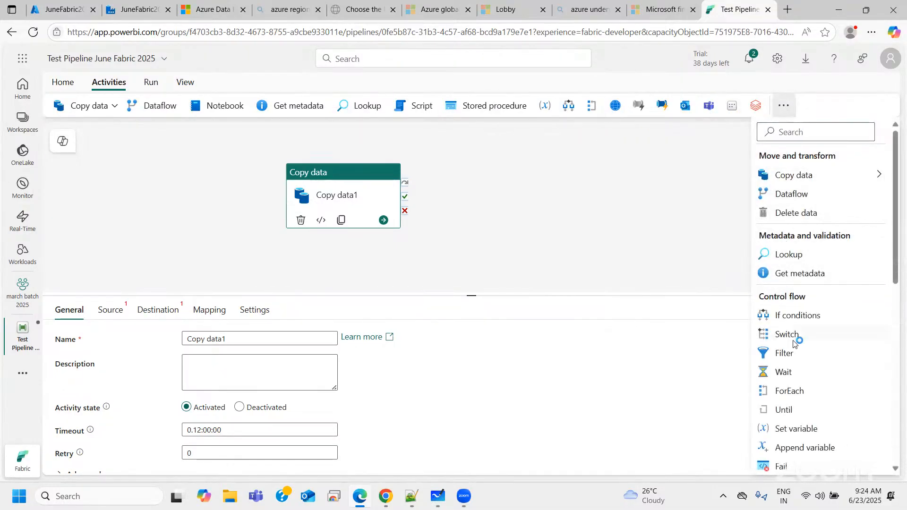
scroll(795, 344, down, 10)
scroll(795, 343, up, 10)
scroll(795, 344, down, 8)
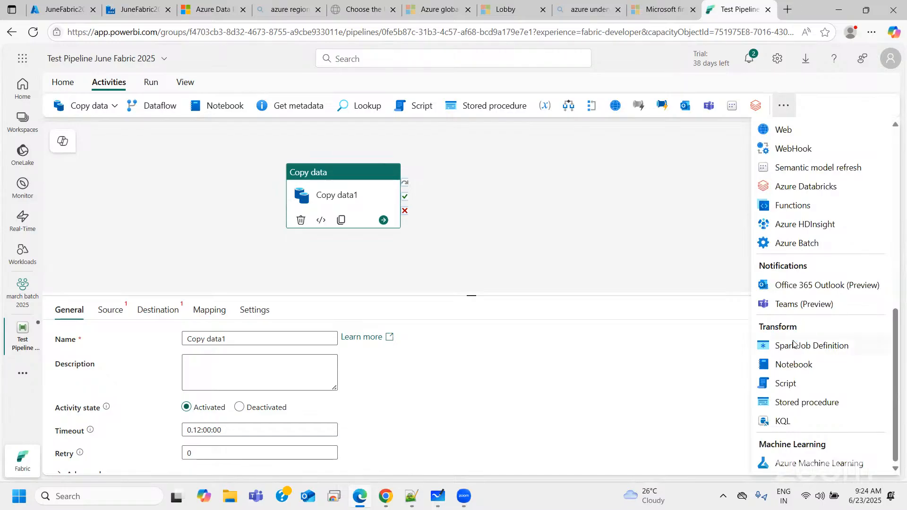
click(793, 343)
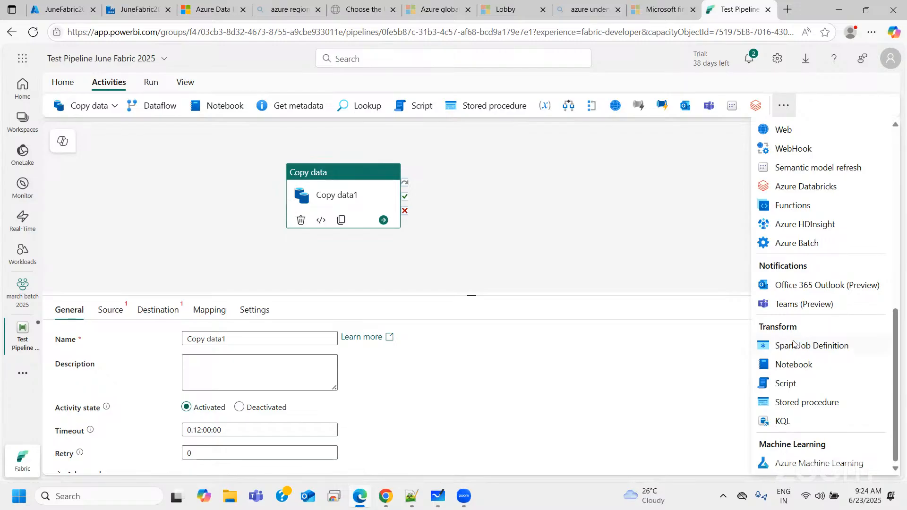
Look through the recent activity runs and their statuses in Fabric's Monitor hub.
click(22, 187)
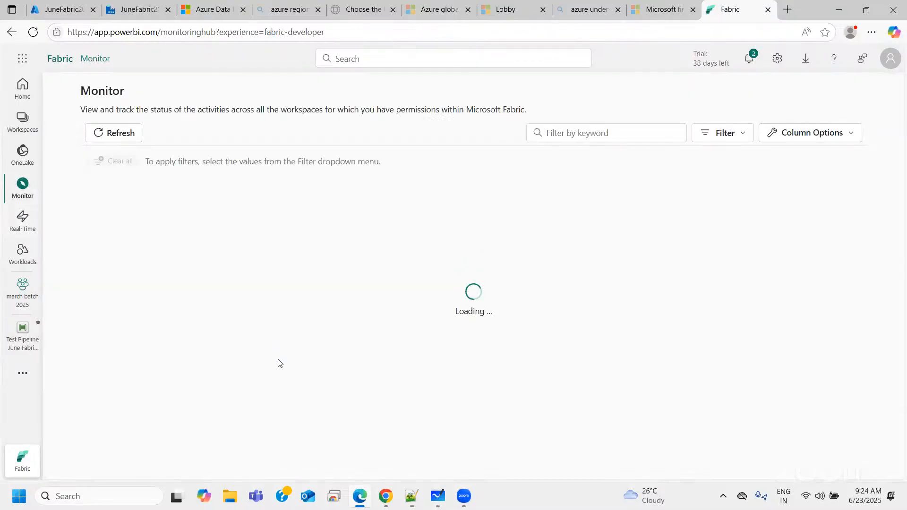
scroll(299, 378, down, 10)
scroll(297, 385, up, 3)
scroll(298, 385, up, 7)
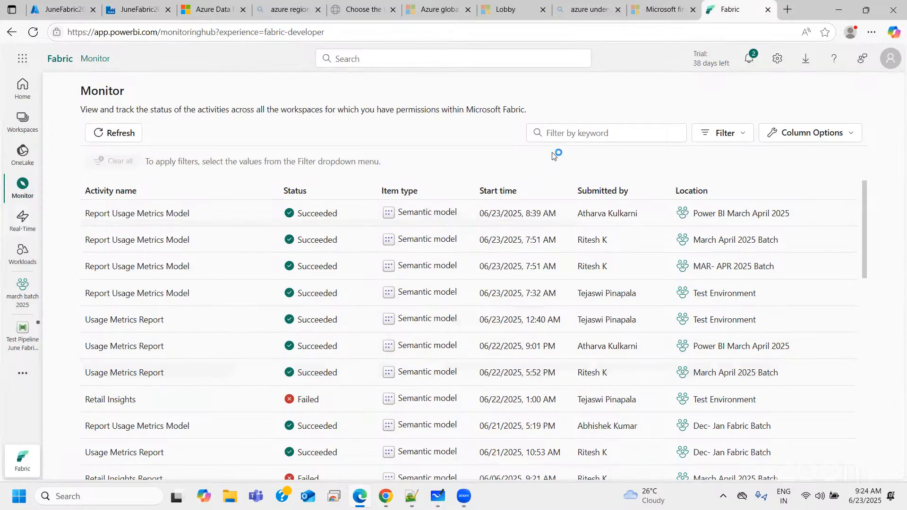
Return to the Fabric pipeline and browse for more source connections for the Copy data activity.
click(23, 336)
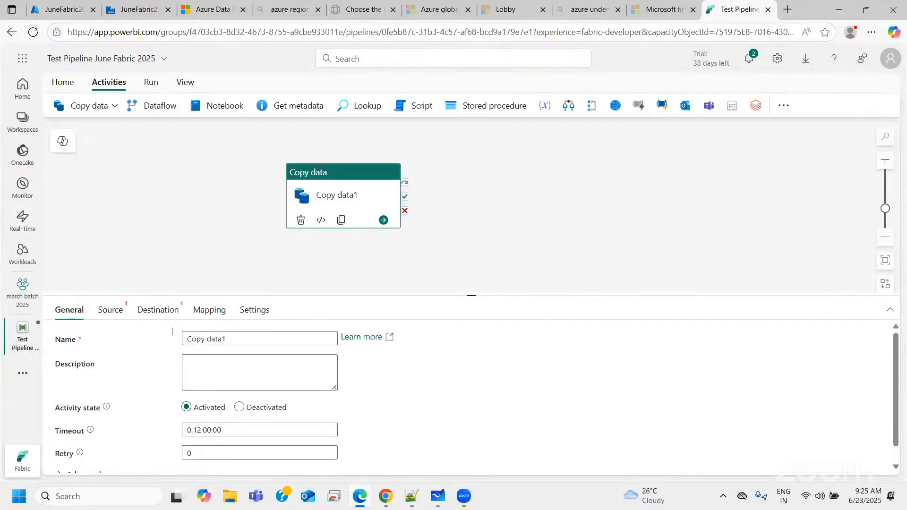
click(108, 311)
click(163, 312)
click(108, 310)
click(205, 339)
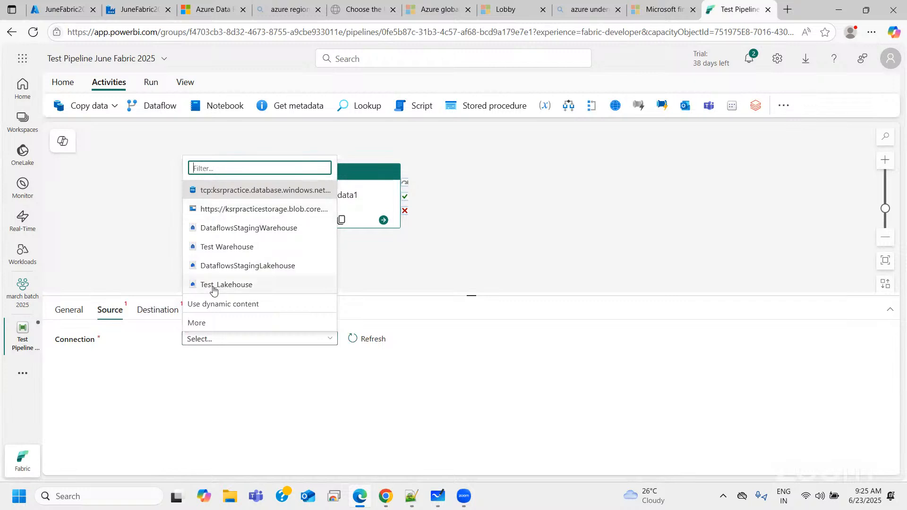
click(199, 323)
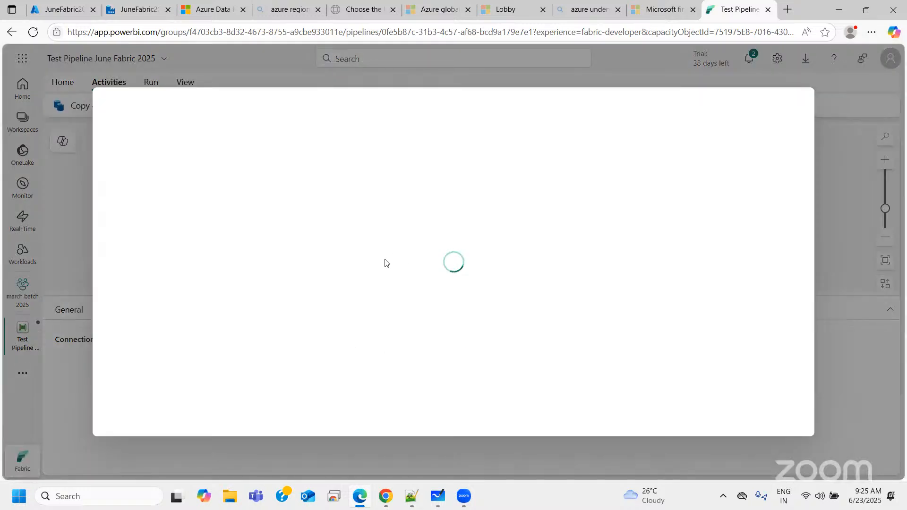
Switch to Azure Data Factory, start a new source dataset for the Copy data activity and look through the available data stores.
click(139, 7)
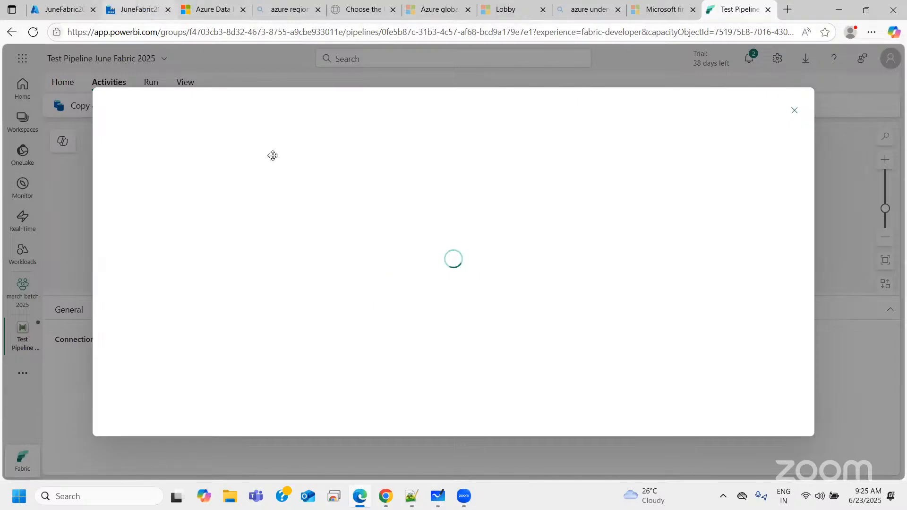
click(661, 344)
scroll(691, 394, down, 6)
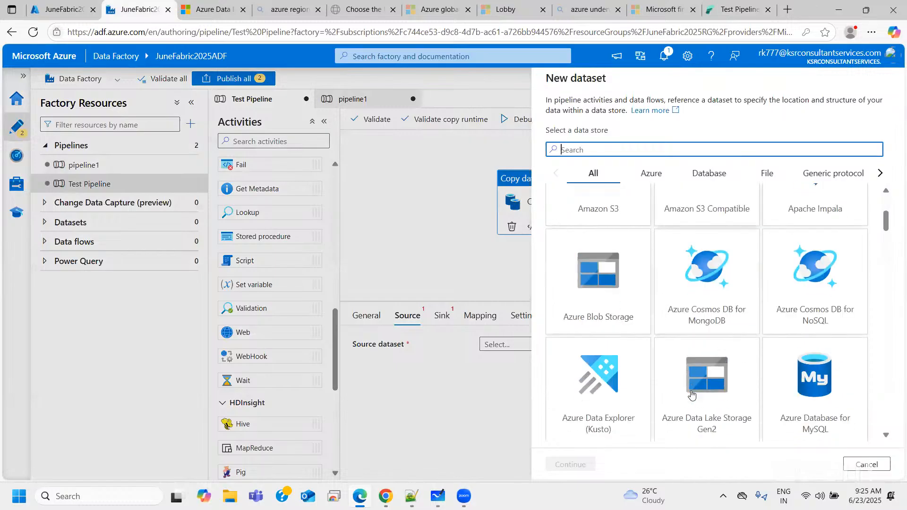
scroll(815, 388, down, 6)
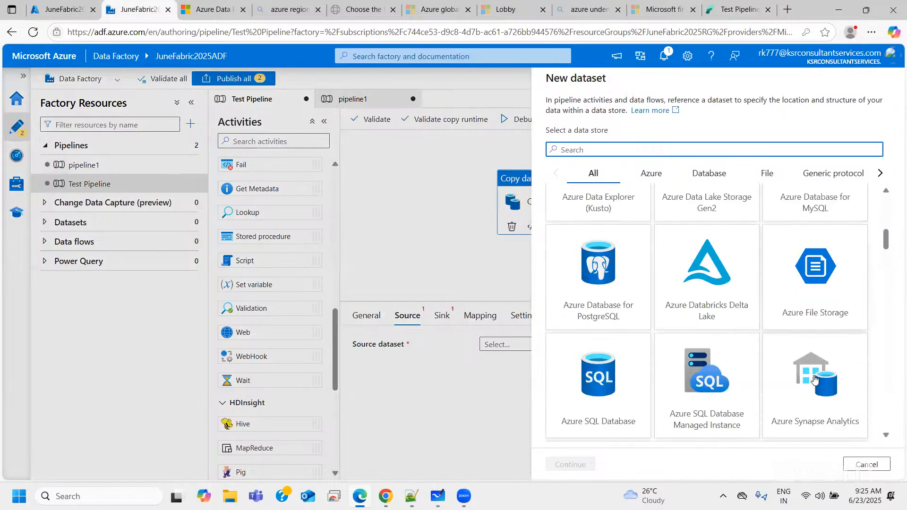
scroll(760, 388, down, 1)
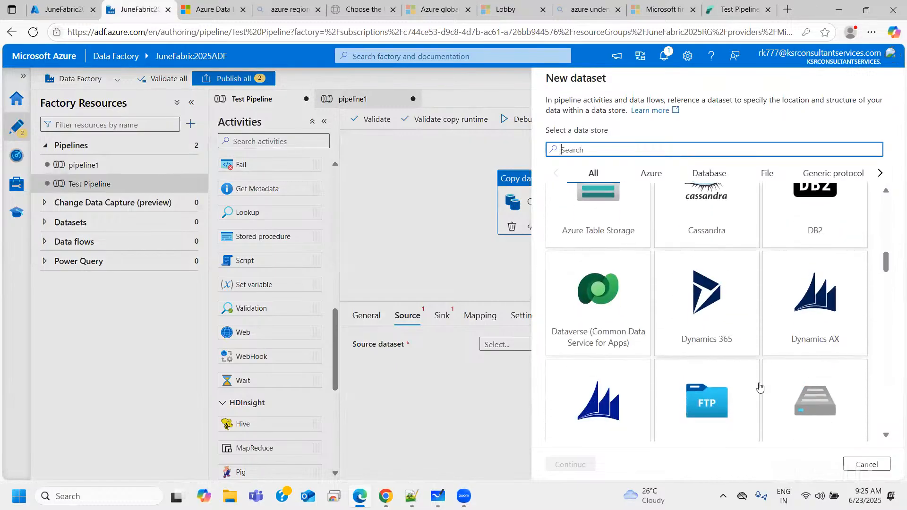
scroll(759, 388, down, 1)
scroll(634, 348, up, 13)
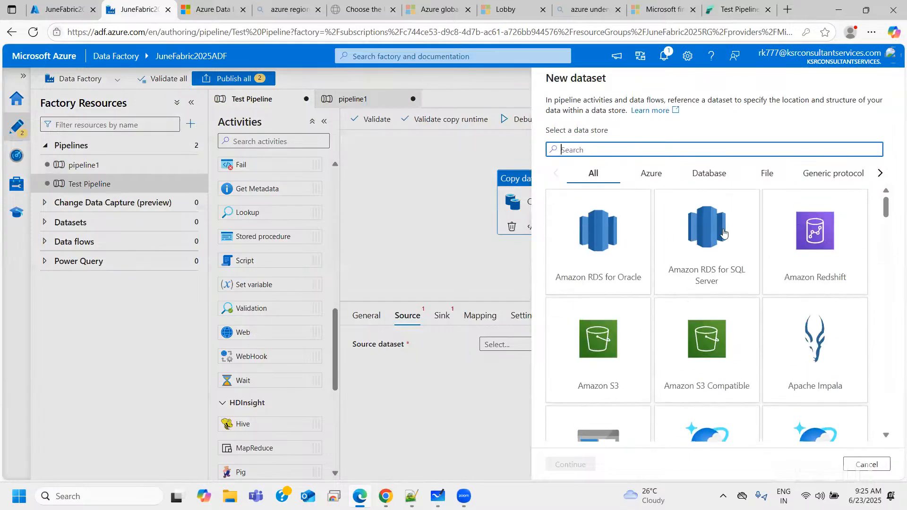
Search the data stores for "sql" and choose SQL Server for the new source dataset.
text(s)
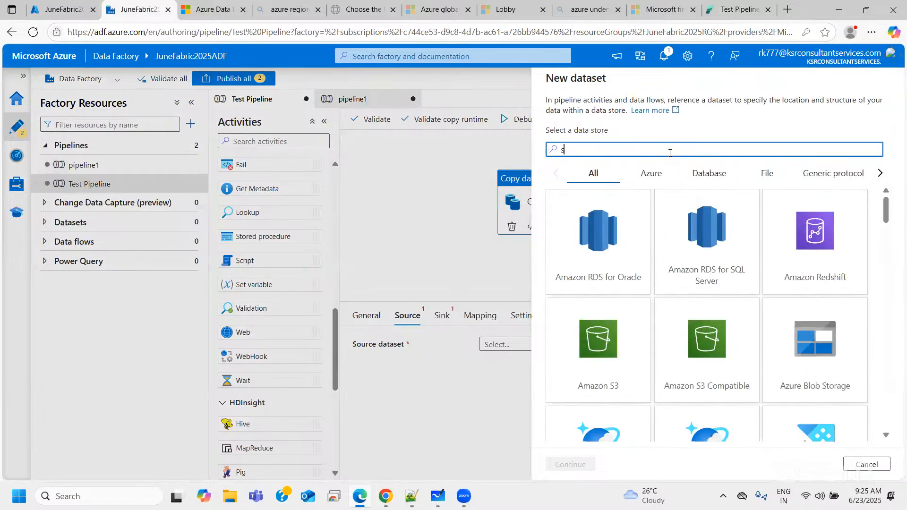
text(ql)
scroll(886, 377, down, 2)
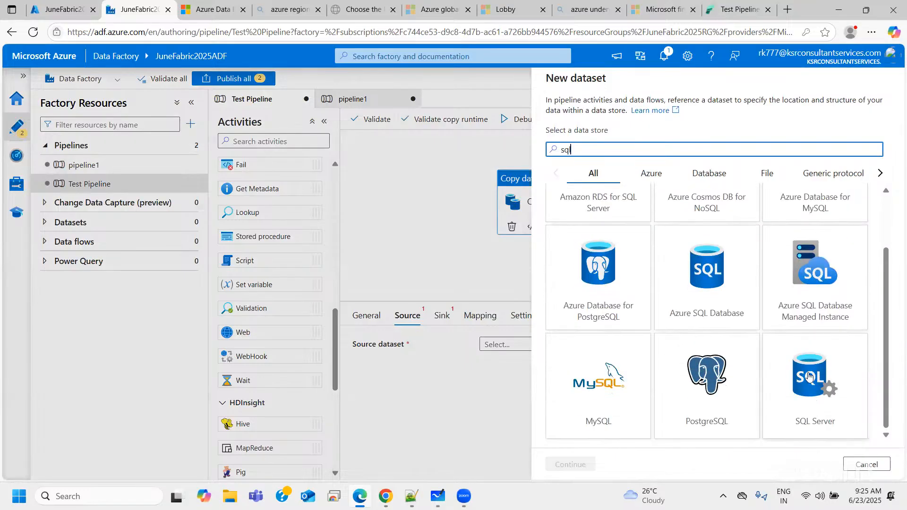
click(809, 380)
click(571, 464)
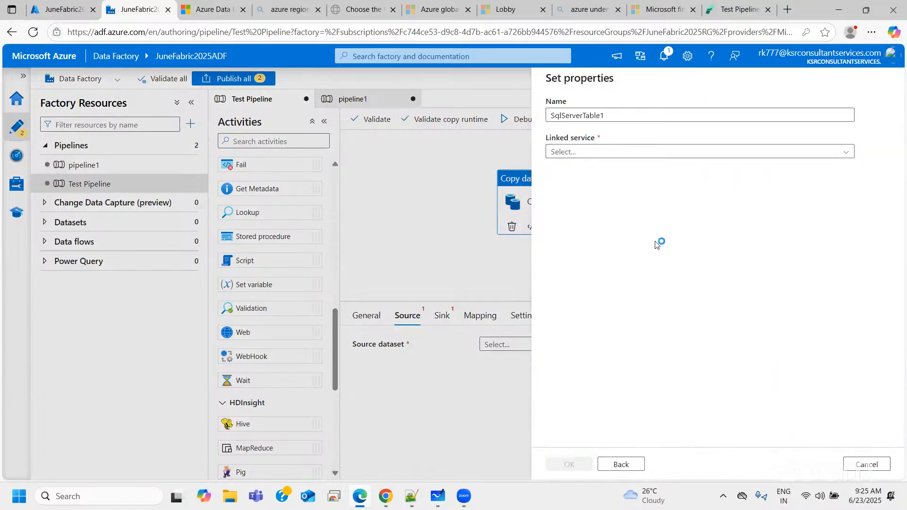
Switch to Fabric, choose SQL Server database as the Copy data source and review its connection settings.
click(732, 19)
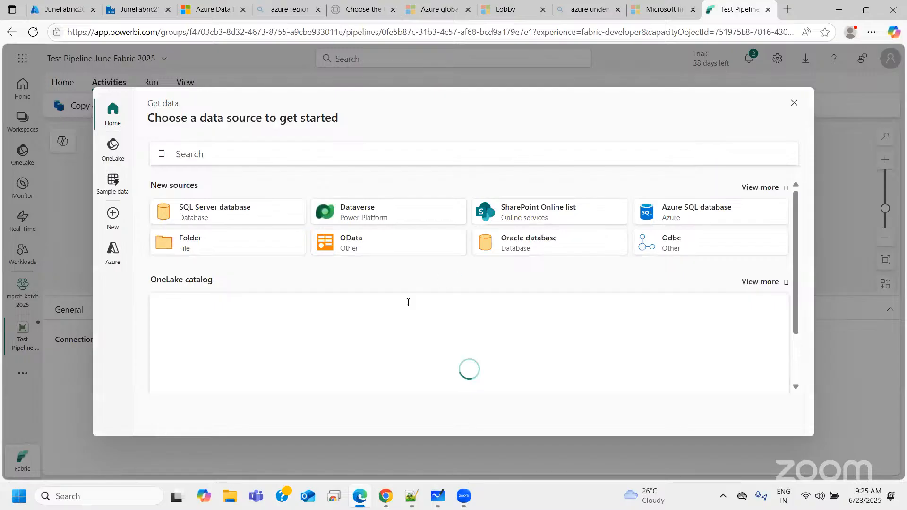
click(203, 207)
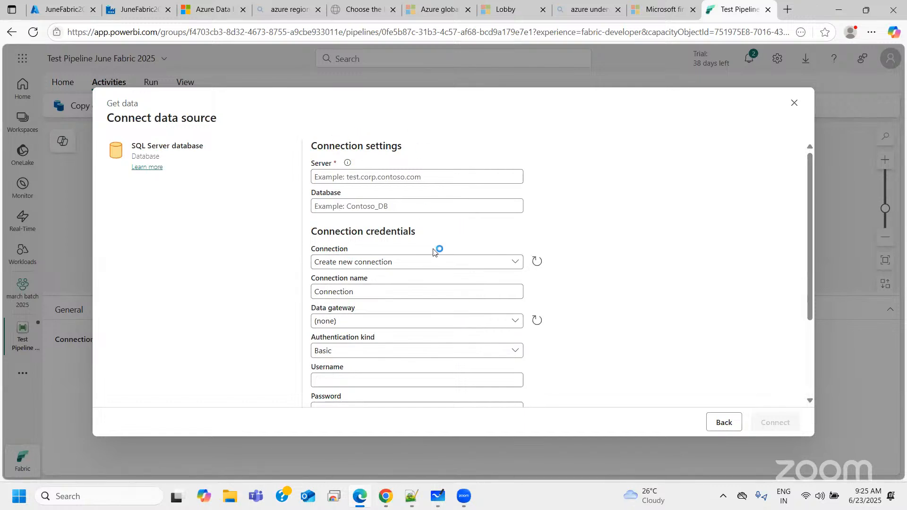
scroll(364, 325, down, 3)
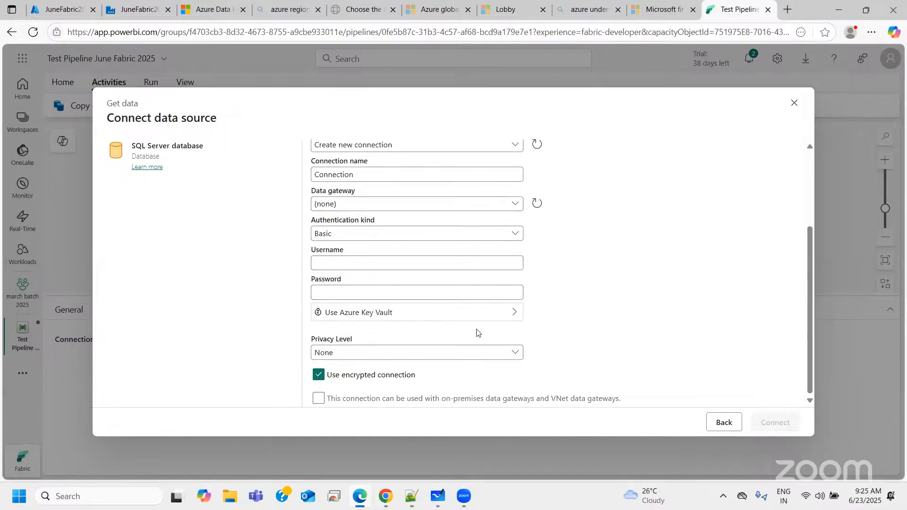
Compare the linked service properties of the SQL Server dataset in Azure Data Factory with Fabric's SQL Server connection settings and credentials.
click(137, 9)
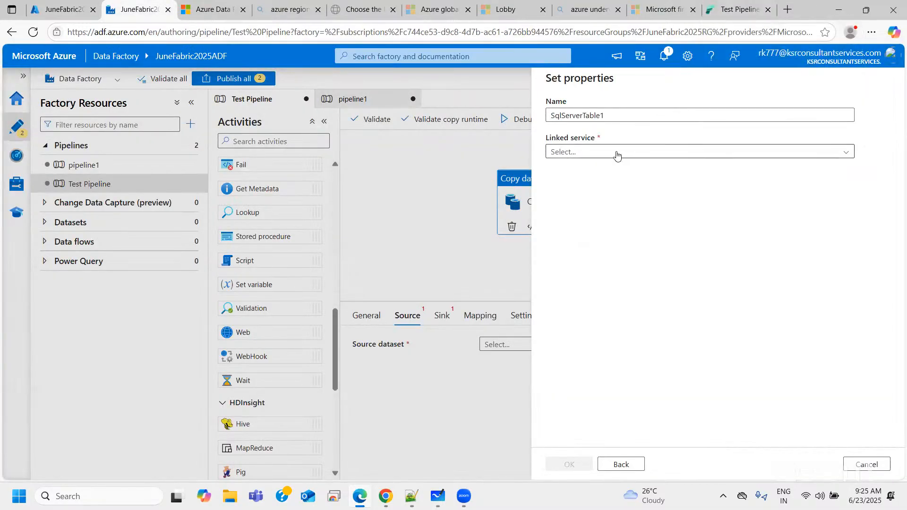
click(739, 11)
scroll(392, 261, up, 3)
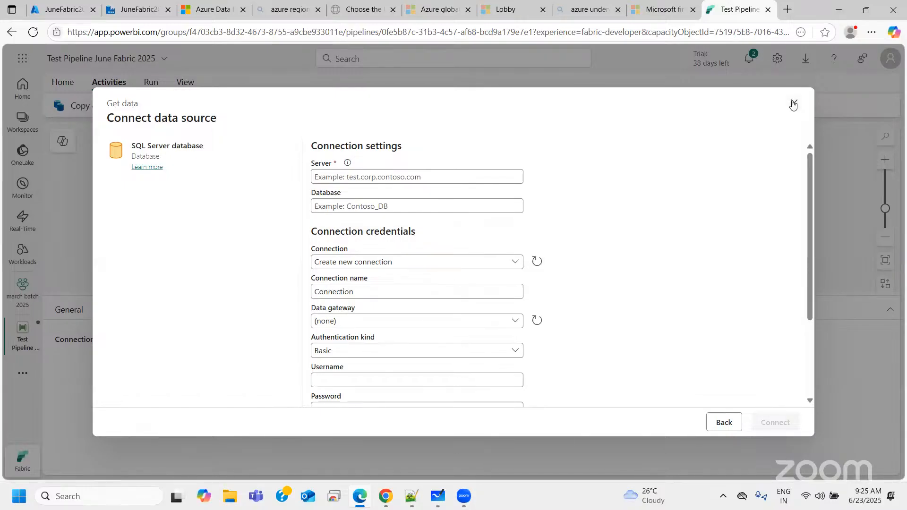
scroll(399, 329, down, 2)
scroll(399, 326, up, 2)
scroll(566, 296, down, 2)
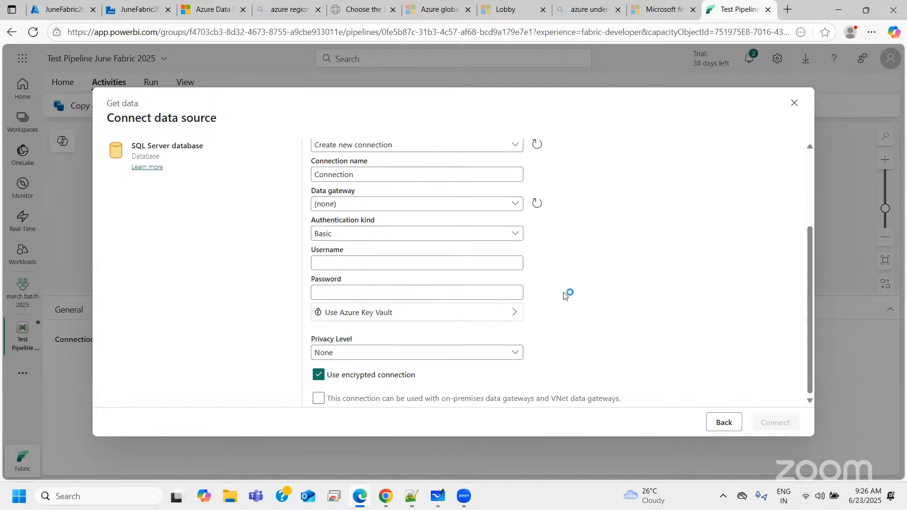
scroll(566, 295, up, 2)
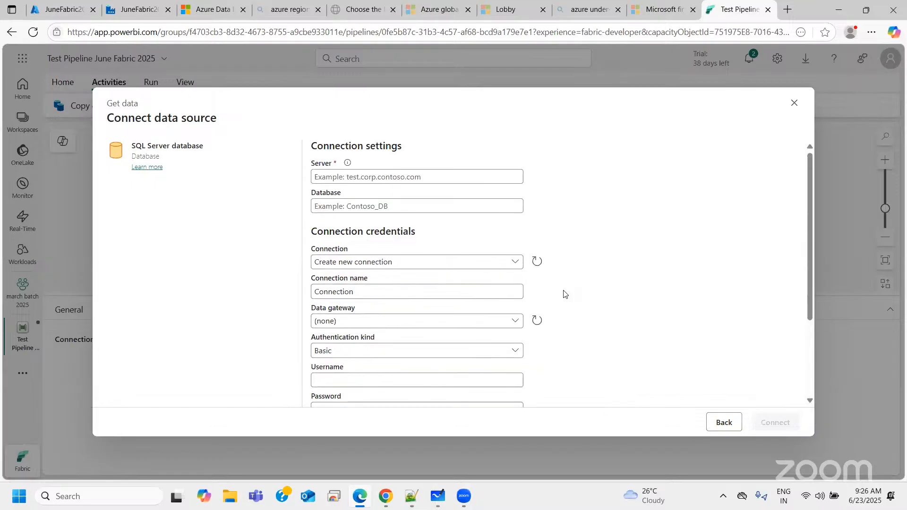
click(137, 14)
click(739, 12)
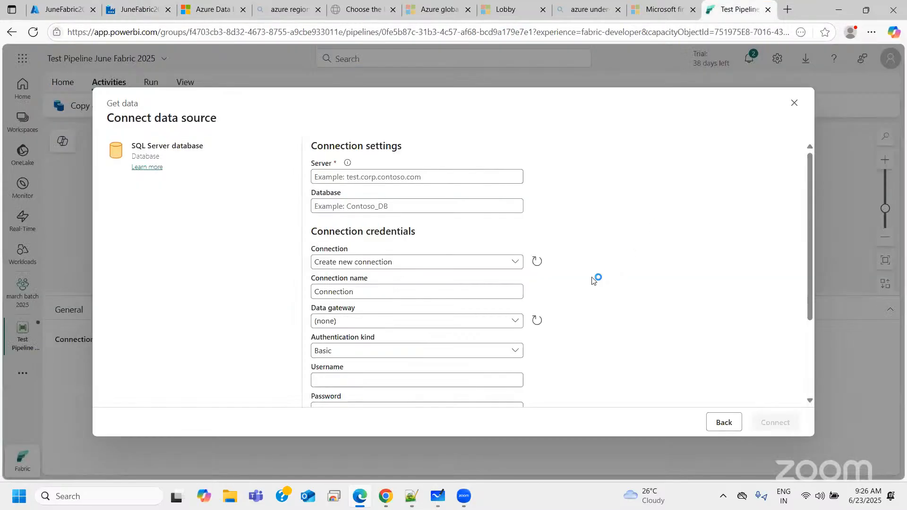
scroll(579, 294, down, 2)
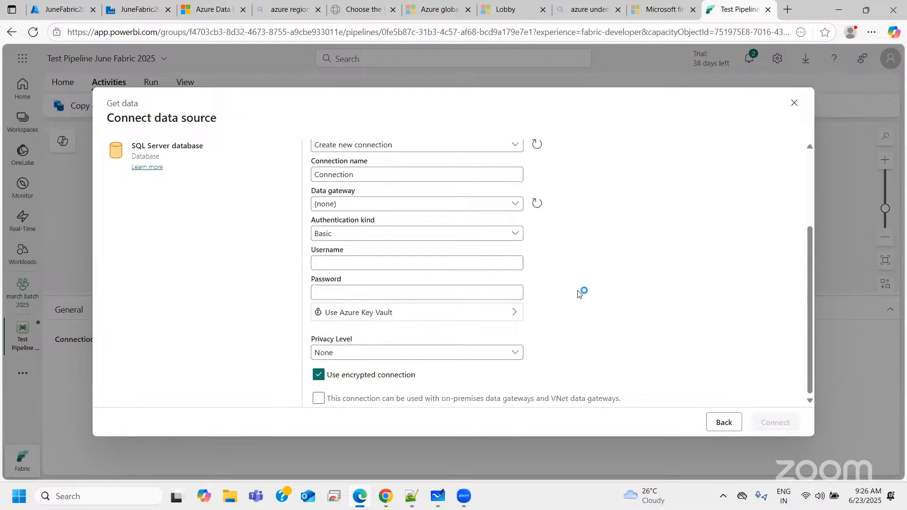
scroll(579, 294, up, 2)
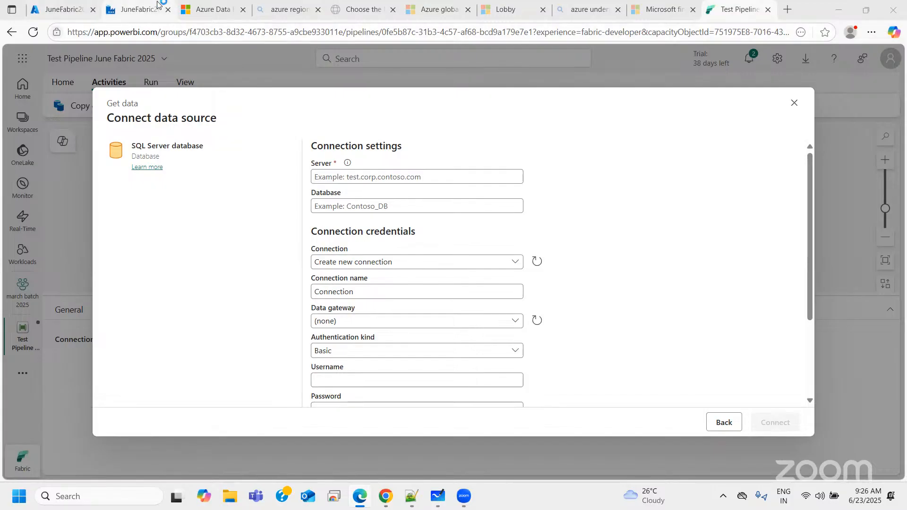
click(136, 10)
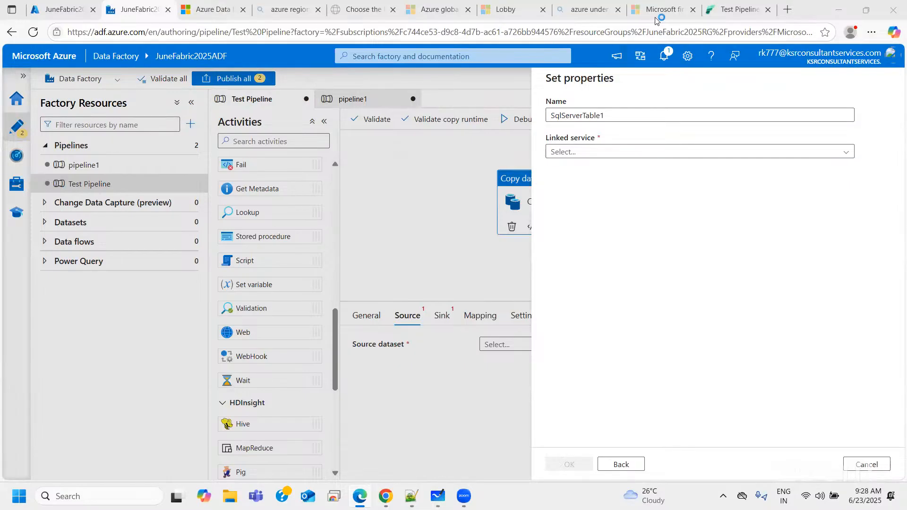
click(740, 9)
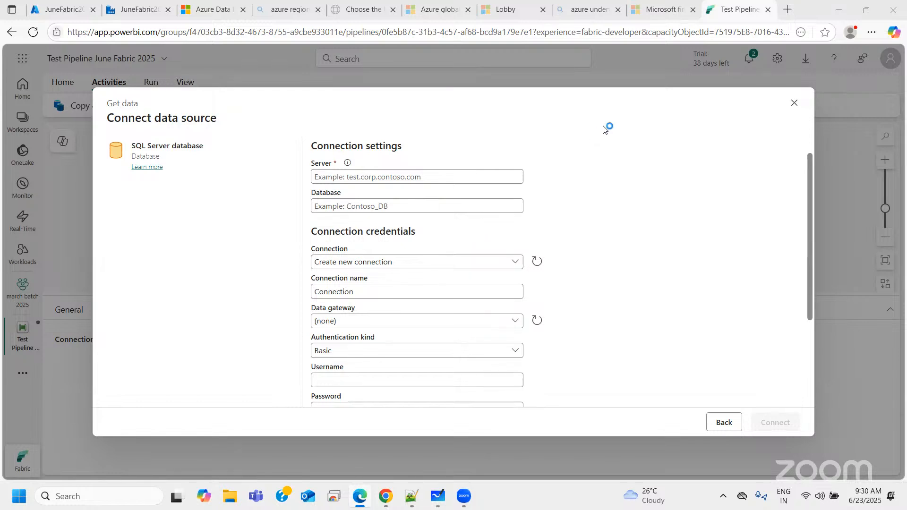
Close the SQL Server connection setup in Fabric and discard its unsaved changes.
click(794, 103)
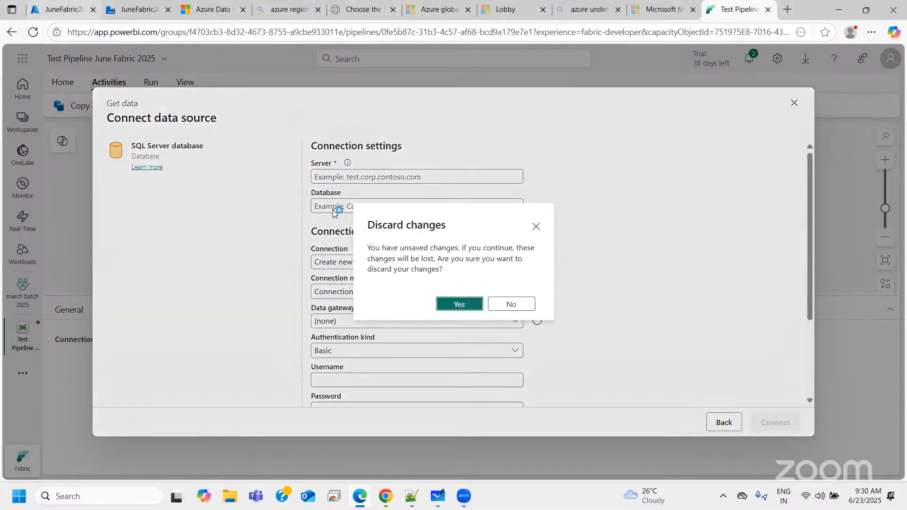
click(500, 307)
click(794, 103)
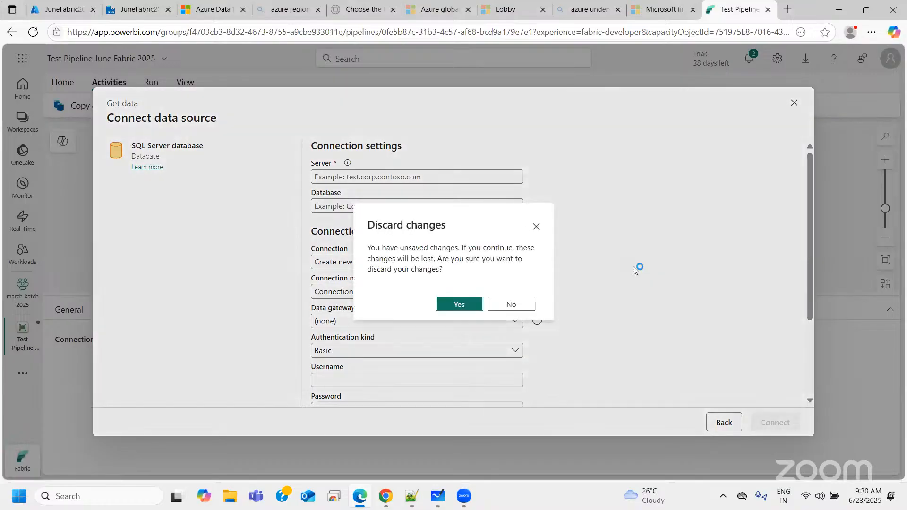
click(465, 304)
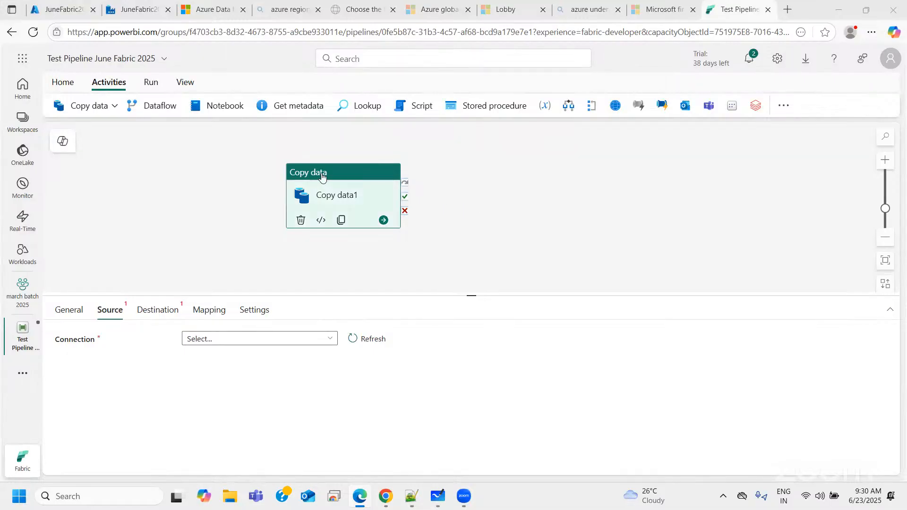
Switch to Azure Data Factory, cancel the new SQL Server source dataset and discard its unsaved changes.
drag(327, 172, 357, 167)
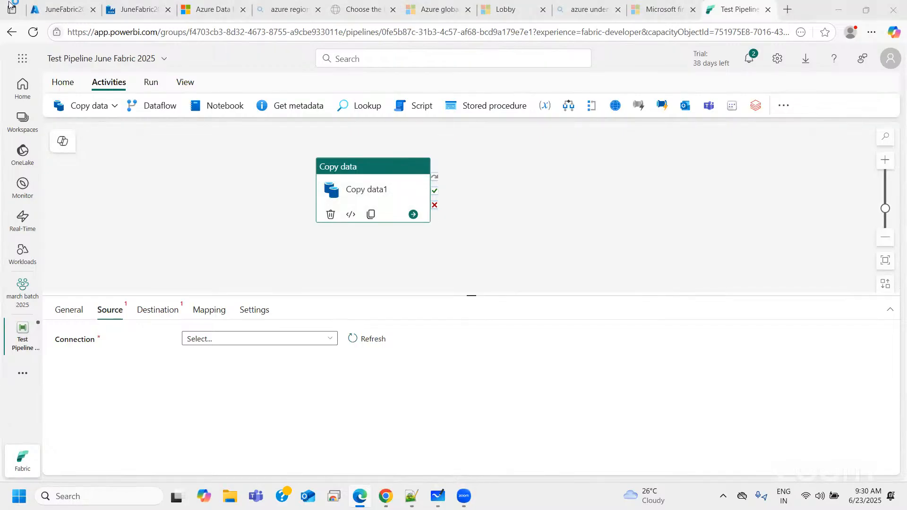
click(131, 10)
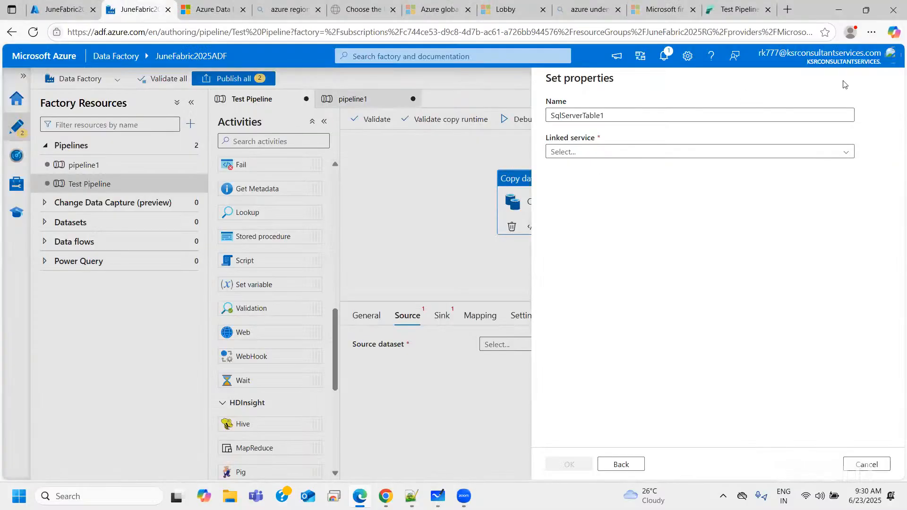
click(851, 463)
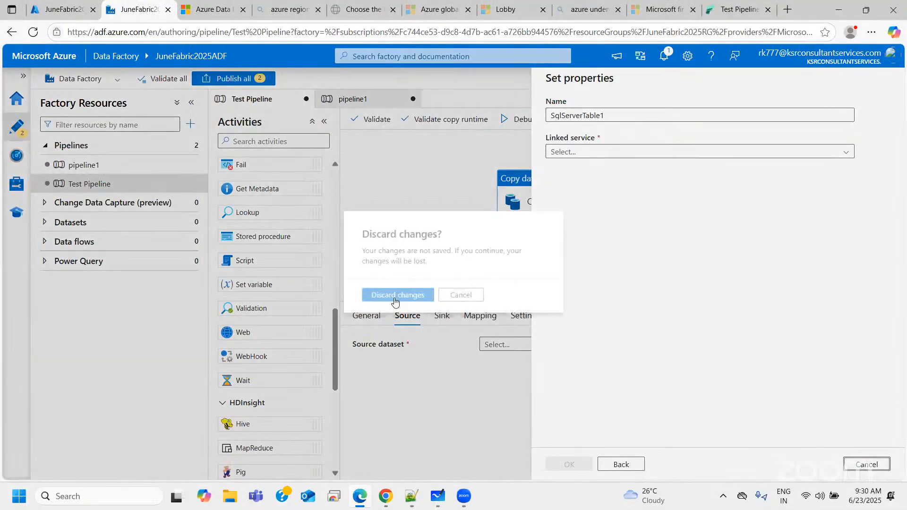
click(397, 295)
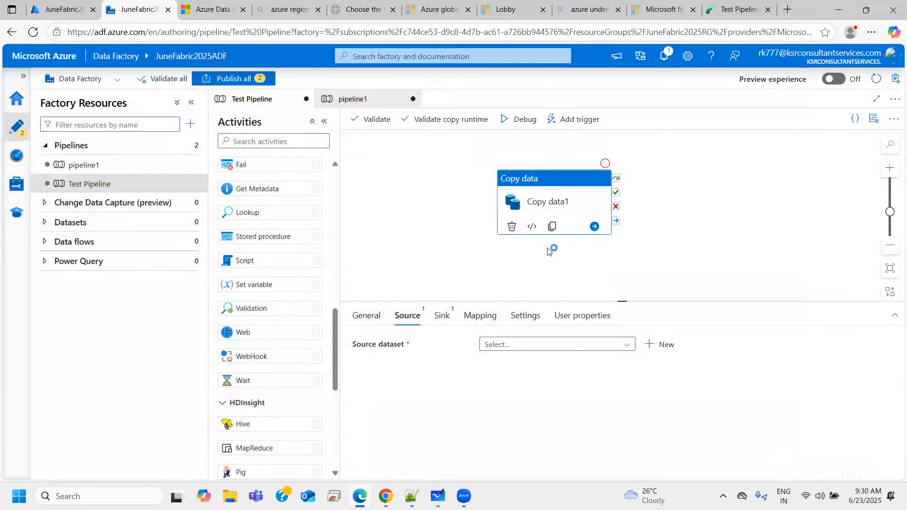
drag(522, 261, 556, 269)
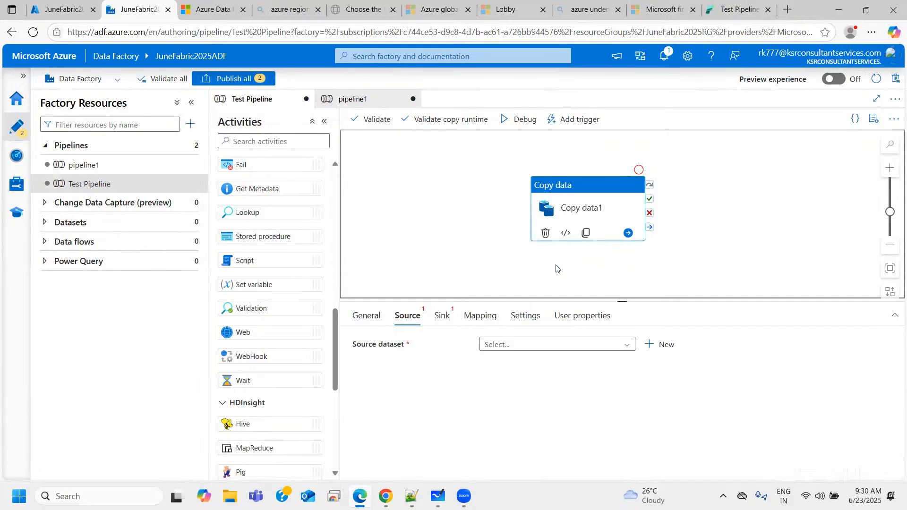
Switch to Notepad++ and add the note "Credit Card - 1 month" below the list of ADF components.
click(412, 494)
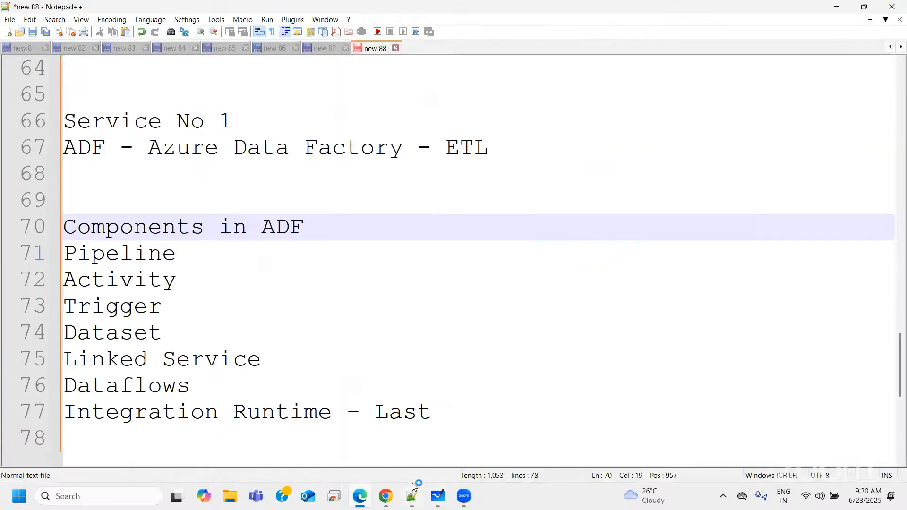
scroll(324, 380, down, 2)
click(122, 318)
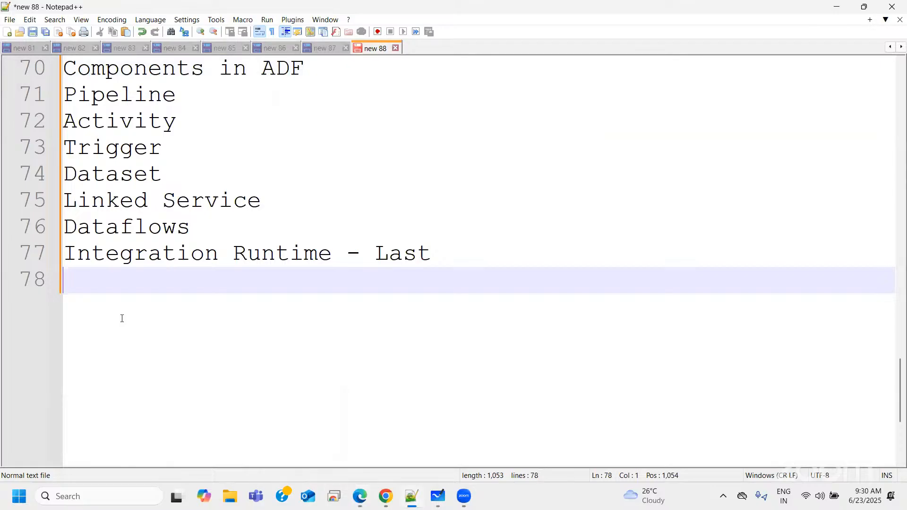
key(Return)
key(Return)
text(Credit Card -)
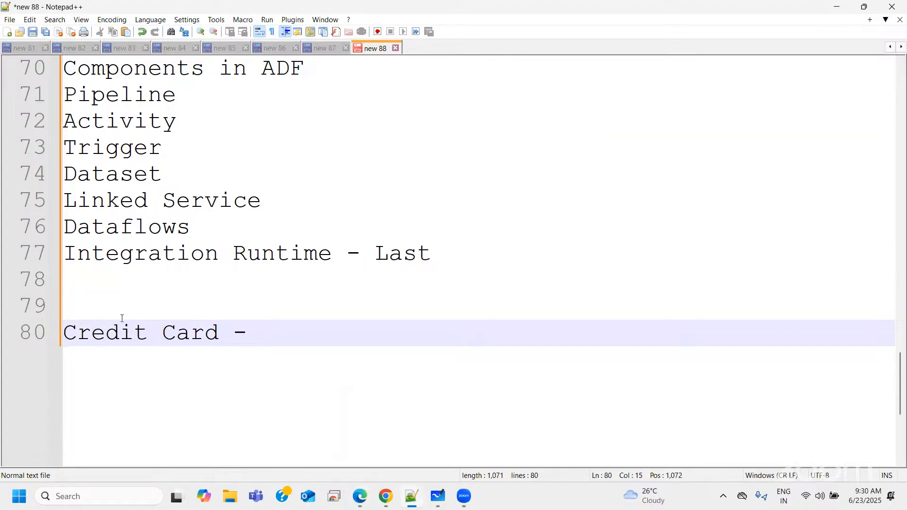
text(1 month)
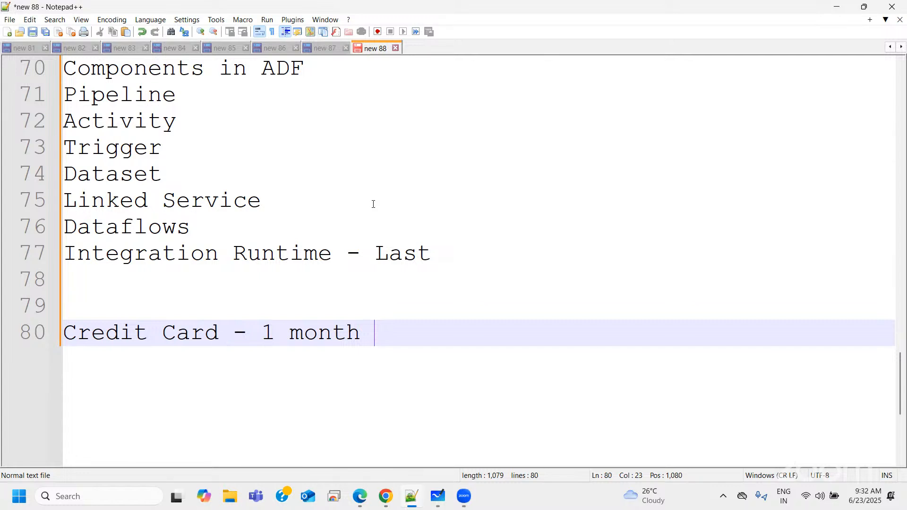
Review the ADF component list, highlighting the Trigger, Integration Runtime, Pipeline and Activity entries.
scroll(373, 205, up, 2)
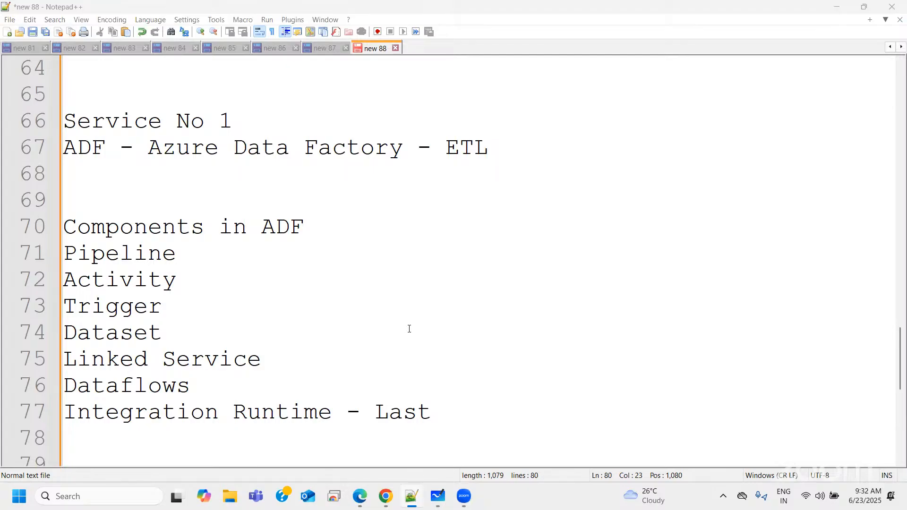
scroll(392, 339, down, 1)
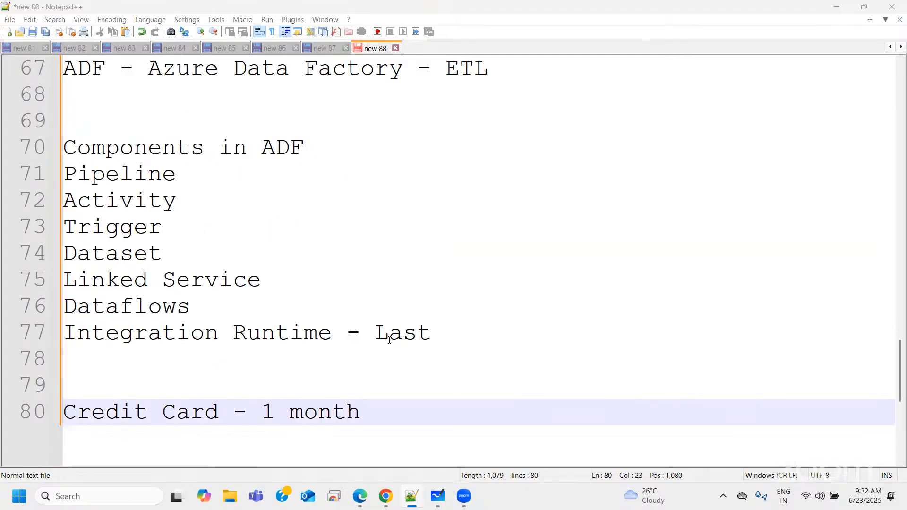
scroll(390, 339, up, 1)
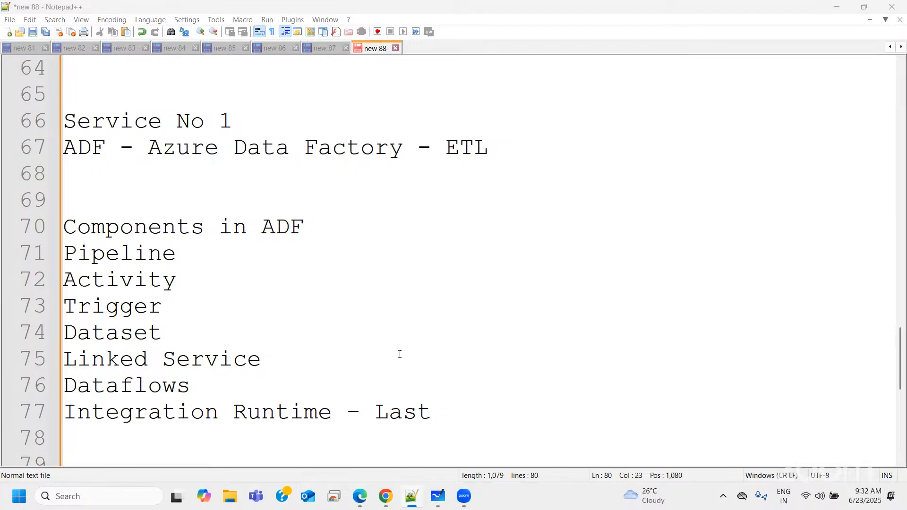
click(162, 306)
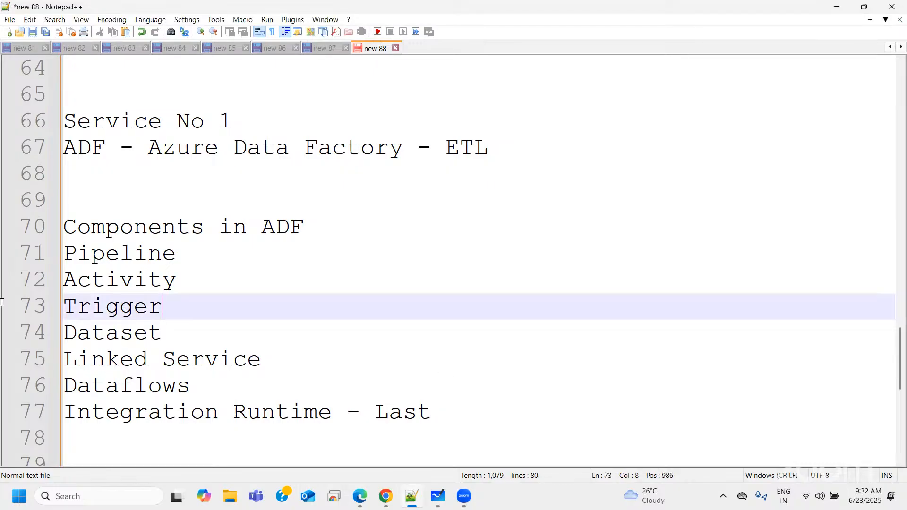
key(shift+Home)
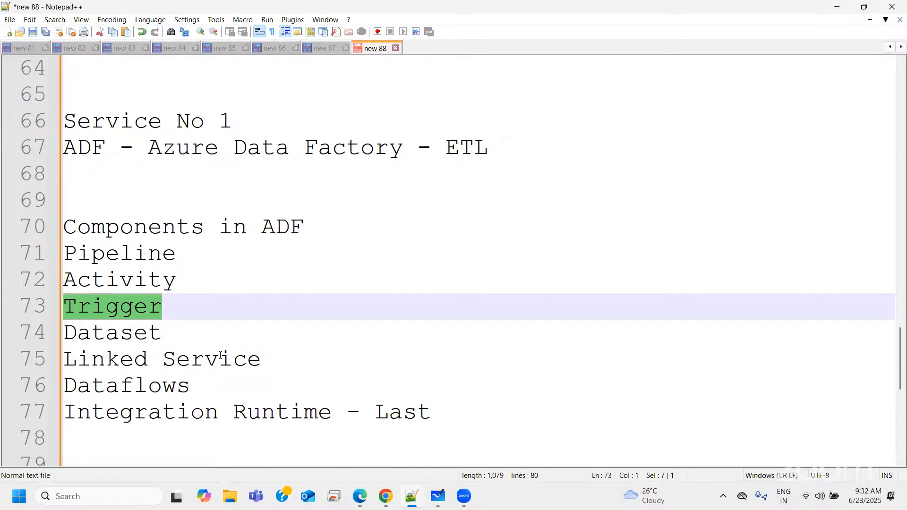
click(333, 412)
key(shift+Home)
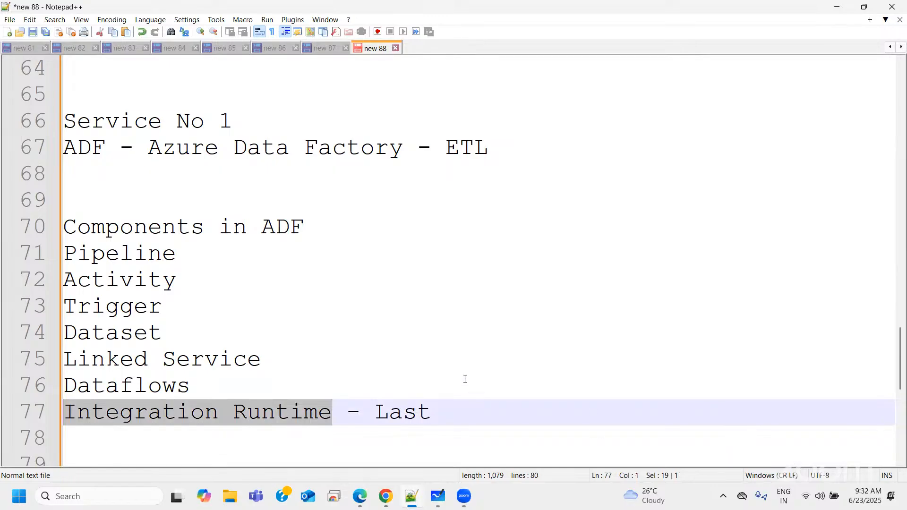
drag(187, 275, 12, 281)
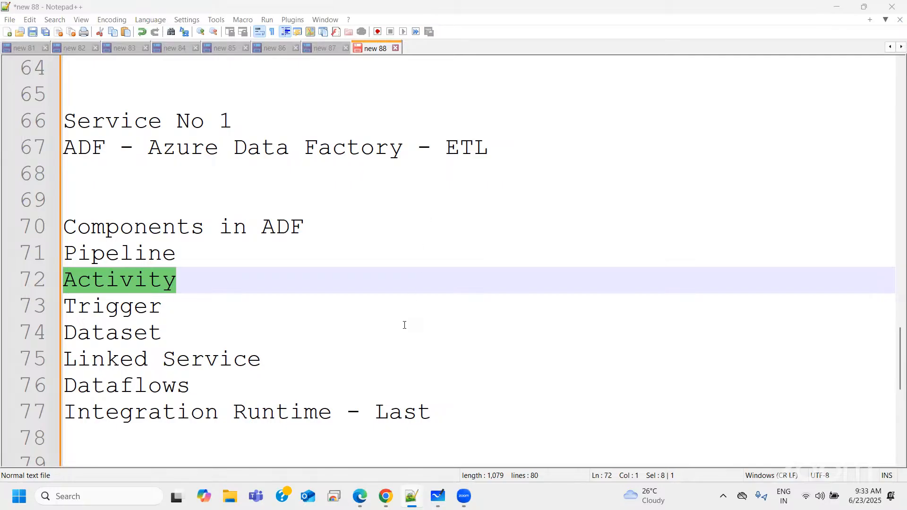
double_click(118, 255)
double_click(128, 280)
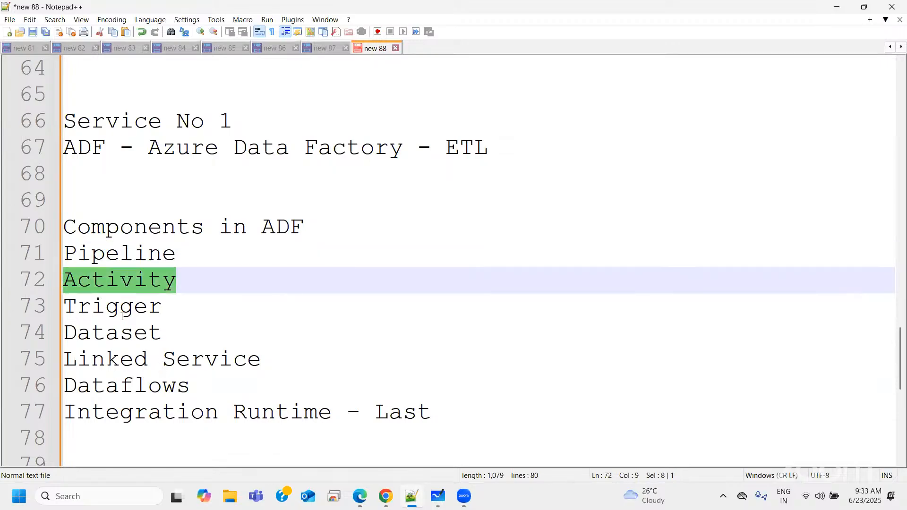
Move the Trigger entry to its own line directly below Linked Service and remove the blank line above Dataset.
click(123, 306)
drag(163, 306, 41, 307)
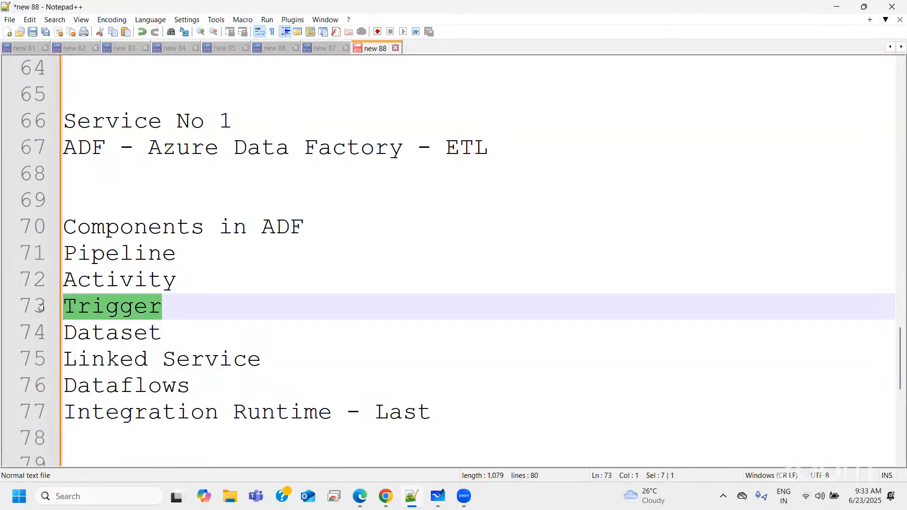
key(Delete)
click(276, 352)
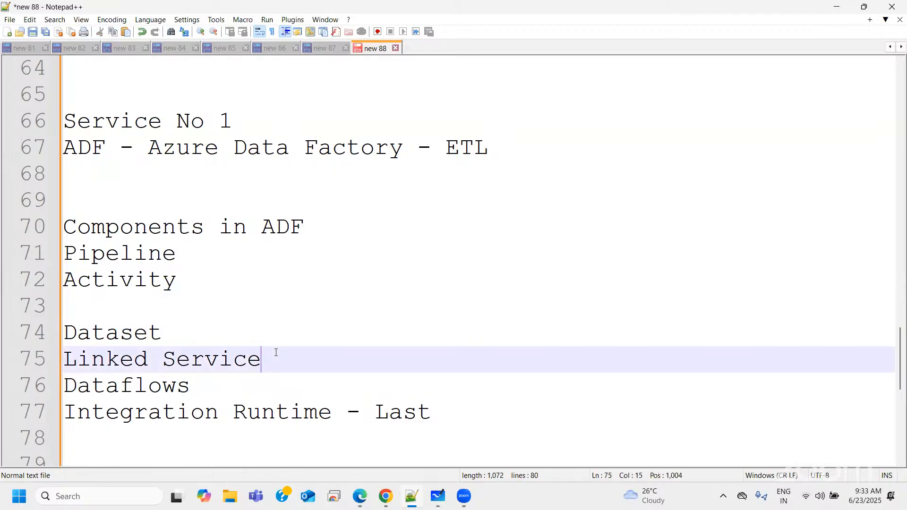
key(Return)
text(Trigger)
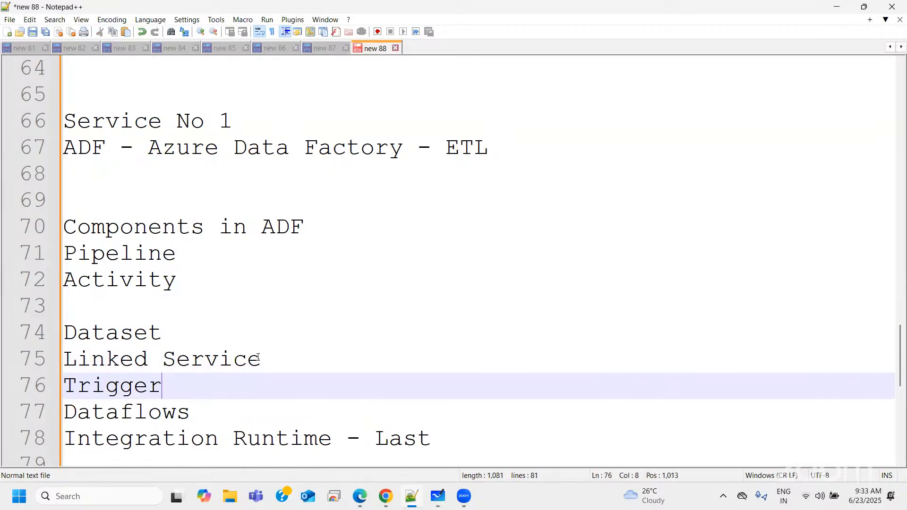
click(66, 332)
key(BackSpace)
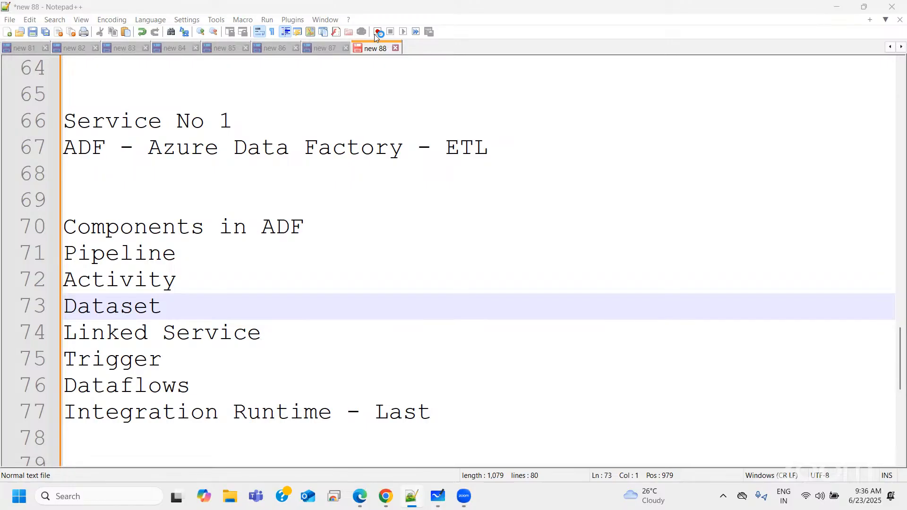
Switch to Chrome, open the training portal's Home 2.0 dashboard and check today's Azure & MS Fabric session.
mouse_move(395, 494)
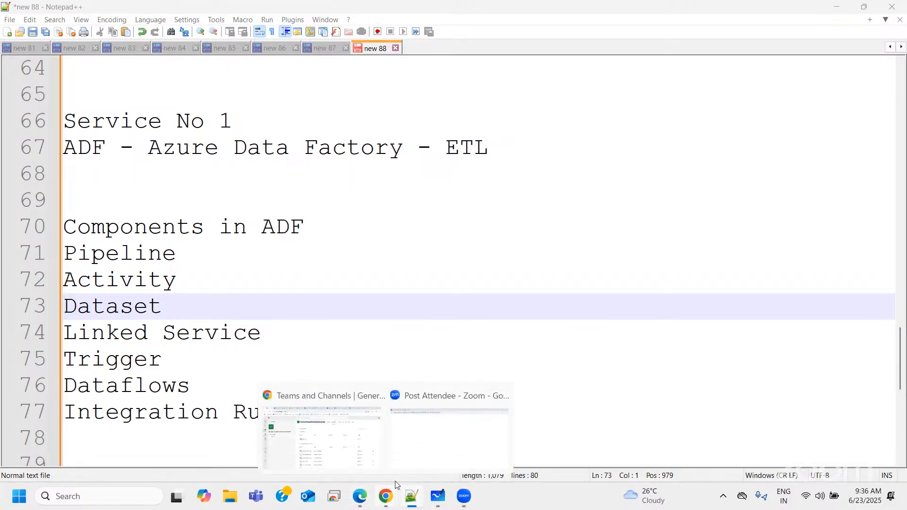
click(308, 441)
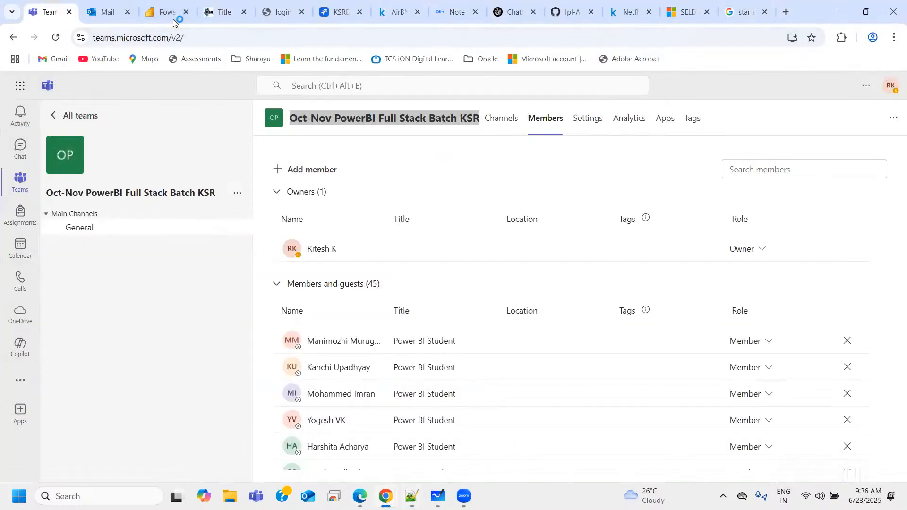
click(223, 12)
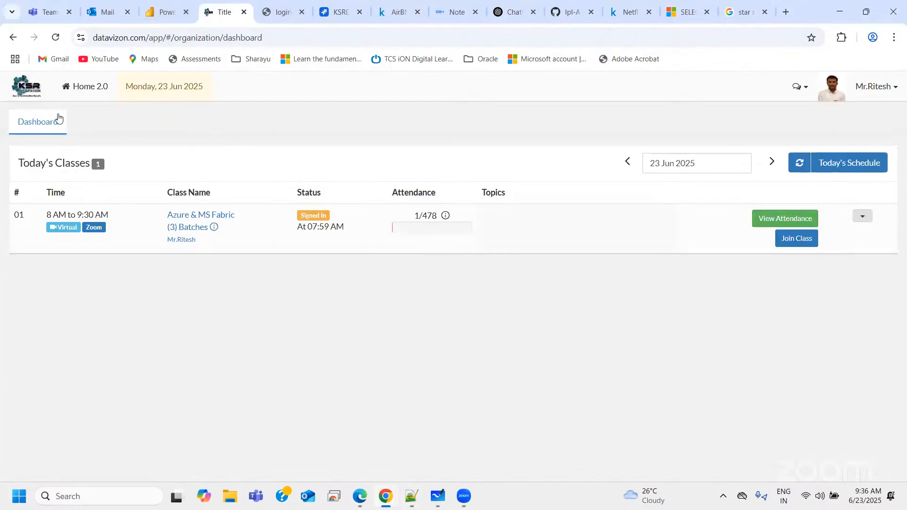
click(87, 88)
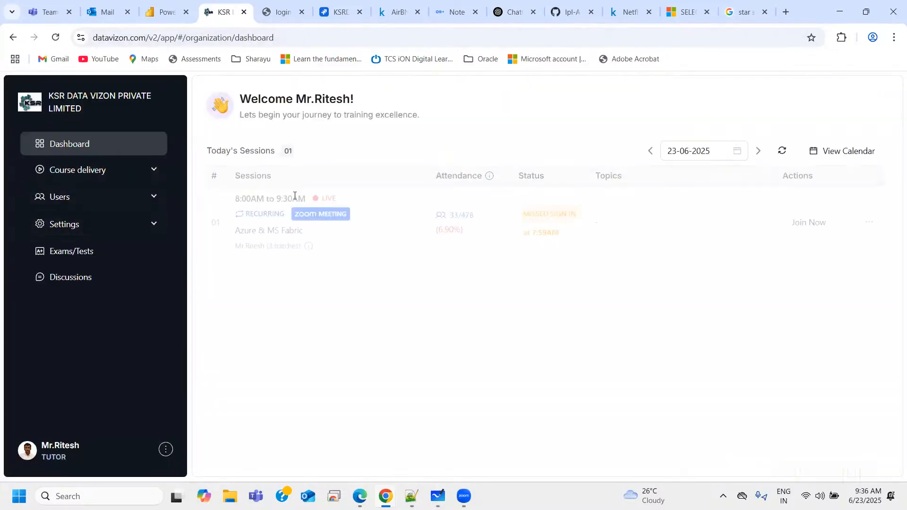
click(159, 171)
click(161, 172)
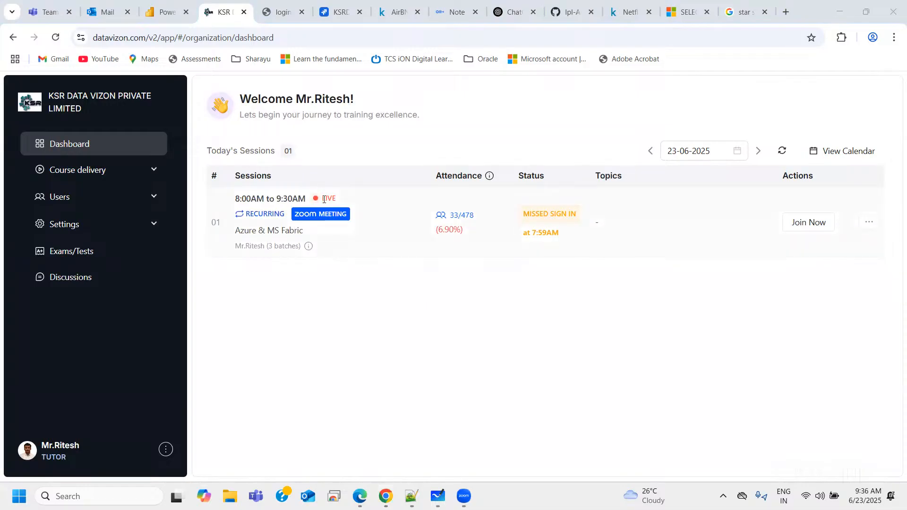
drag(317, 198, 338, 197)
click(350, 197)
Review the ETL pipeline sketch in Microsoft Whiteboard and return to Azure Data Factory to look through its activity categories.
click(437, 496)
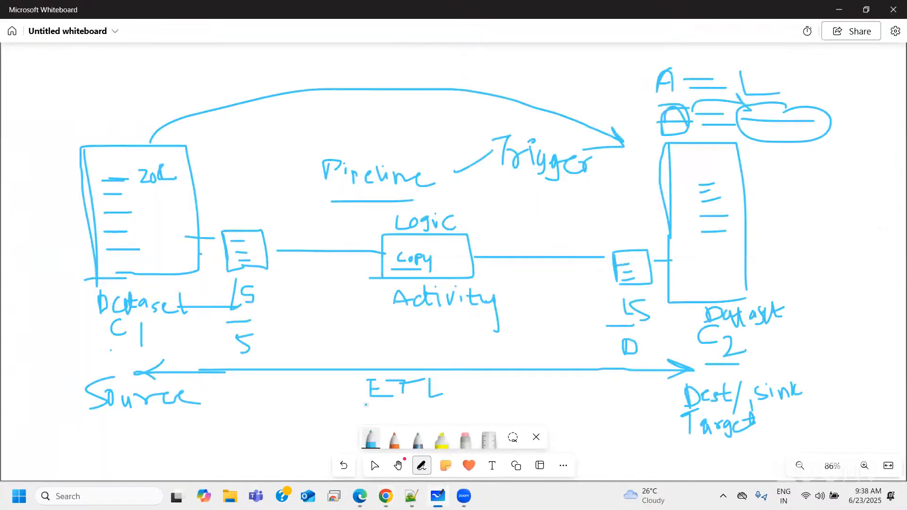
click(362, 499)
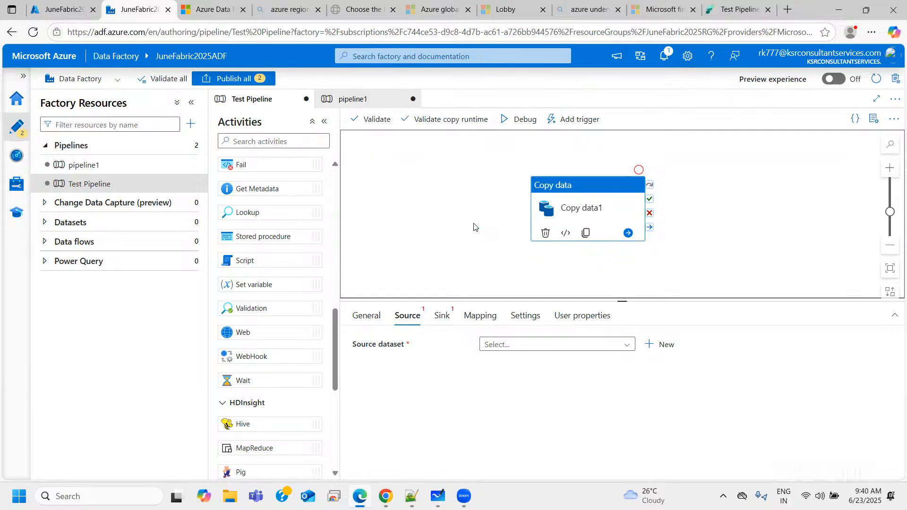
scroll(299, 259, up, 10)
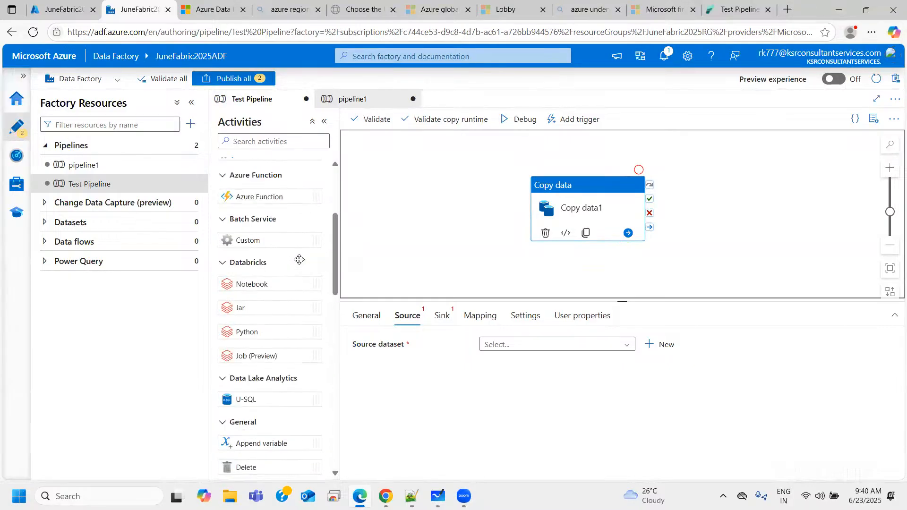